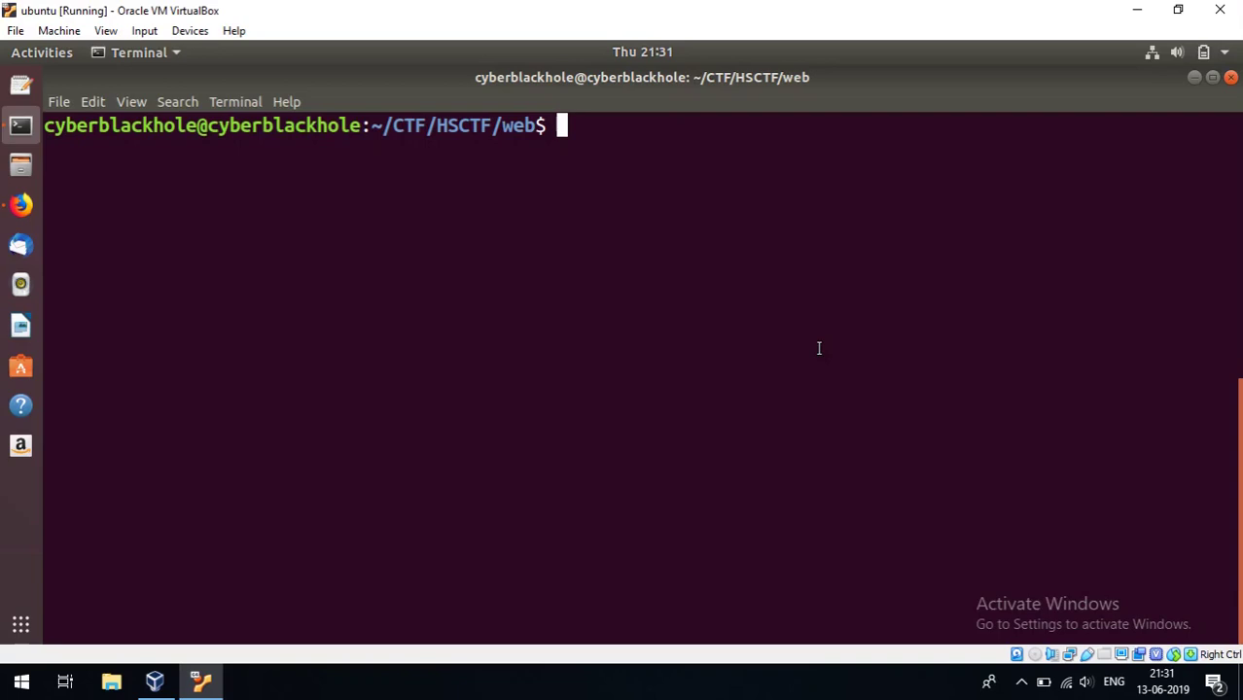
Step: Type the note 'CTF - Capture the Flag' at the terminal prompt, fixing the typo
type("CTF")
type(" - Capture th")
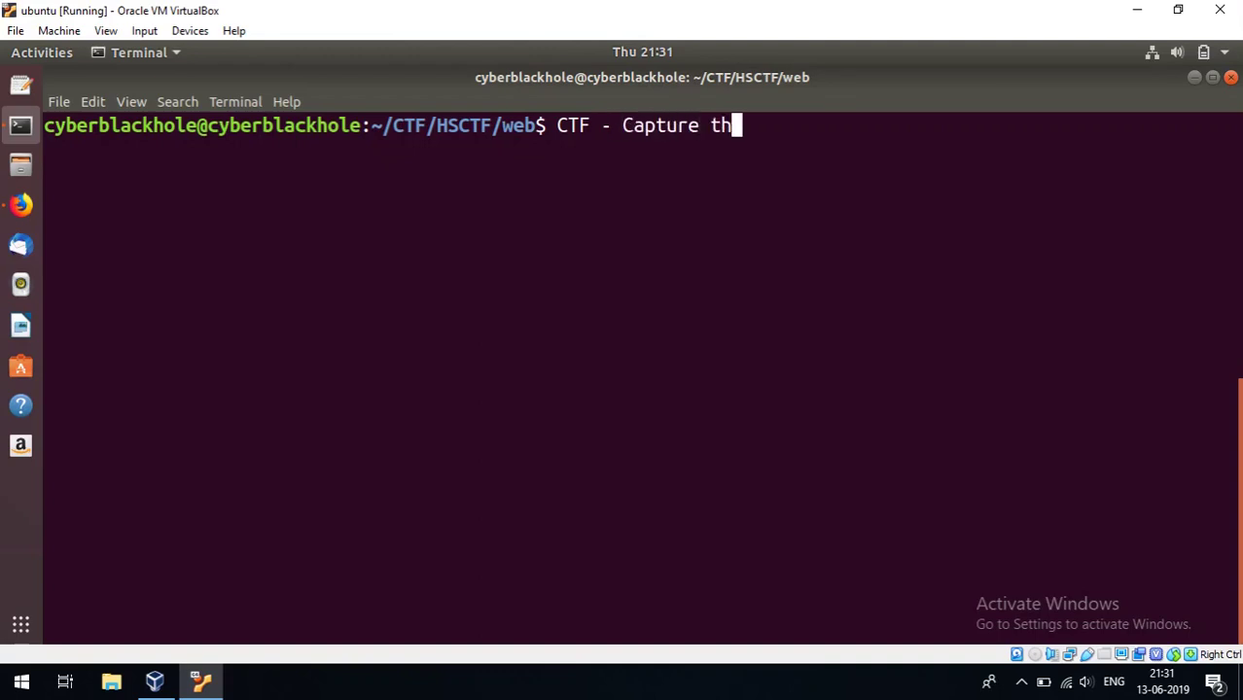
type("e Flah")
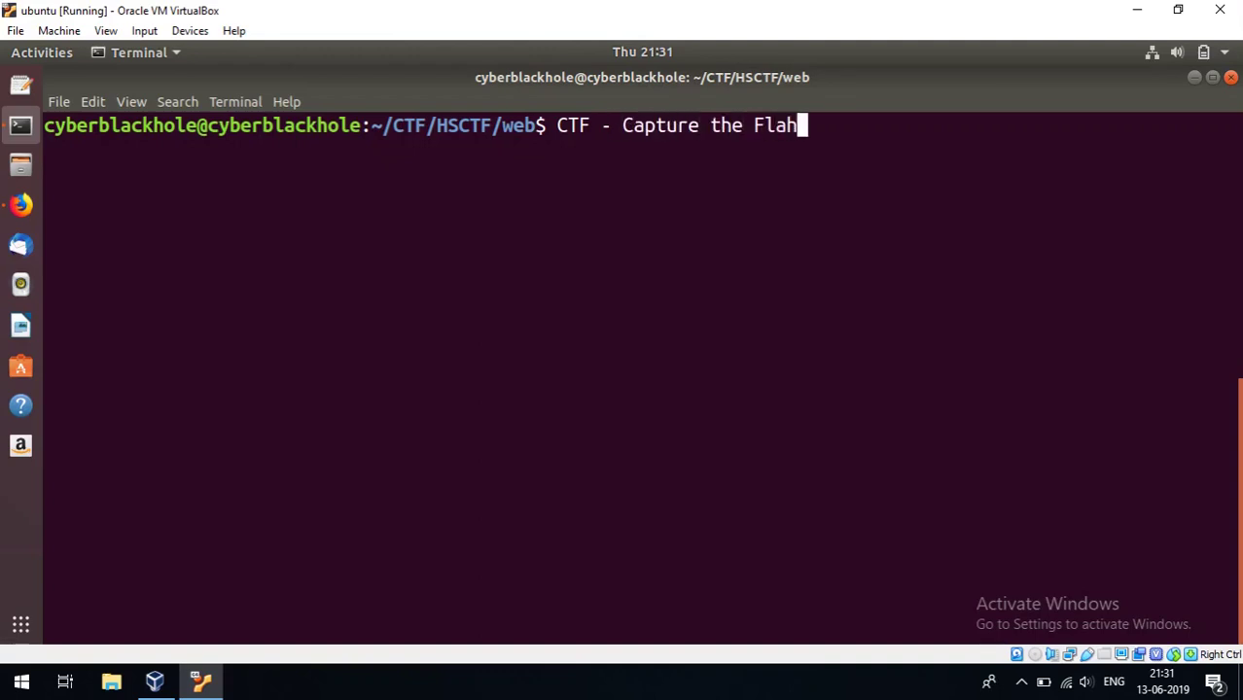
type("=g")
key("BackSpace")
key("BackSpace")
key("BackSpace")
type("g")
Step: Erase the note from the prompt and switch to Firefox
key("BackSpace")
key("BackSpace")
key("BackSpace")
key("BackSpace")
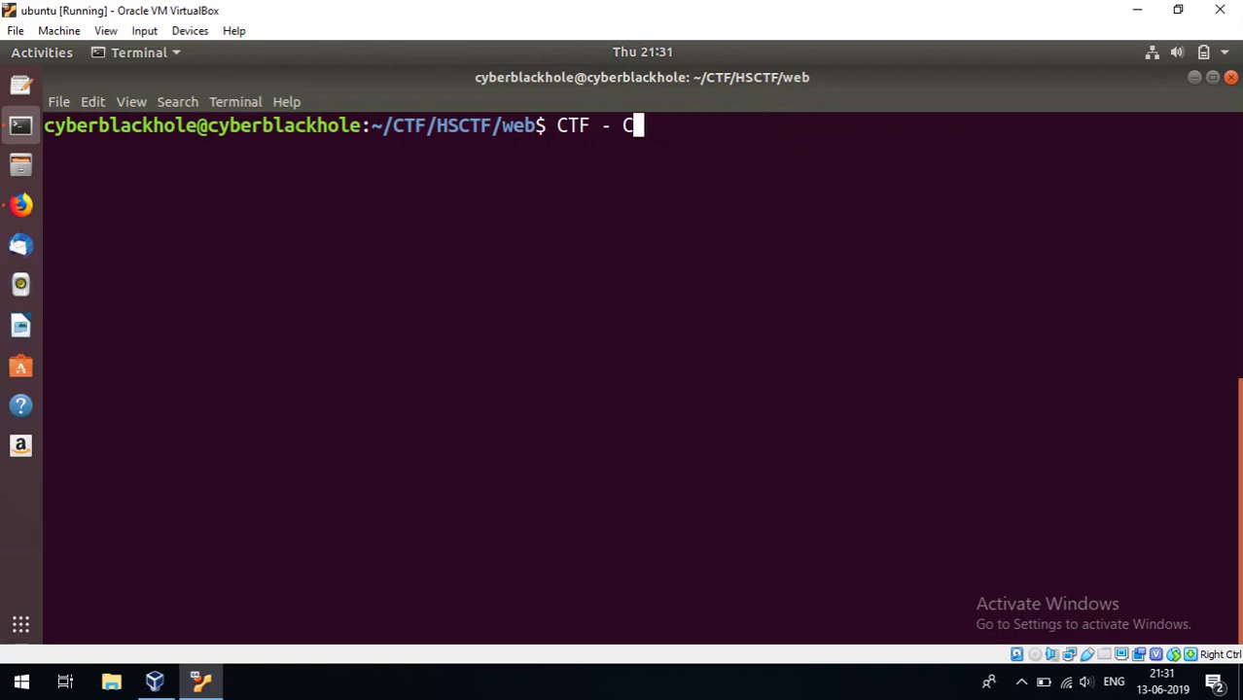
key("BackSpace")
key("BackSpace")
key("BackSpace")
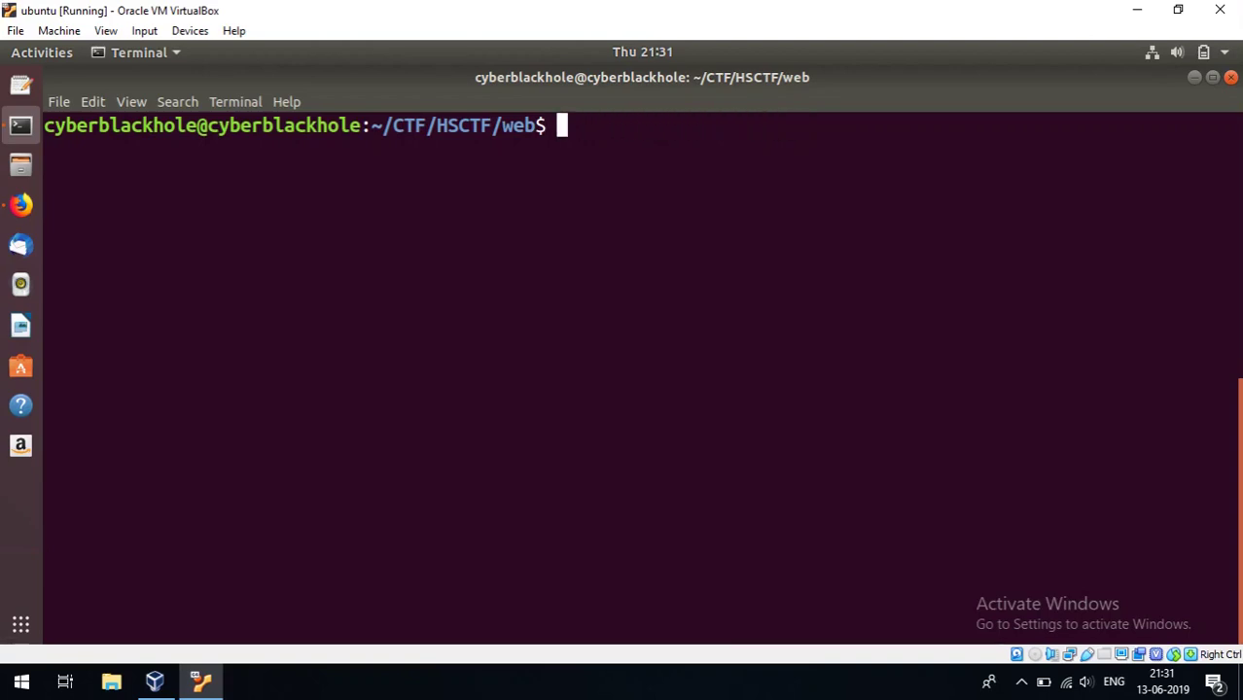
key("alt+Tab")
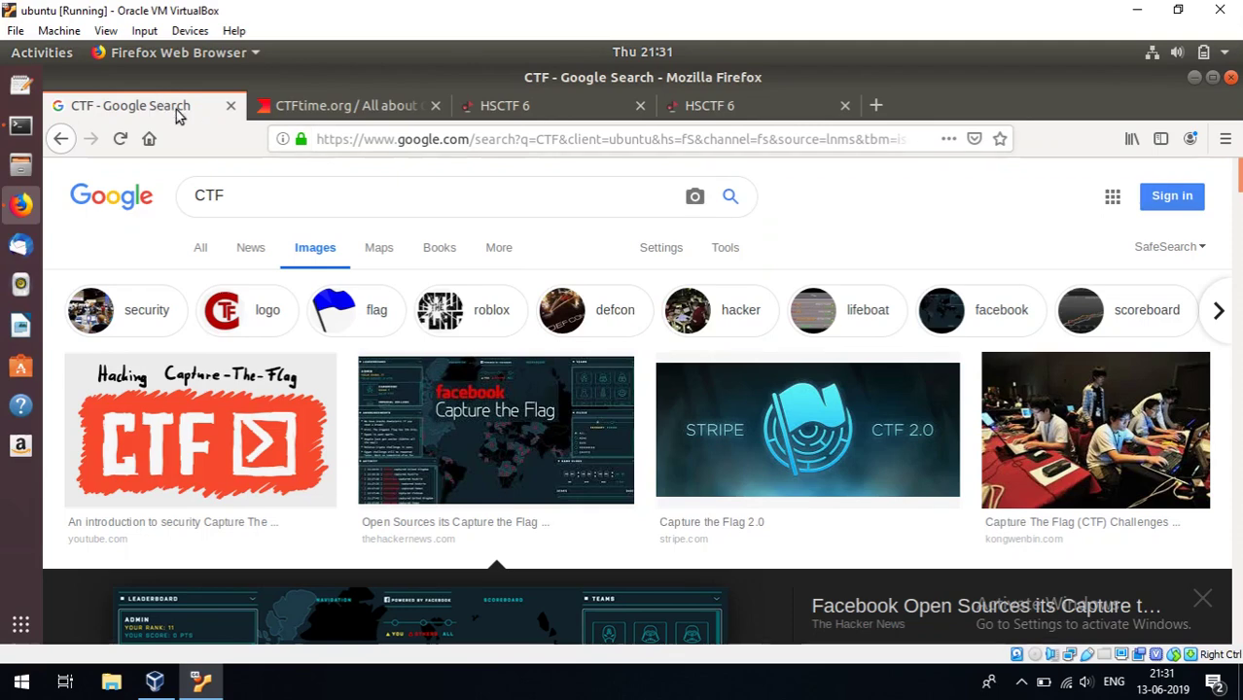
Step: Highlight the CTF search term, then scroll down through the CTF image results and previews
left_click(275, 202)
left_click_drag(276, 201, 187, 198)
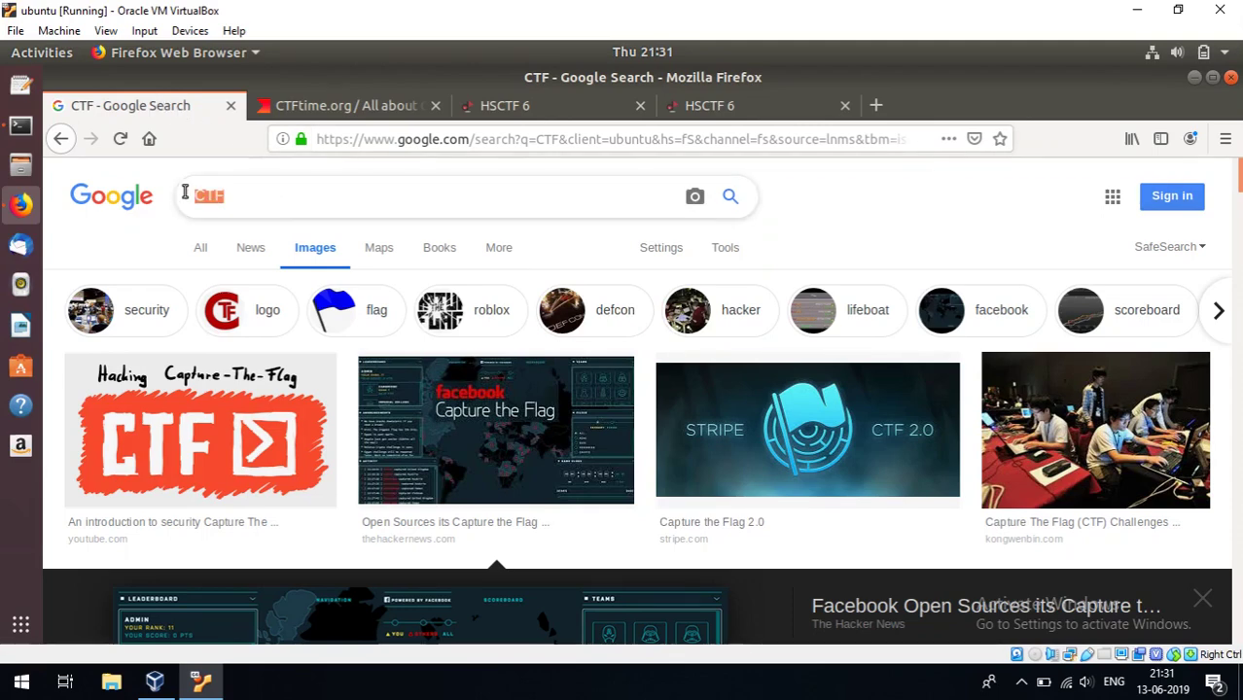
left_click(326, 199)
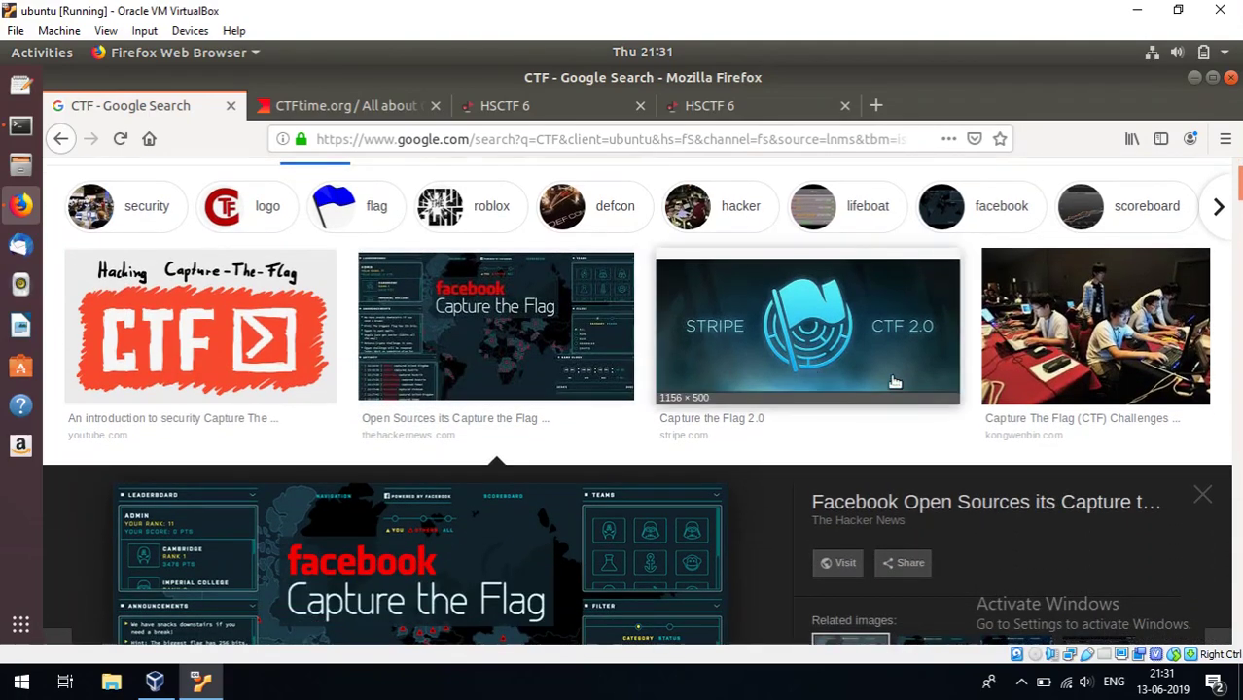
scroll(610, 519, "down", 3)
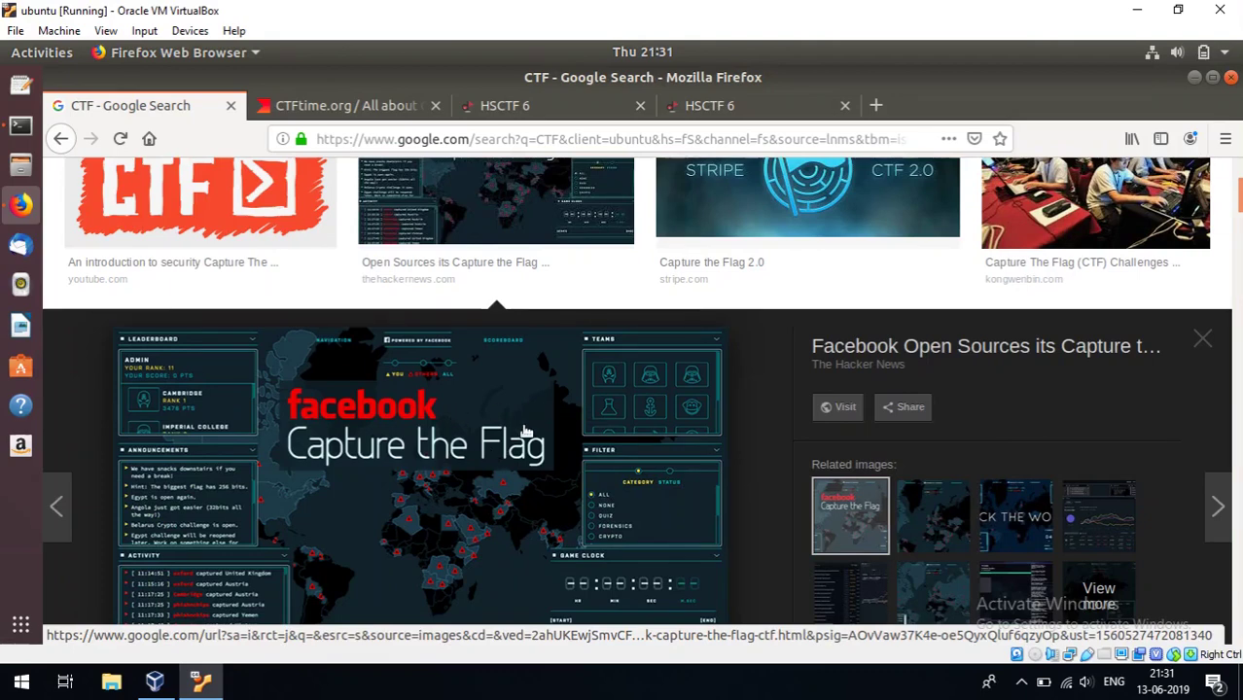
scroll(524, 431, "down", 1)
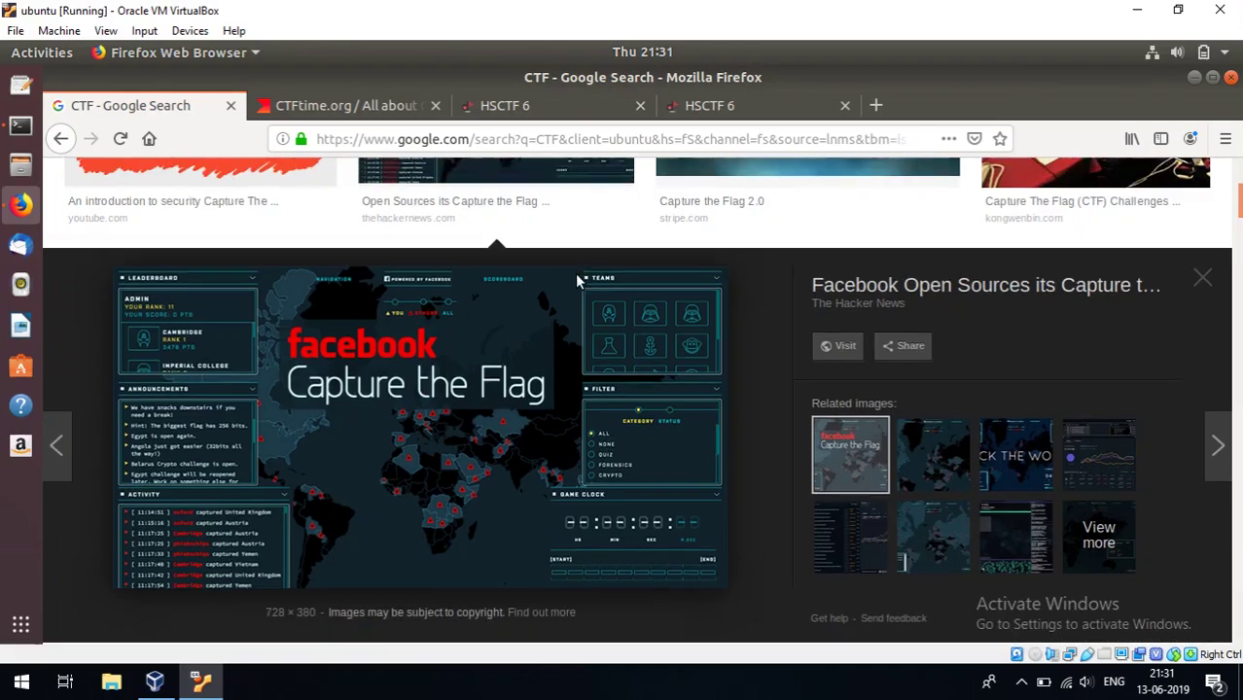
scroll(579, 280, "down", 3)
scroll(575, 280, "down", 2)
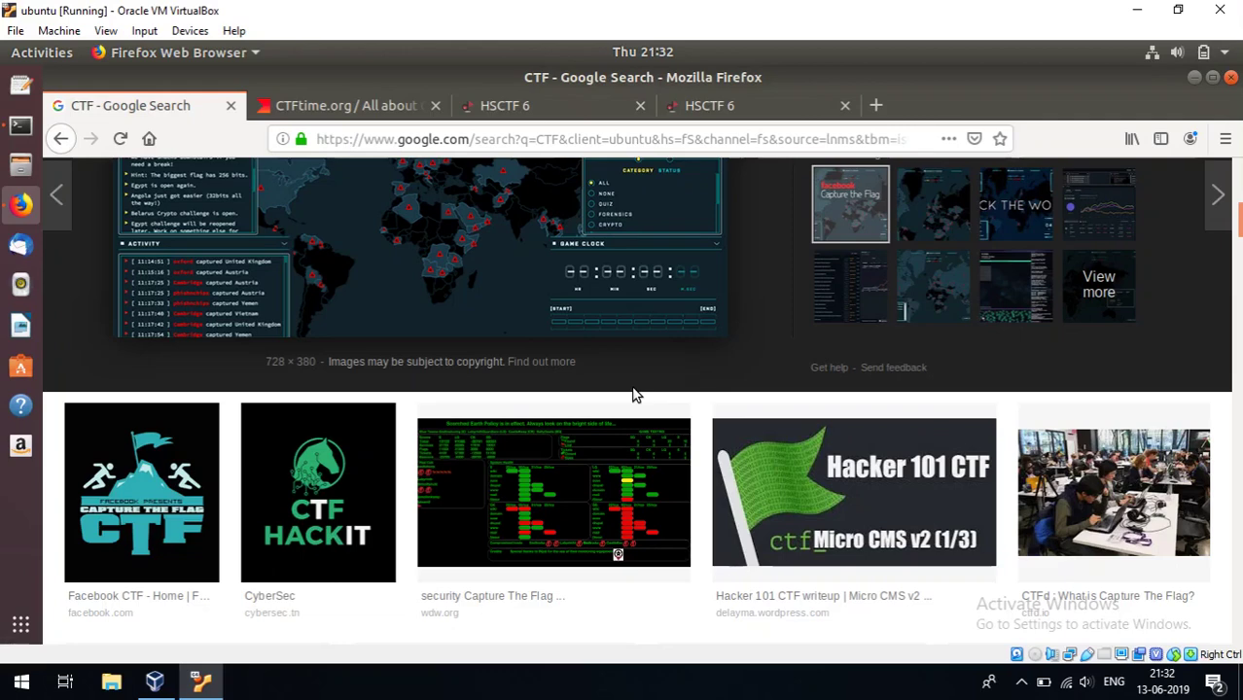
scroll(632, 395, "down", 3)
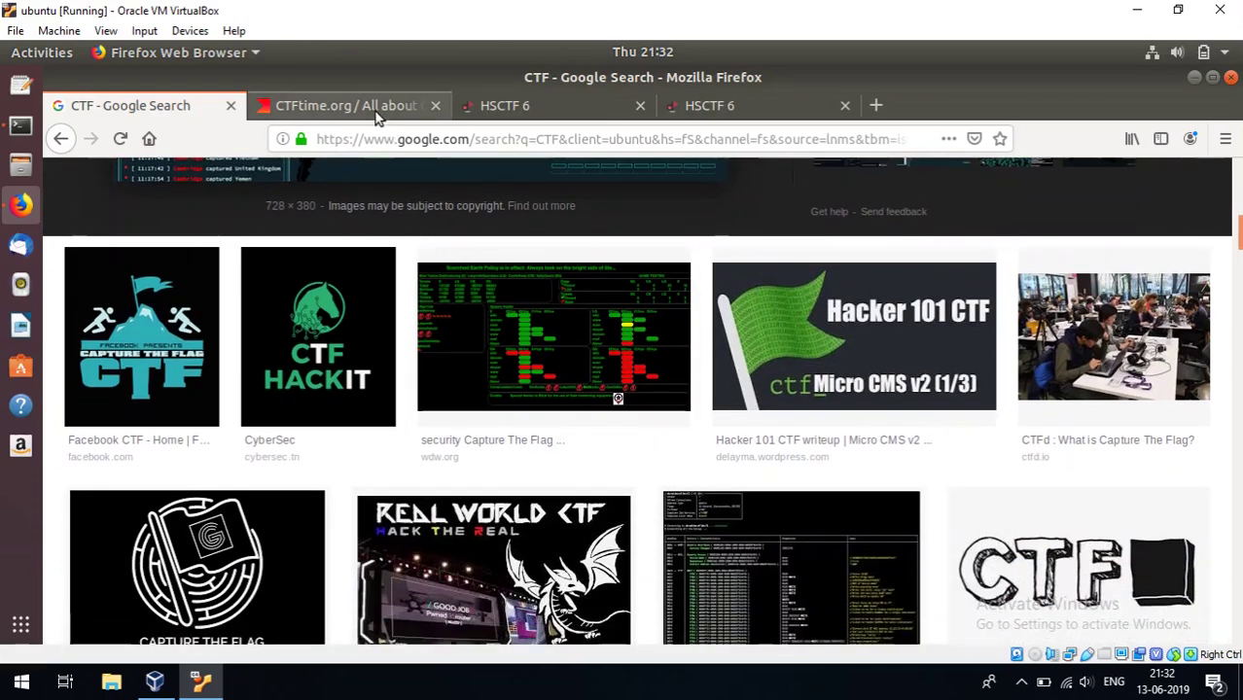
left_click(387, 107)
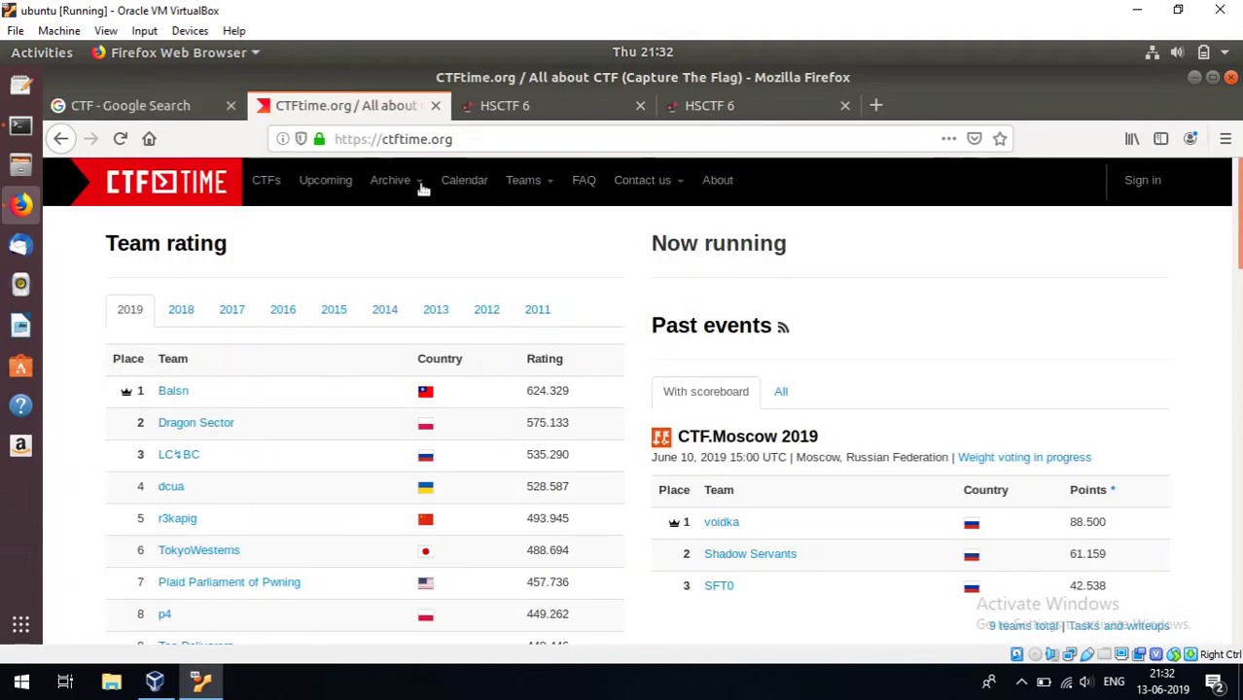
left_click(517, 139)
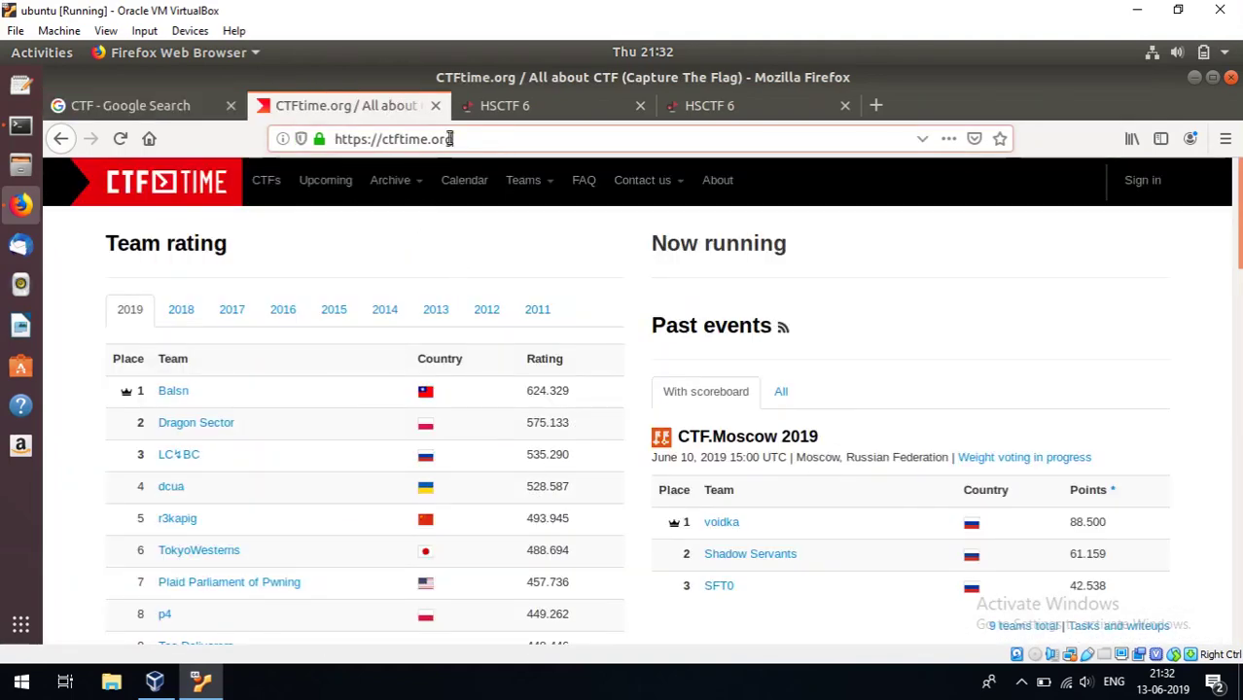
left_click(358, 238)
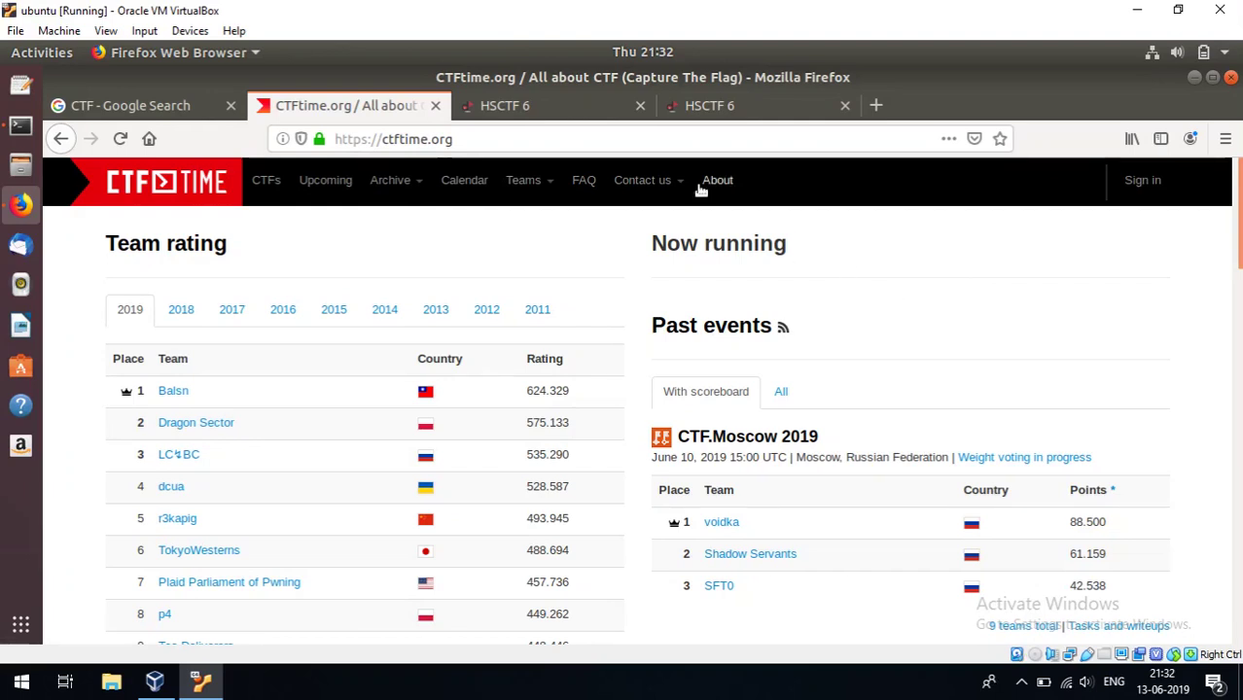
Step: Switch to the HSCTF 6 challenges tab and inspect its web address
left_click(555, 109)
left_click(402, 141)
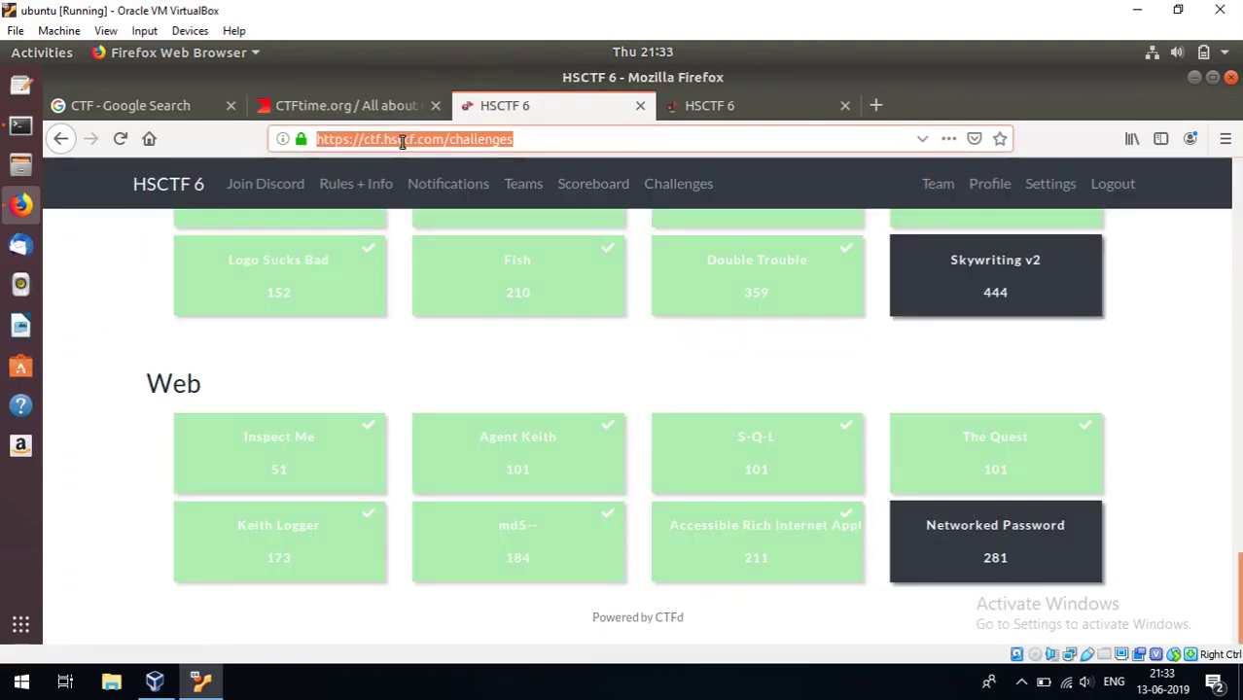
left_click(401, 141)
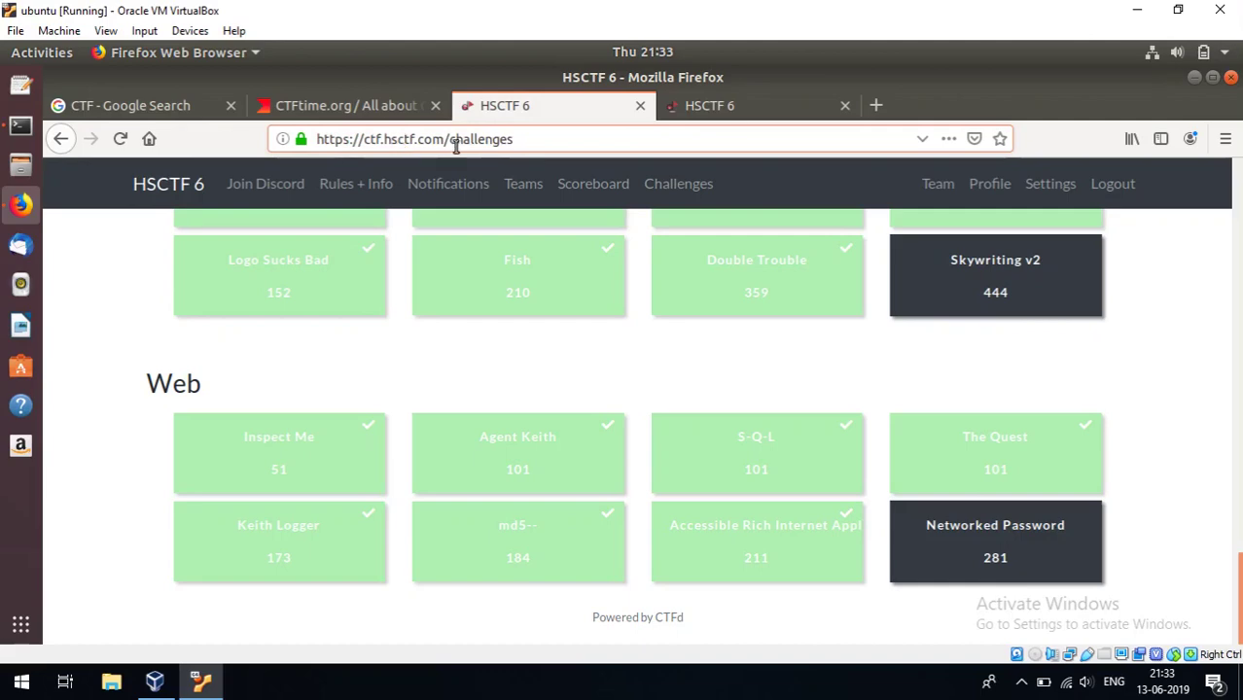
left_click(561, 134)
Step: Scroll over the solved Forensics and Web challenges, then switch to the scoreboard tab
scroll(1203, 328, "up", 3)
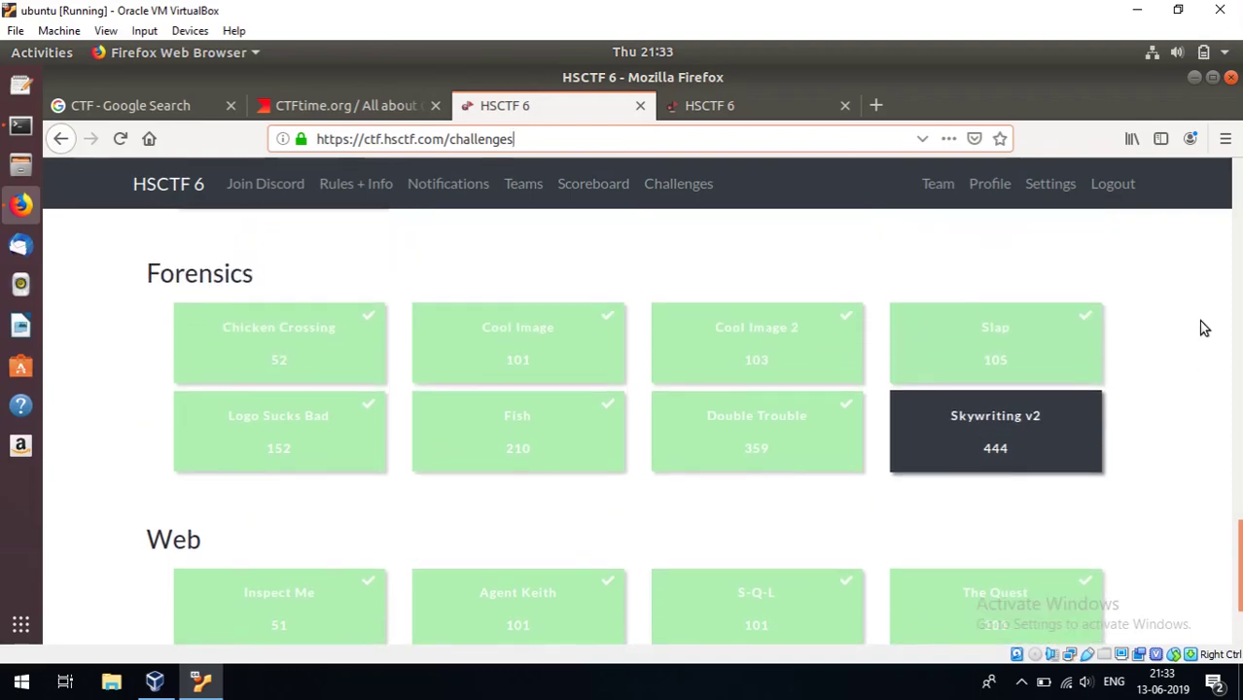
scroll(1203, 328, "down", 2)
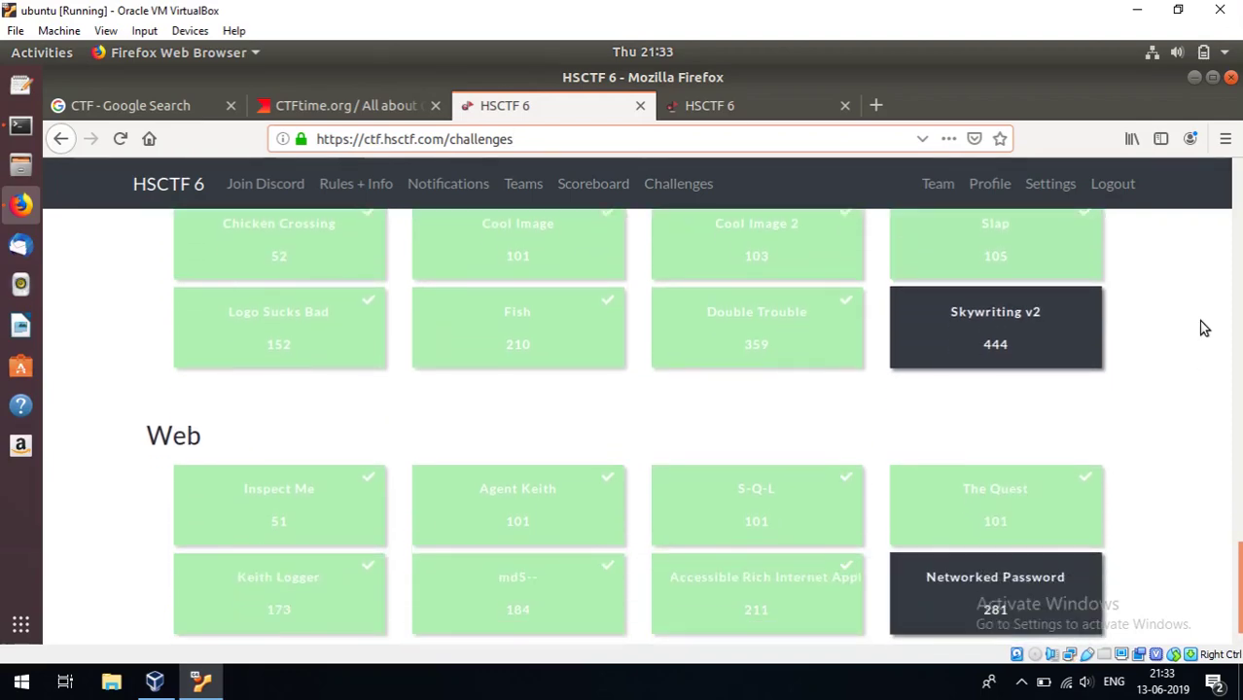
scroll(1204, 327, "down", 1)
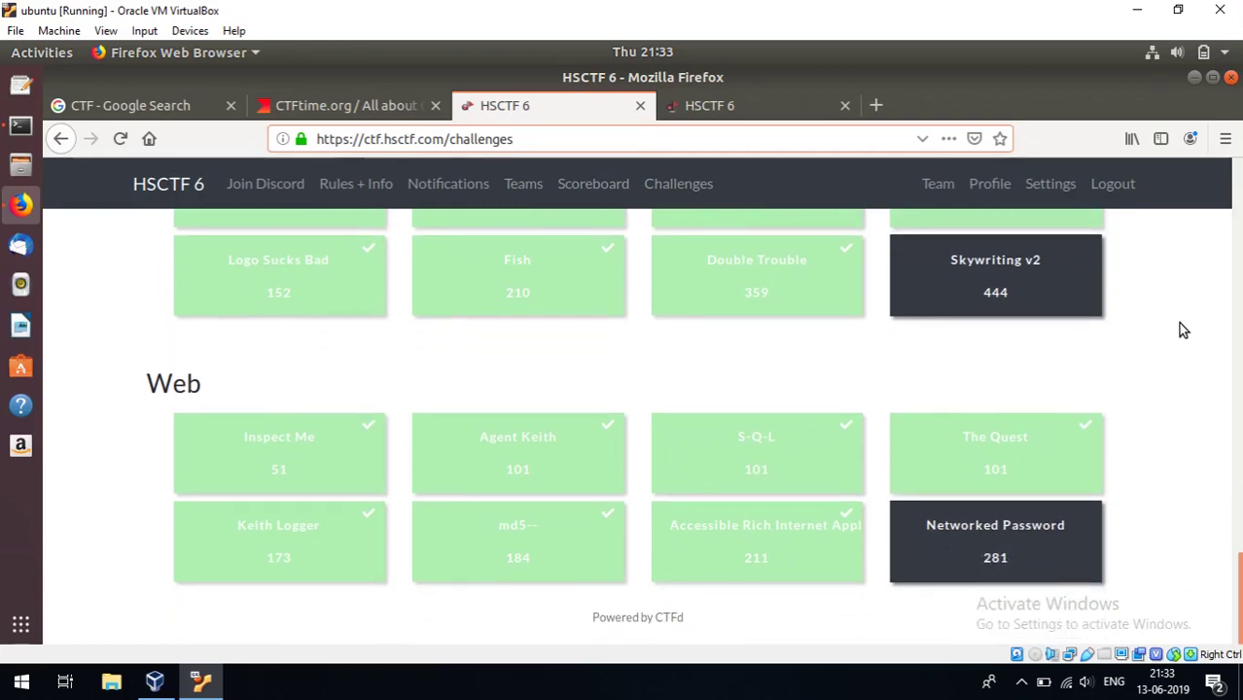
left_click(764, 109)
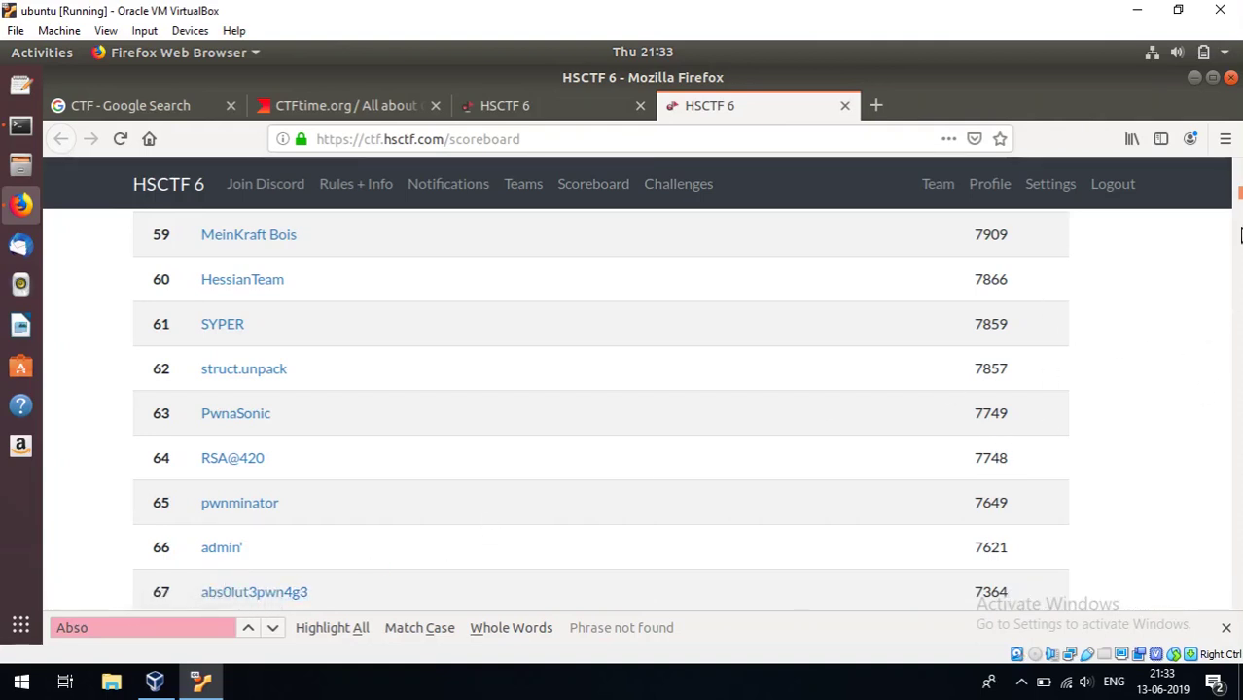
Step: Scroll the scoreboard from the Top 10 Teams chart down to rank 1135, then return to challenges
left_click_drag(1238, 197, 1237, 160)
scroll(1113, 345, "down", 3)
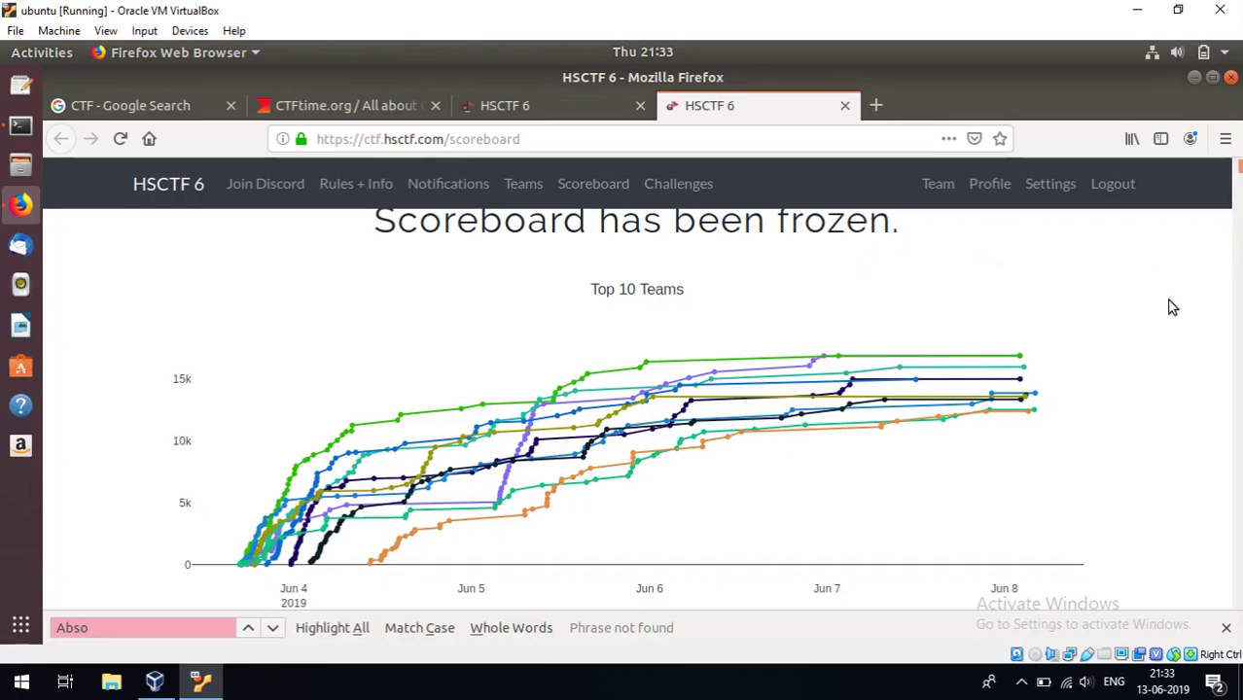
scroll(1170, 306, "down", 5)
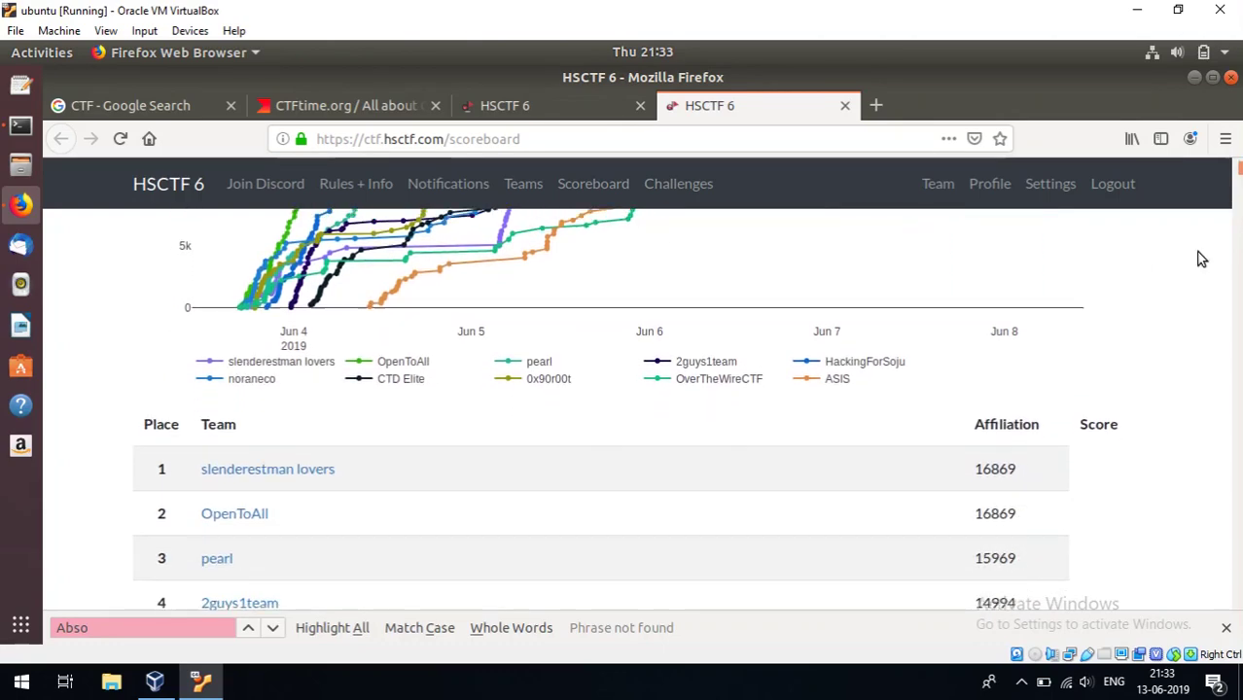
left_click_drag(1239, 173, 1239, 598)
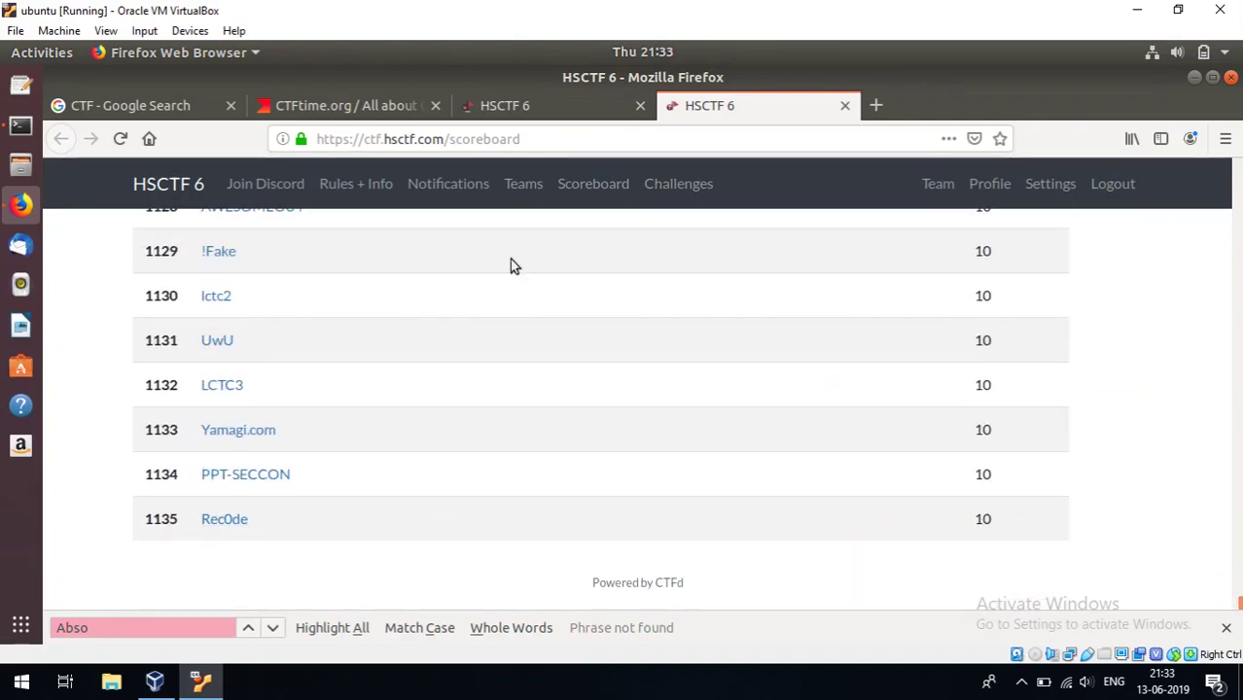
left_click(521, 107)
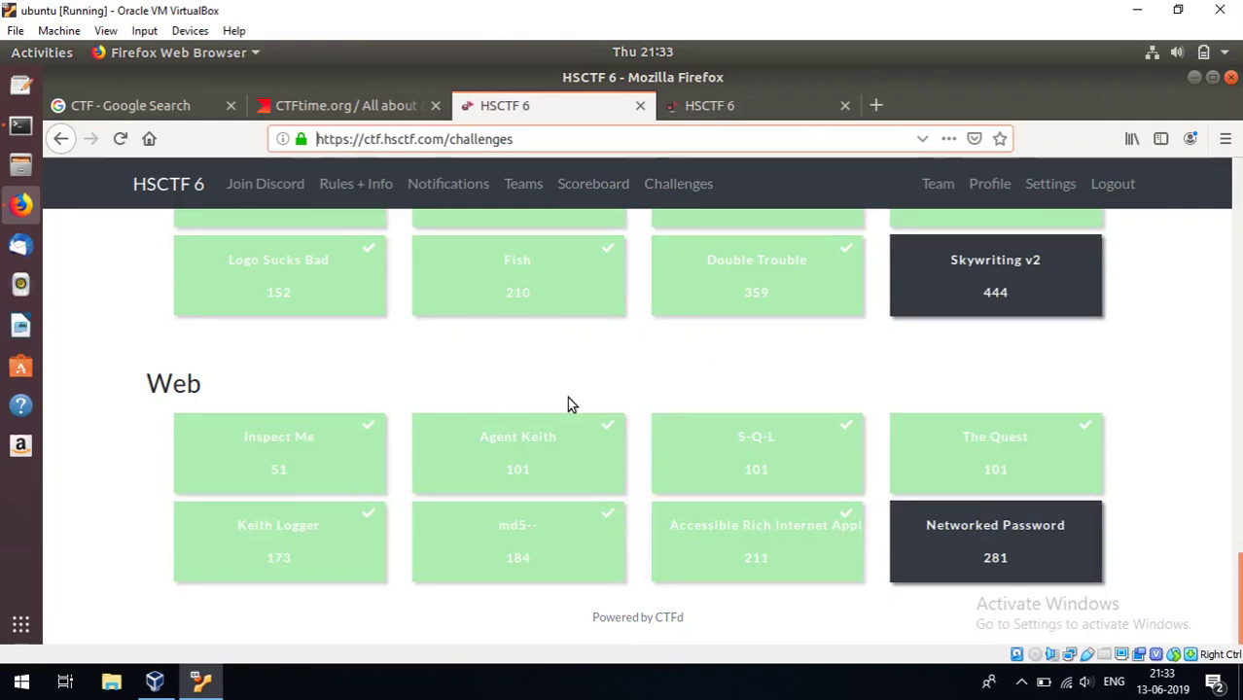
Step: Highlight the Web heading and scroll up past Reversal, Binary Exploitation and Miscellaneous to Cryptography
left_click(1147, 373)
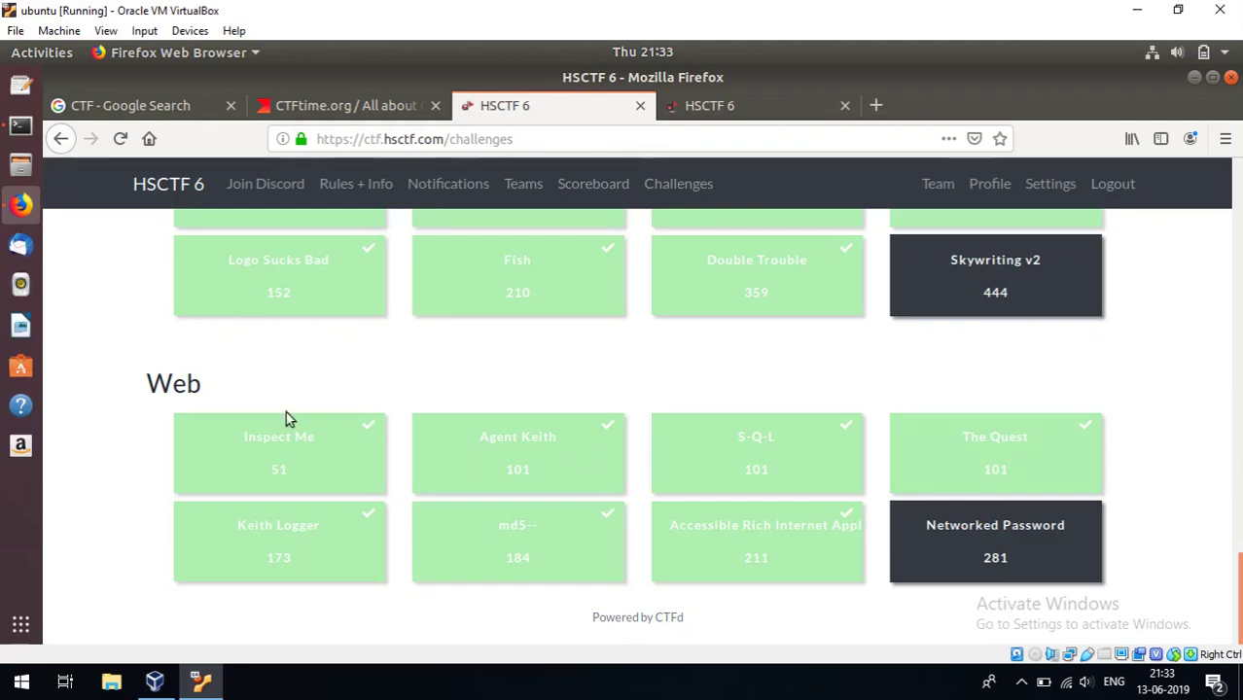
left_click_drag(215, 382, 139, 381)
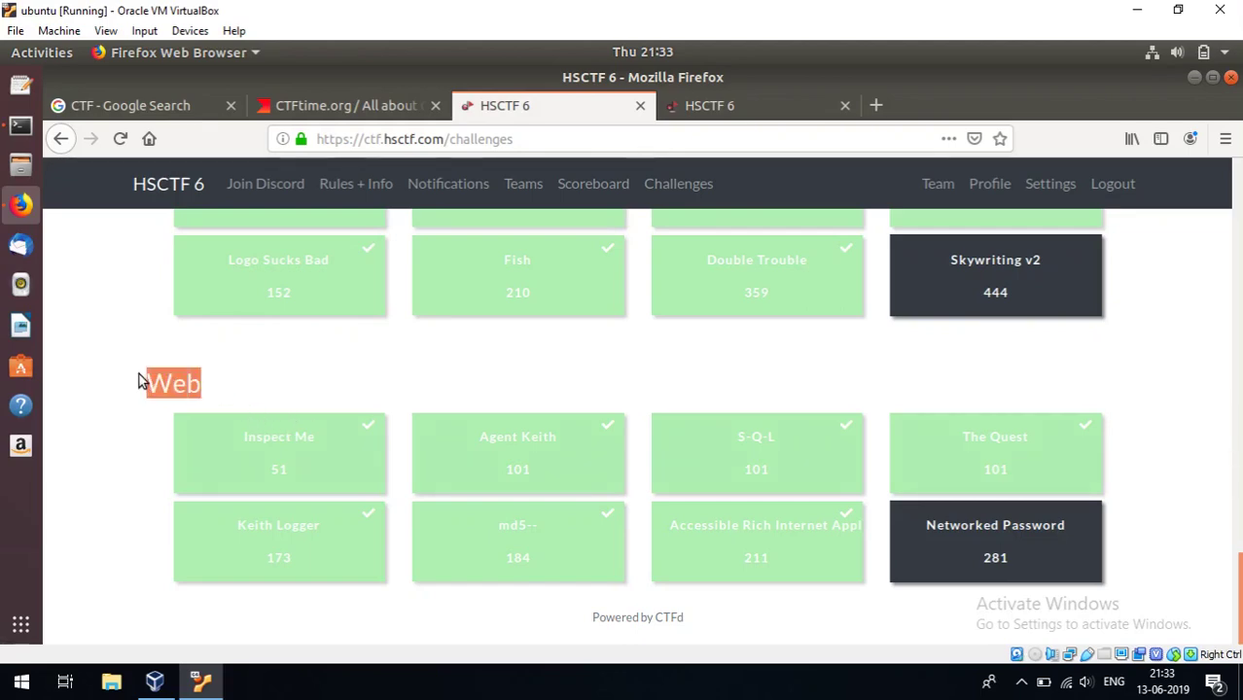
scroll(139, 379, "up", 4)
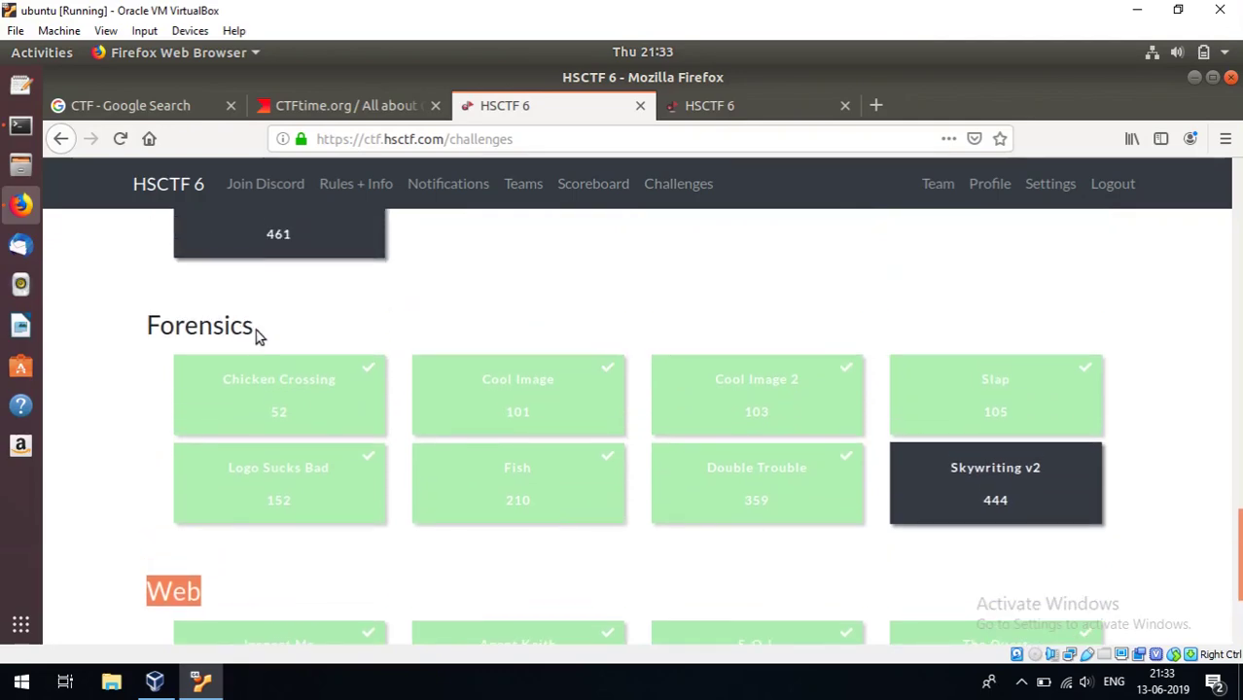
scroll(258, 334, "up", 4)
scroll(258, 333, "up", 4)
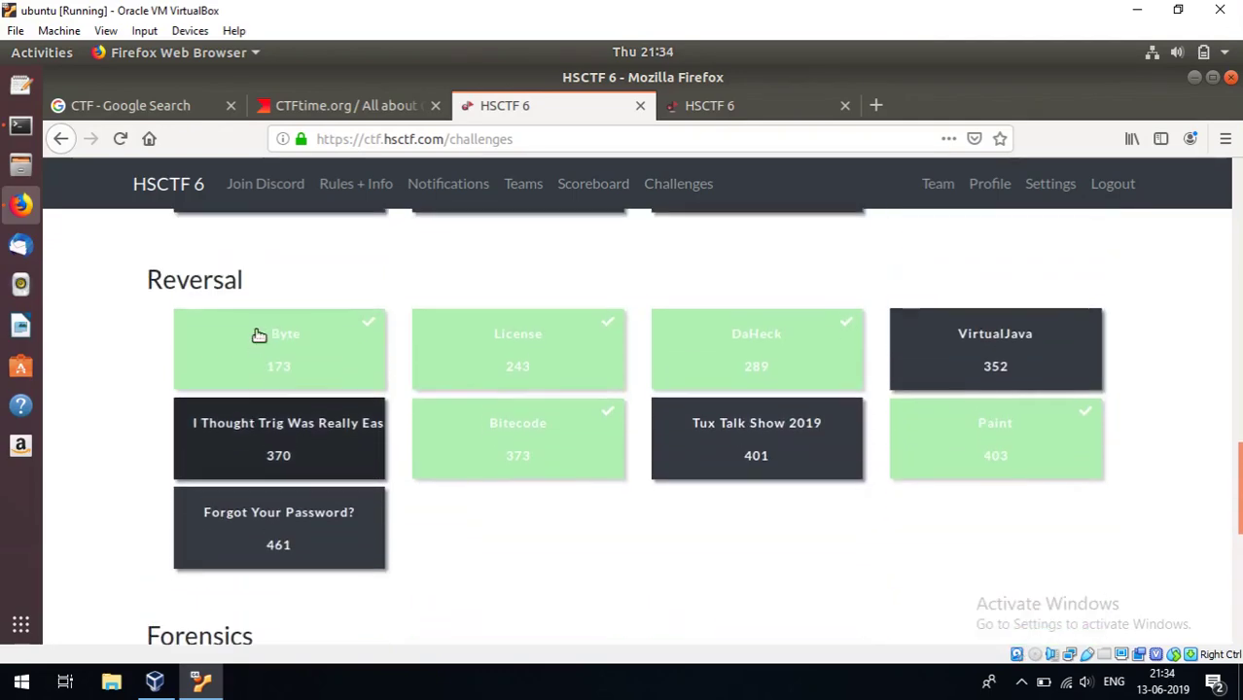
scroll(206, 338, "up", 4)
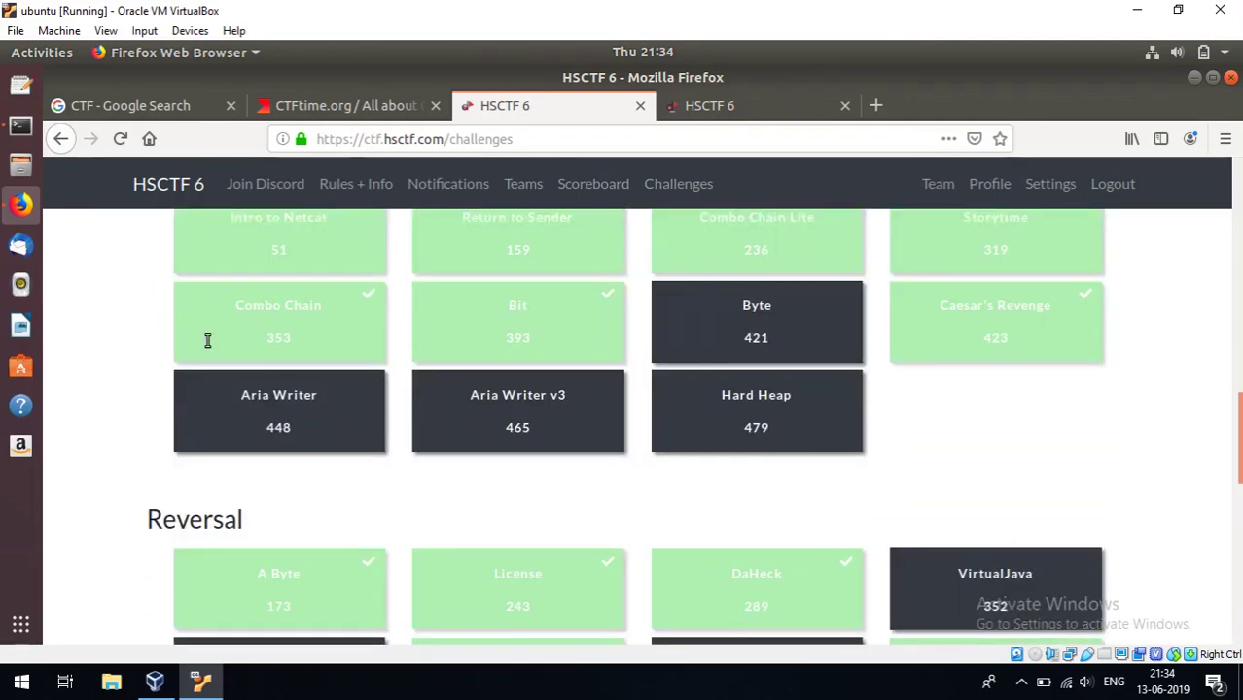
scroll(208, 341, "up", 3)
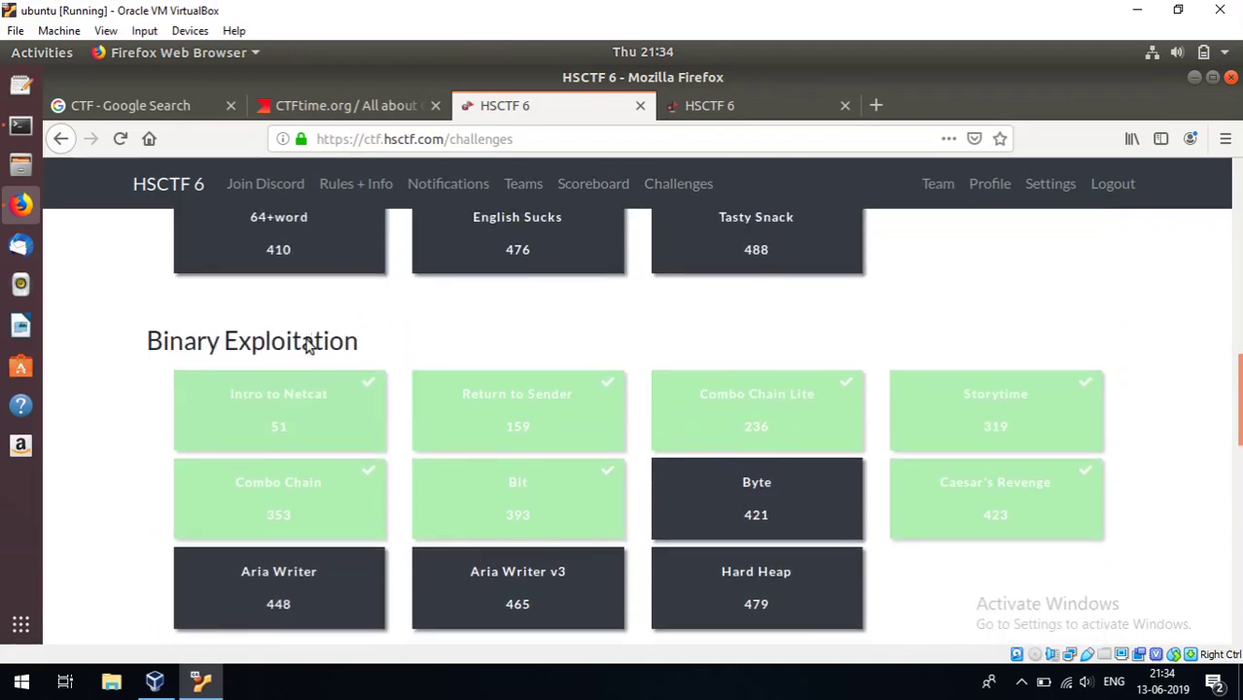
scroll(307, 341, "up", 3)
scroll(306, 338, "up", 2)
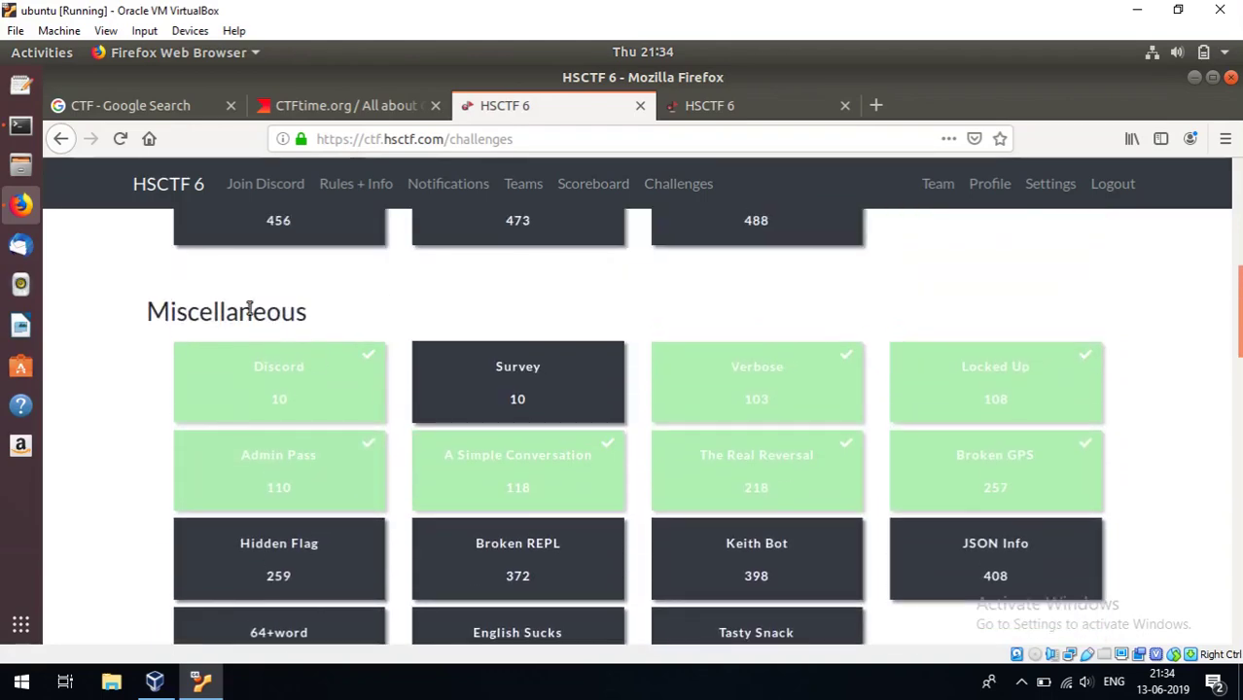
scroll(250, 311, "up", 4)
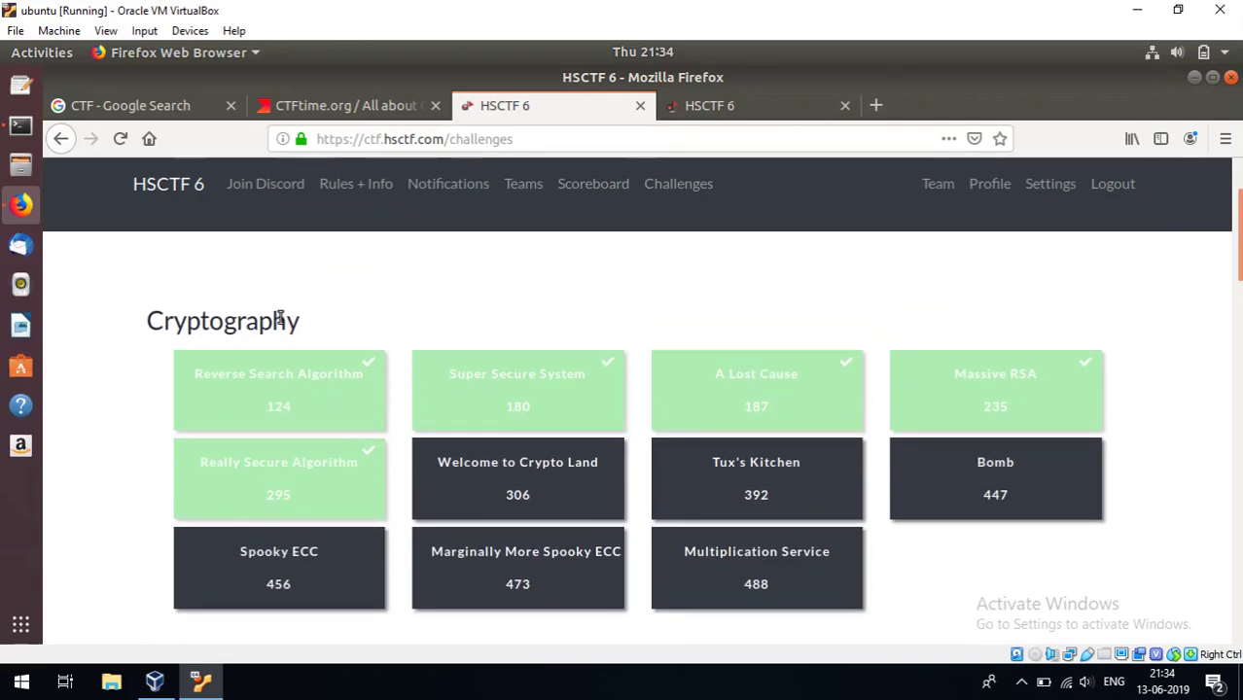
Step: Select the Cryptography heading, then scroll down to Miscellaneous, from Discord (10) to Broken GPS (257)
double_click(294, 321)
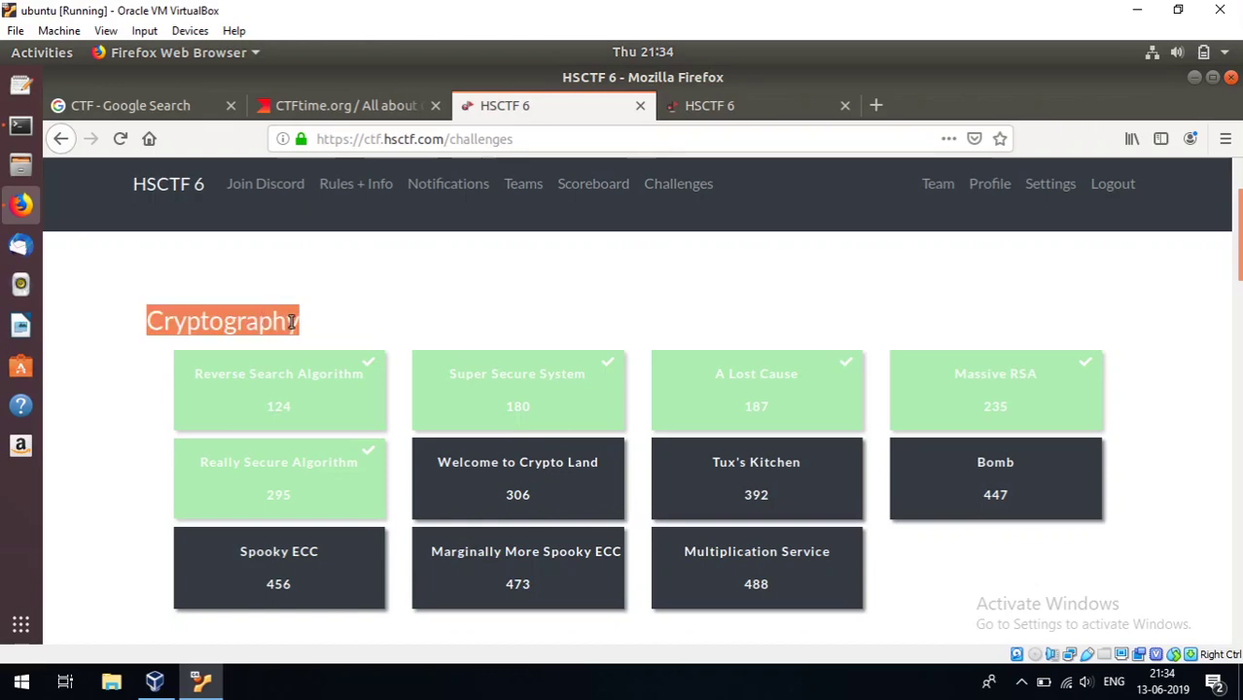
left_click(313, 322)
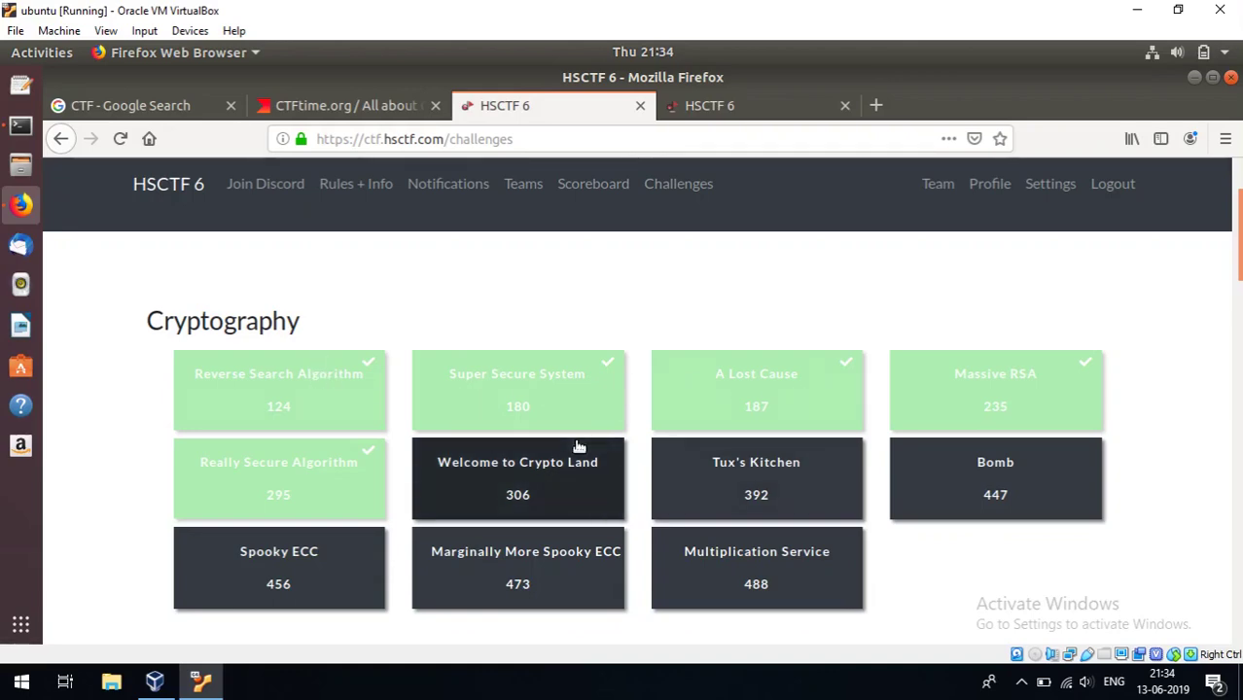
scroll(579, 445, "down", 6)
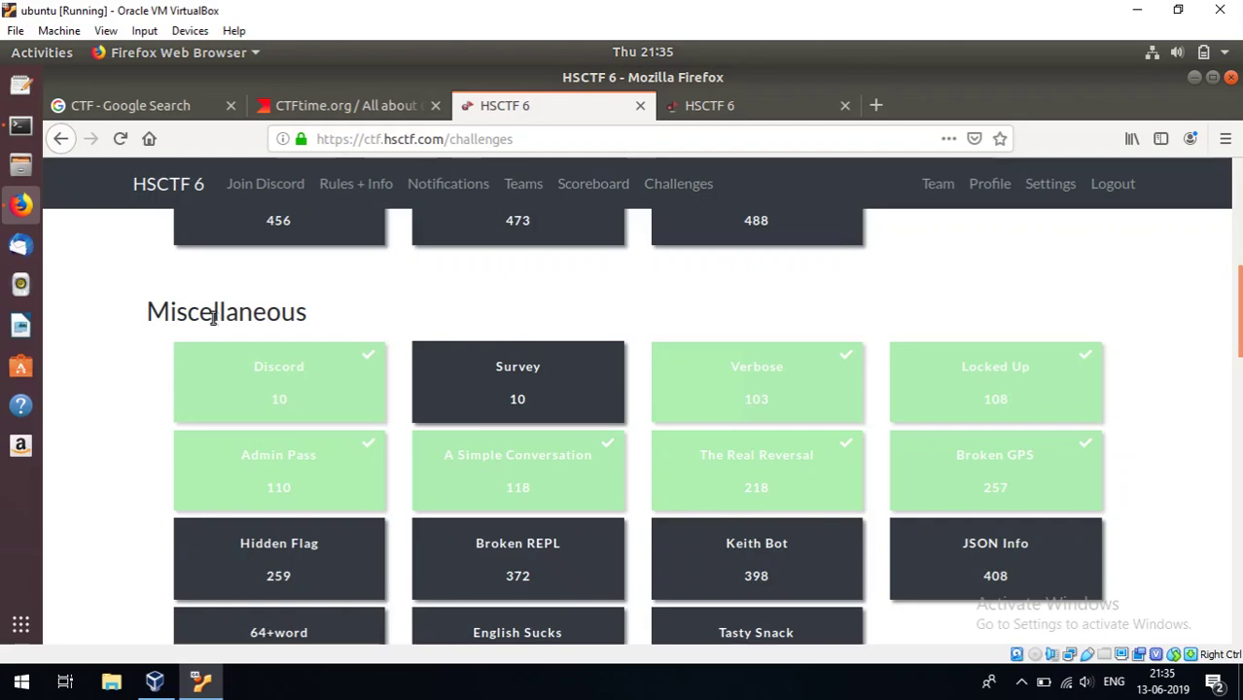
Step: Scroll down through the Binary Exploitation and Reversal challenges
scroll(213, 321, "down", 2)
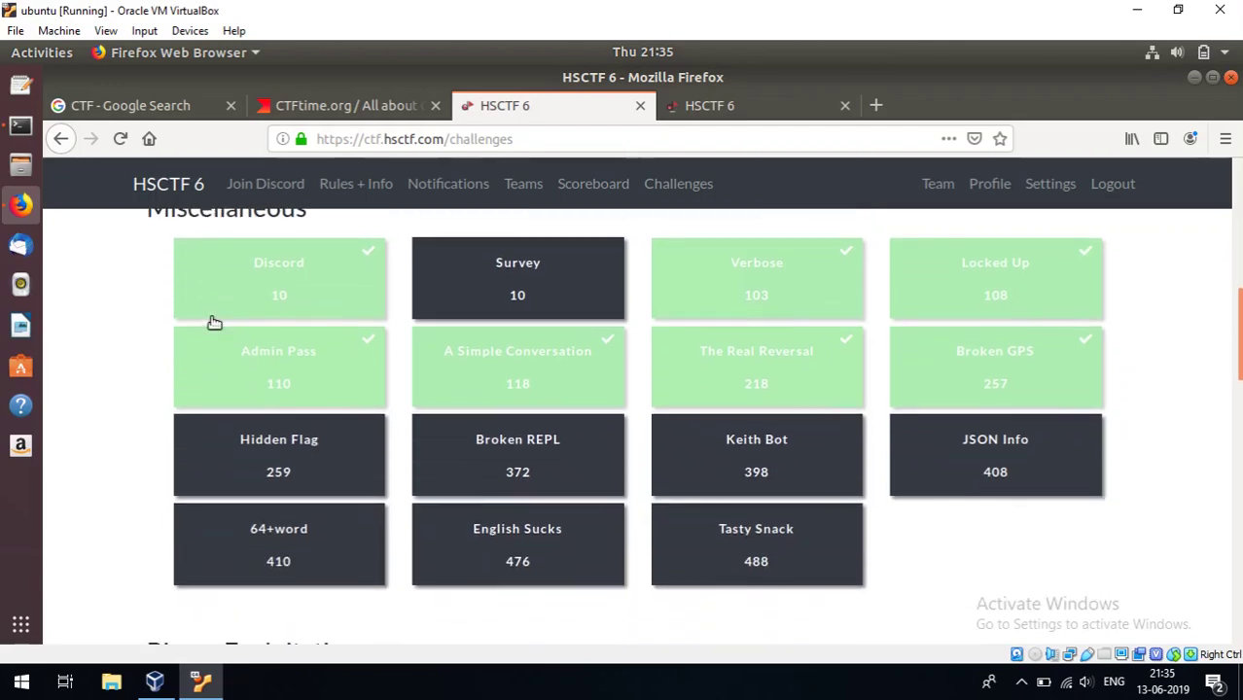
scroll(213, 321, "down", 2)
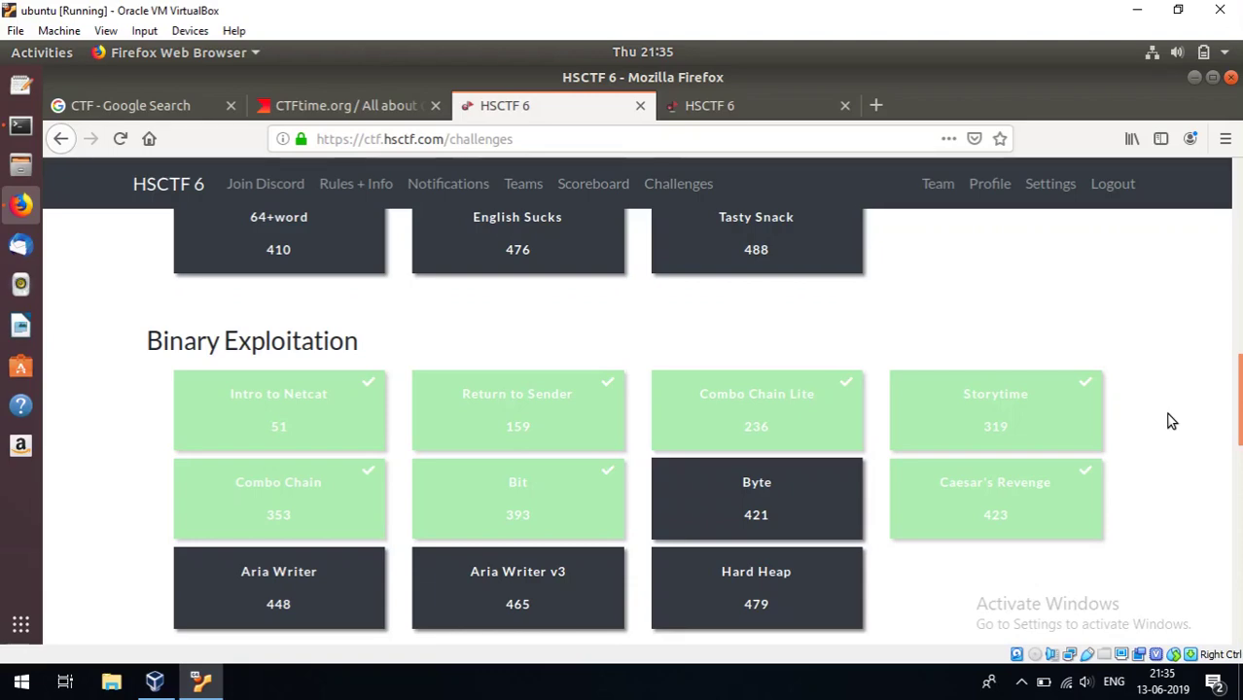
scroll(1171, 421, "down", 2)
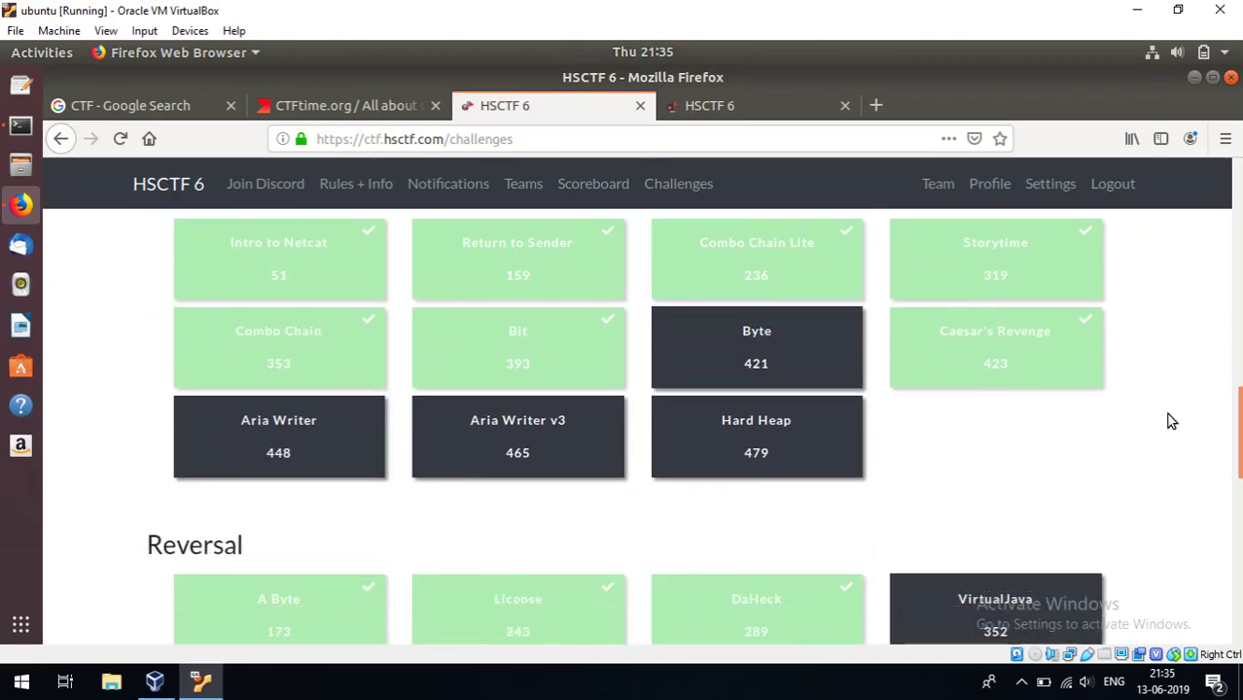
scroll(1171, 421, "down", 2)
scroll(1171, 421, "down", 2)
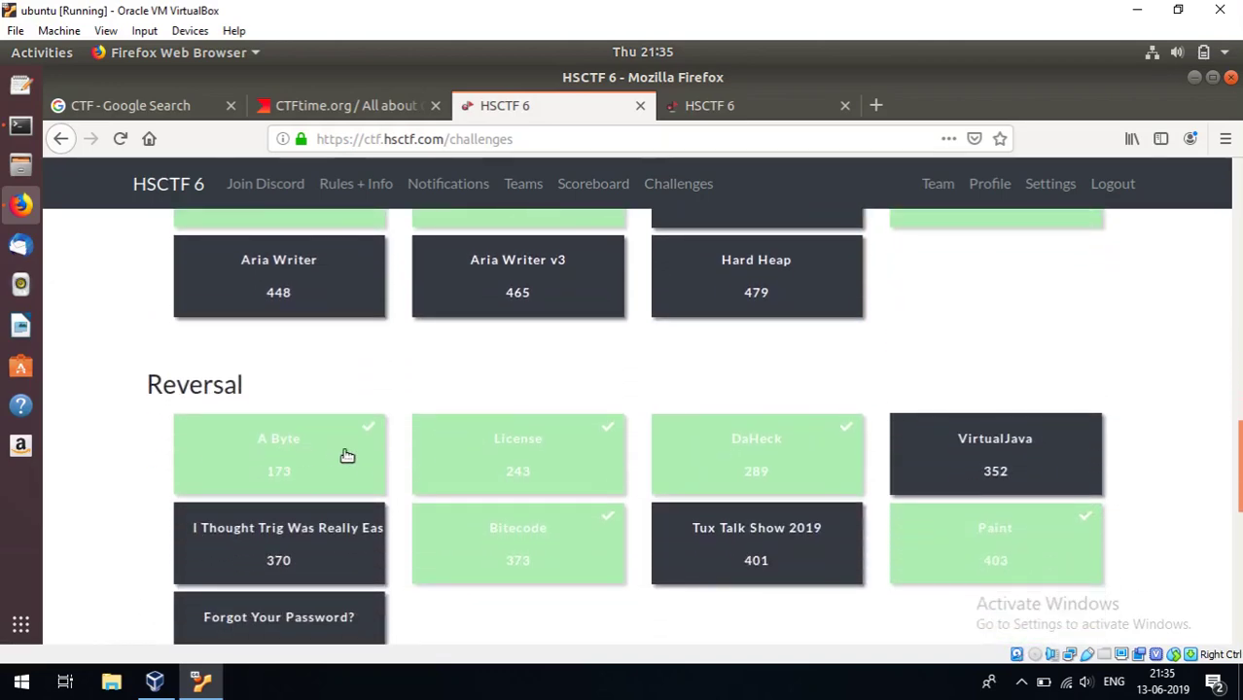
scroll(540, 463, "down", 1)
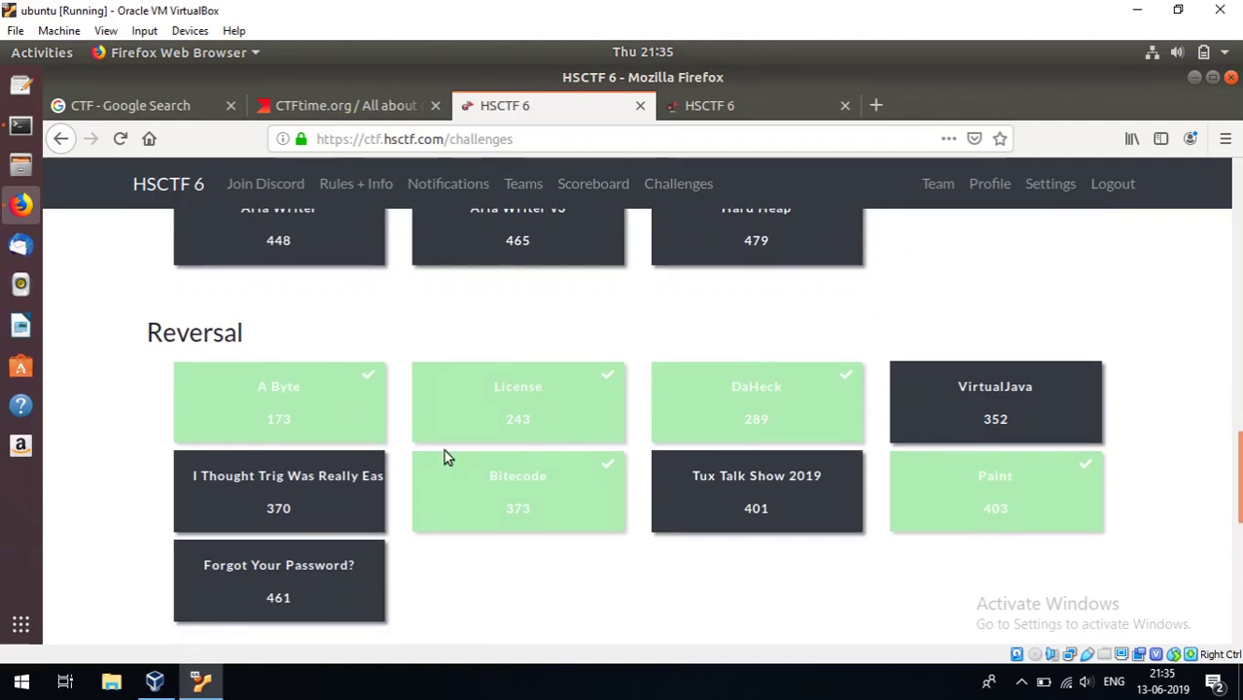
scroll(536, 527, "down", 2)
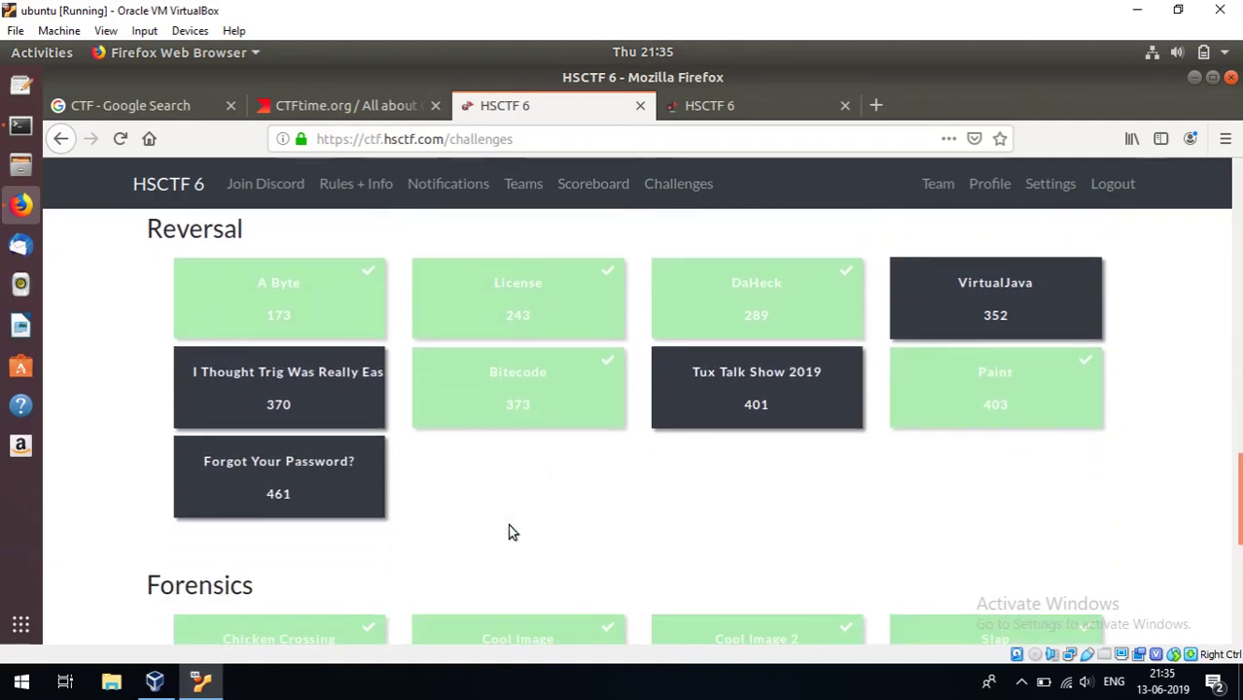
scroll(513, 532, "up", 1)
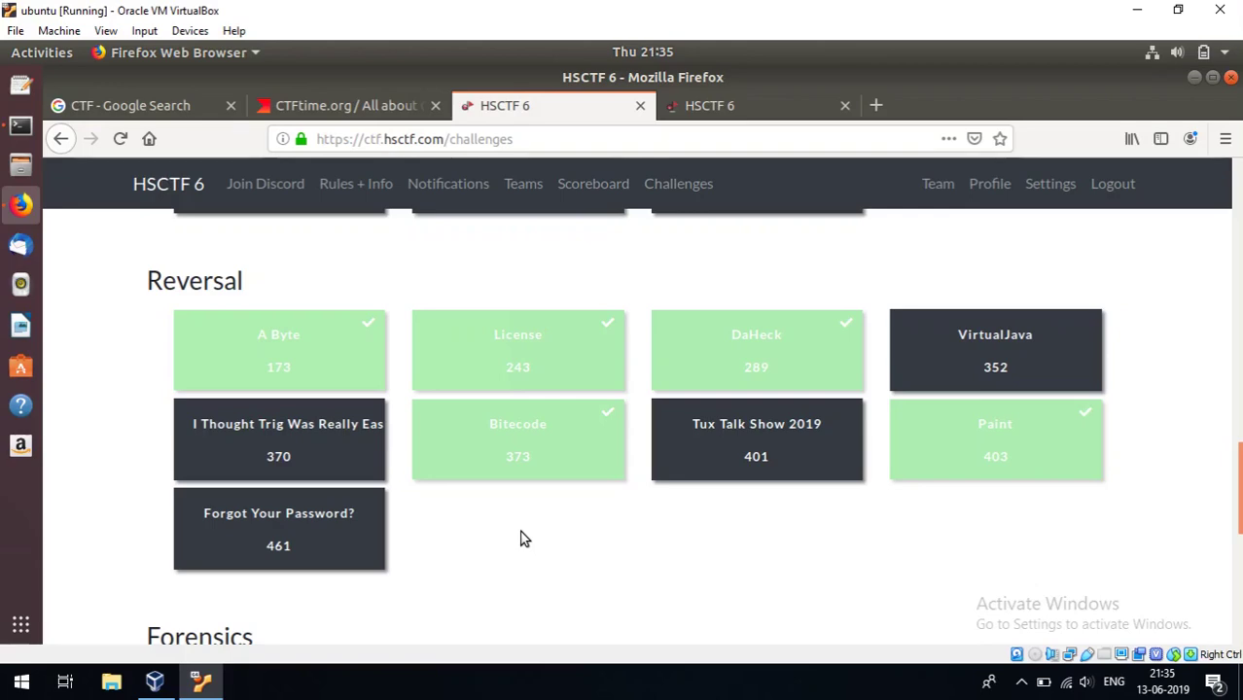
Step: Scroll past the Forensics challenges to the Web section and pick Inspect Me
scroll(520, 539, "down", 1)
scroll(521, 533, "down", 2)
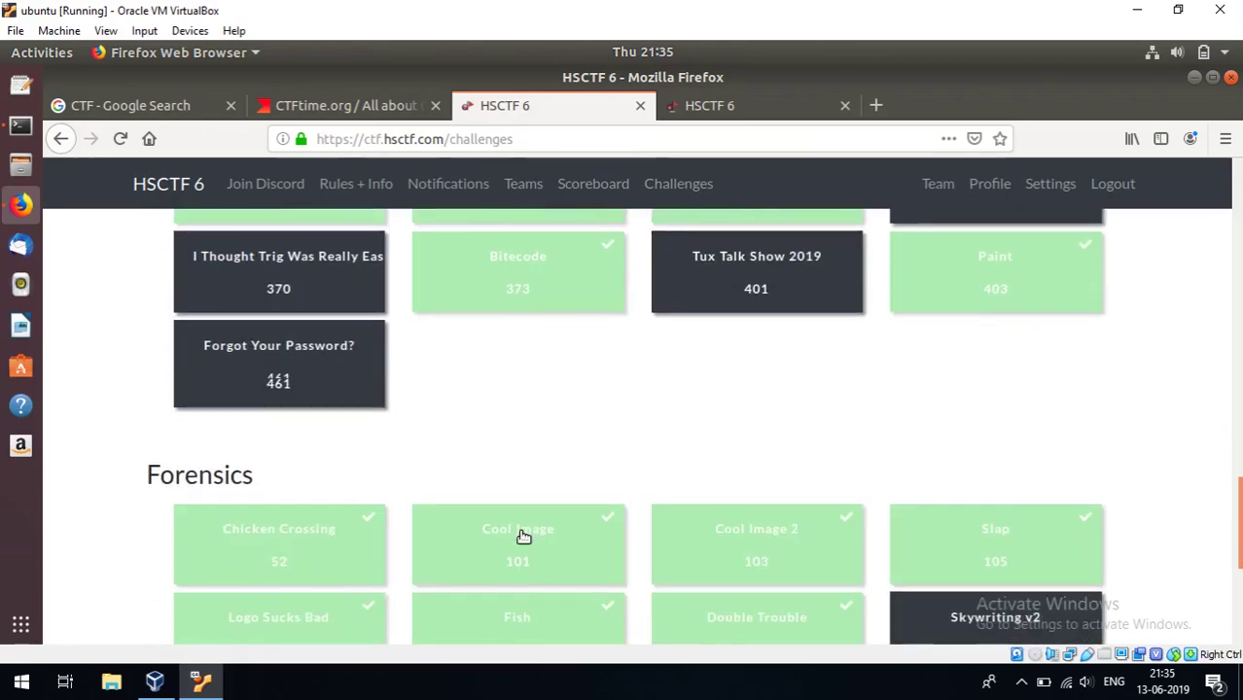
scroll(522, 535, "down", 2)
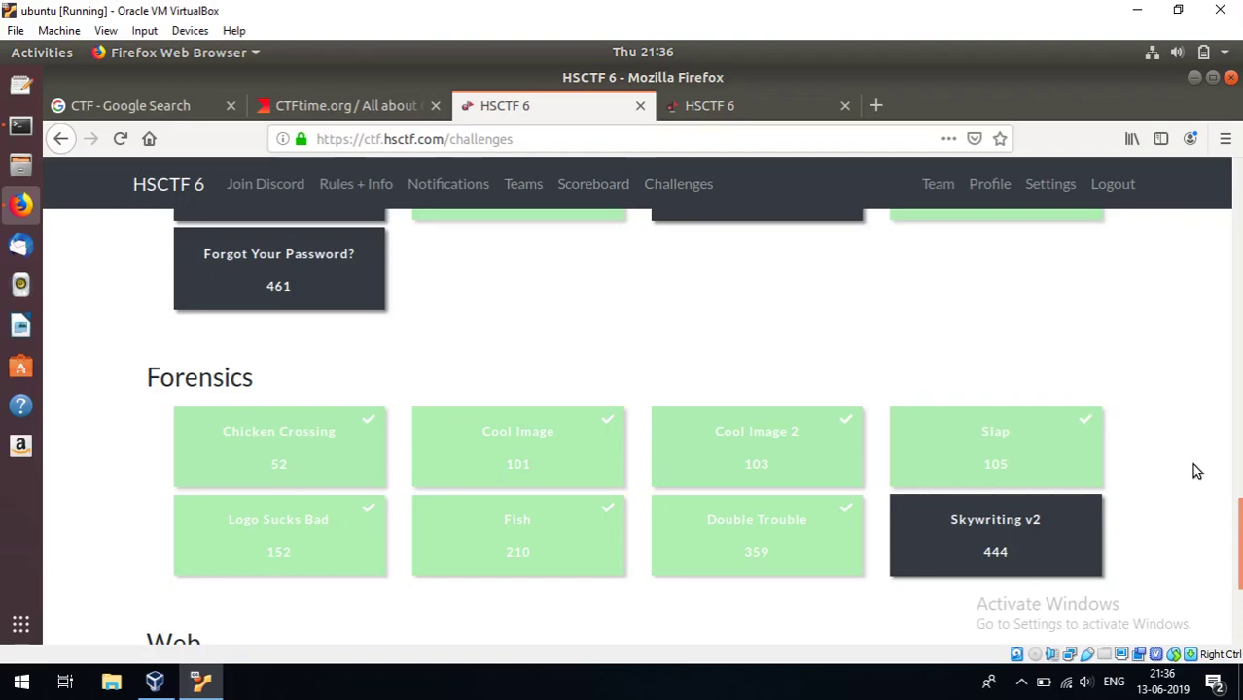
scroll(1196, 471, "down", 3)
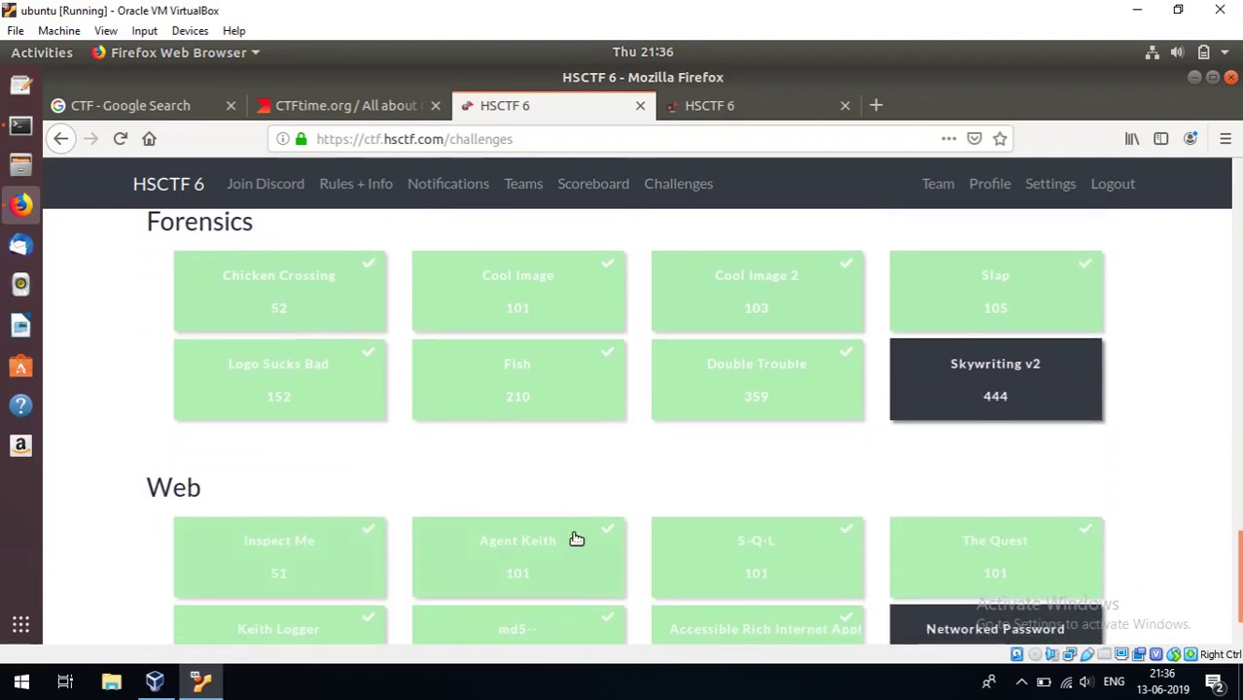
scroll(1166, 450, "down", 1)
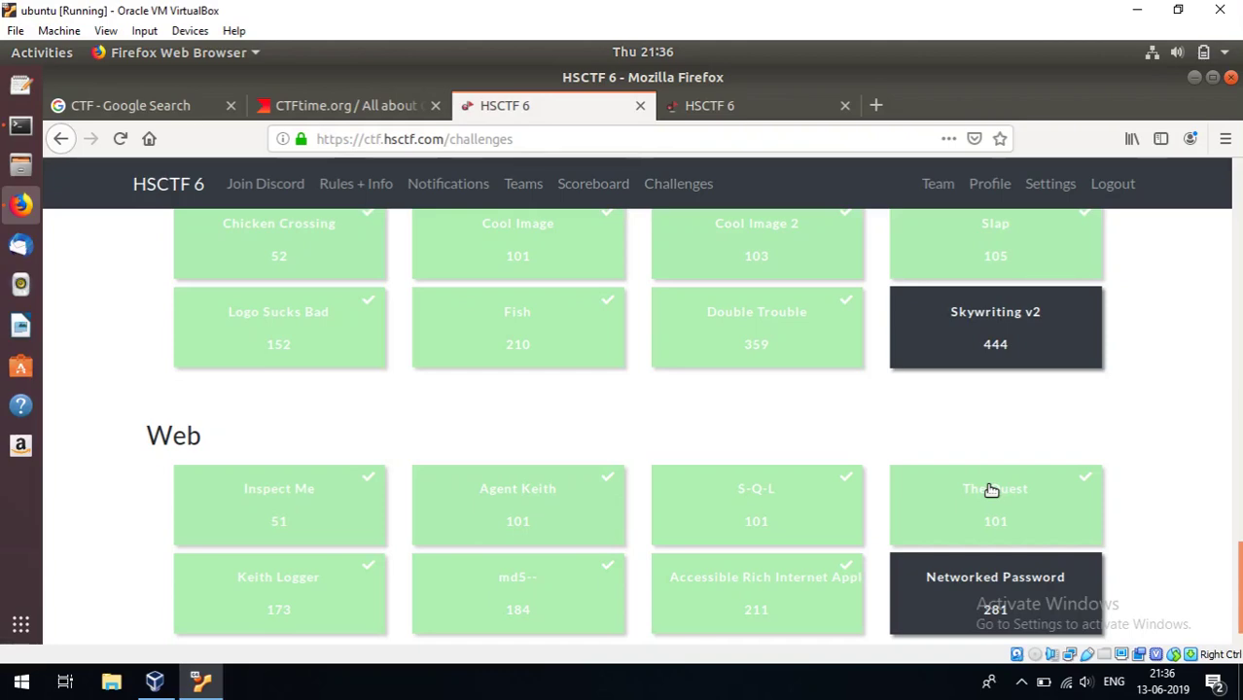
left_click(287, 515)
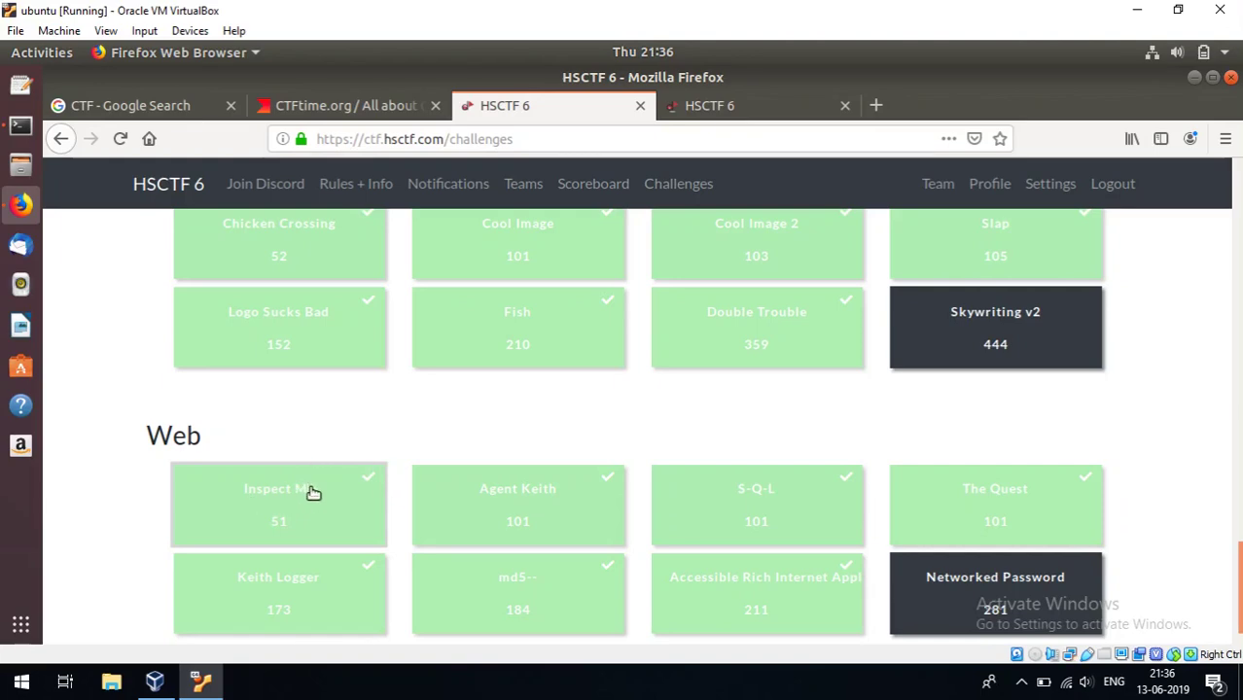
Step: Open the Inspect Me (51) challenge details, closing and reopening them once
left_click(348, 505)
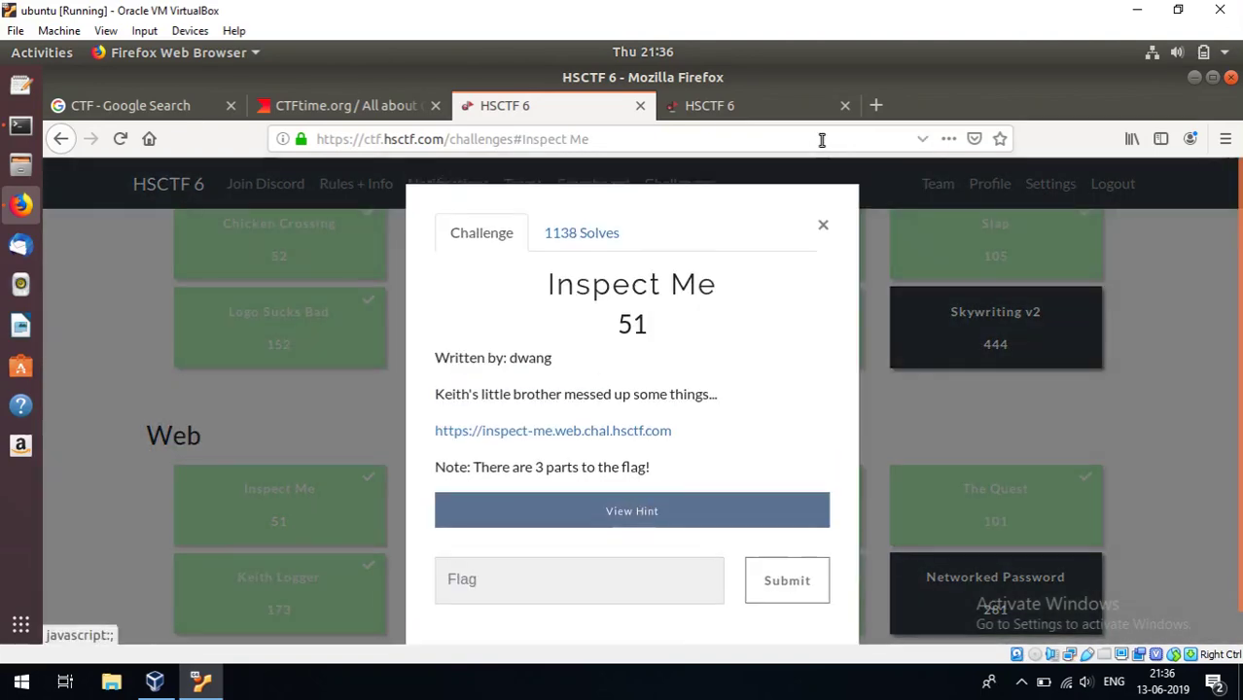
left_click(822, 227)
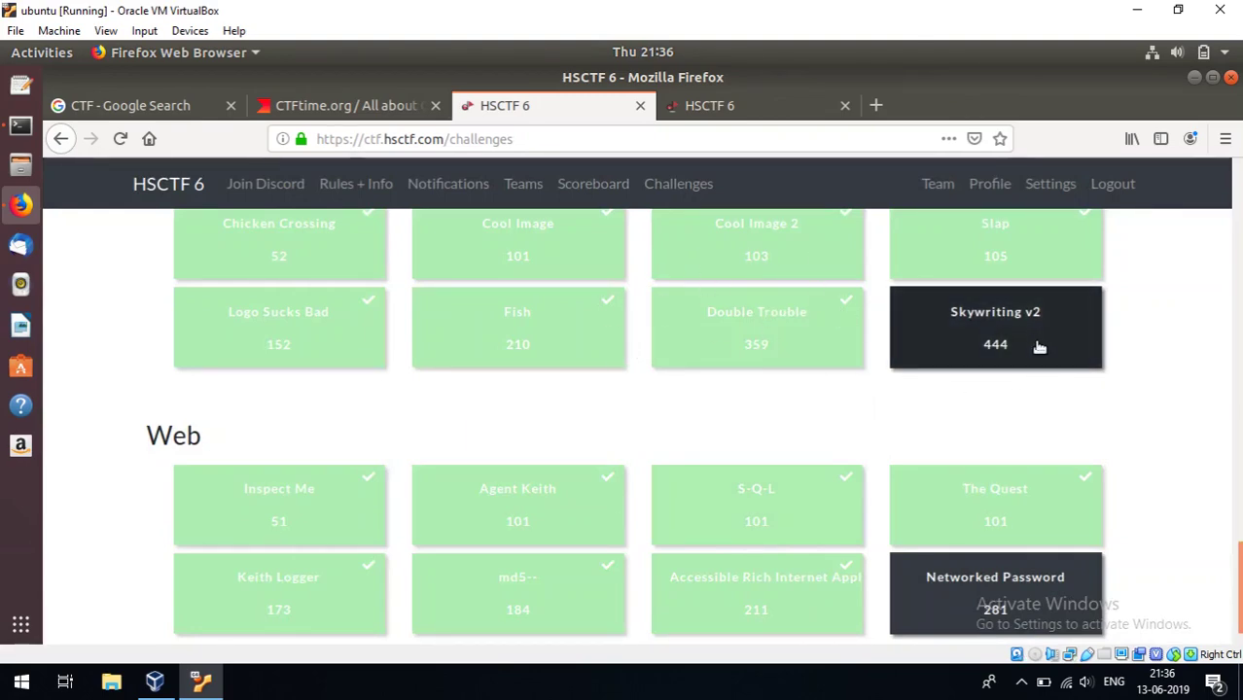
scroll(1039, 348, "up", 1)
scroll(1035, 347, "down", 2)
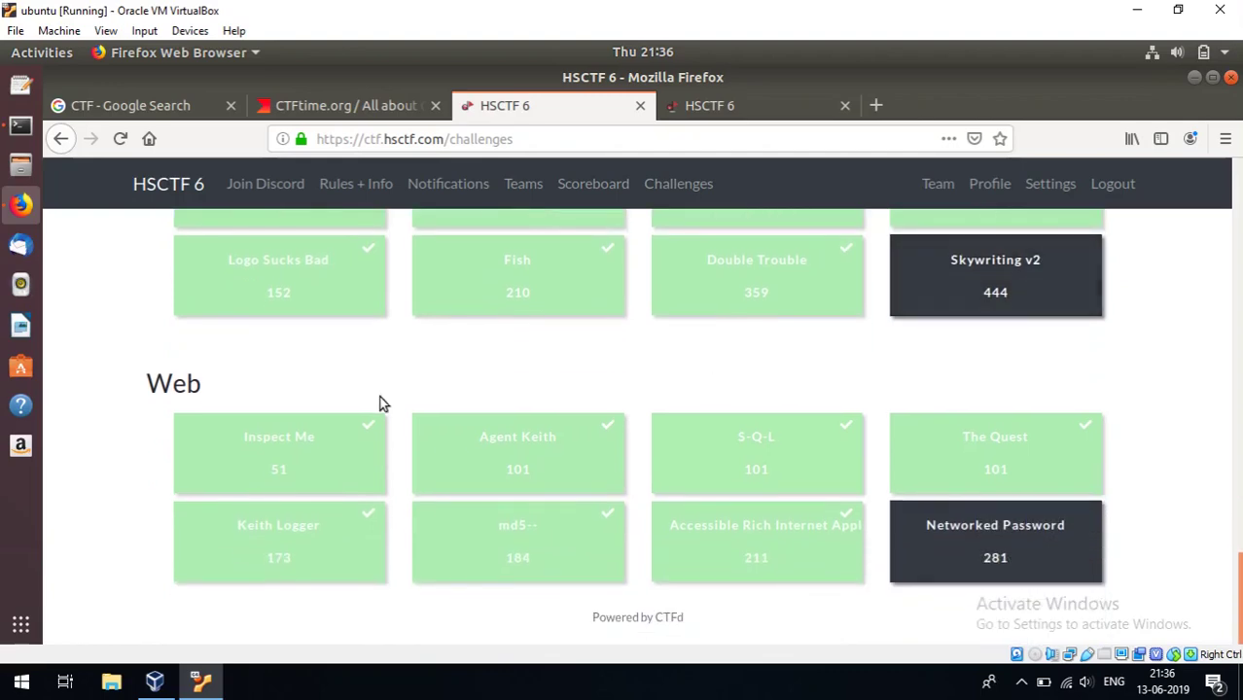
left_click(322, 466)
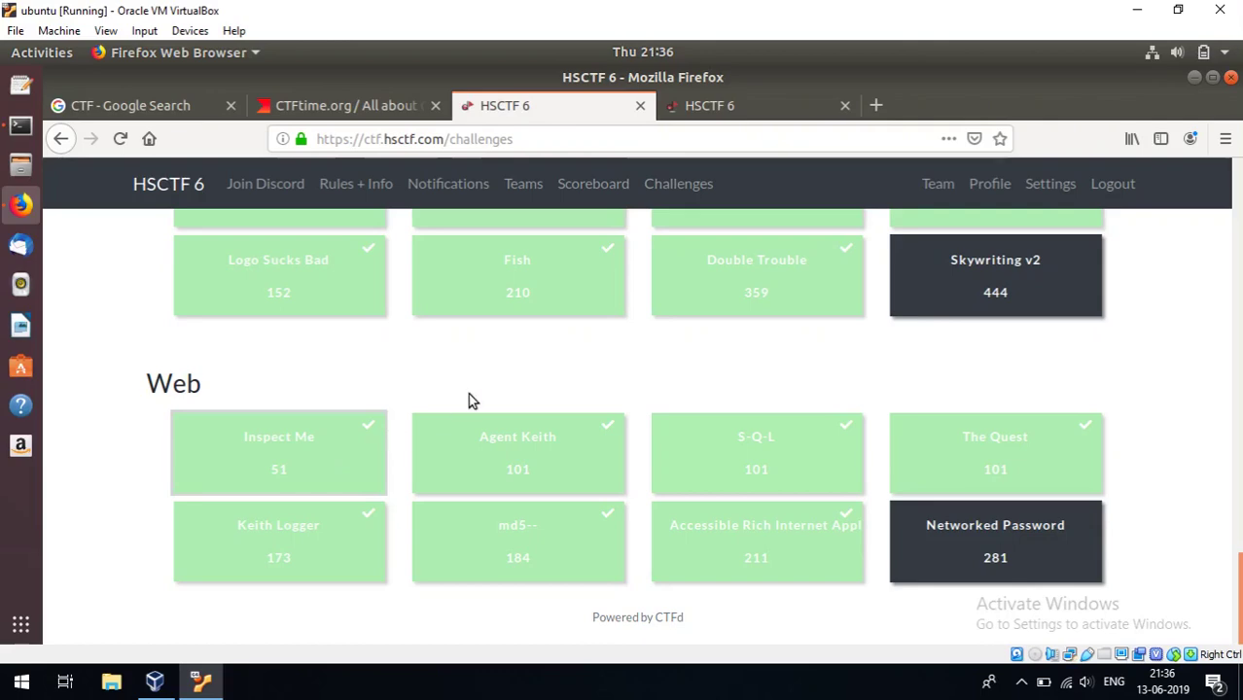
left_click(365, 433)
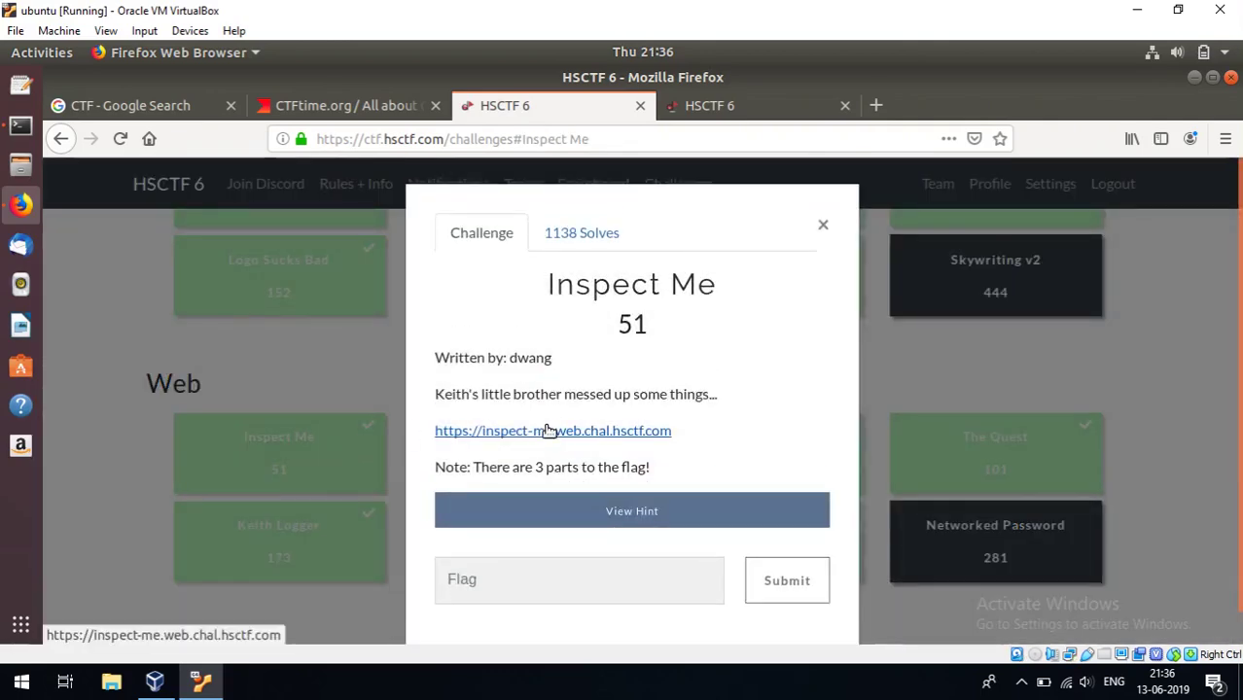
Step: Highlight the inspect-me link and the three-part flag note, then focus the flag field
left_click_drag(679, 440, 440, 438)
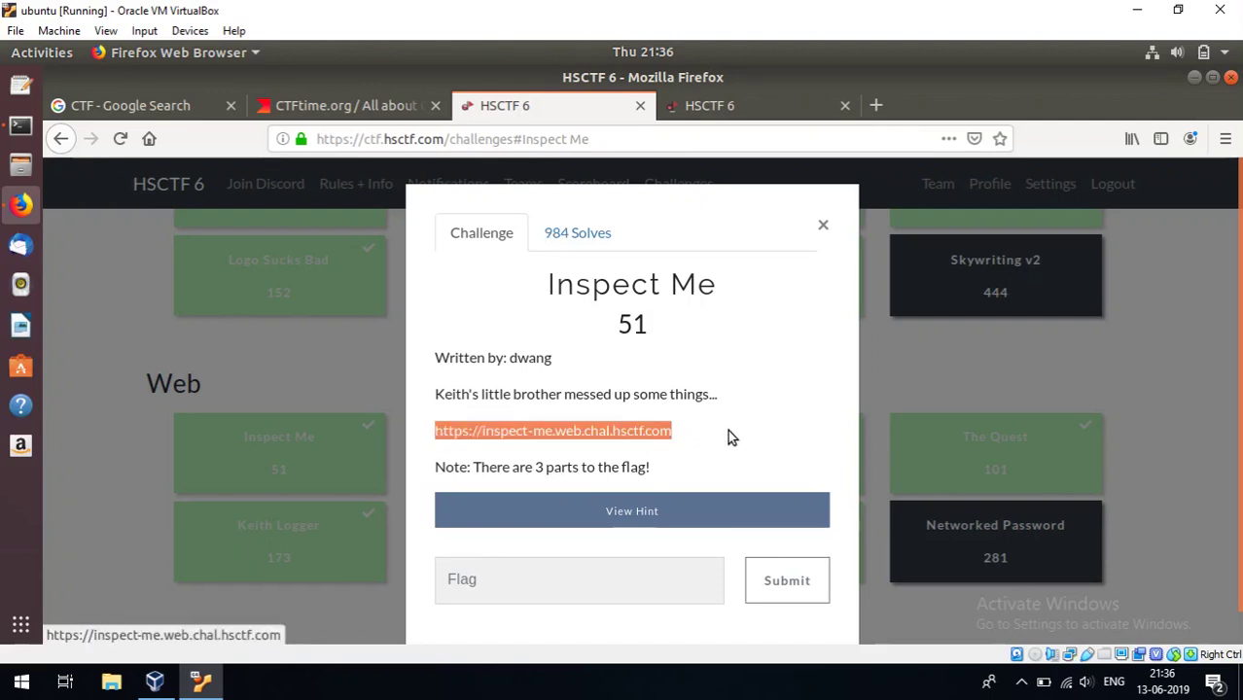
left_click(727, 430)
mouse_move(510, 468)
left_mouse_down()
mouse_move(651, 468)
mouse_move(475, 472)
left_mouse_up()
left_click(662, 472)
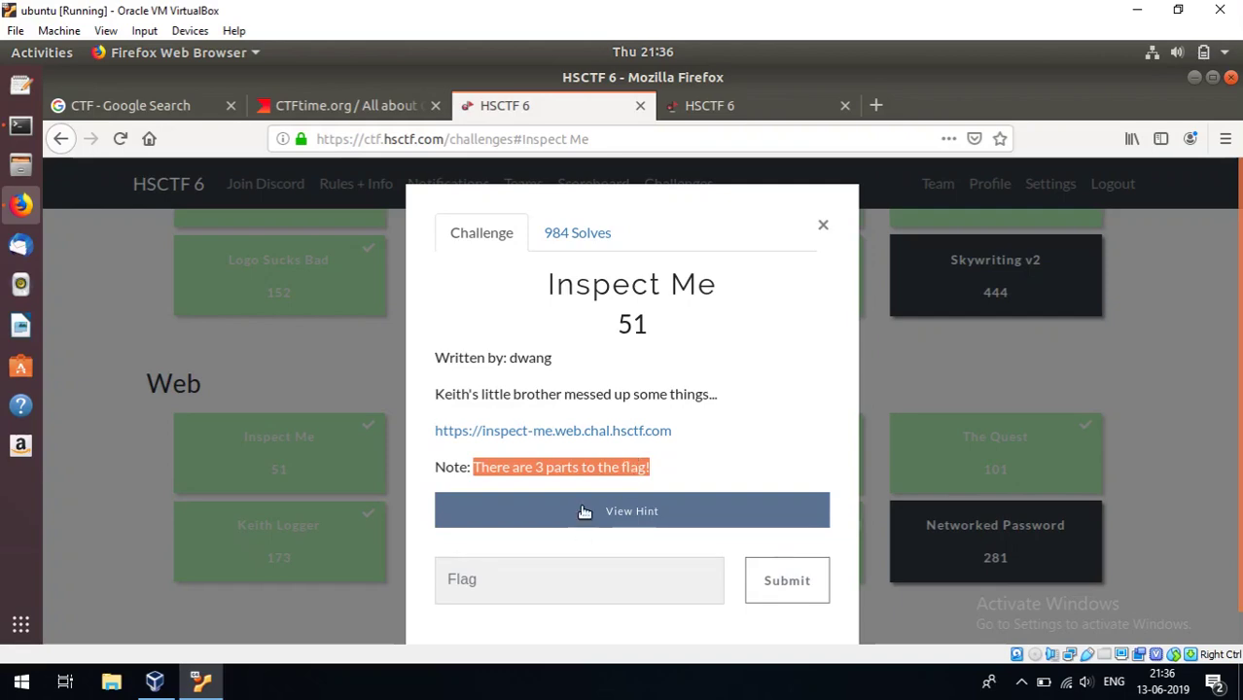
left_click(678, 453)
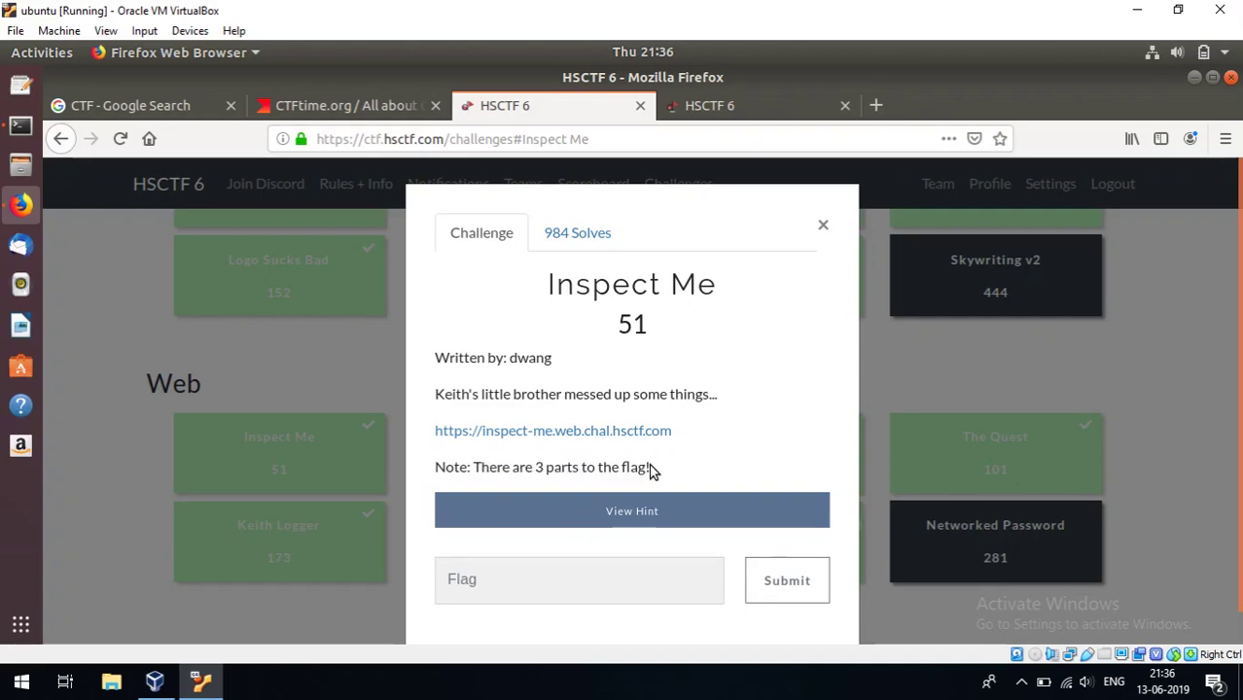
left_click(572, 582)
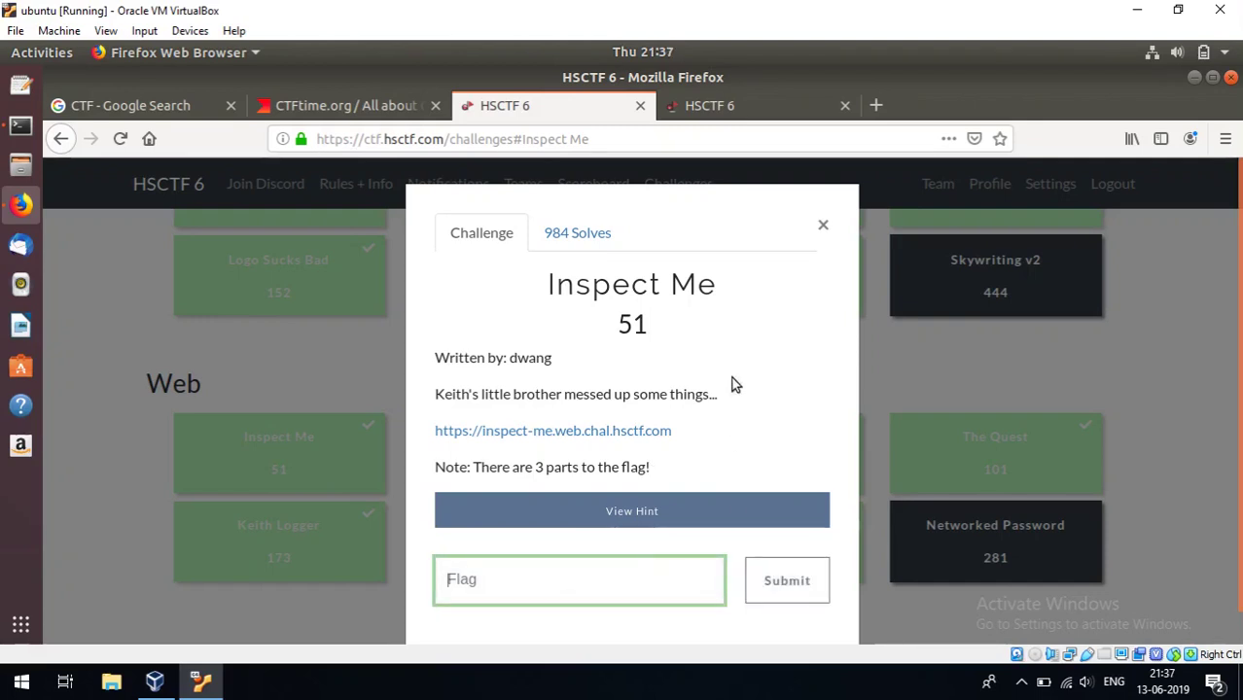
Step: Open the inspect-me challenge site in a new tab and view its HTML source
right_click(643, 435)
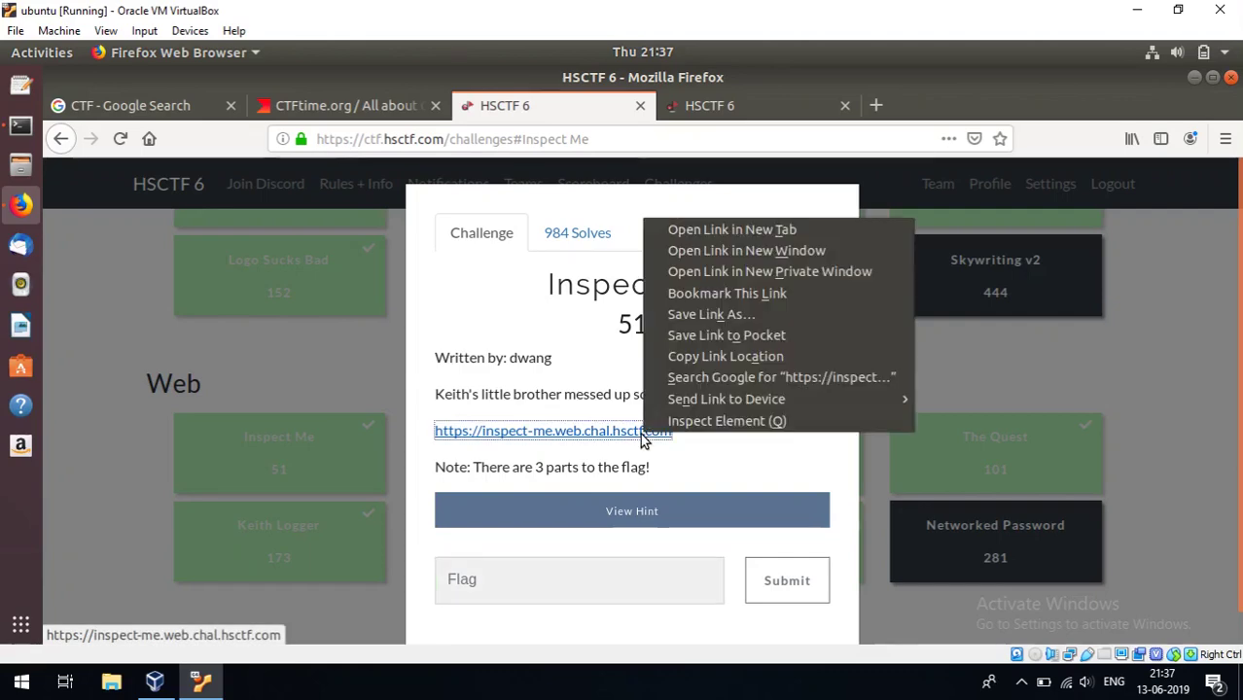
left_click(717, 236)
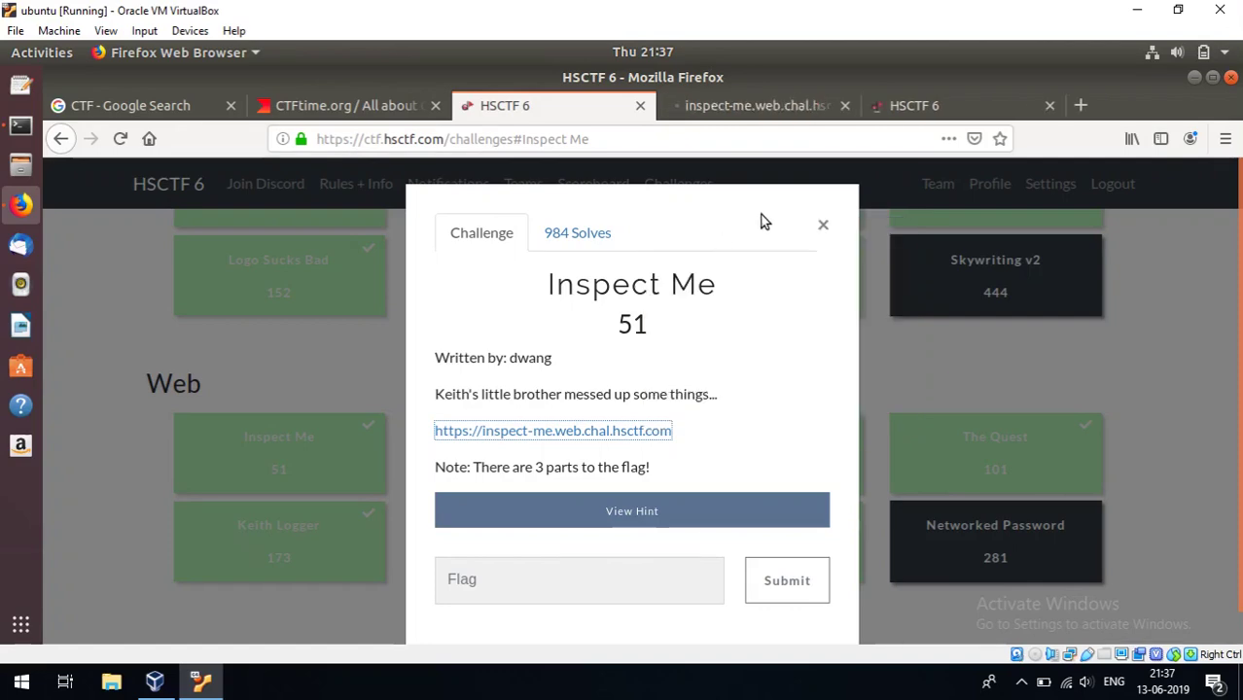
left_click(778, 110)
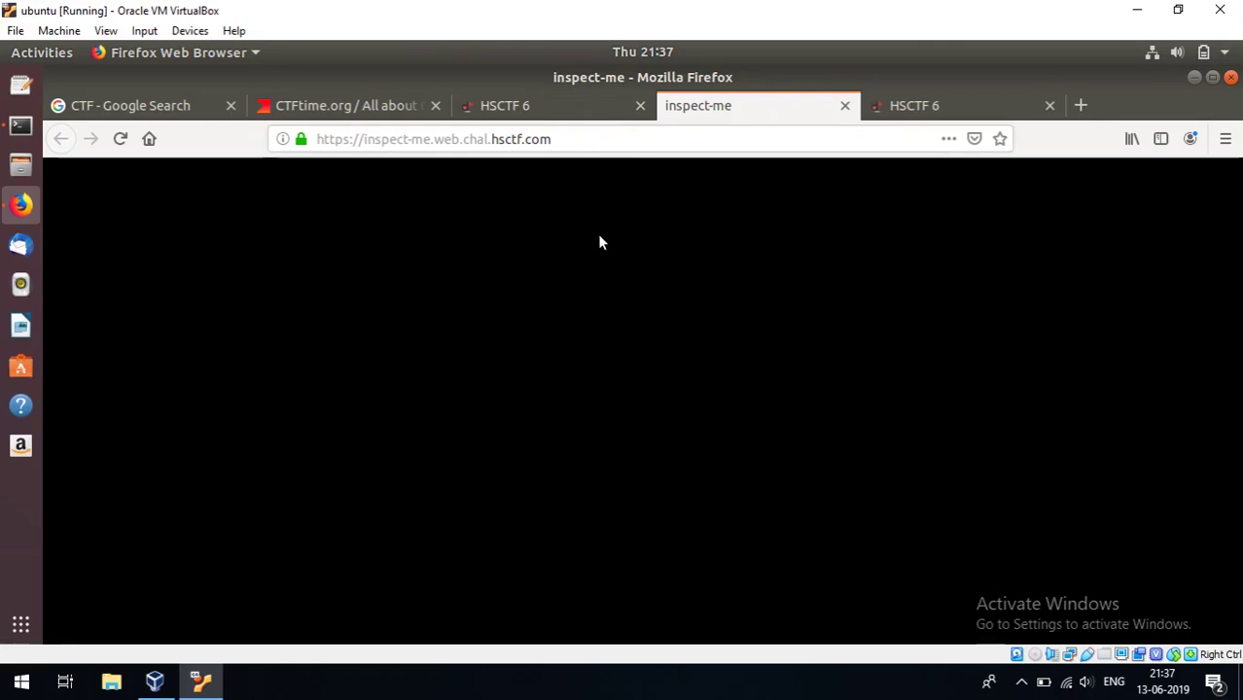
key("ctrl+u")
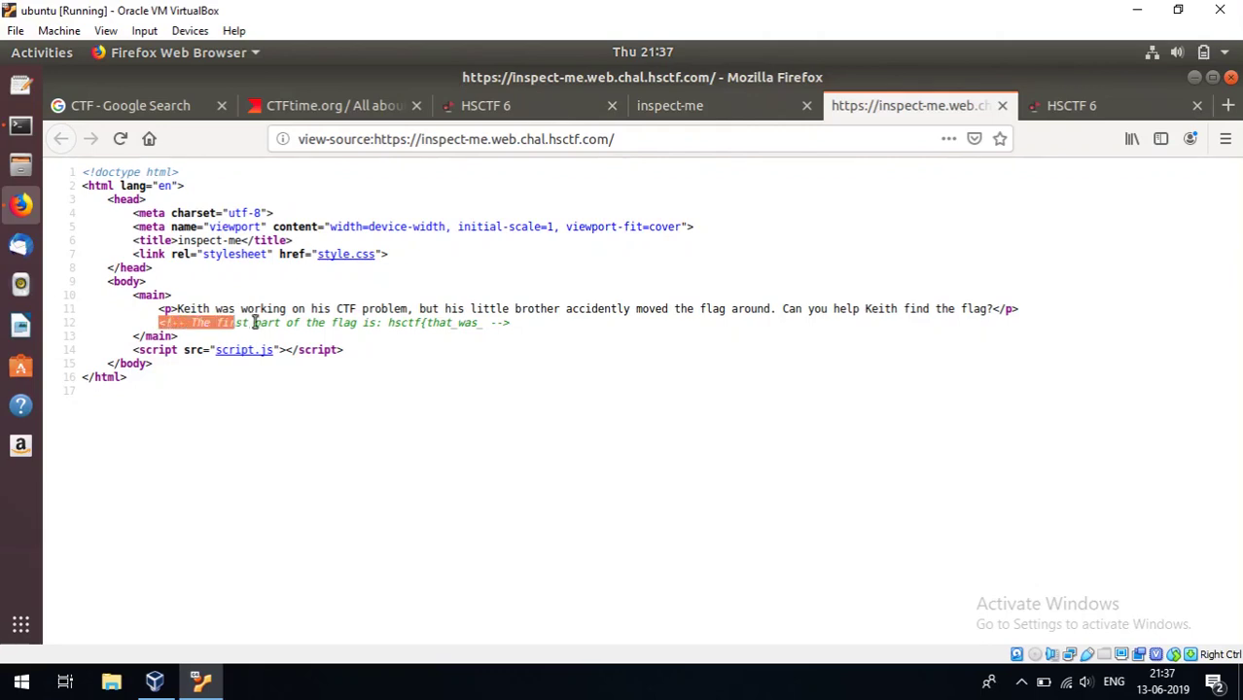
Step: Select the first flag part in the line 12 HTML comment, then return to Inspect Me
left_click_drag(156, 322, 516, 327)
left_click(516, 327)
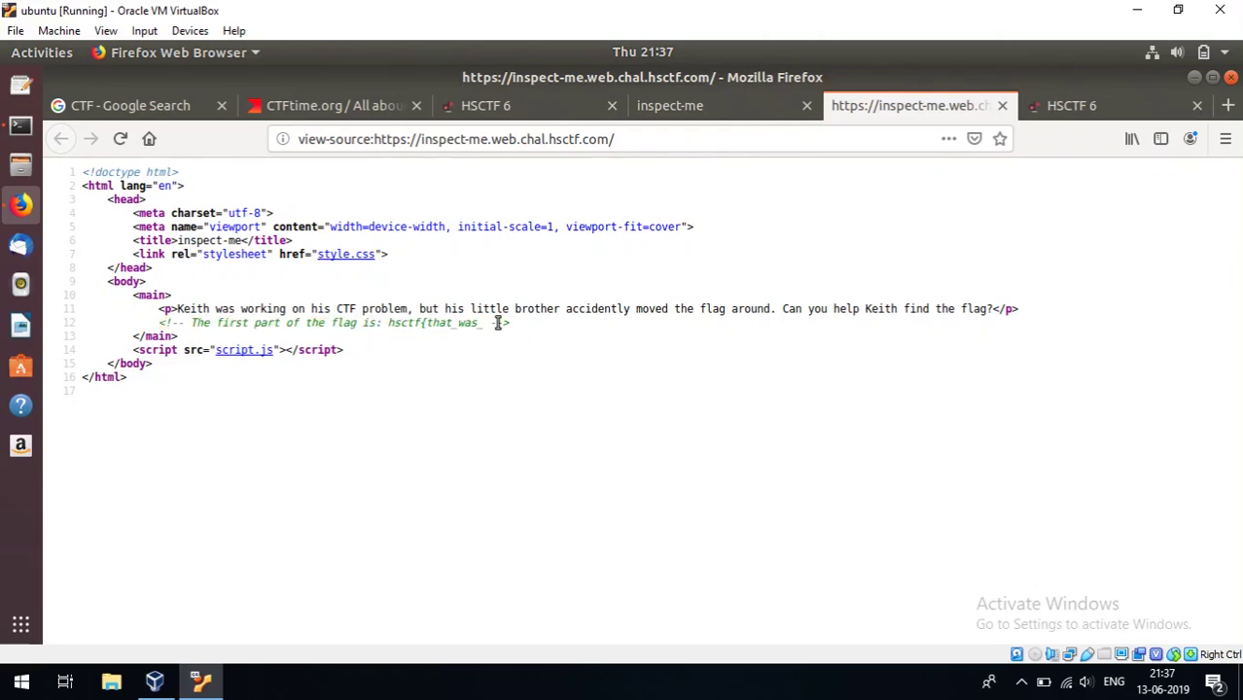
double_click(498, 323)
left_click(481, 323)
left_click_drag(482, 324, 390, 324)
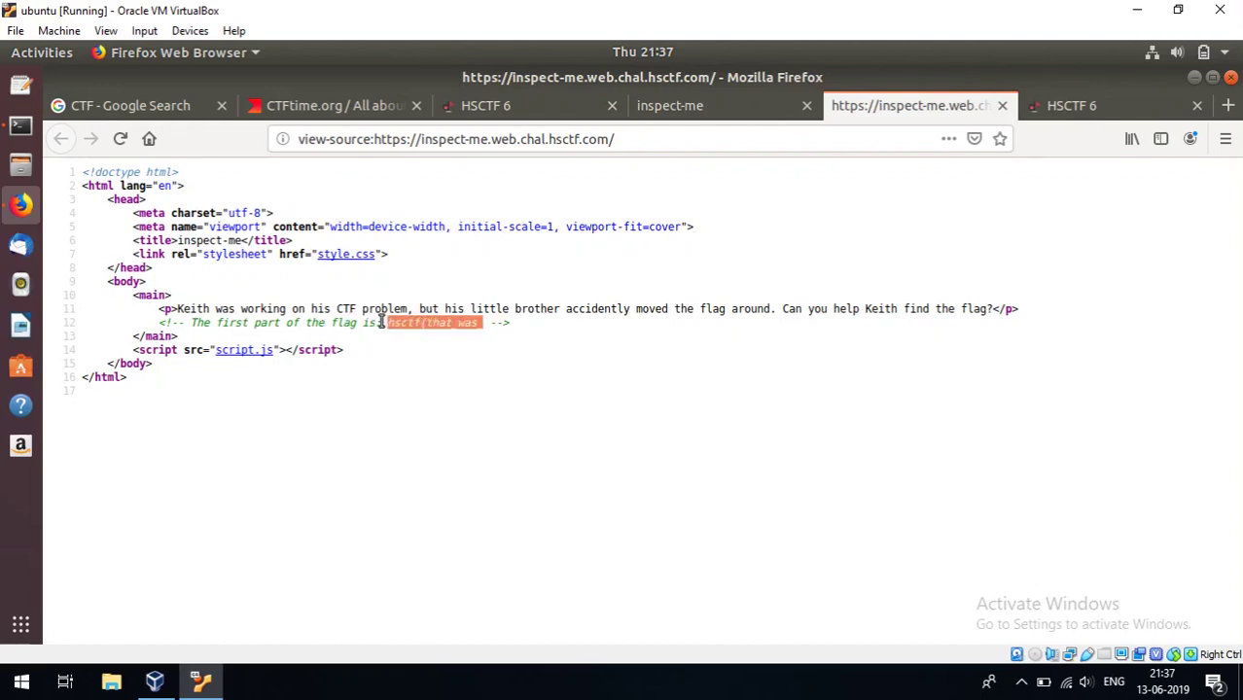
left_click(386, 325)
left_click_drag(386, 325, 479, 324)
left_click(696, 109)
left_click(533, 105)
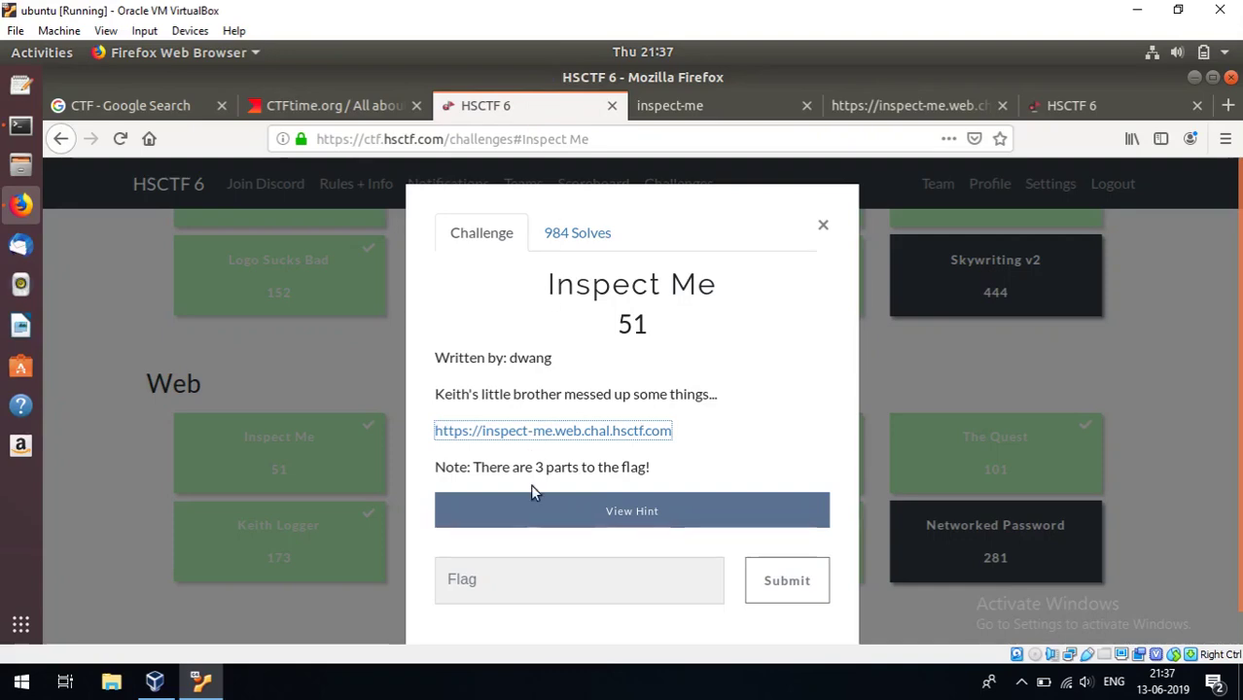
Step: Paste the flag's first part into the Inspect Me flag field
left_click(528, 574)
key("ctrl+v")
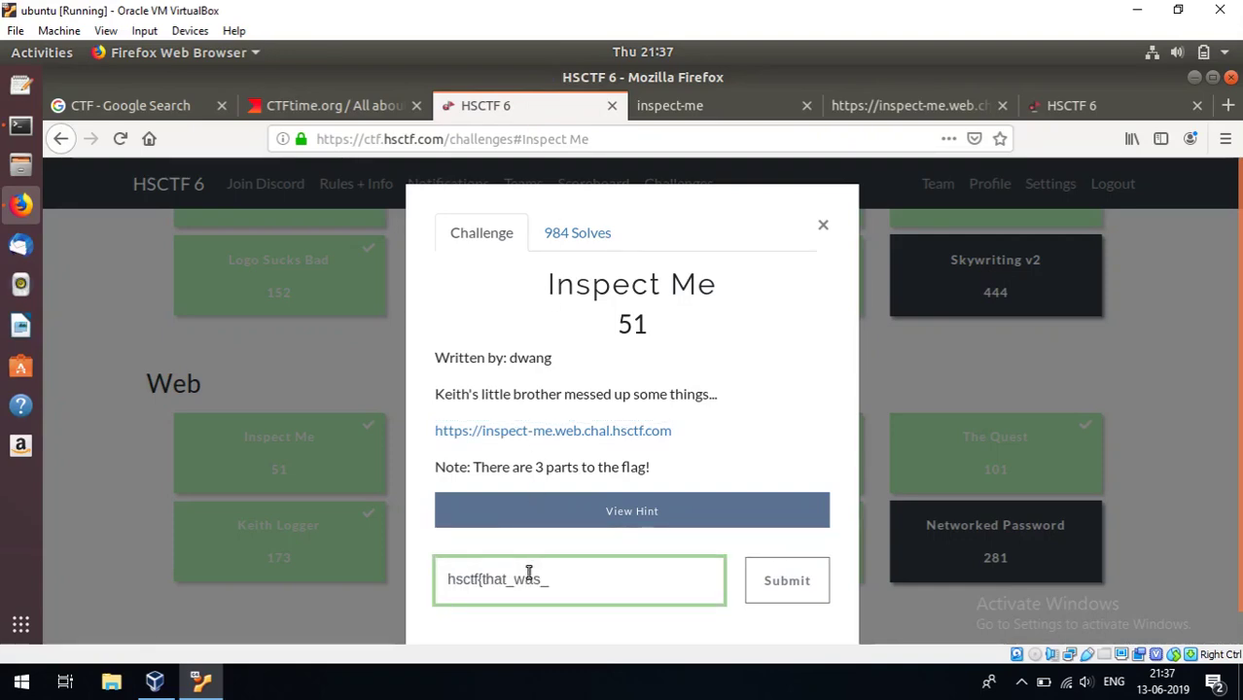
left_click(868, 109)
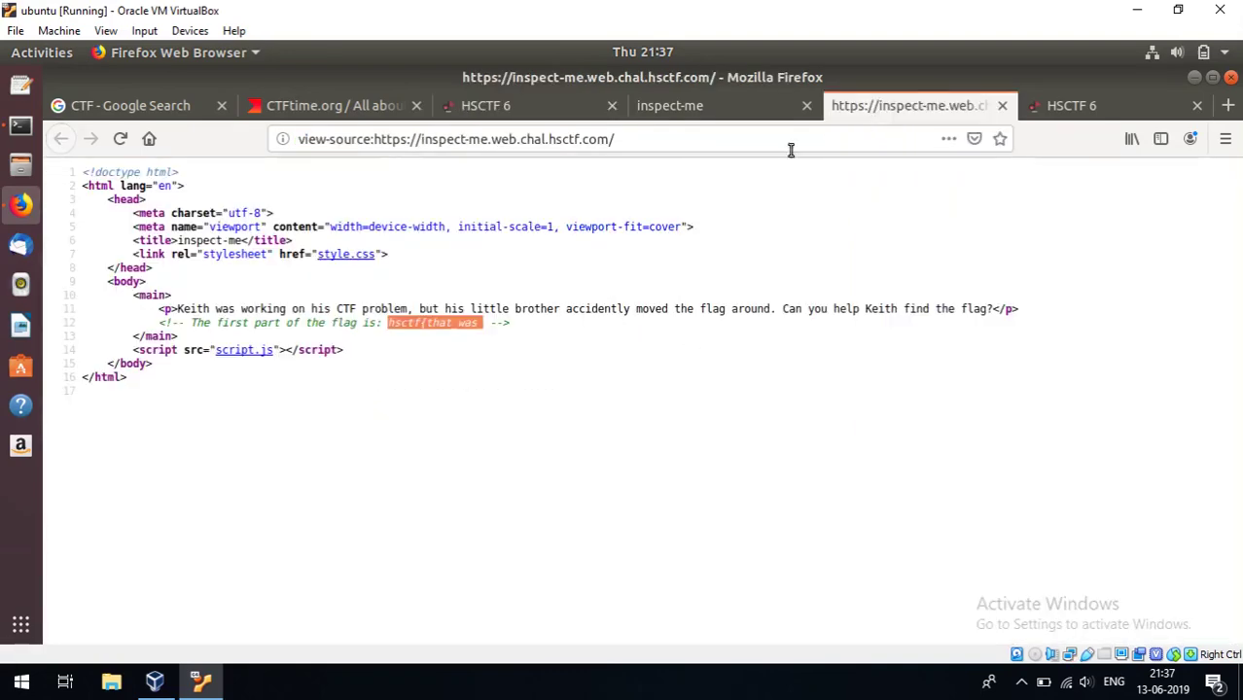
left_click(285, 303)
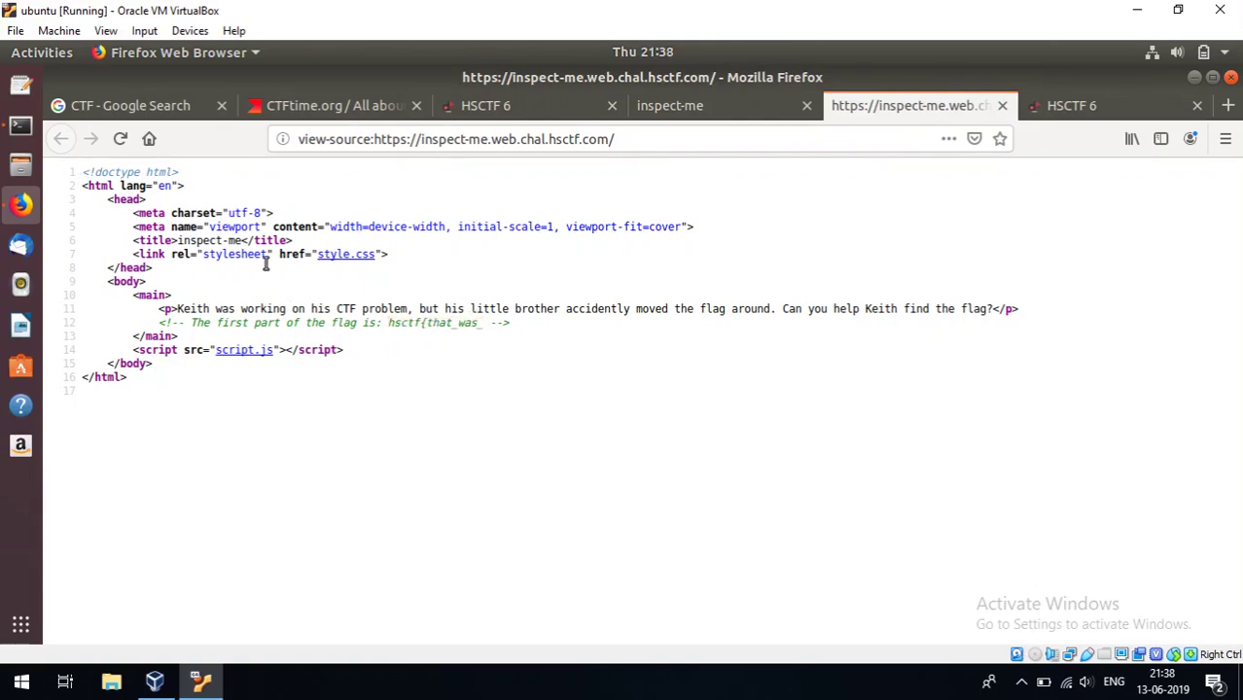
Step: Take the flag's last part from script.js, paste it after the first, then return to the page source
triple_click(183, 349)
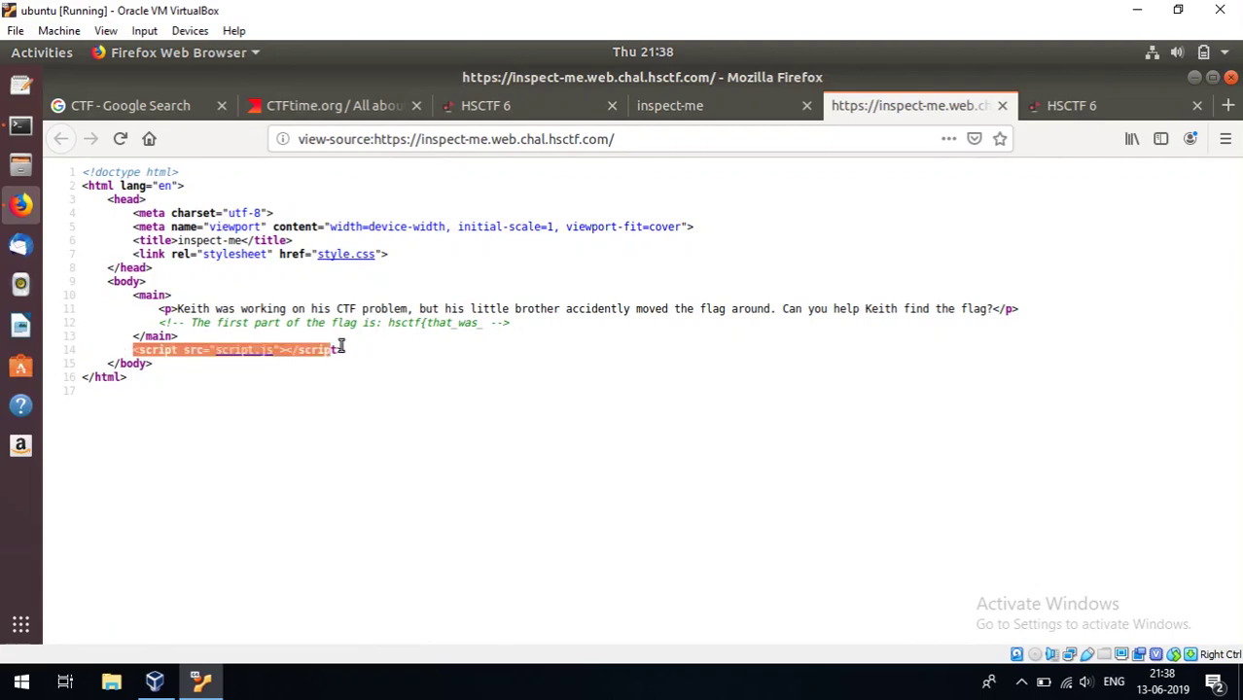
left_click(345, 349)
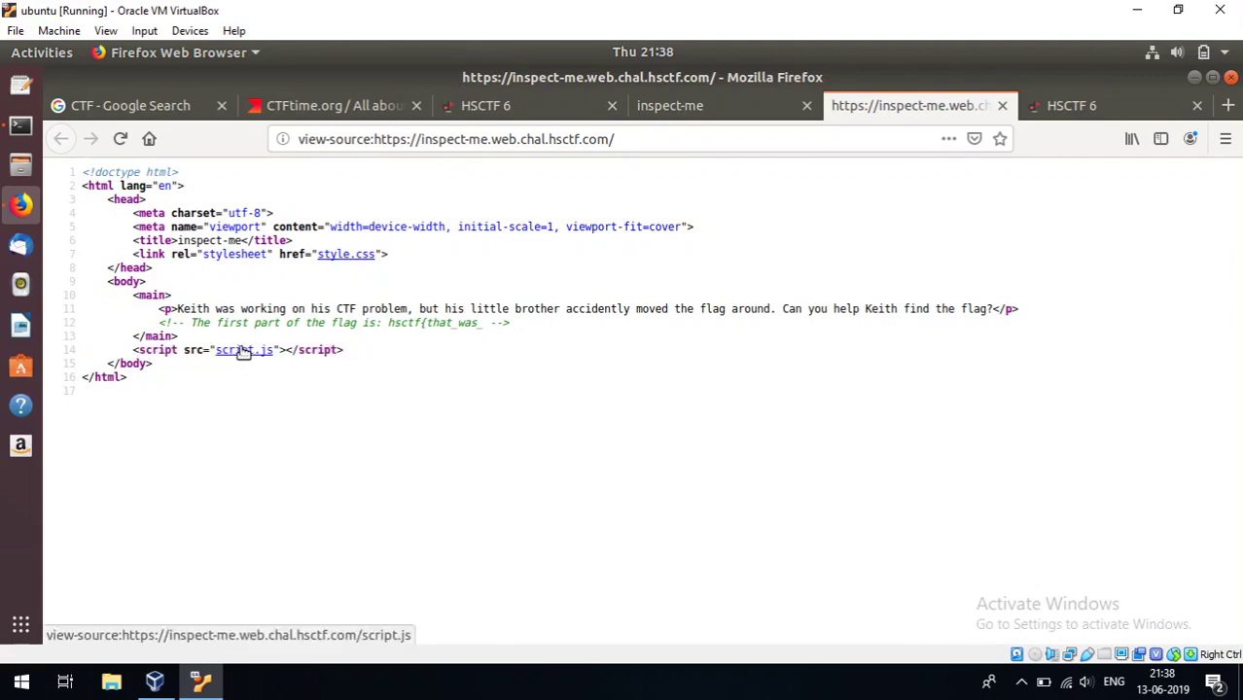
left_click(248, 351)
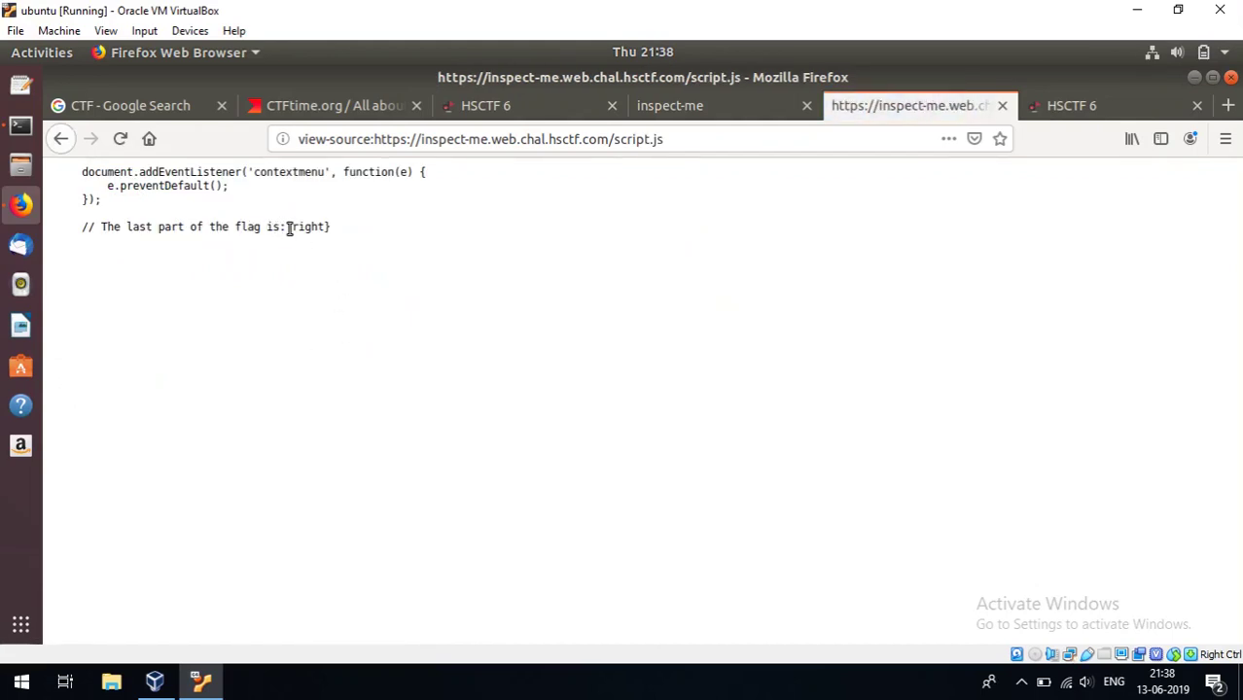
mouse_move(97, 225)
left_mouse_down()
mouse_move(343, 231)
mouse_move(292, 228)
left_mouse_up()
left_click(503, 110)
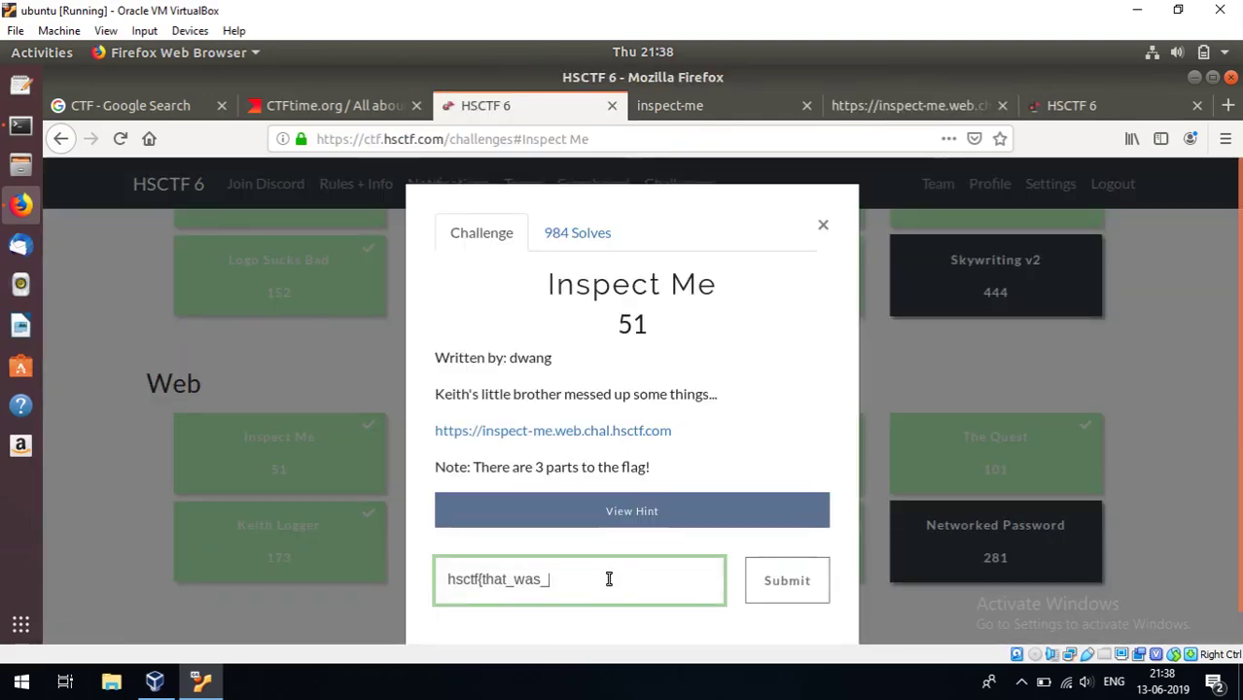
type("right}")
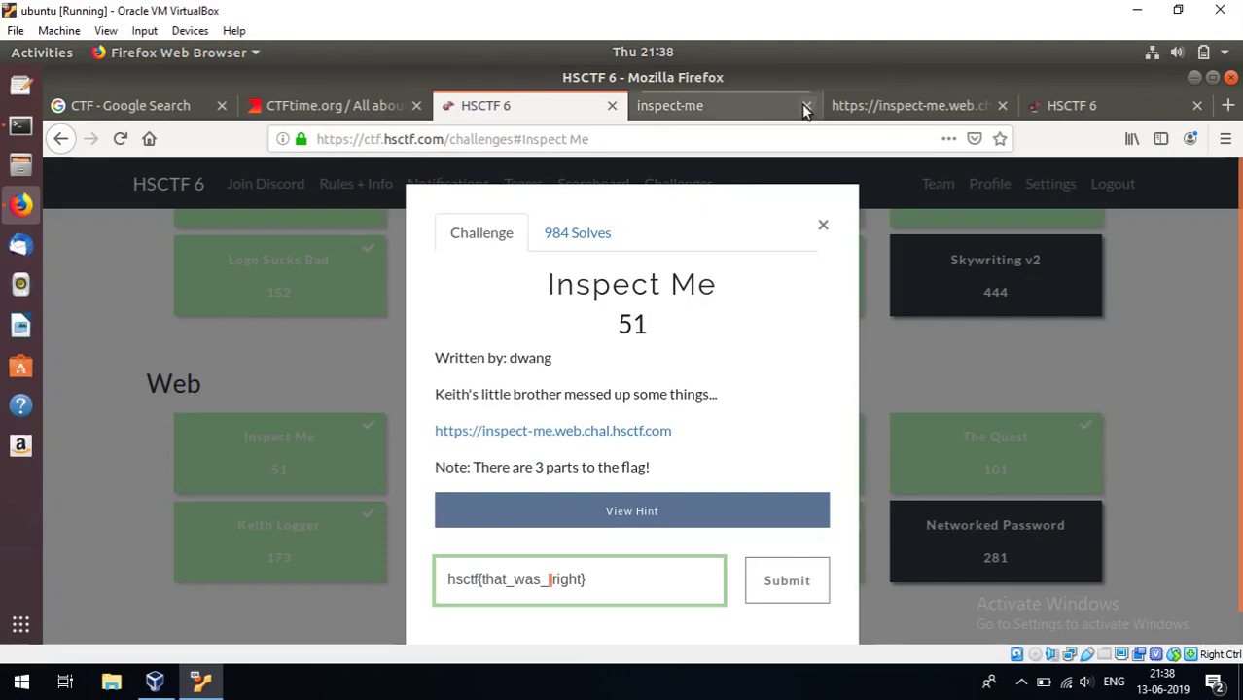
left_click(769, 109)
left_click(847, 105)
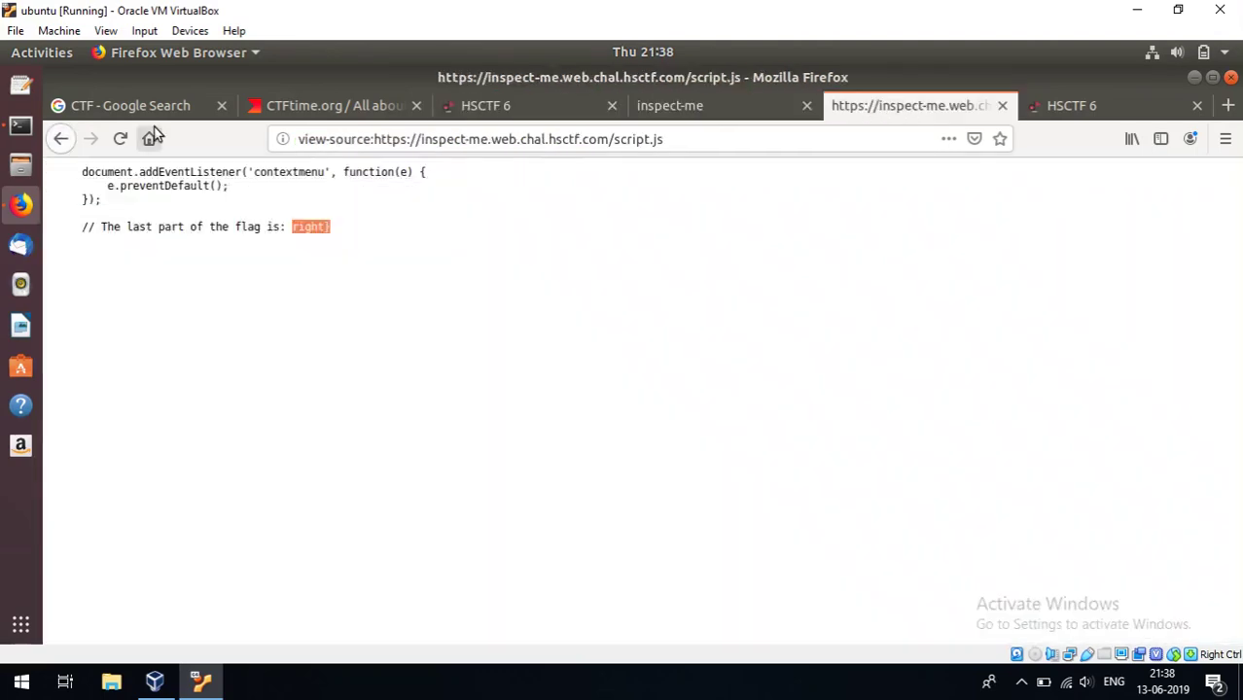
left_click(61, 138)
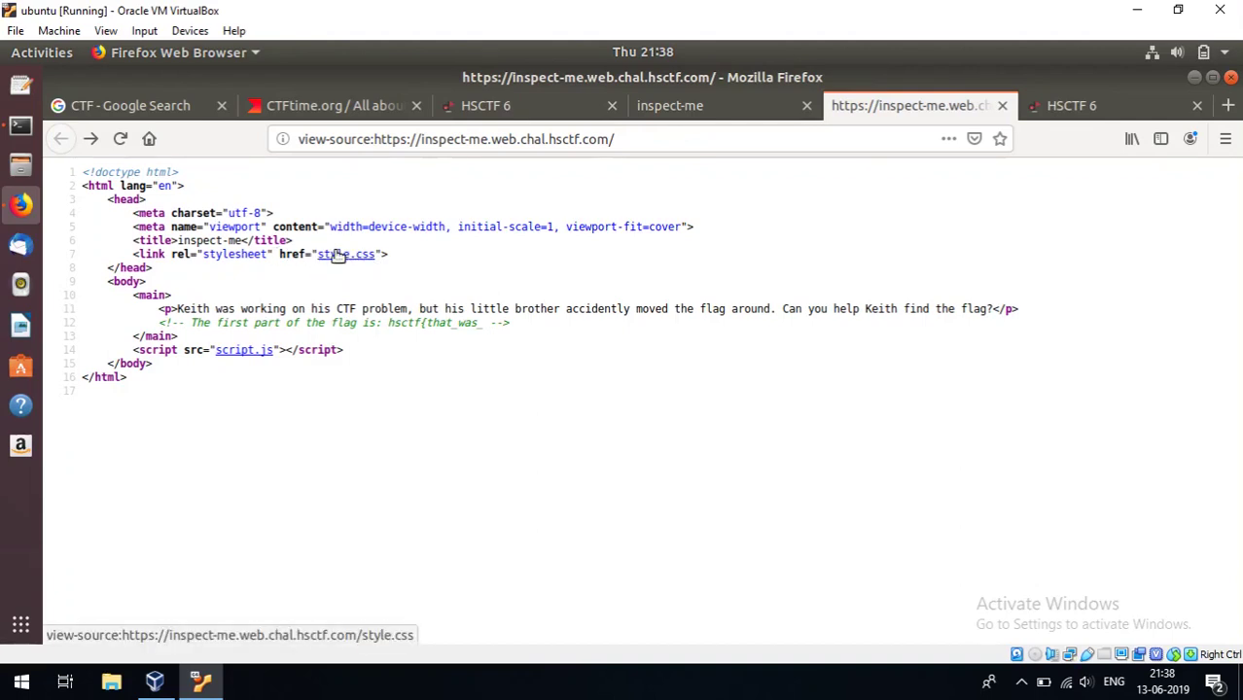
Step: Copy the middle flag part pretty_easy_ from the style.css source
left_click(345, 255)
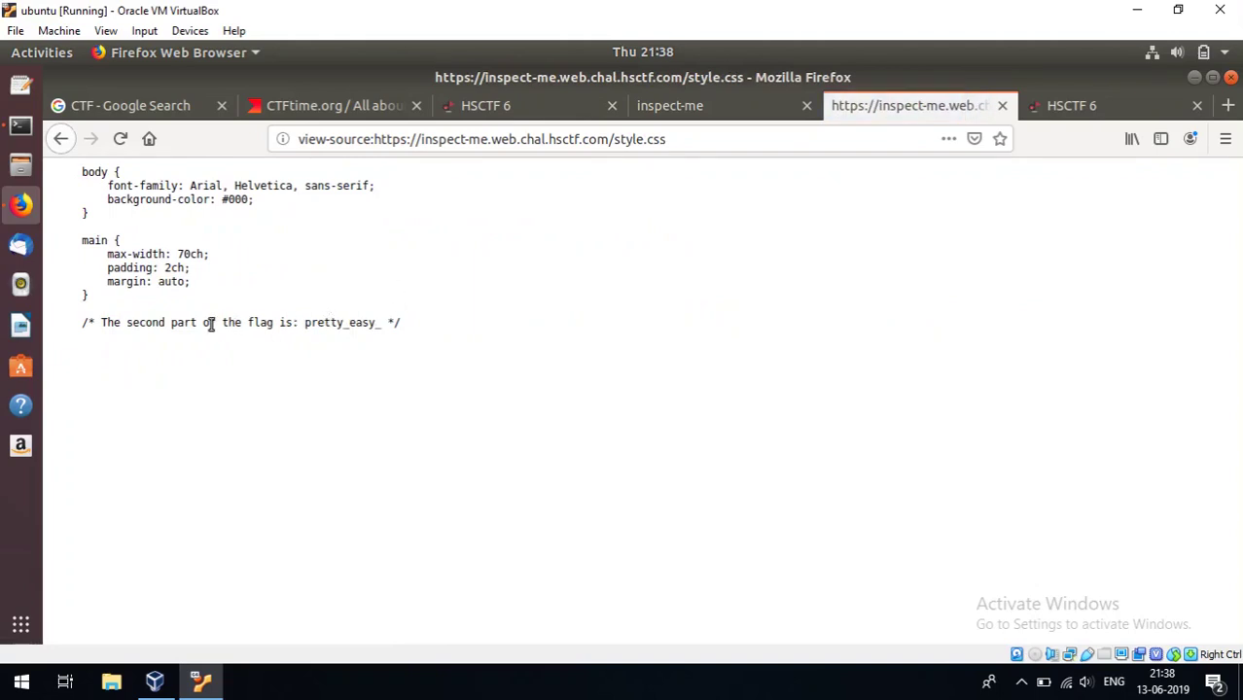
left_click_drag(223, 322, 305, 322)
double_click(348, 322)
key("ctrl+c")
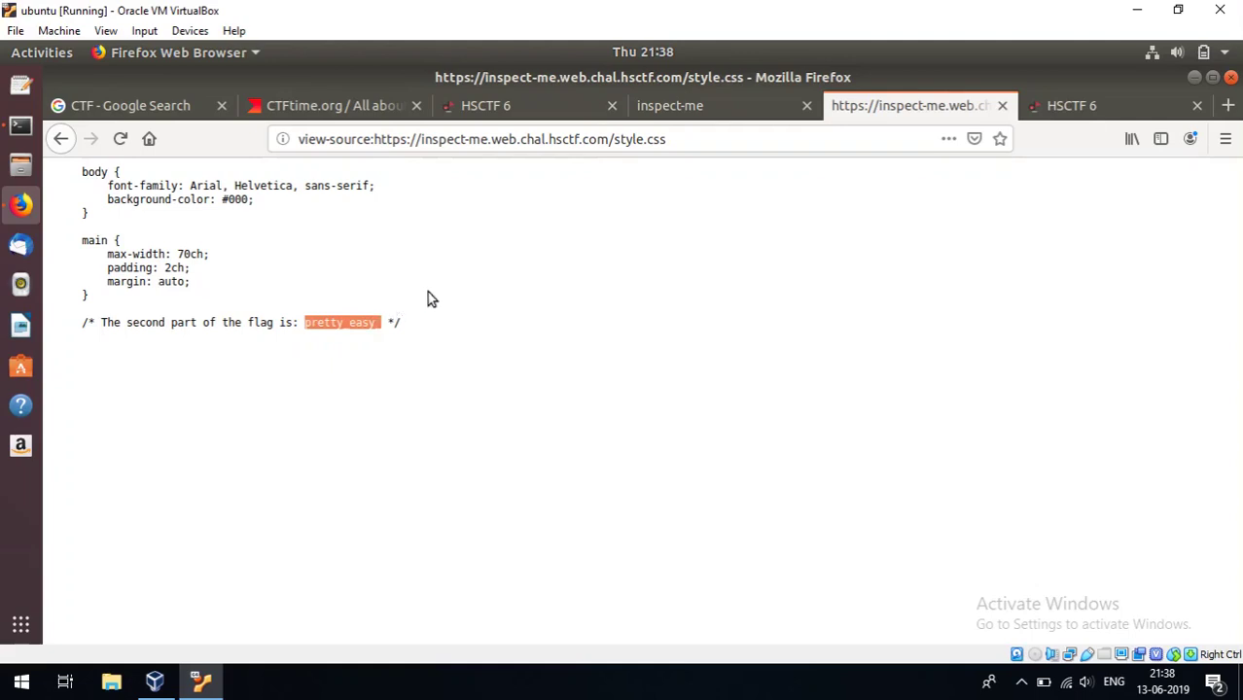
Step: Paste pretty_easy_ between the first and last flag parts, submit, then clear the field and close Inspect Me
left_click(499, 105)
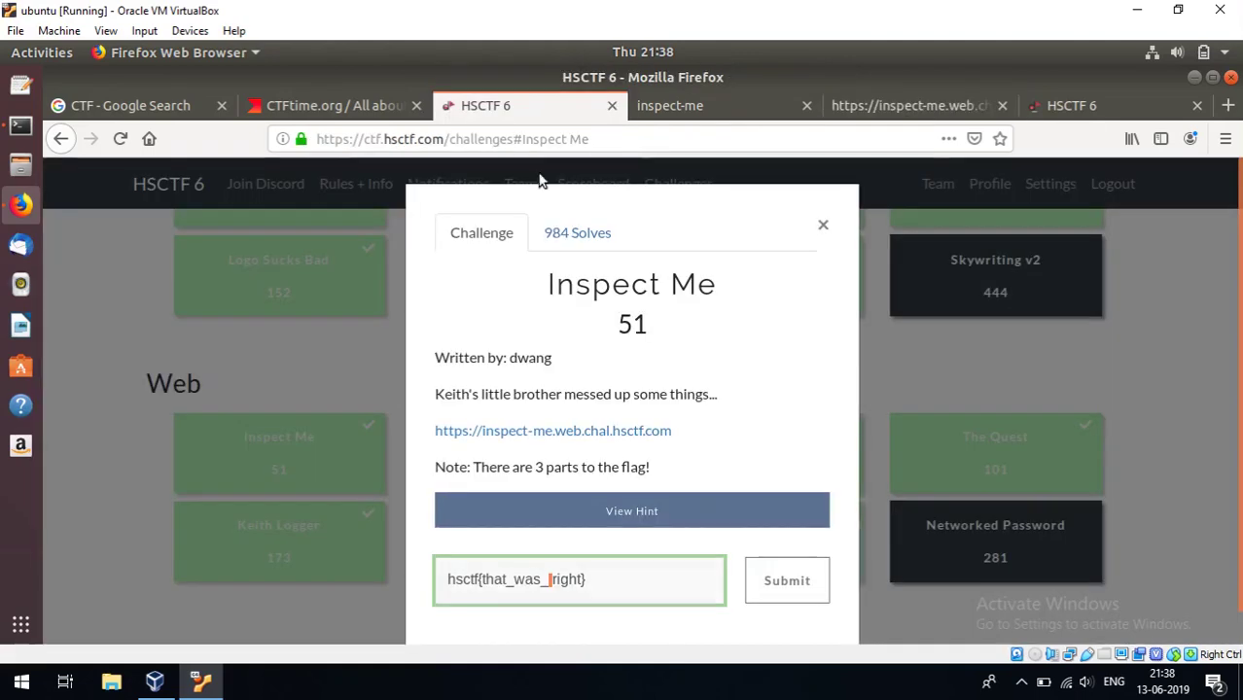
left_click(549, 580)
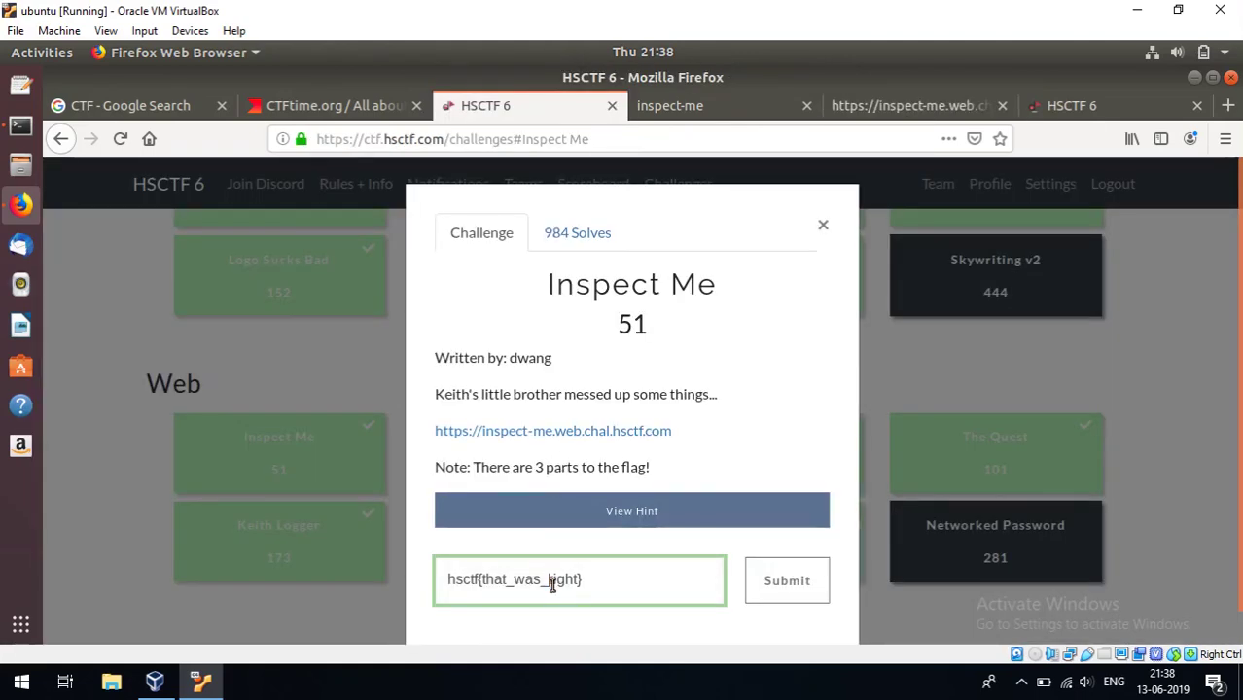
key("ctrl+v")
left_click(786, 582)
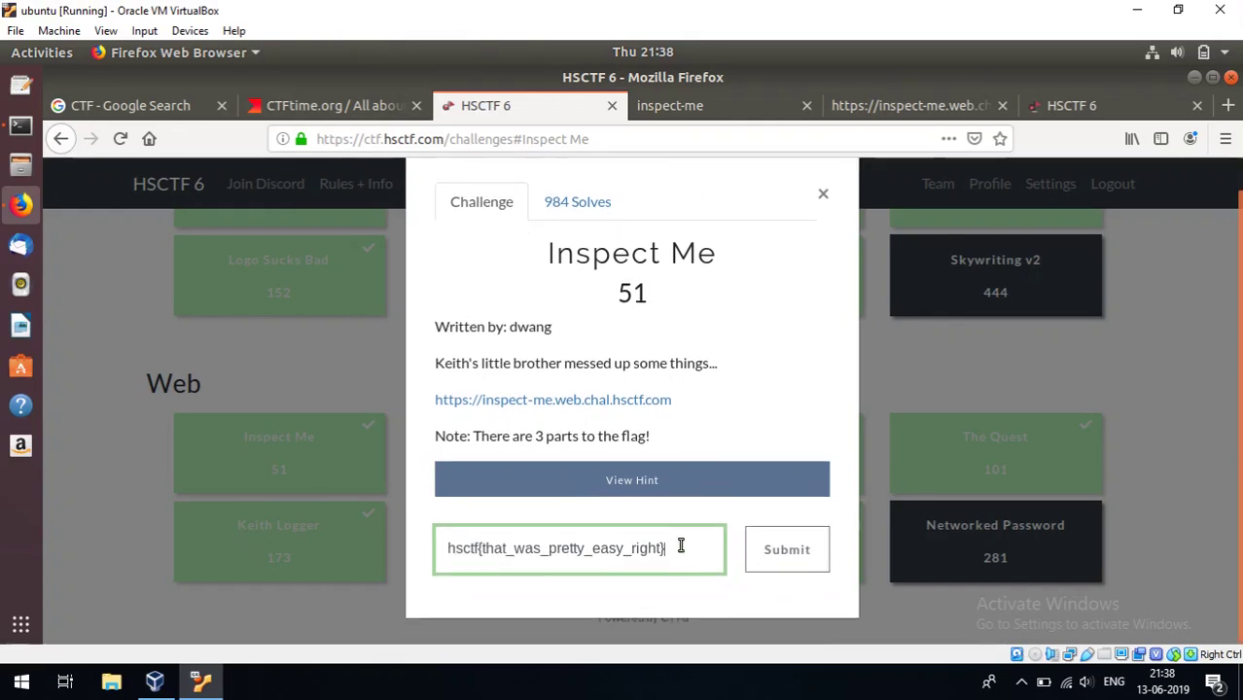
key("ctrl+a")
key("BackSpace")
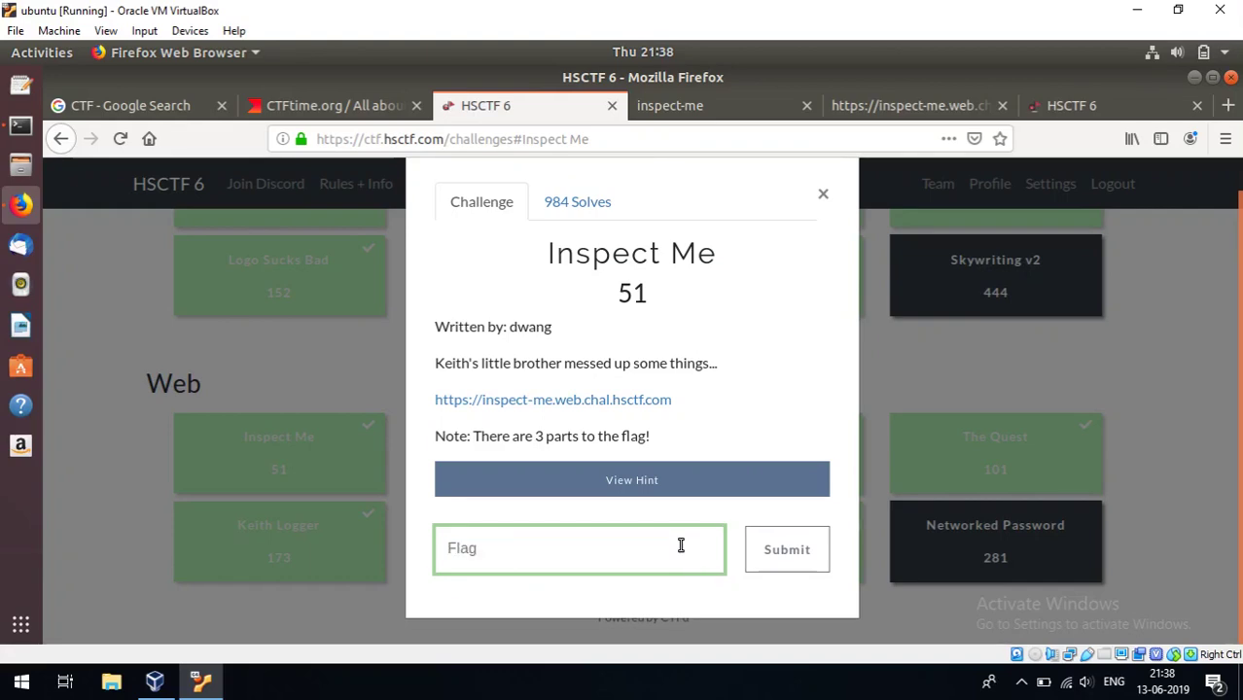
left_click(820, 204)
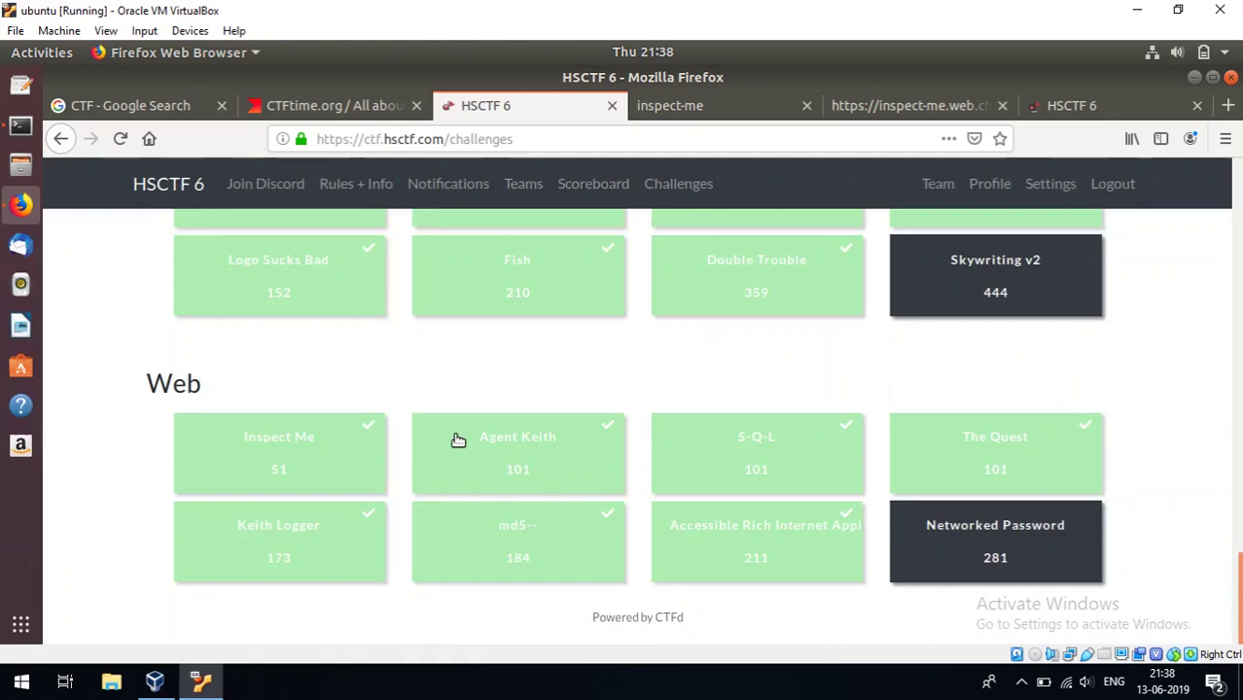
Step: Open the Agent Keith challenge site in a new tab and close both inspect-me tabs
left_click(533, 467)
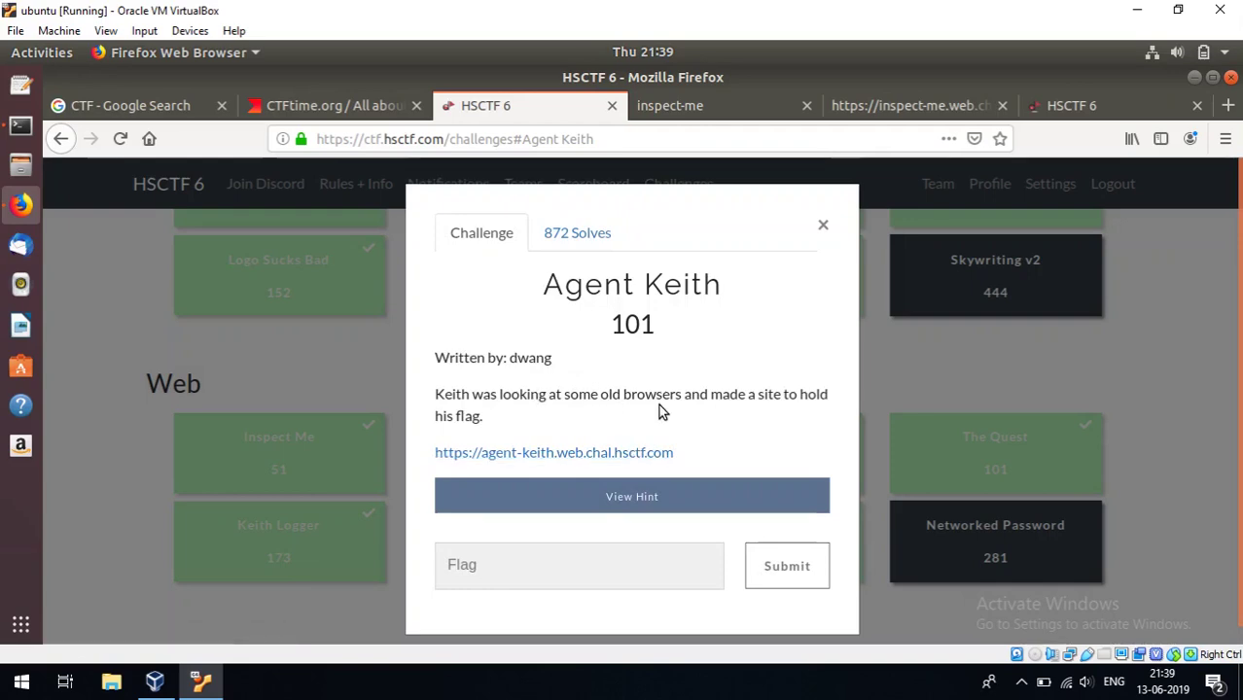
right_click(654, 458)
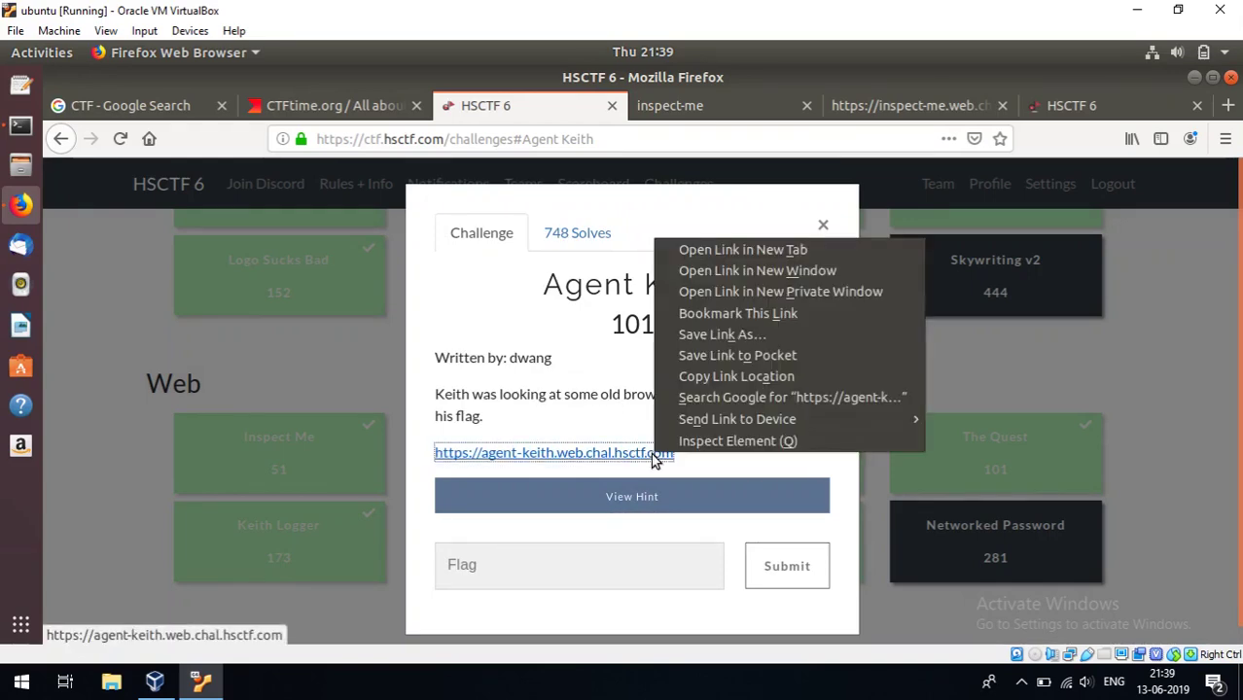
left_click(736, 255)
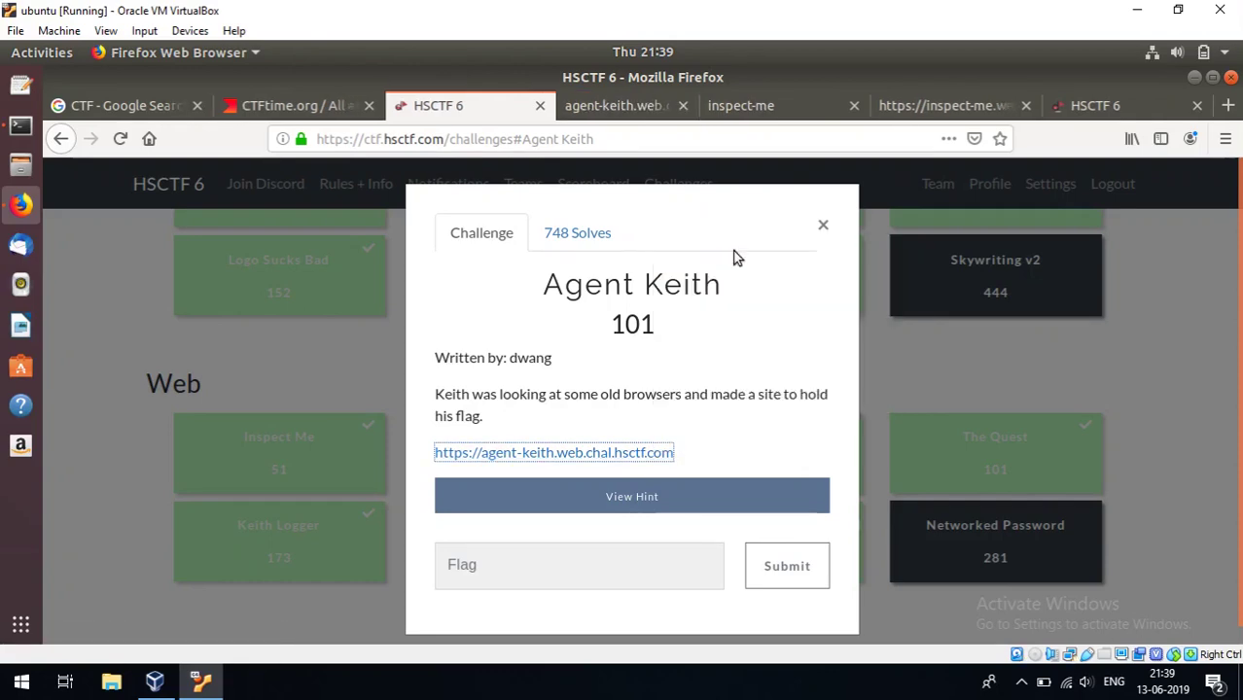
left_click(855, 106)
left_click(863, 107)
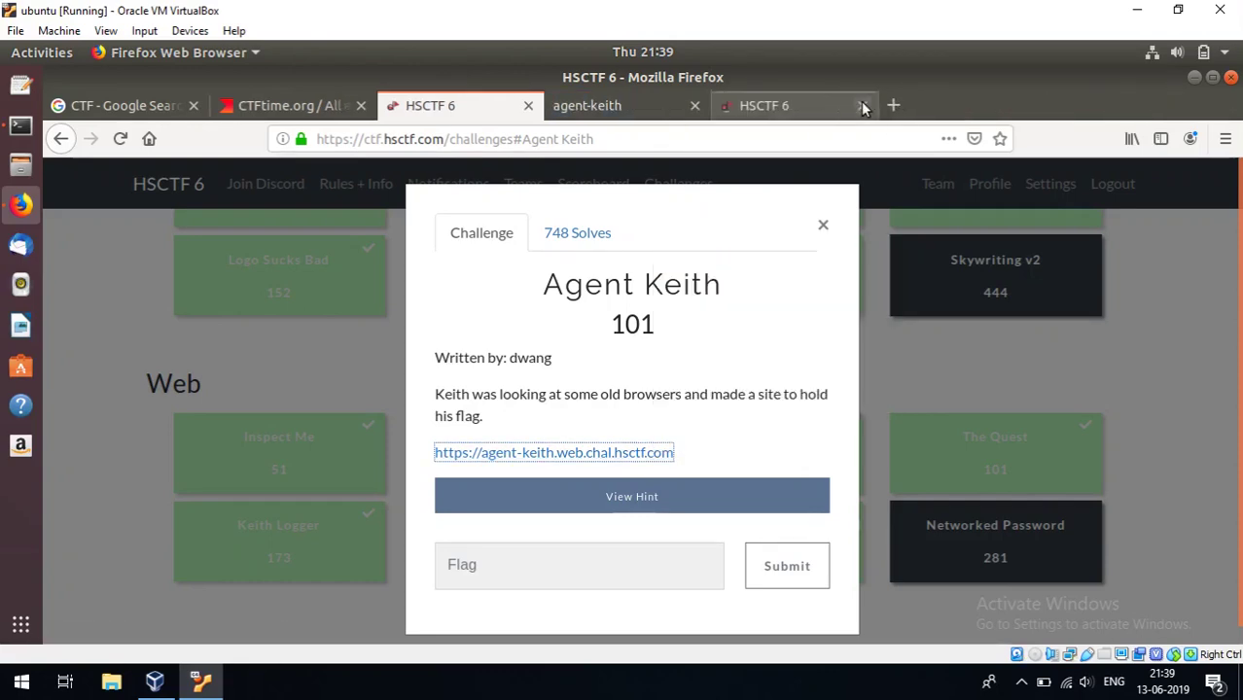
left_click(622, 109)
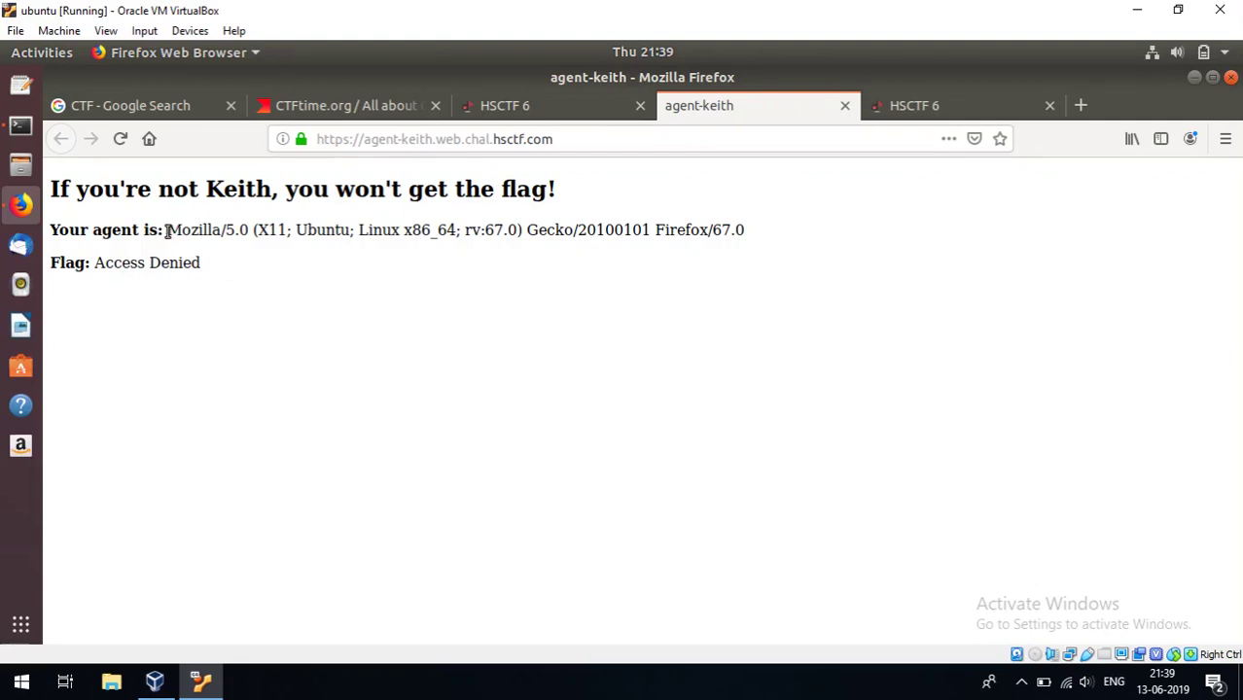
Step: Highlight the displayed user agent string and the Access Denied message on the agent-keith page
left_click_drag(168, 230, 738, 227)
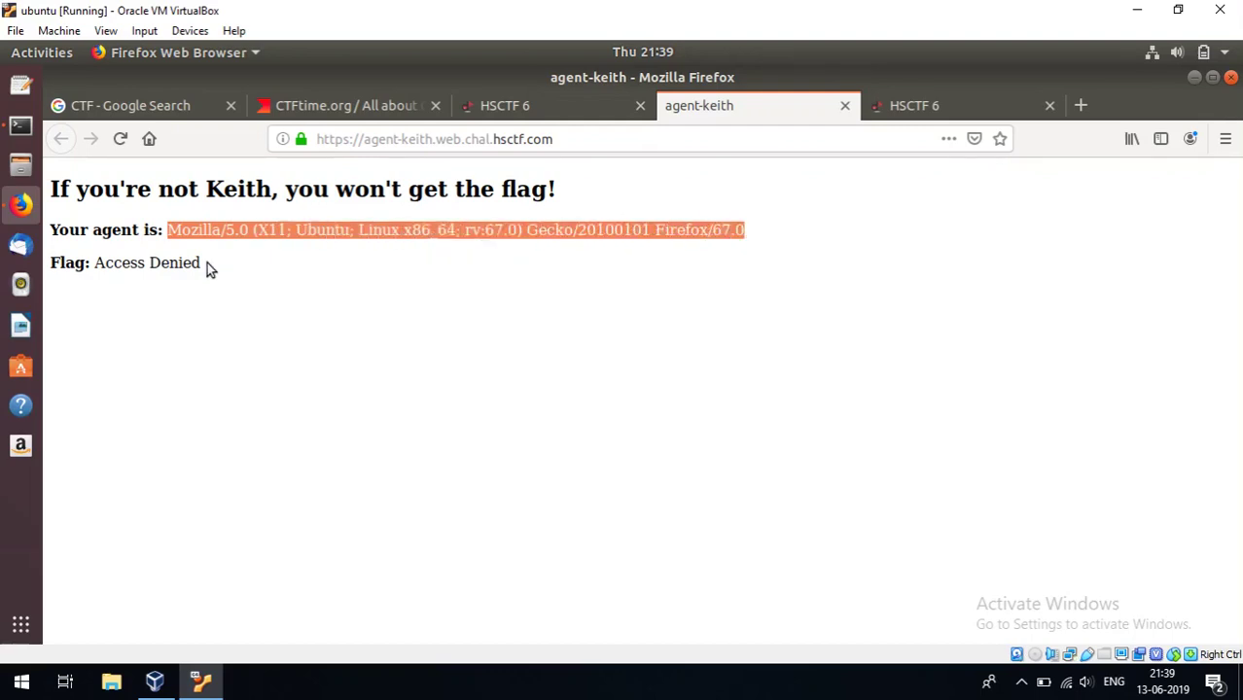
left_click_drag(207, 262, 95, 261)
left_click(277, 260)
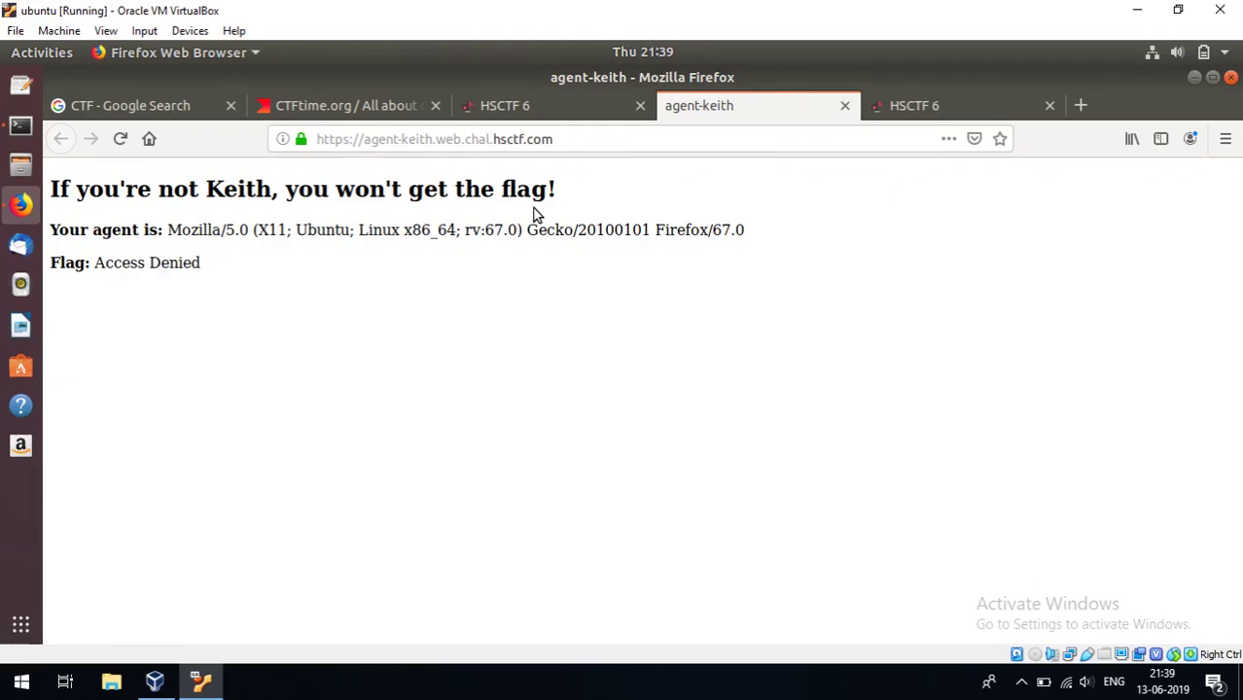
Step: Capture the agent-keith page load in an enlarged Network panel and show the main request's details
key("F12")
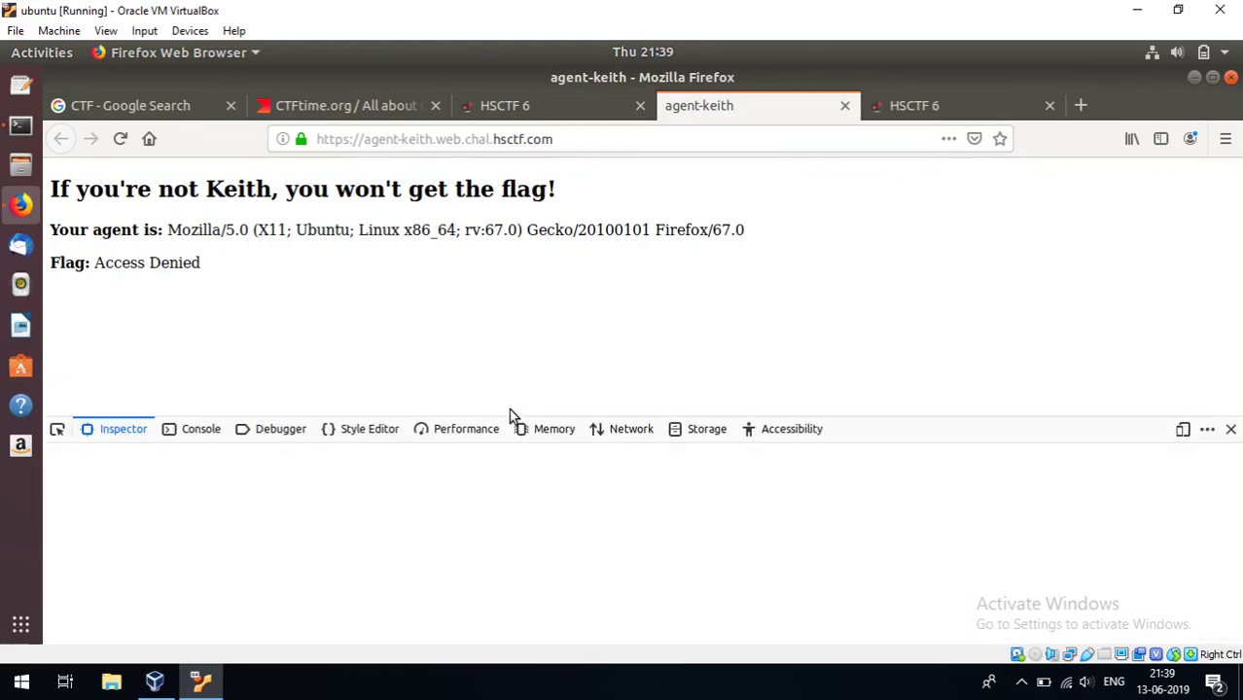
left_click_drag(511, 417, 520, 307)
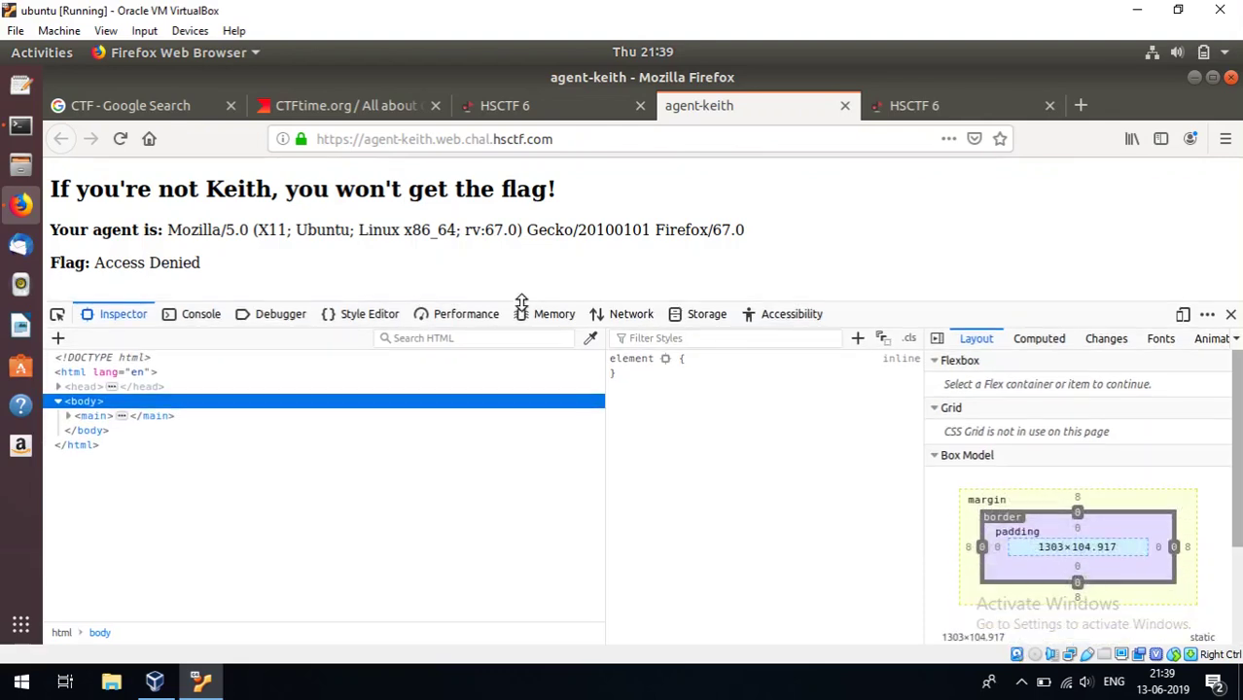
left_click(634, 322)
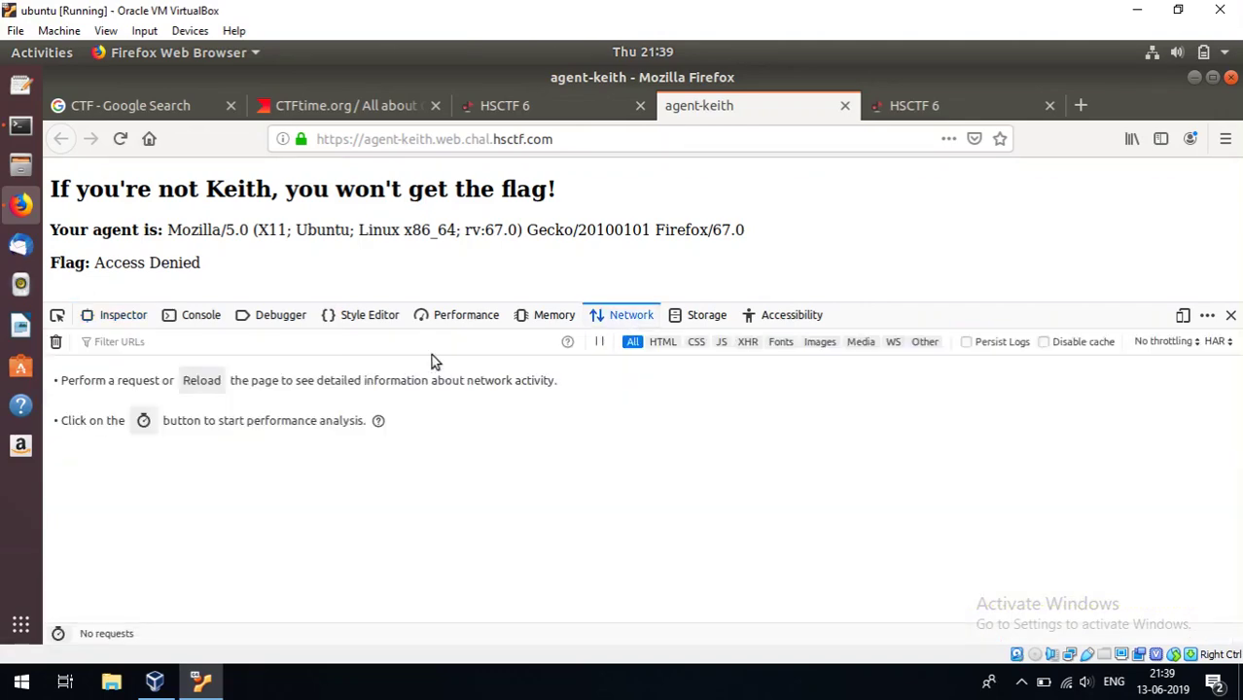
left_click(122, 140)
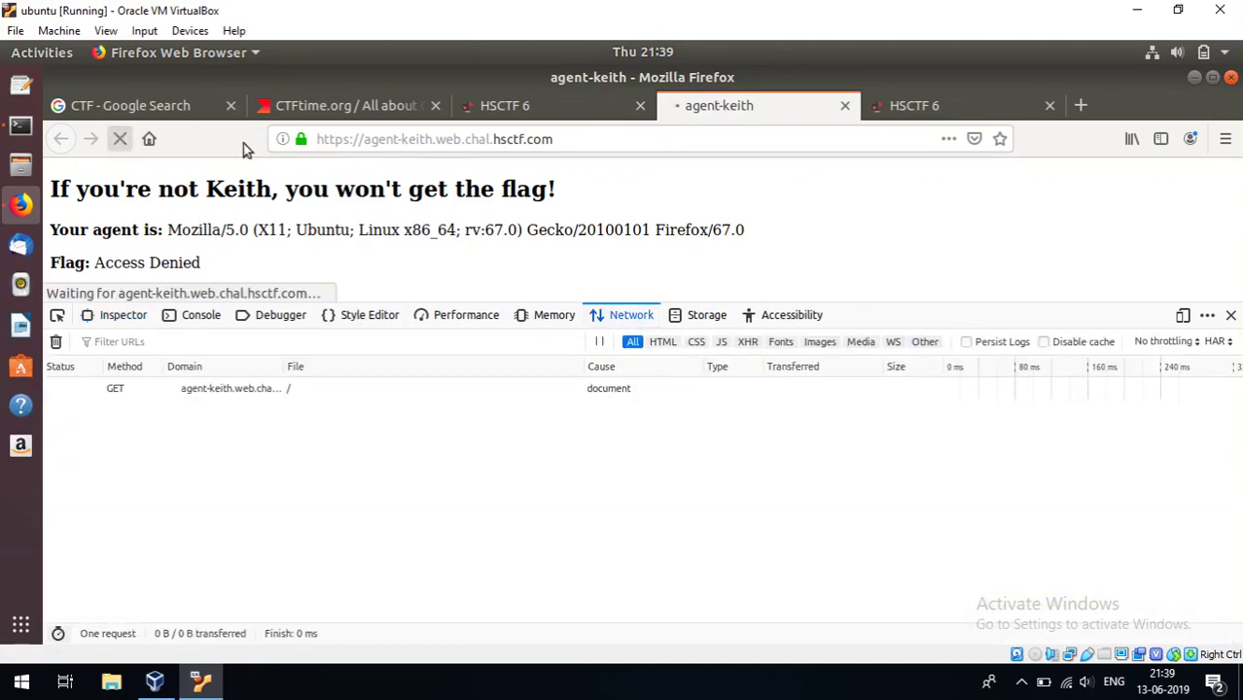
left_click(236, 391)
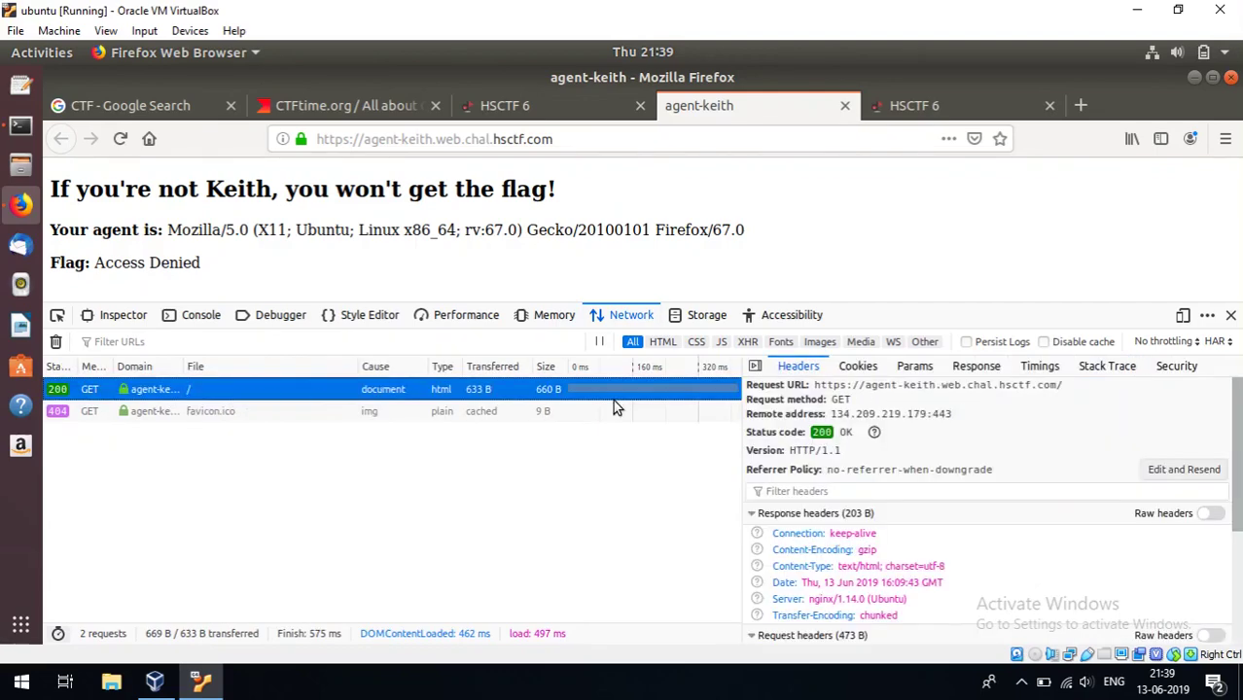
left_click_drag(741, 434, 530, 434)
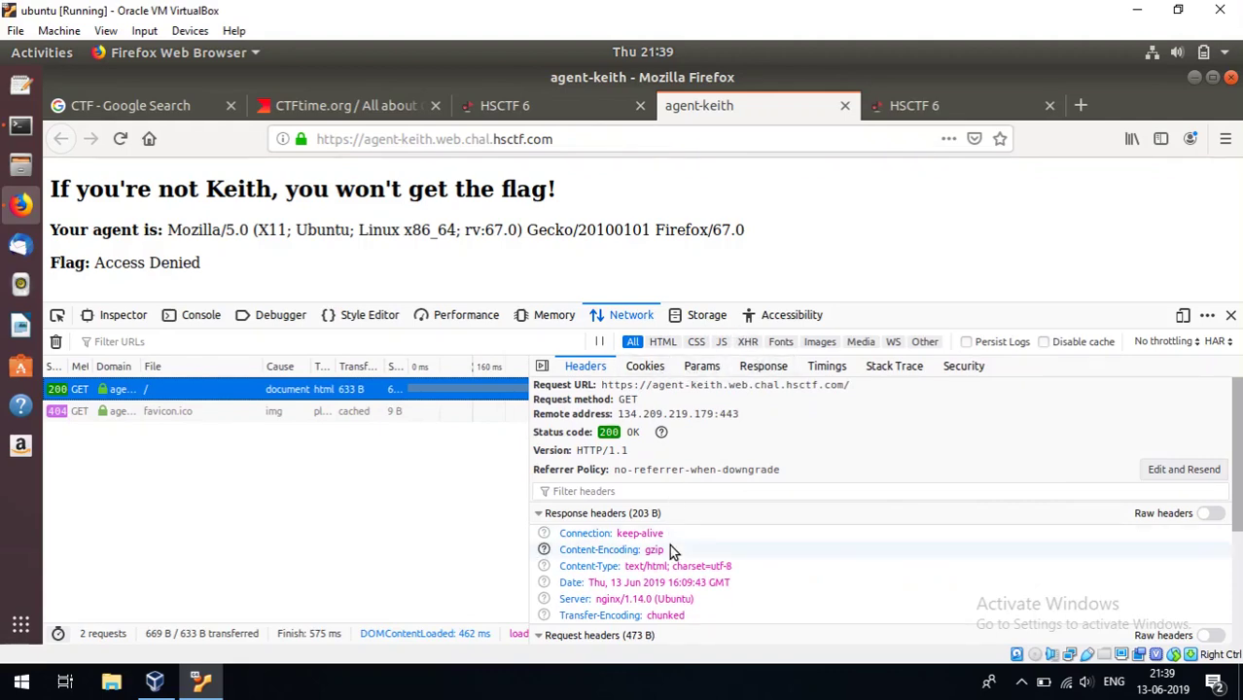
Step: Inspect the request's User-Agent header value, then close the developer tools
scroll(669, 545, "down", 1)
scroll(669, 545, "down", 1)
scroll(669, 545, "down", 1)
scroll(670, 551, "down", 1)
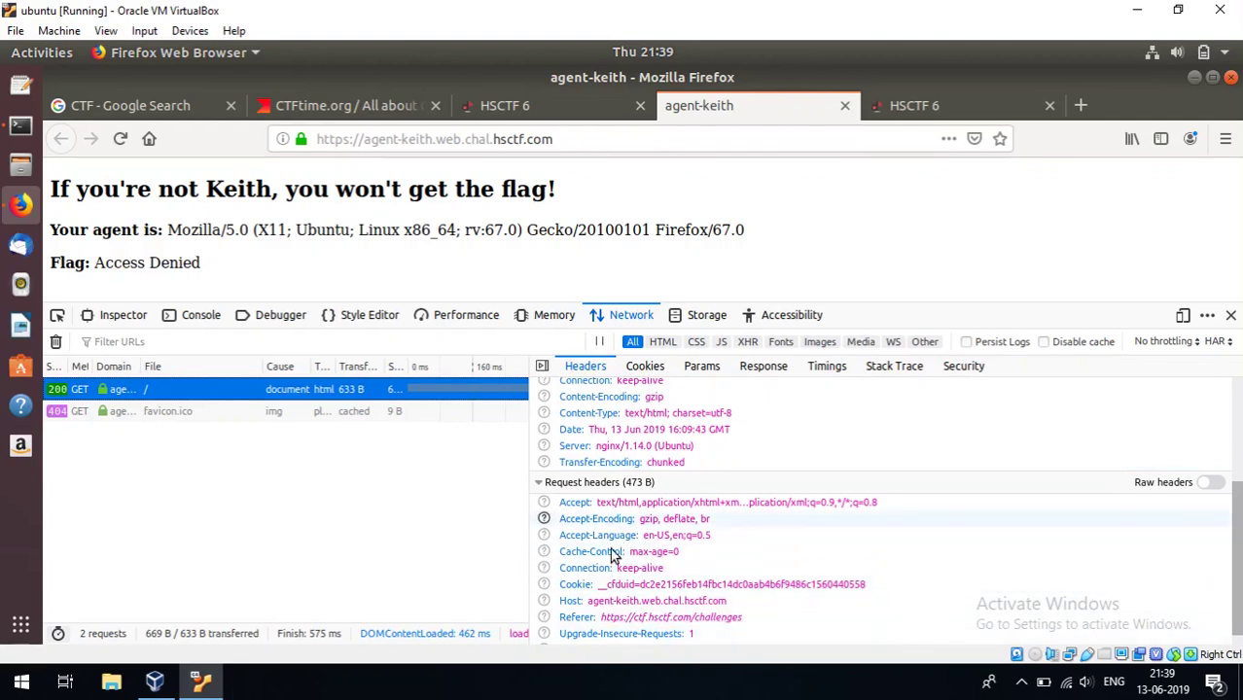
scroll(617, 608, "down", 1)
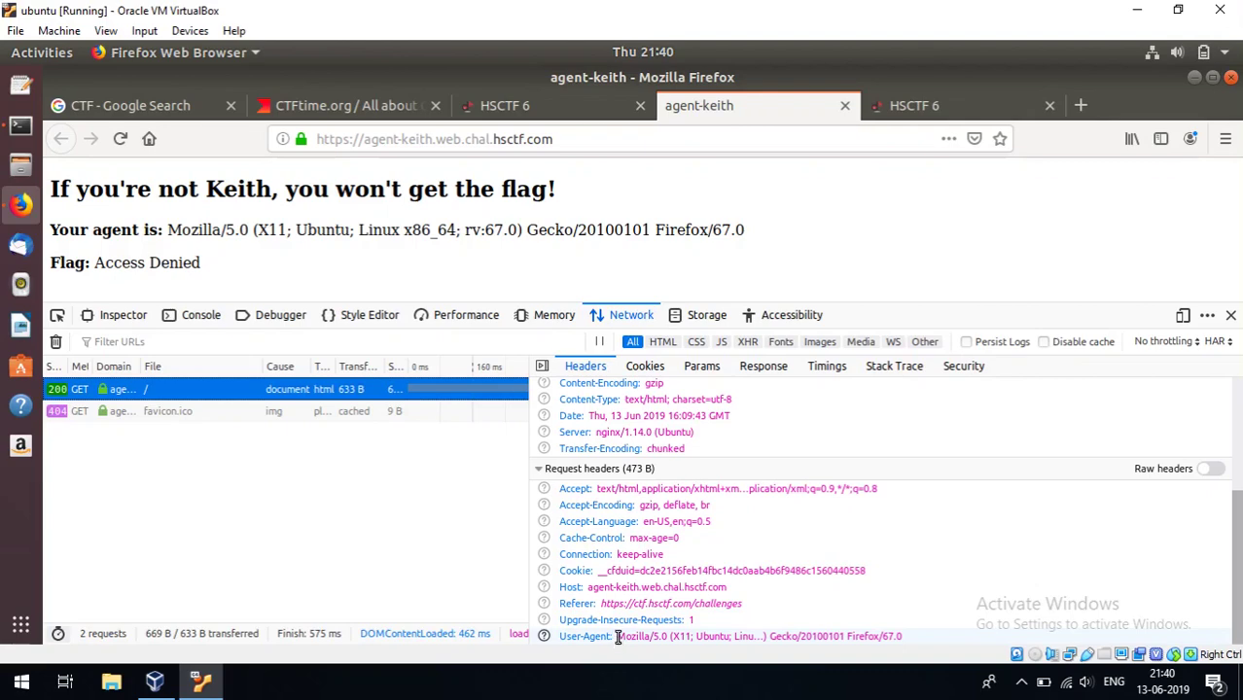
left_click_drag(617, 636, 901, 636)
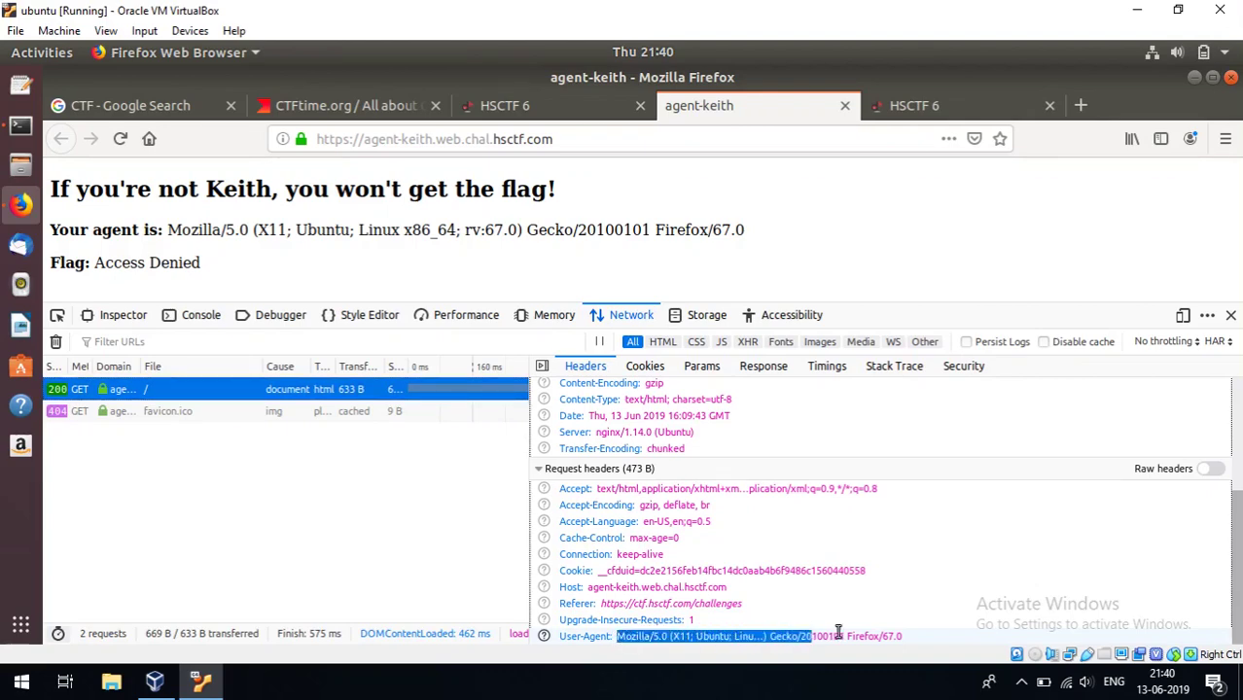
left_click(901, 636)
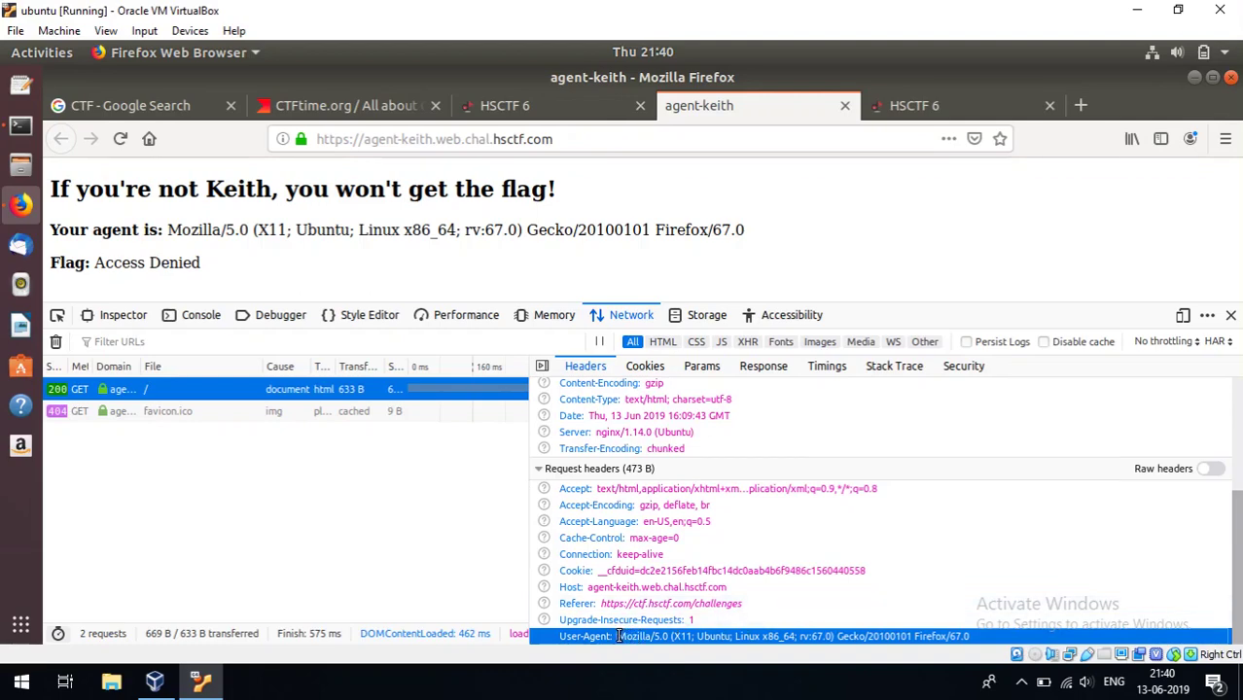
left_click_drag(622, 636, 668, 633)
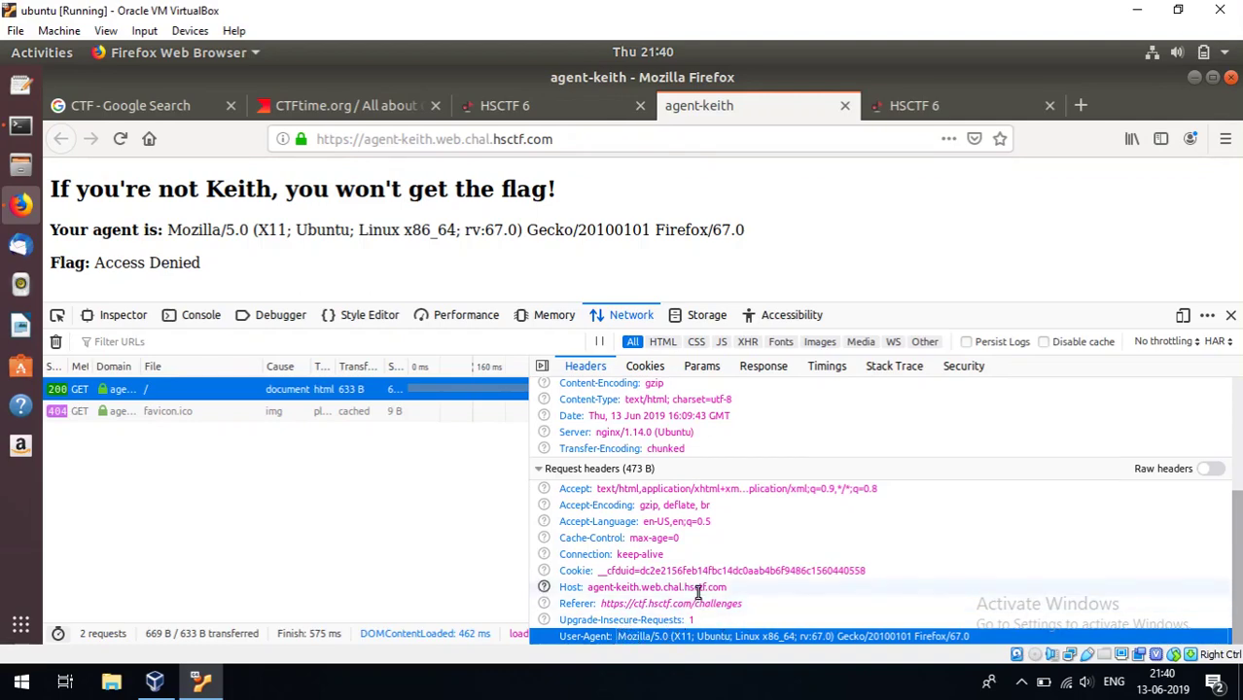
left_click(657, 584)
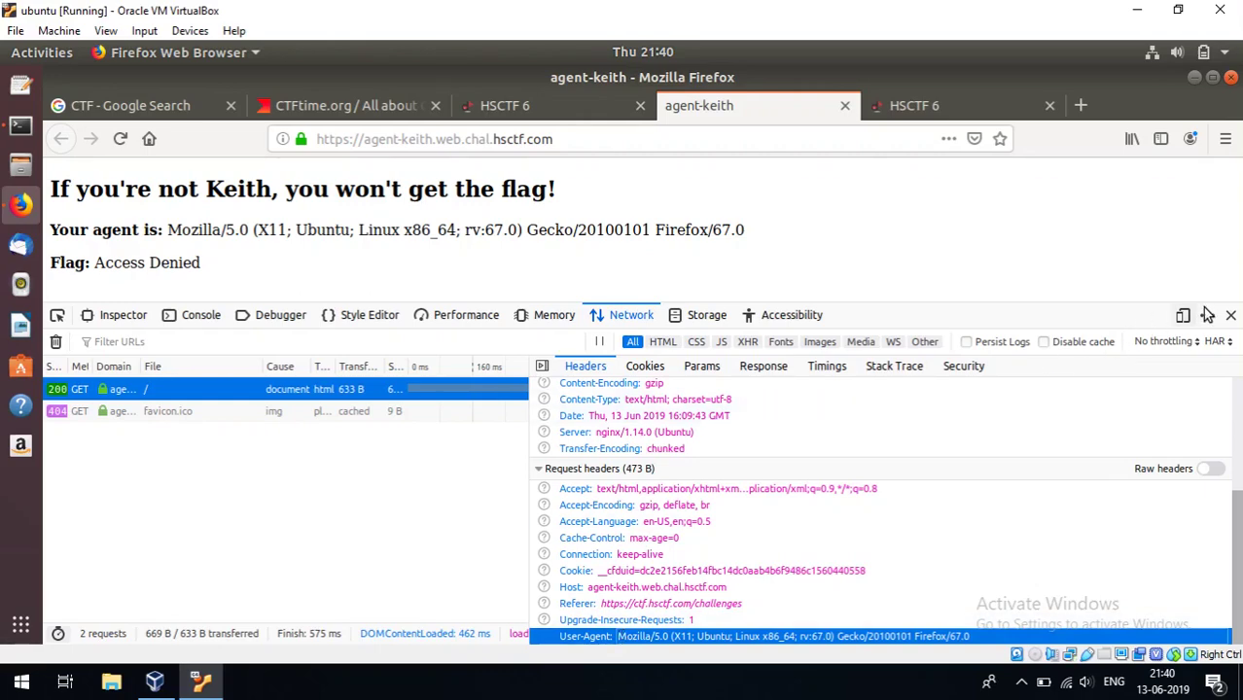
left_click(1233, 316)
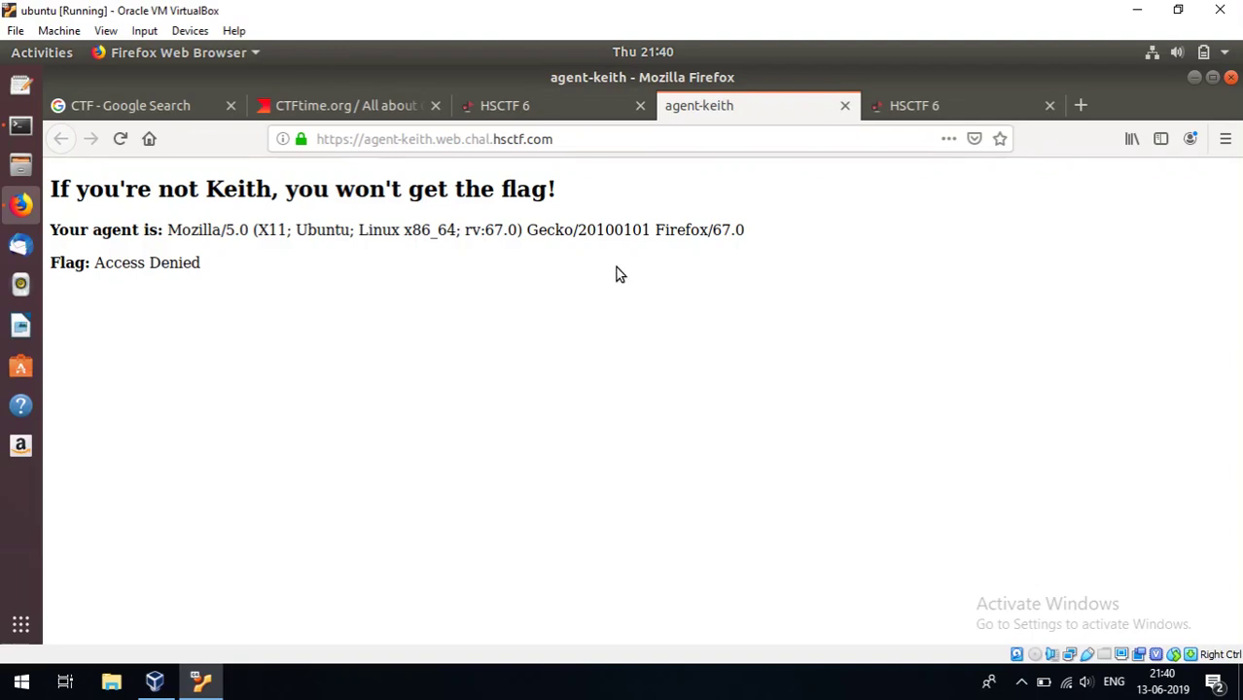
Step: View the page source, highlight NCSA_Mosaic/2.0 (Windows 3.1) in the DEBUG comment, and return to the page
key("ctrl+u")
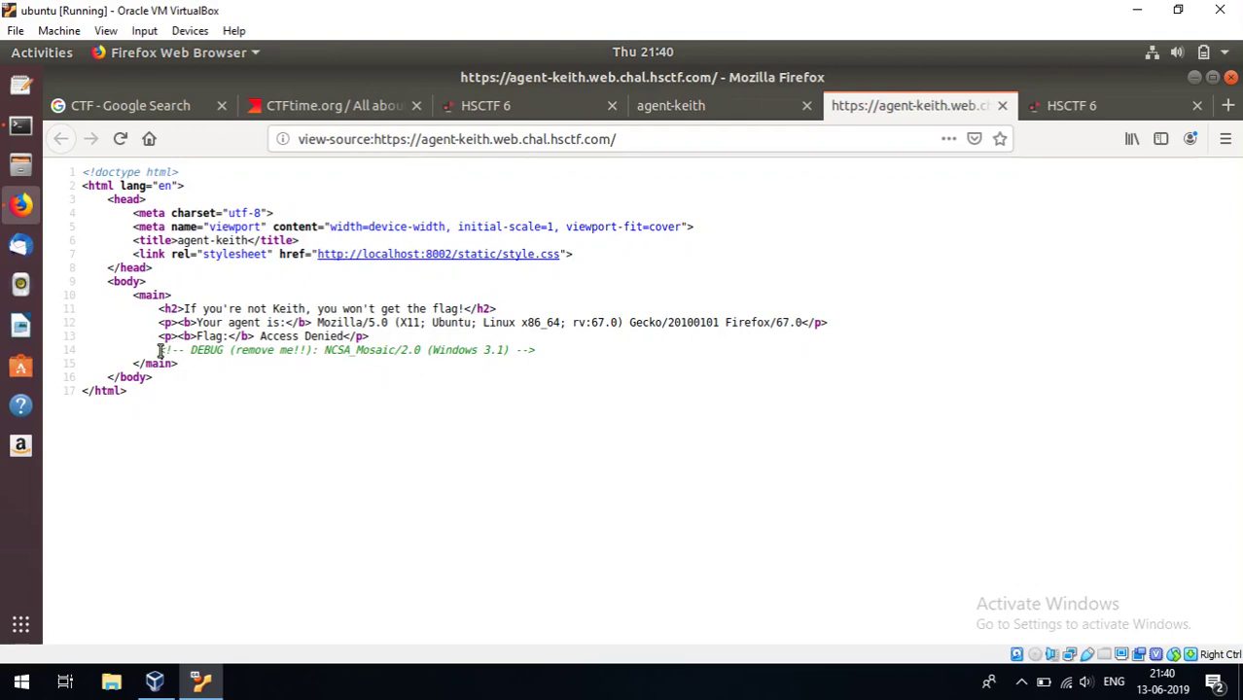
left_click_drag(160, 350, 536, 361)
left_click(536, 360)
left_click_drag(323, 350, 512, 350)
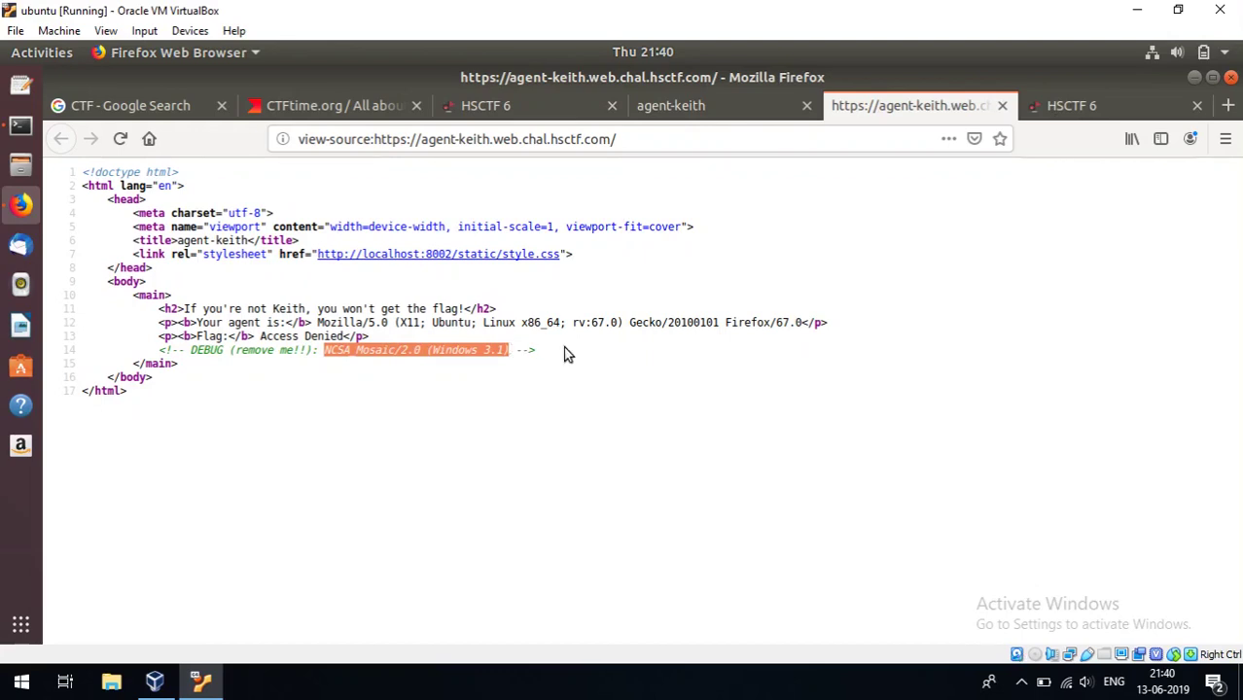
left_click(681, 107)
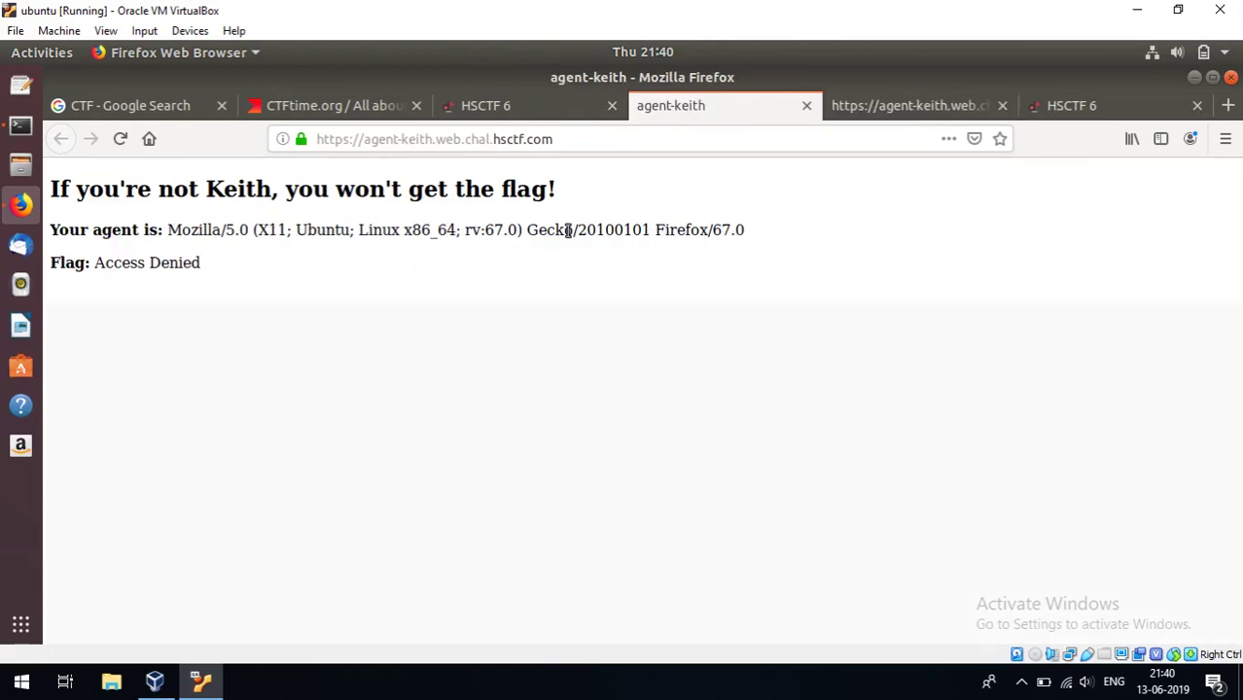
Step: Capture the agent-keith page load in Network and start Edit and Resend on the main request
key("ctrl+shift+e")
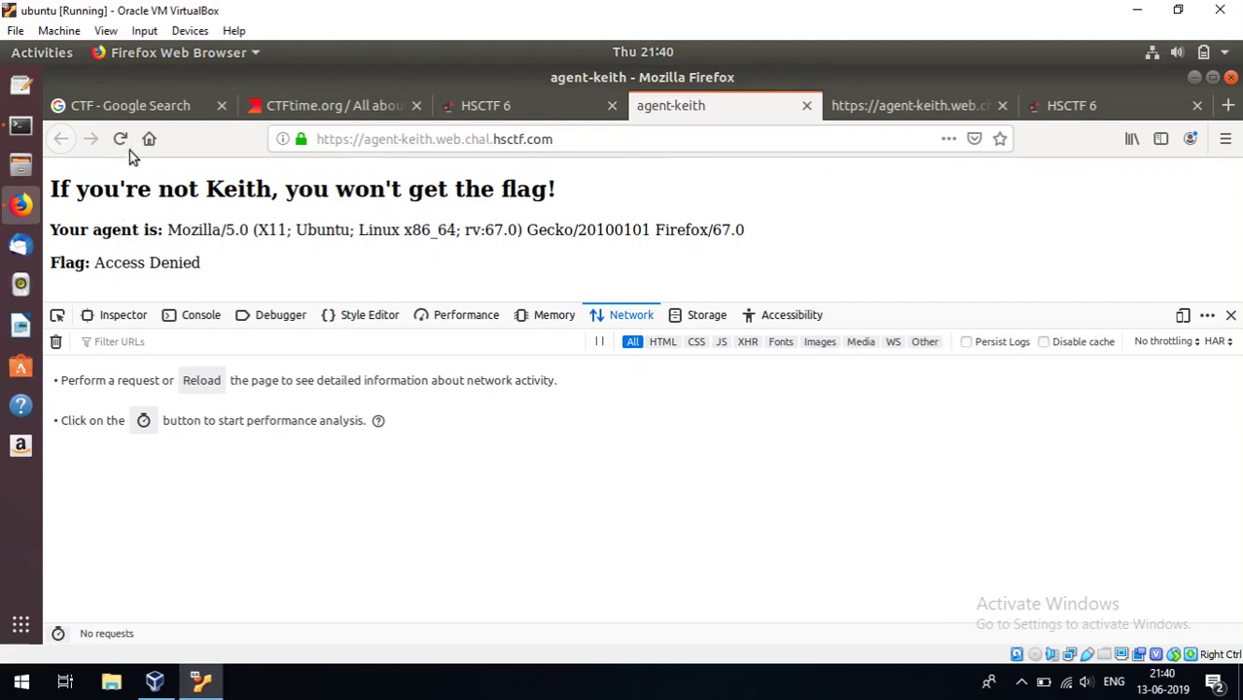
left_click(121, 138)
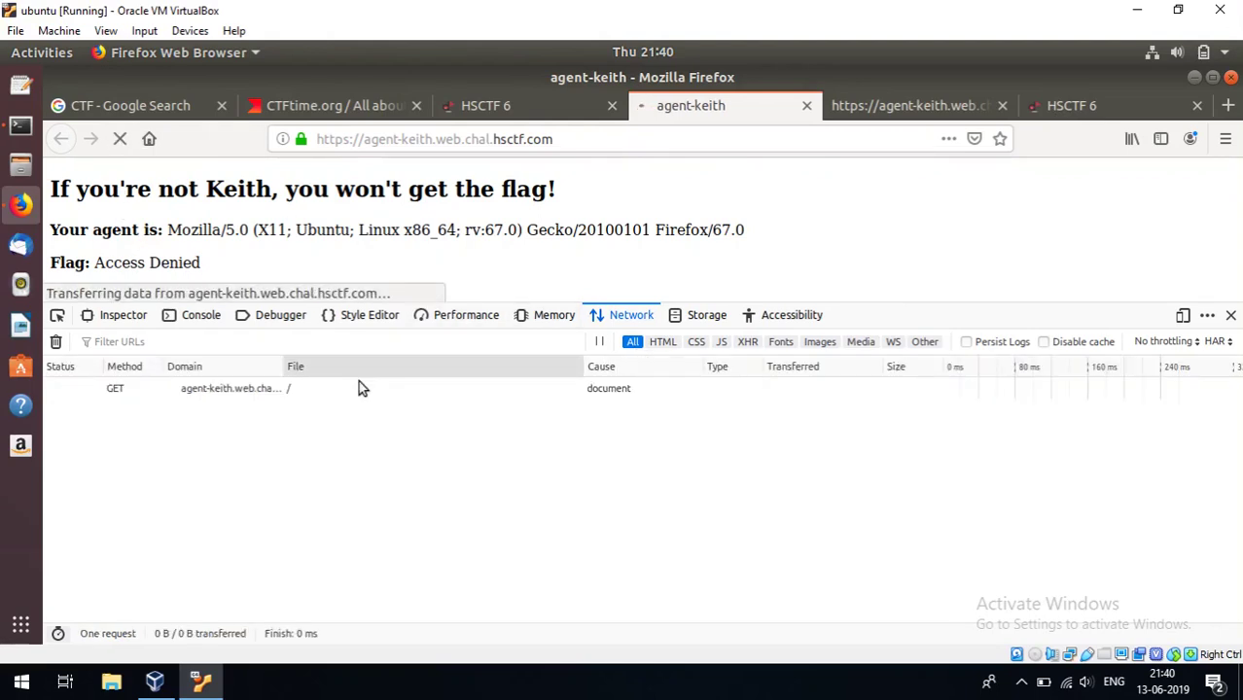
left_click(296, 389)
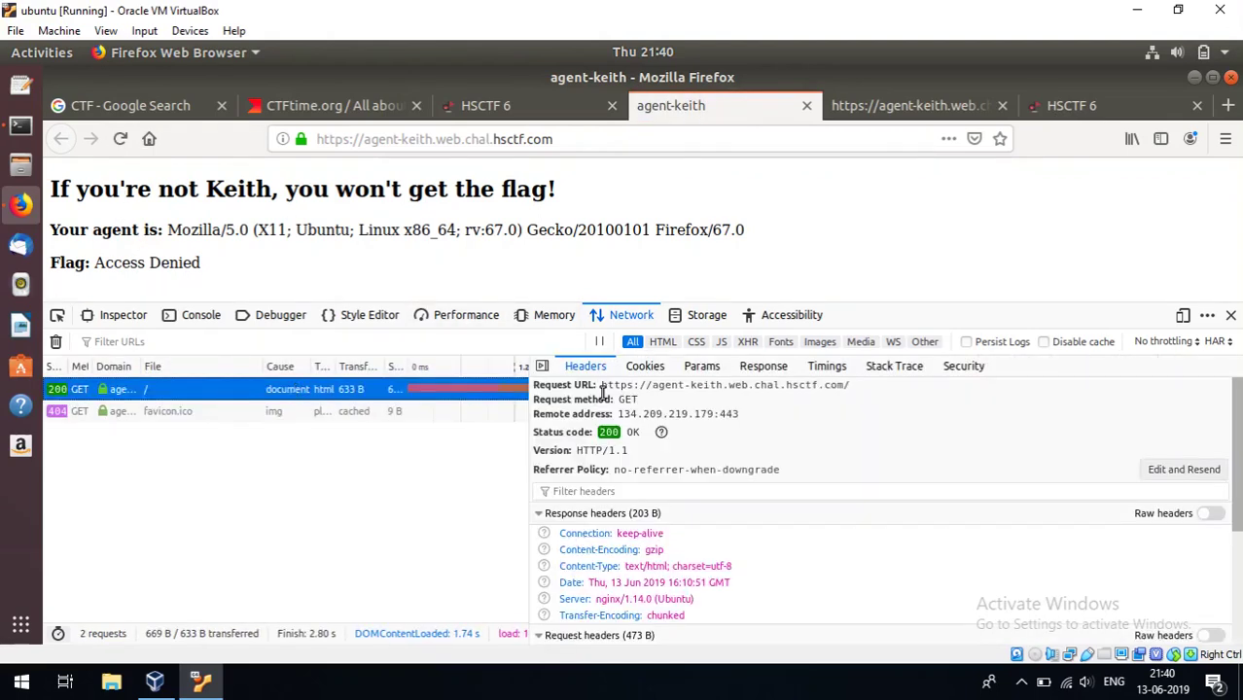
left_click(1174, 470)
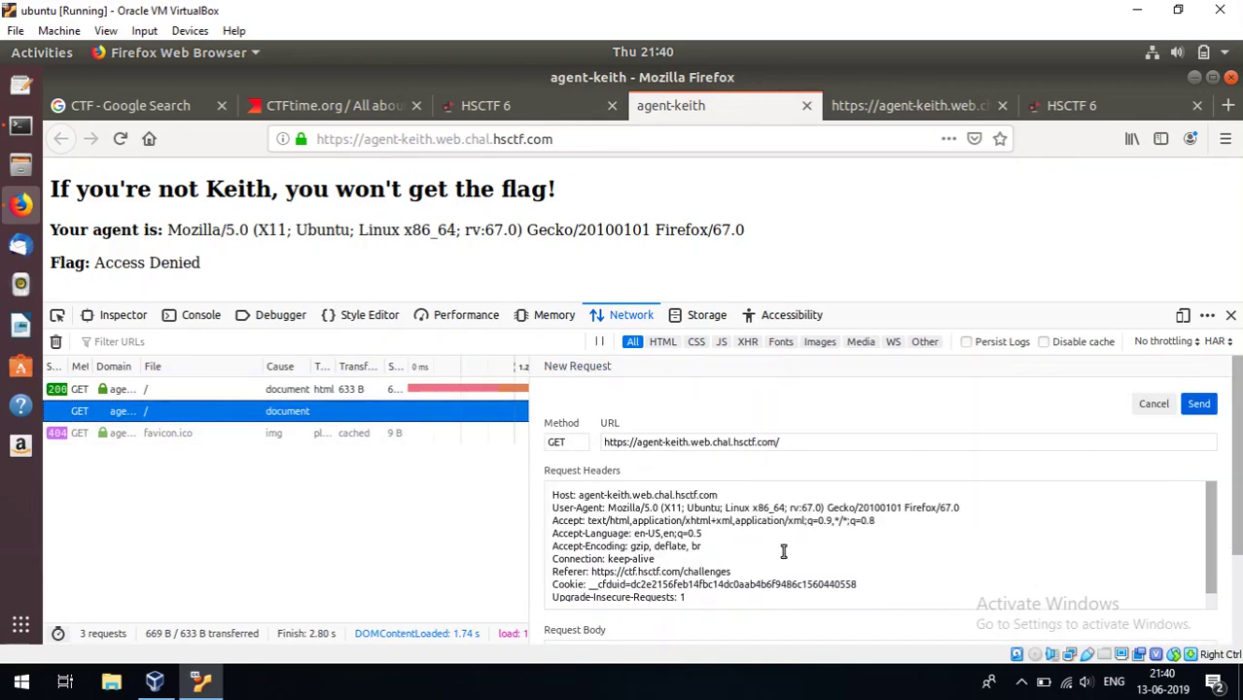
Step: Replace the User-Agent header value with NCSA_Mosaic/2.0 (Windows 3.1)
scroll(783, 551, "down", 1)
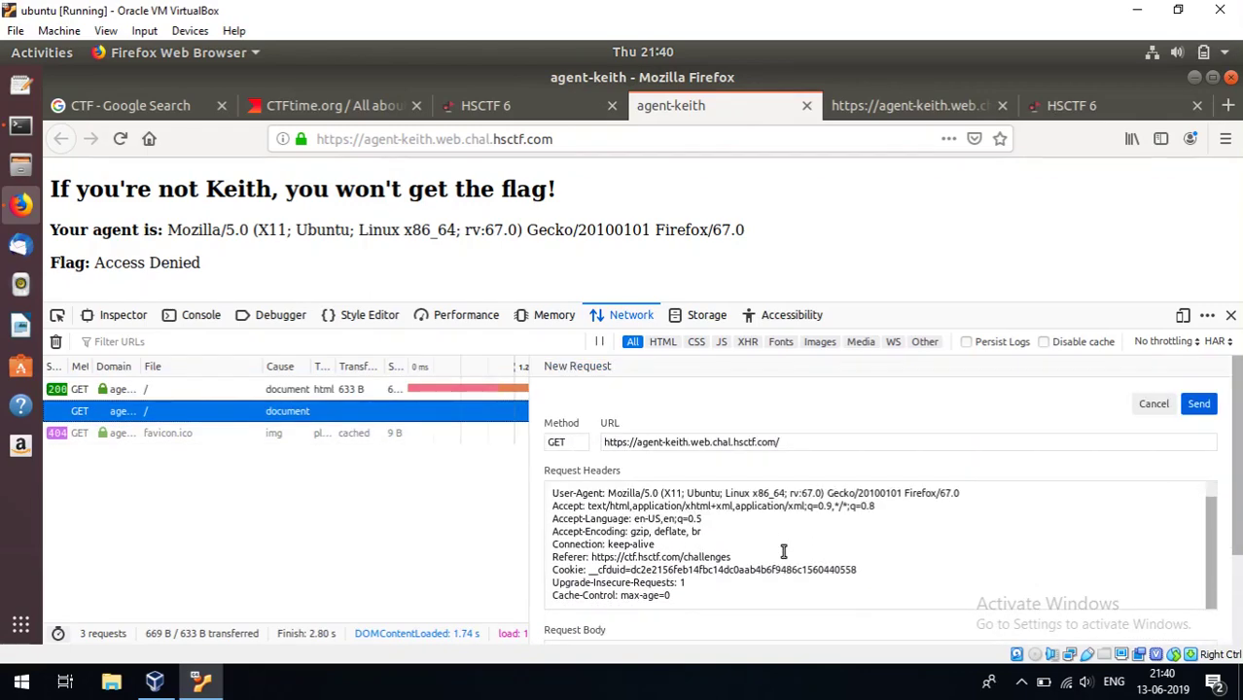
scroll(784, 548, "down", 2)
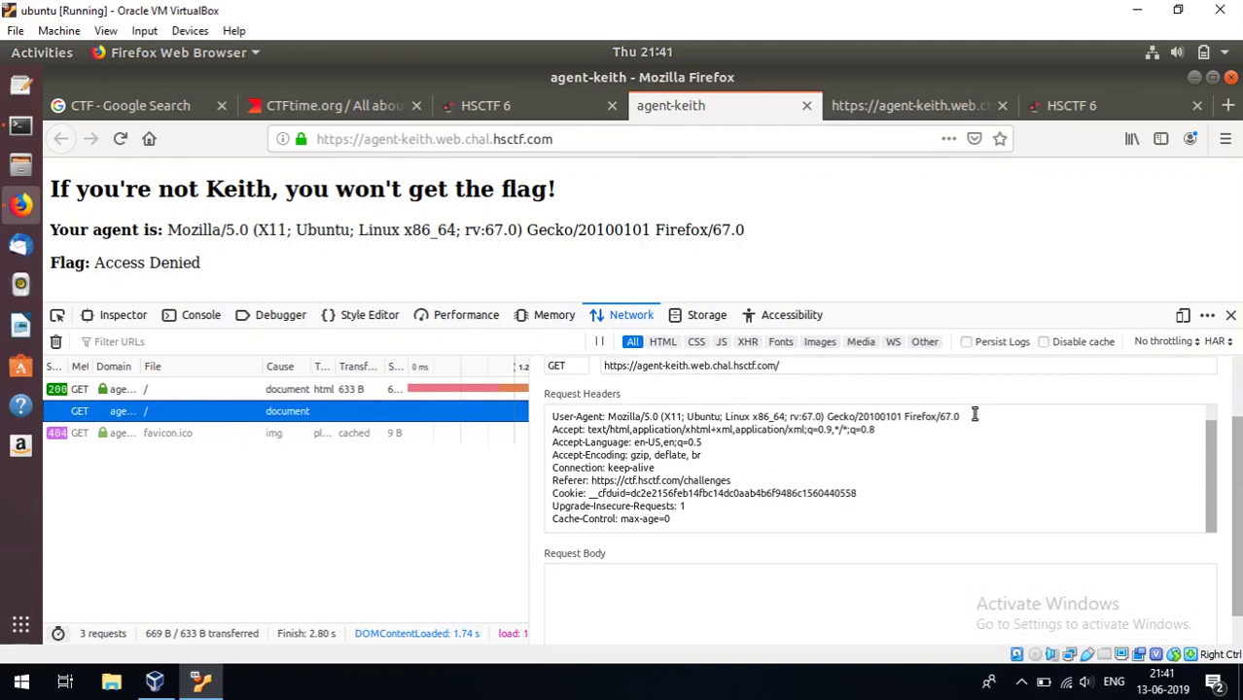
left_click_drag(553, 429, 658, 443)
left_click_drag(959, 431, 609, 431)
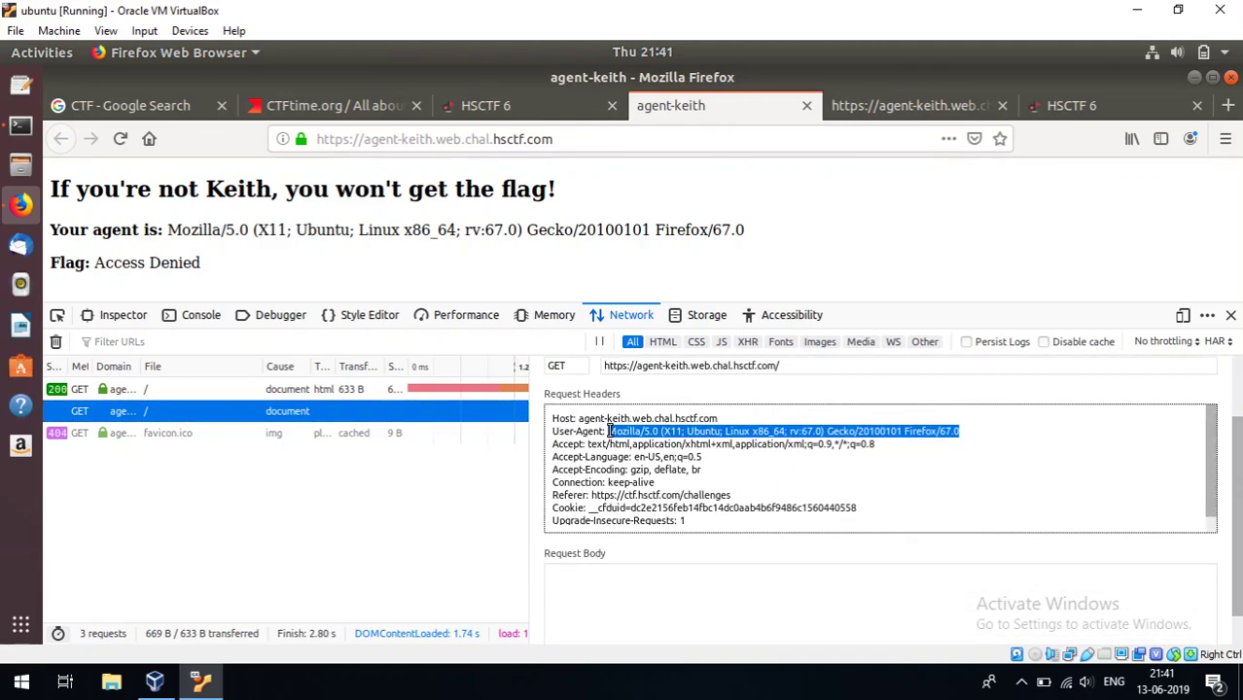
type("NCSA_Mosaic/2.0 (Windows 3.1)")
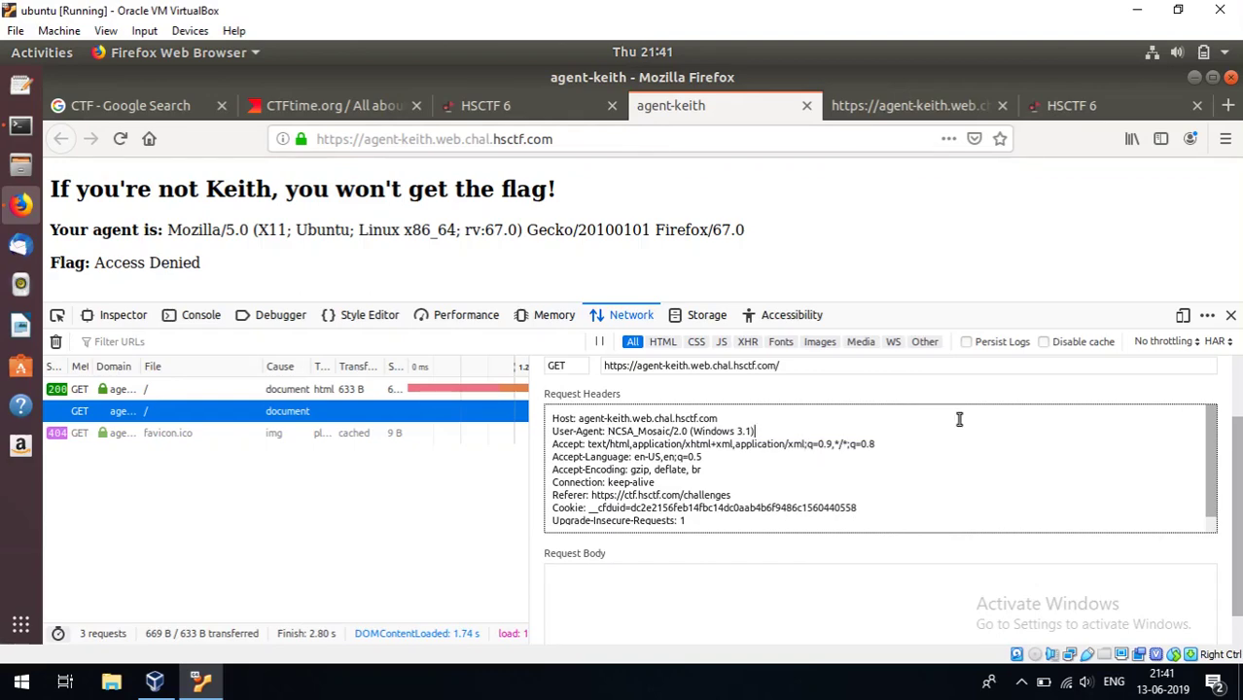
scroll(959, 419, "up", 1)
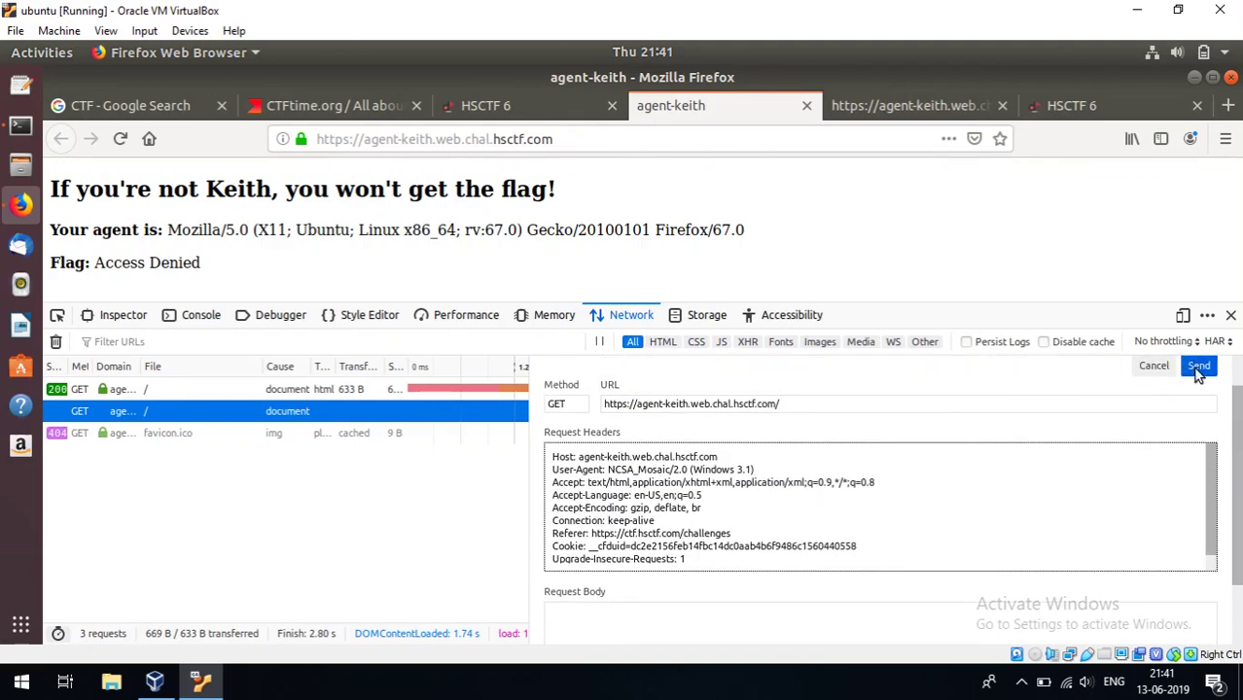
Step: Send the modified request and highlight the Agent Keith flag in its response
left_click(1198, 368)
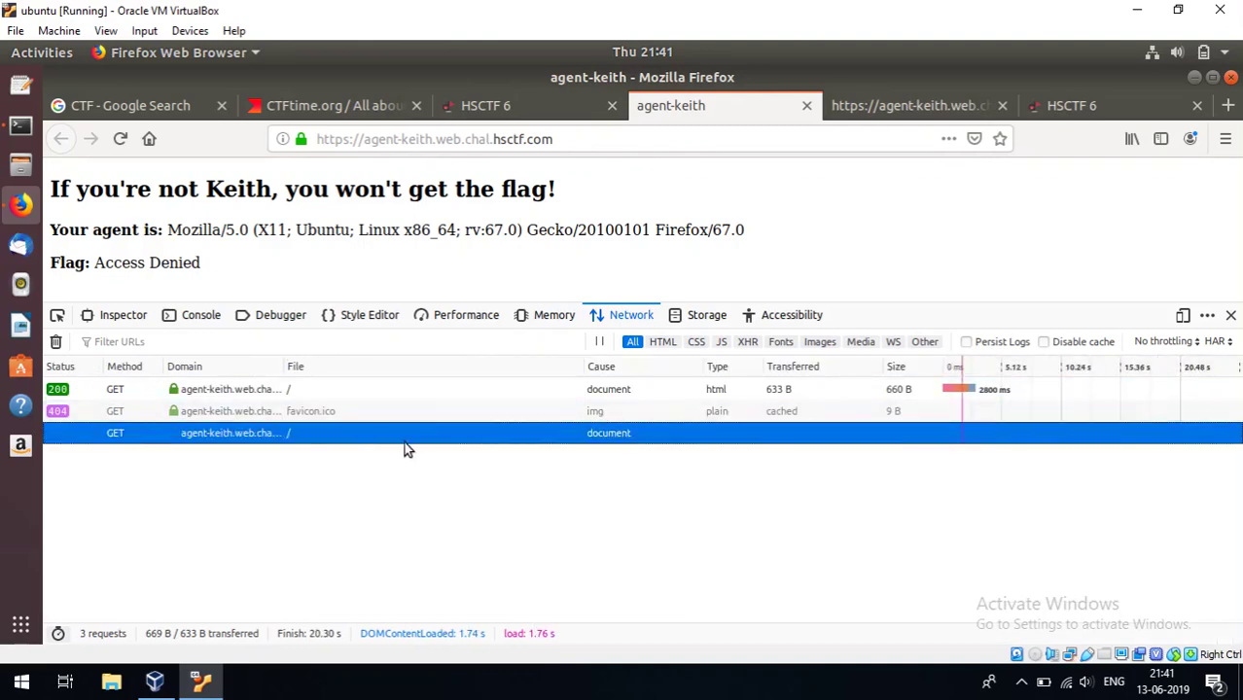
left_click(332, 437)
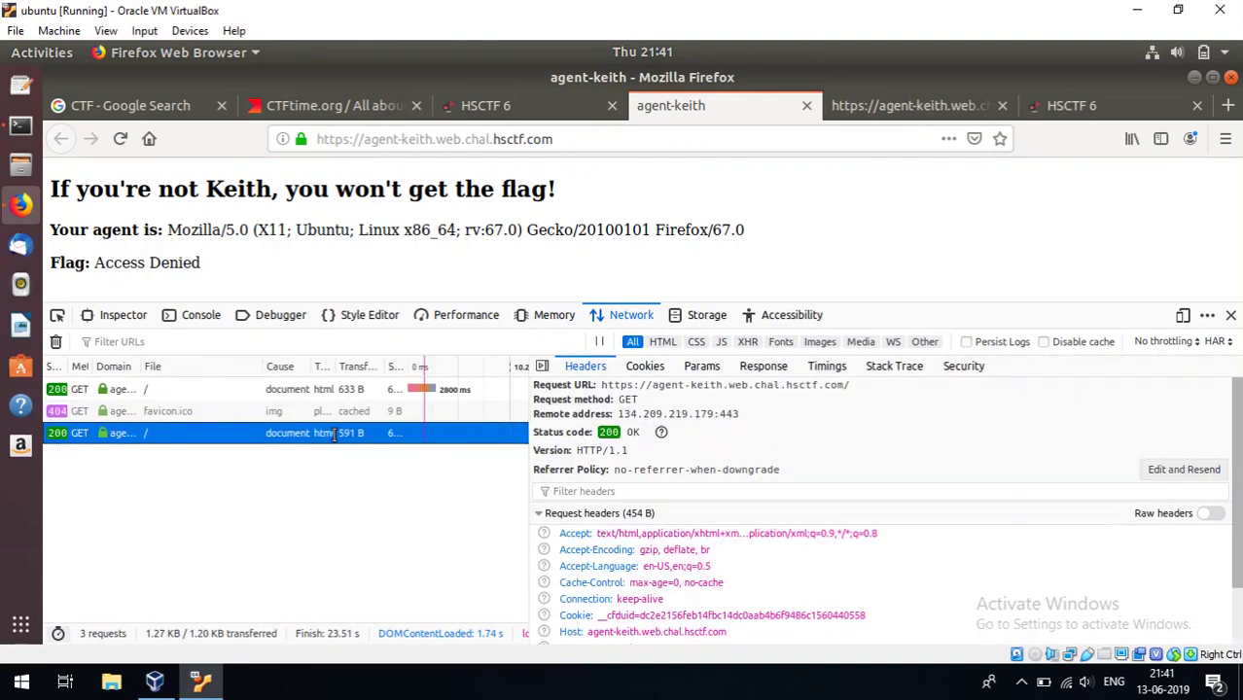
left_click(763, 366)
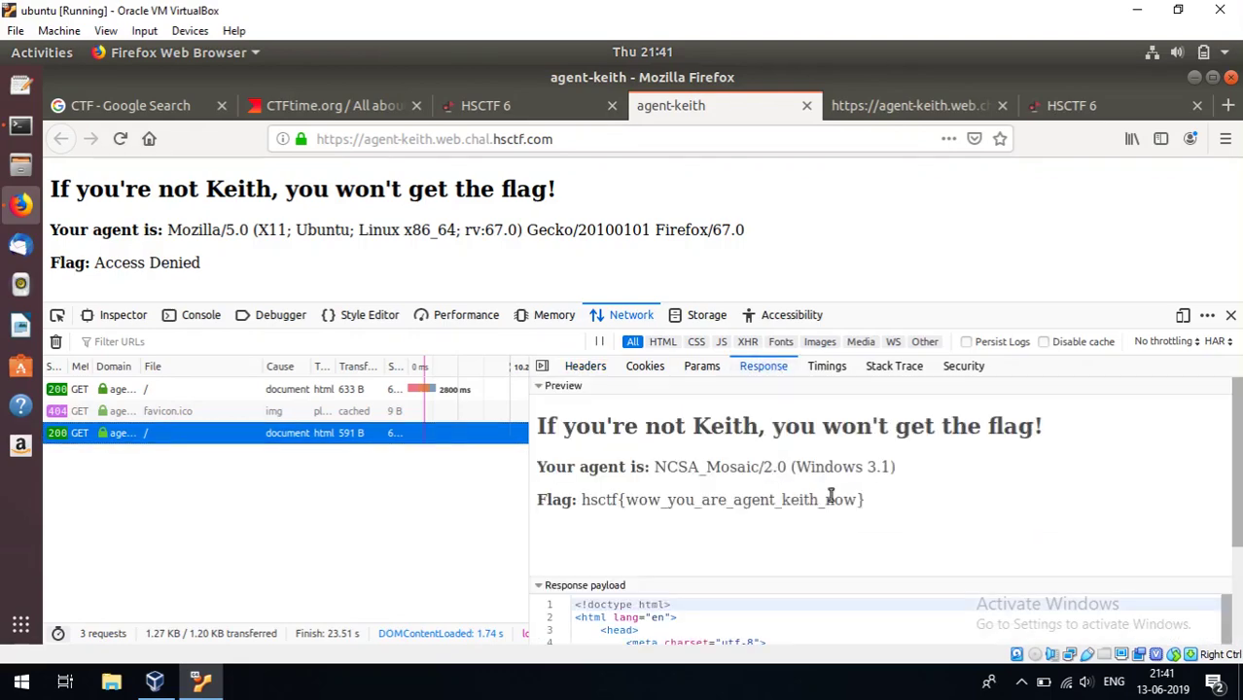
left_click_drag(867, 501, 580, 501)
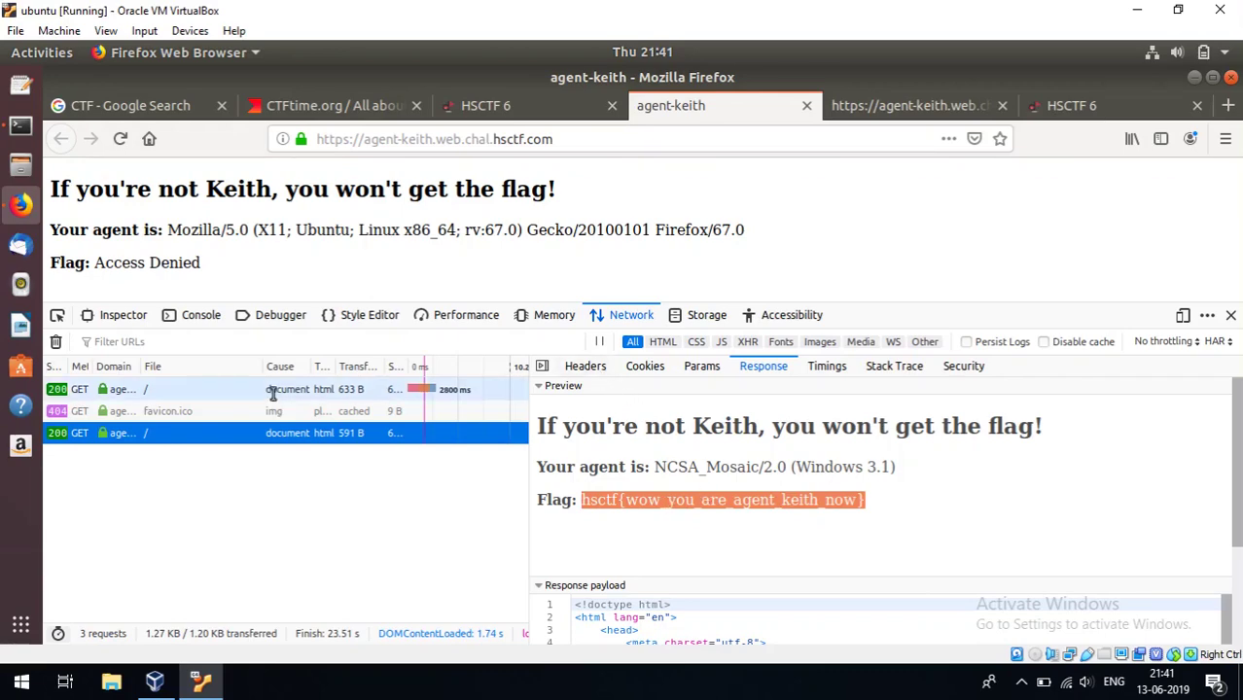
Step: Compare the original Firefox User-Agent with the NCSA_Mosaic one, ending on the modified response
left_click(429, 398)
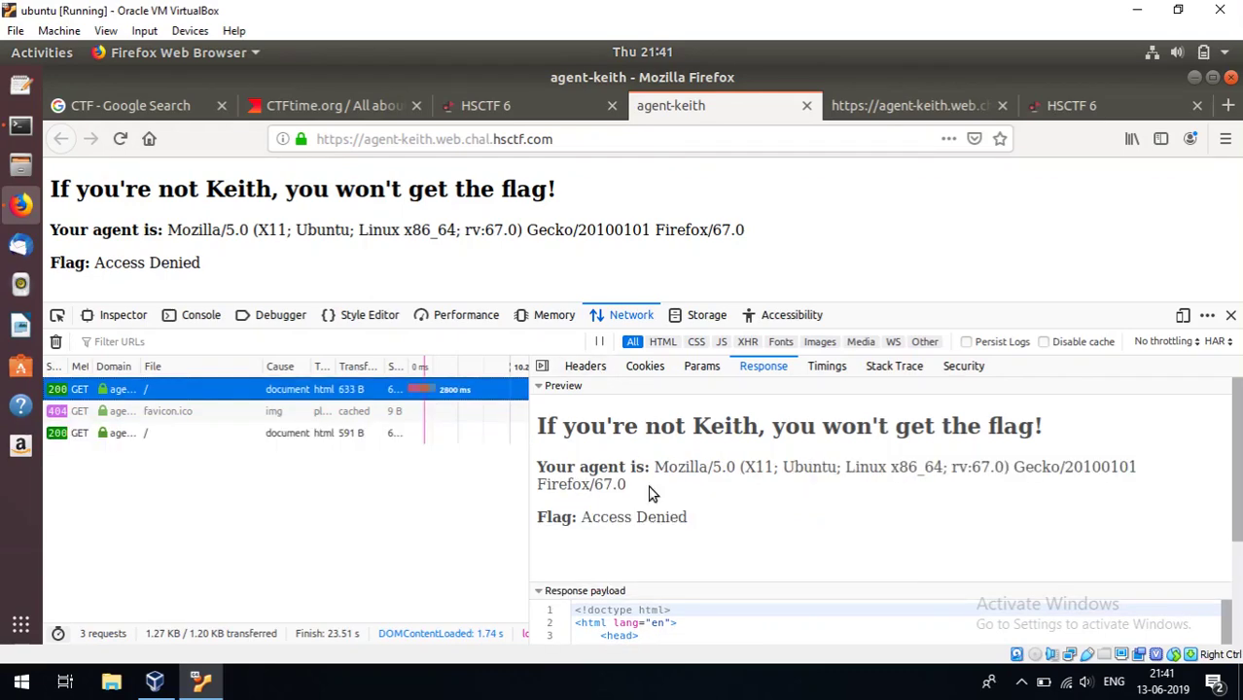
left_click(600, 378)
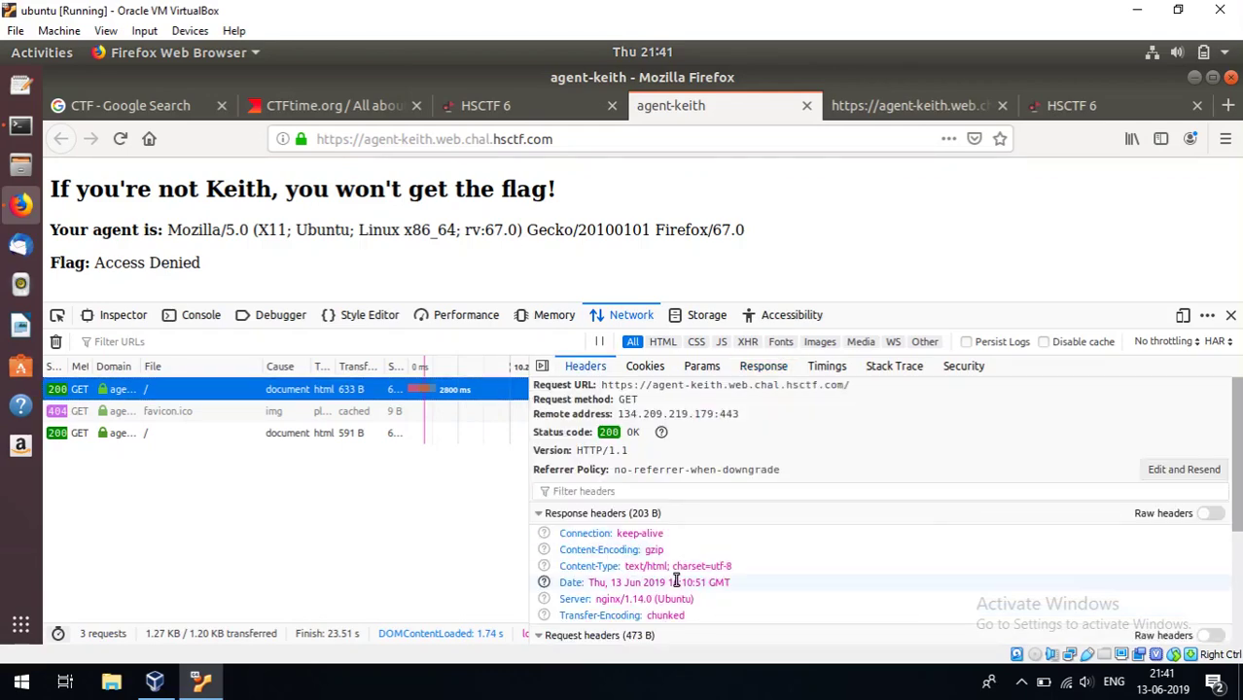
scroll(678, 583, "down", 3)
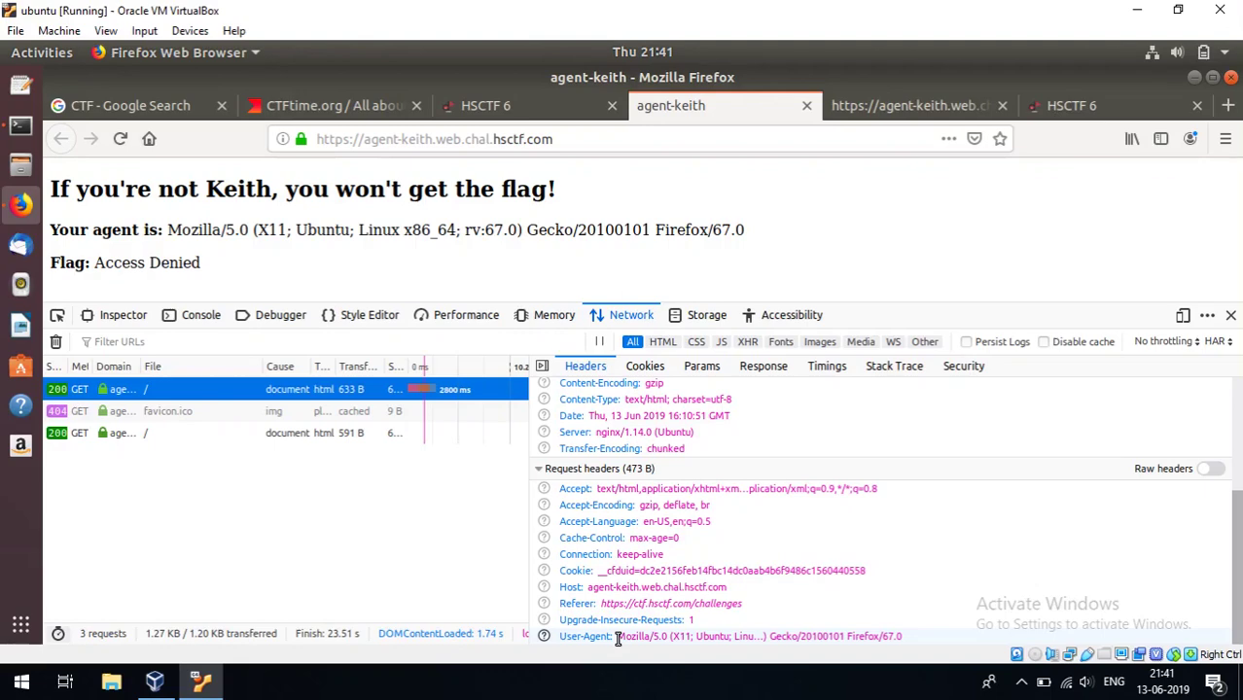
left_click_drag(616, 639, 877, 636)
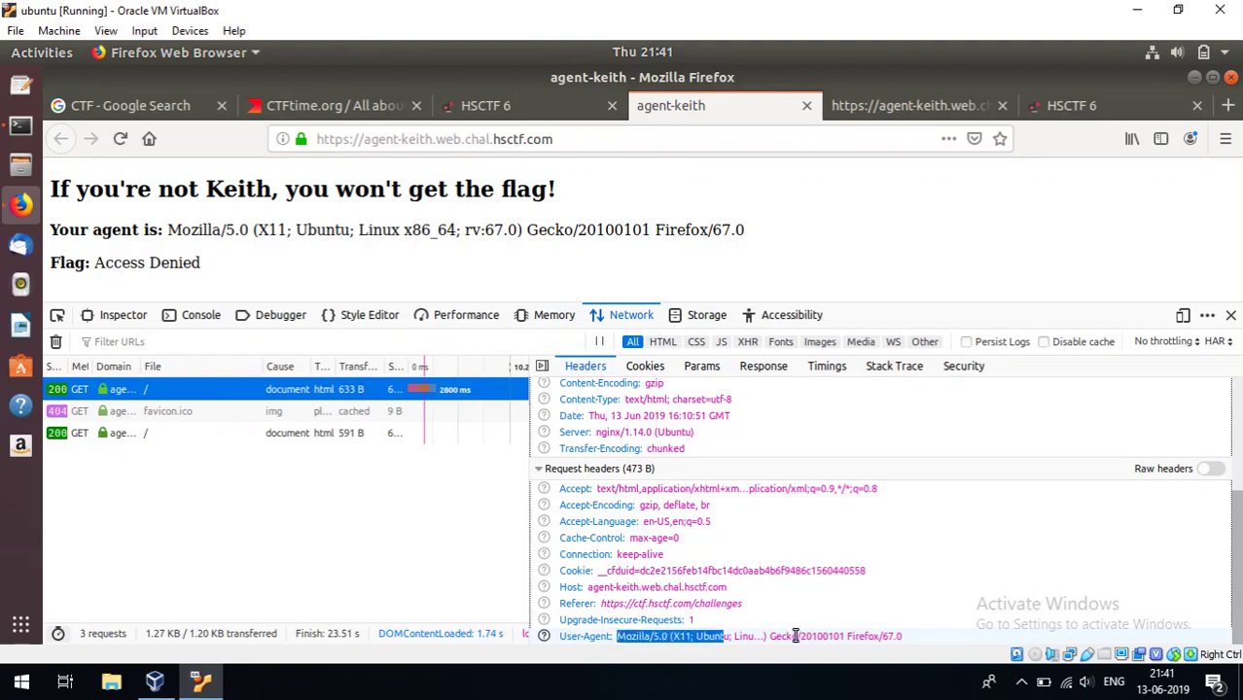
left_click(911, 634)
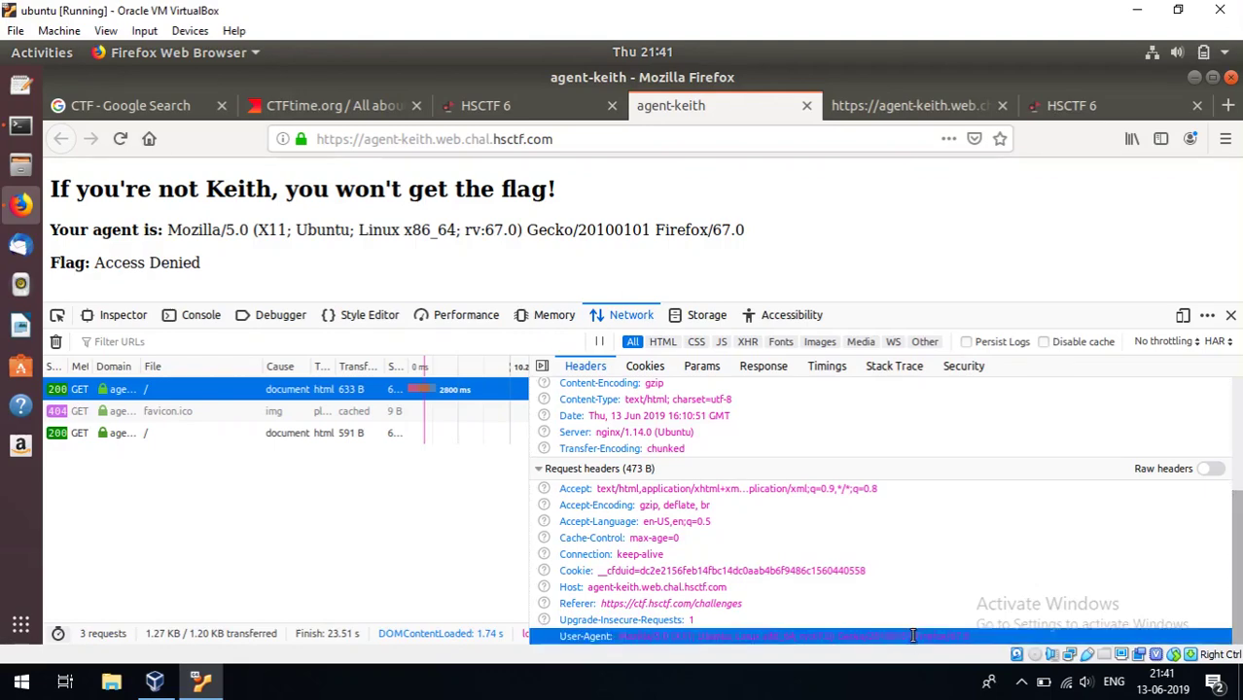
left_click(342, 435)
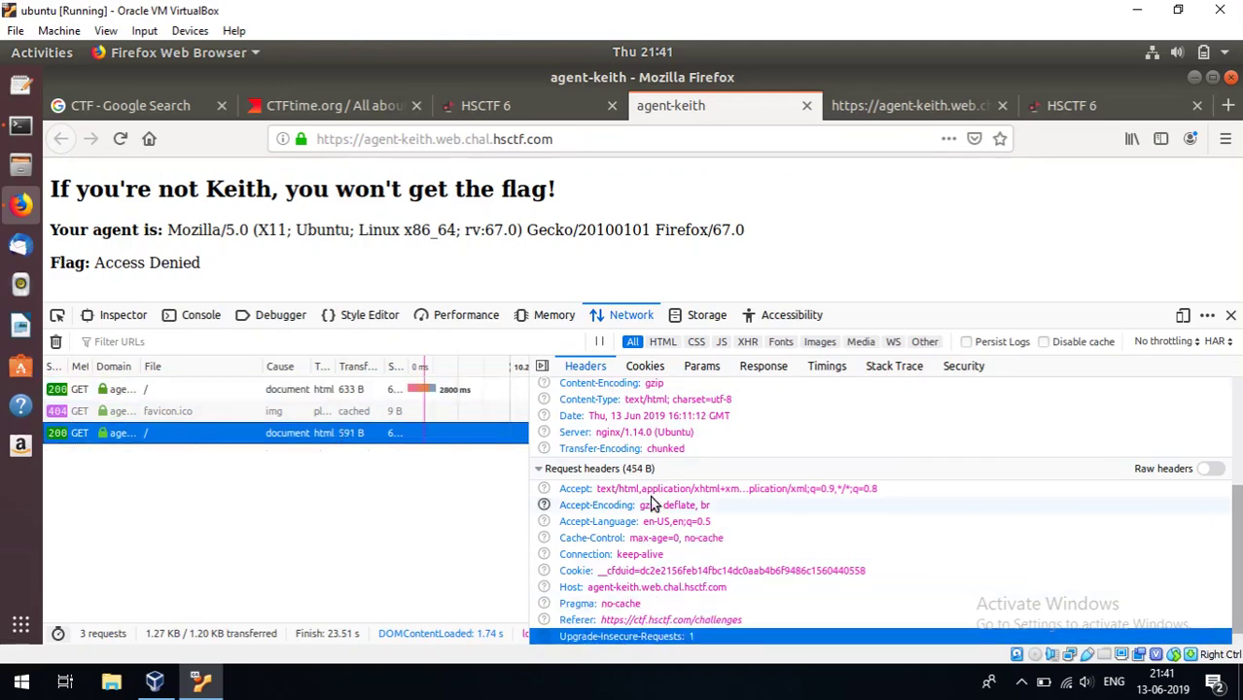
scroll(654, 506, "down", 1)
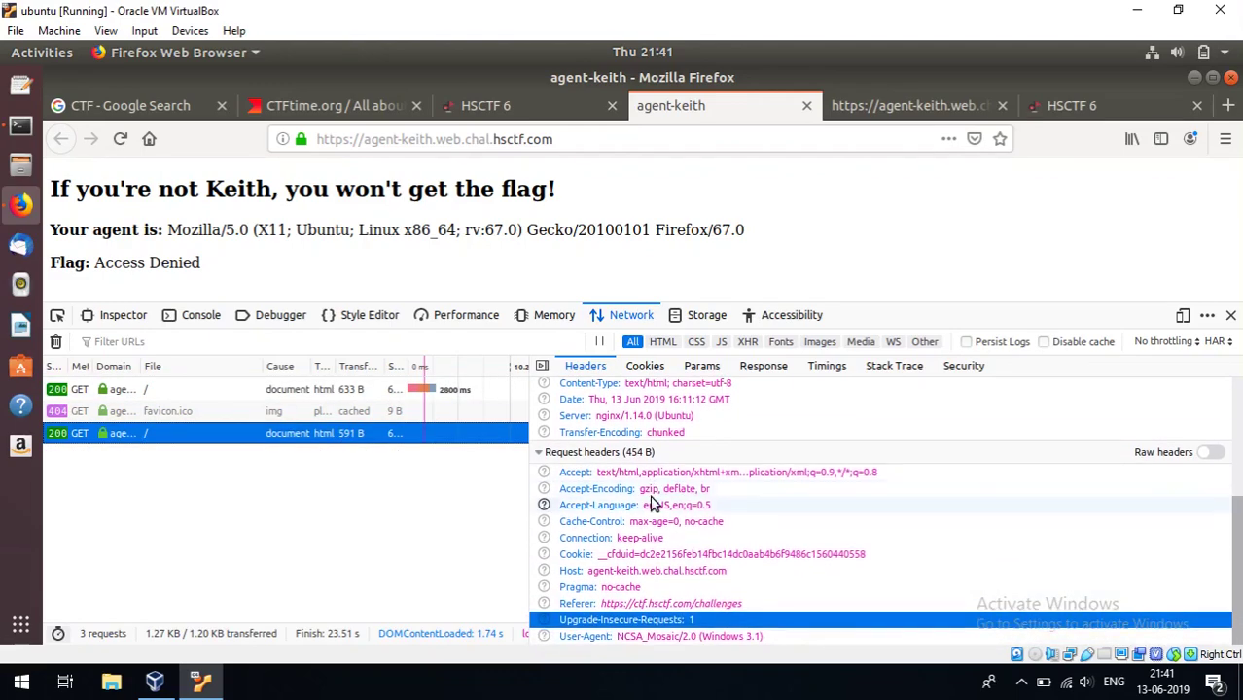
left_click(653, 637)
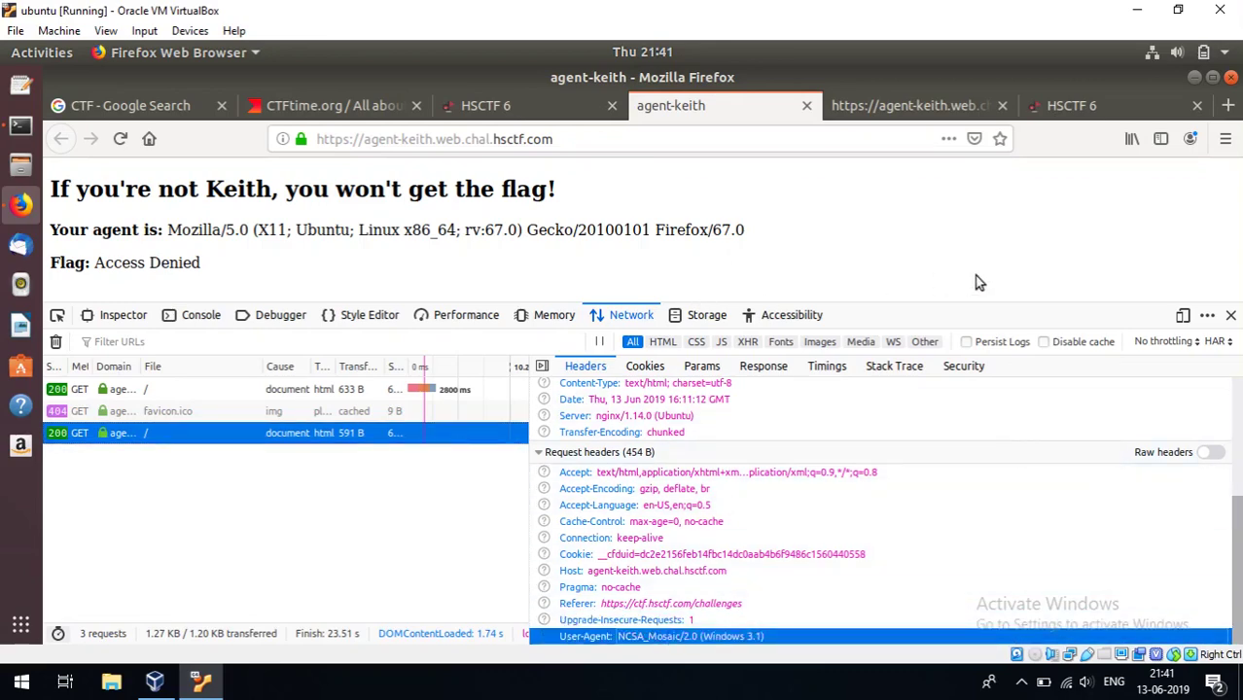
left_click(763, 367)
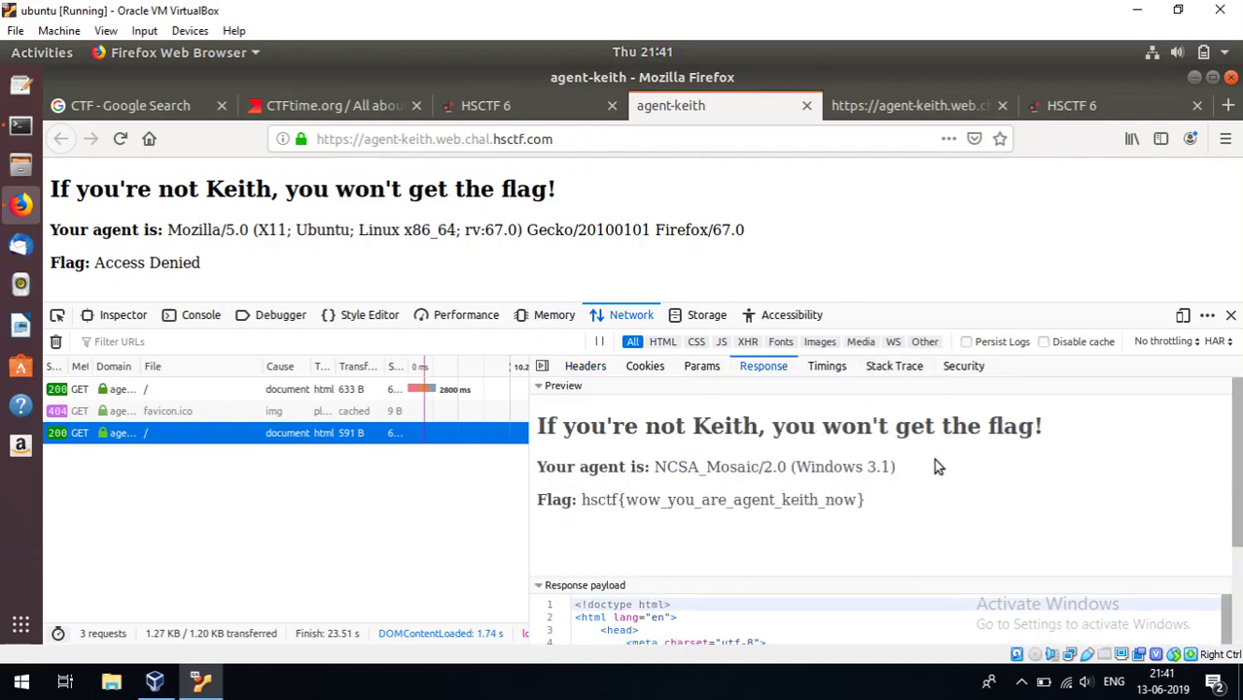
Step: Close devtools and the Agent Keith details, then scroll up to the Forensics challenges on HSCTF 6
left_click(1230, 315)
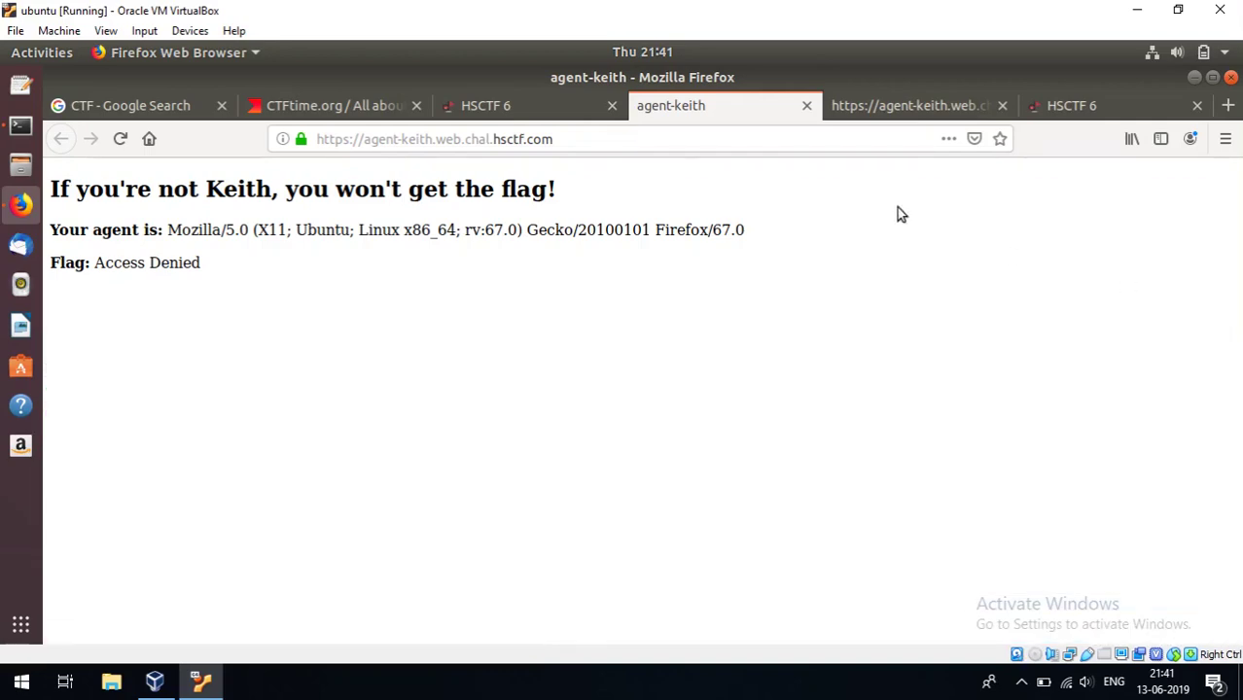
left_click(557, 109)
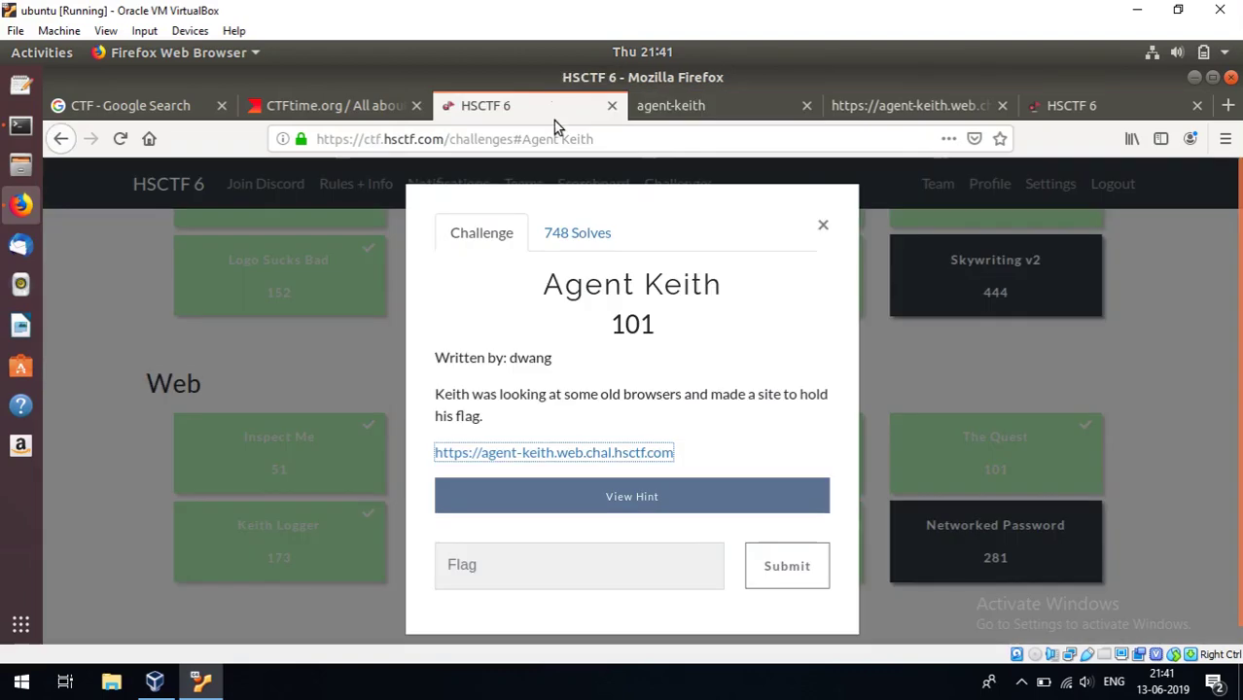
left_click(822, 225)
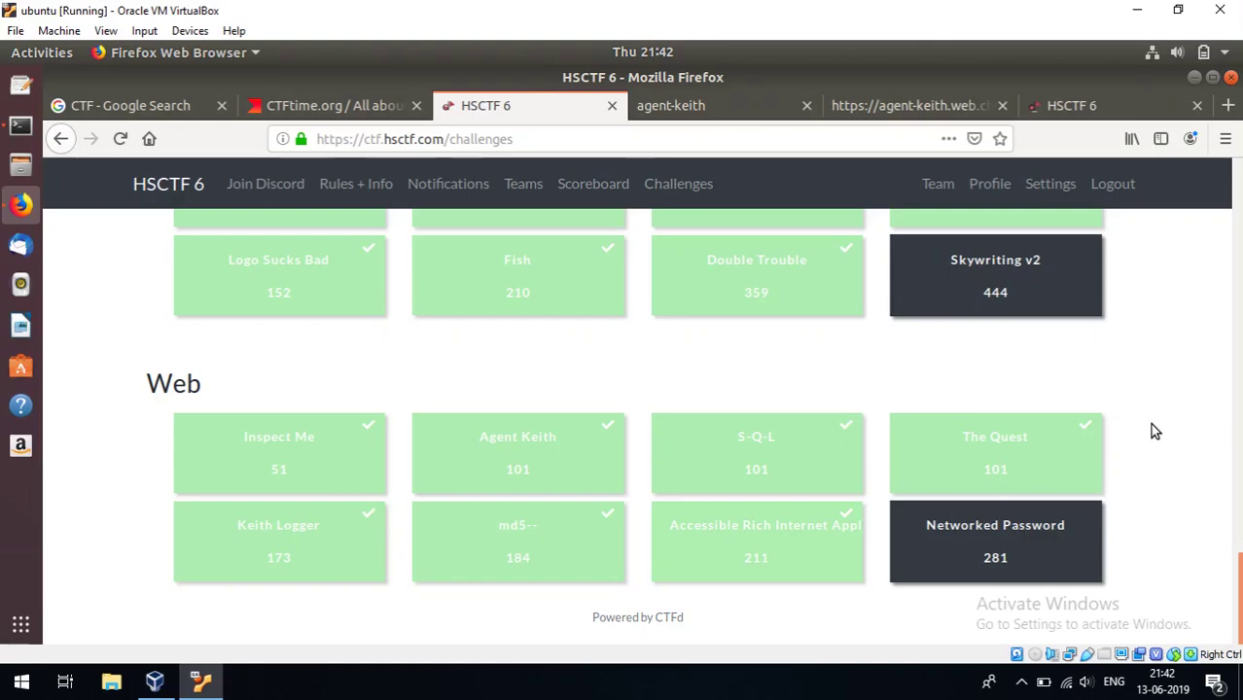
scroll(1150, 424, "up", 2)
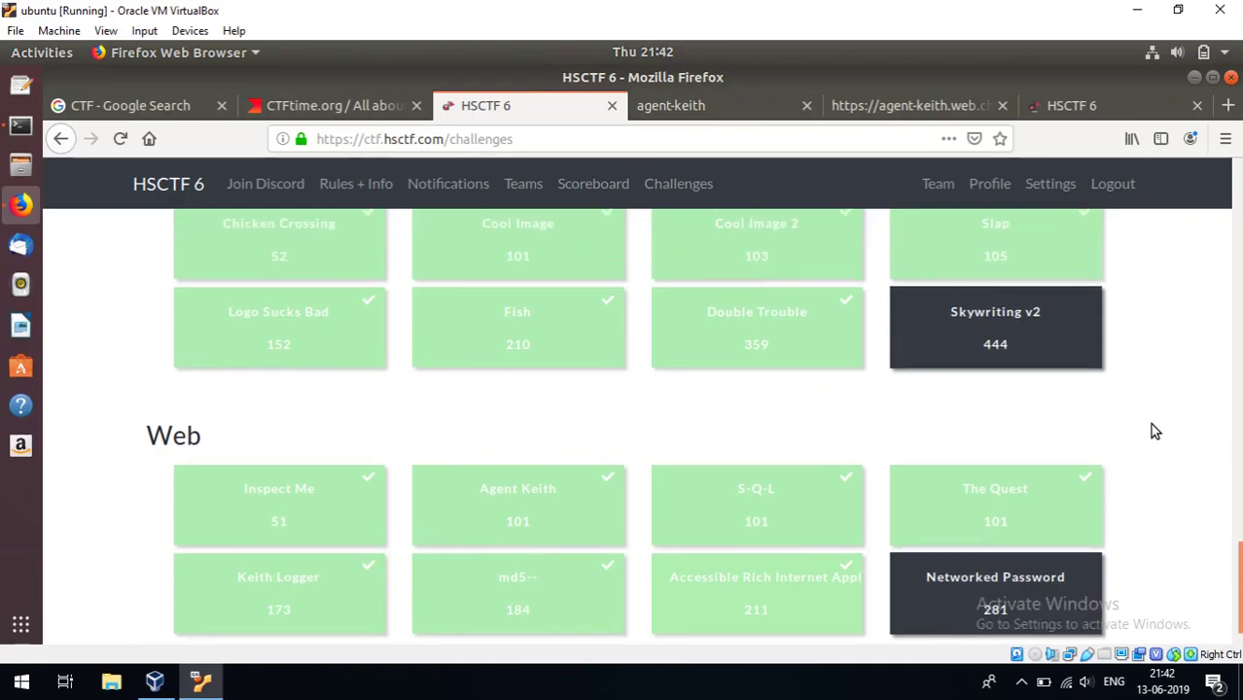
scroll(1150, 423, "up", 1)
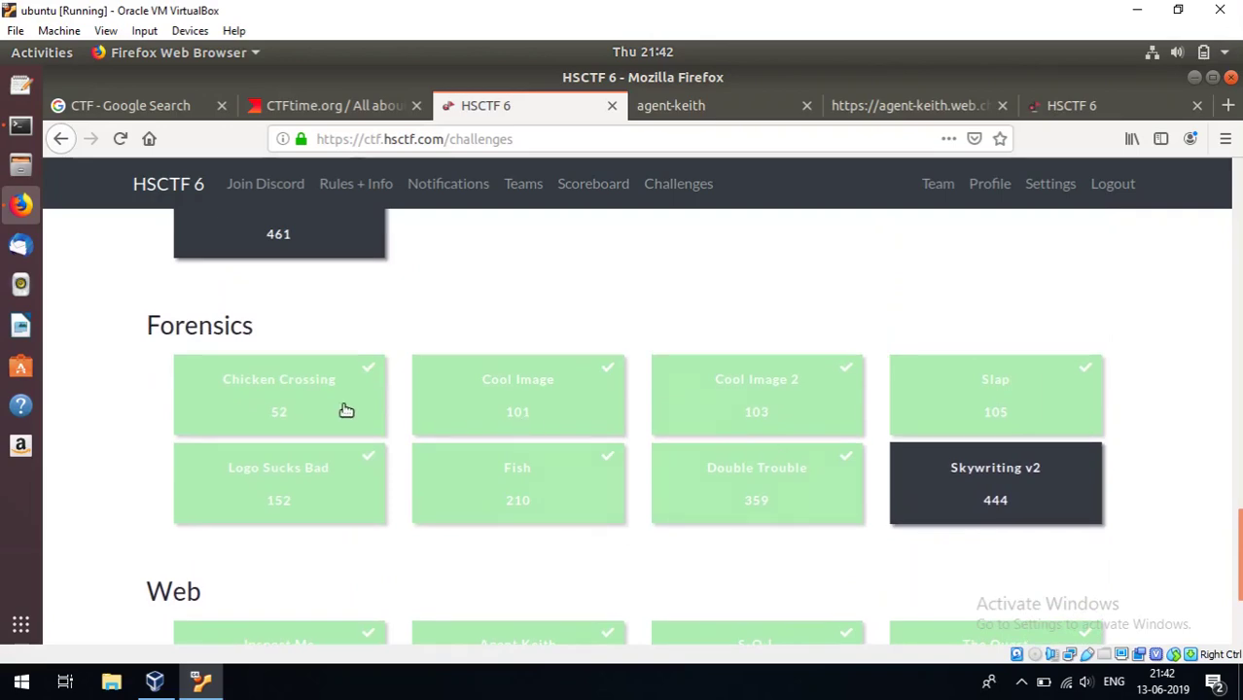
Step: Open Chicken Crossing under Forensics and save hsctf-chicken_crossing.jpg to disk
left_click_drag(280, 324, 152, 326)
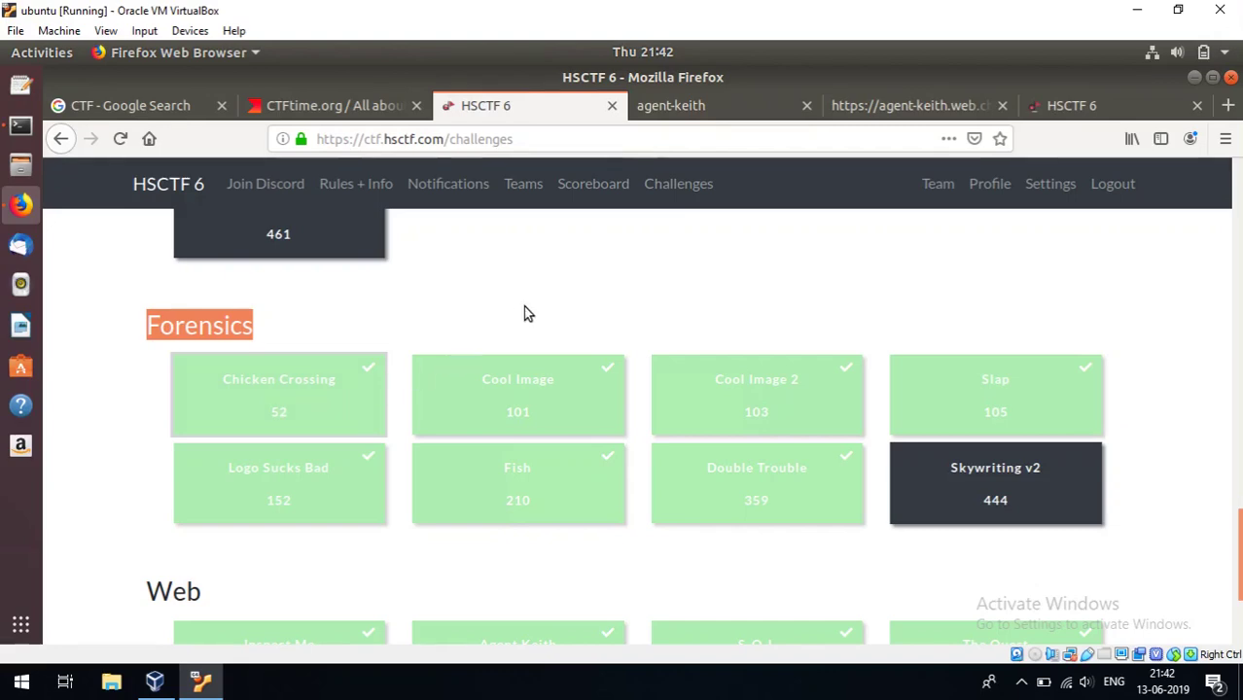
left_click(289, 387)
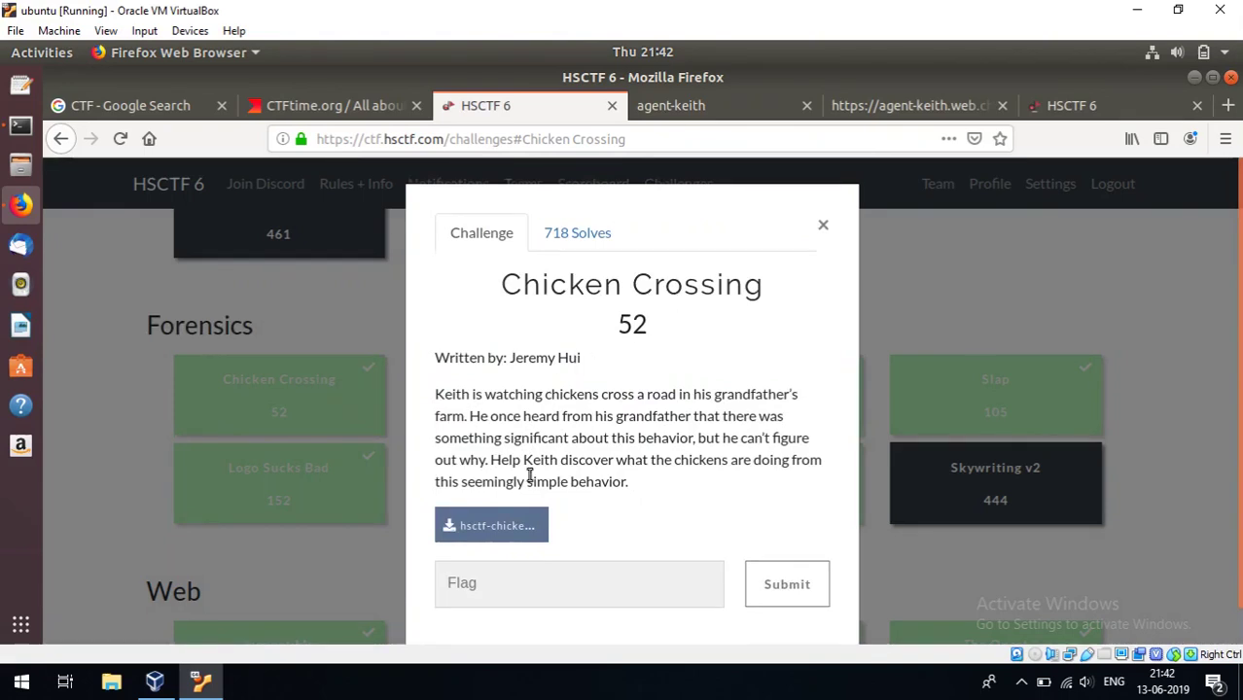
left_click(515, 527)
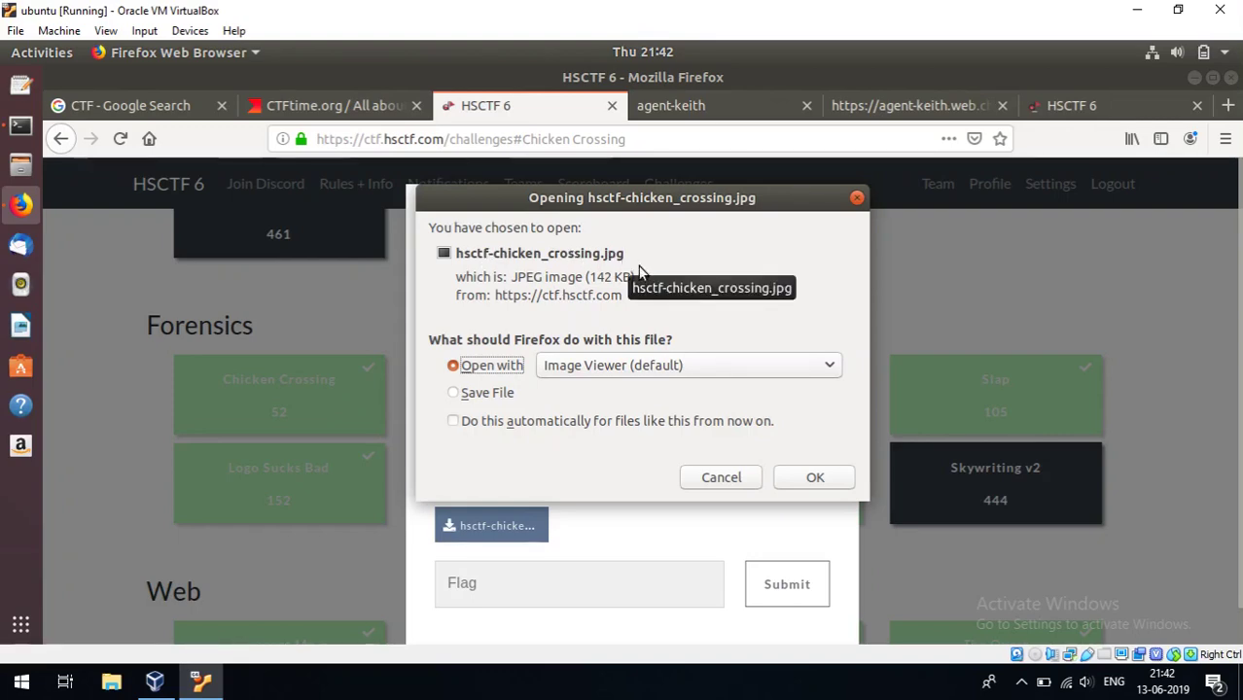
left_click(484, 392)
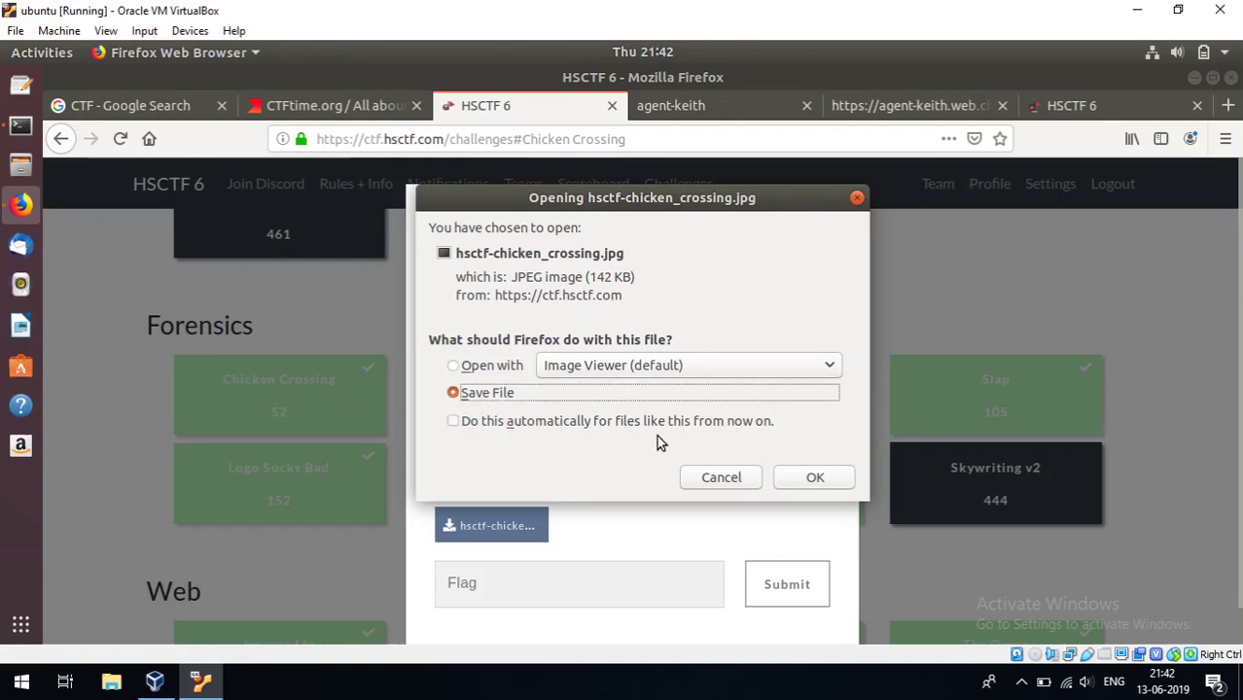
left_click(816, 478)
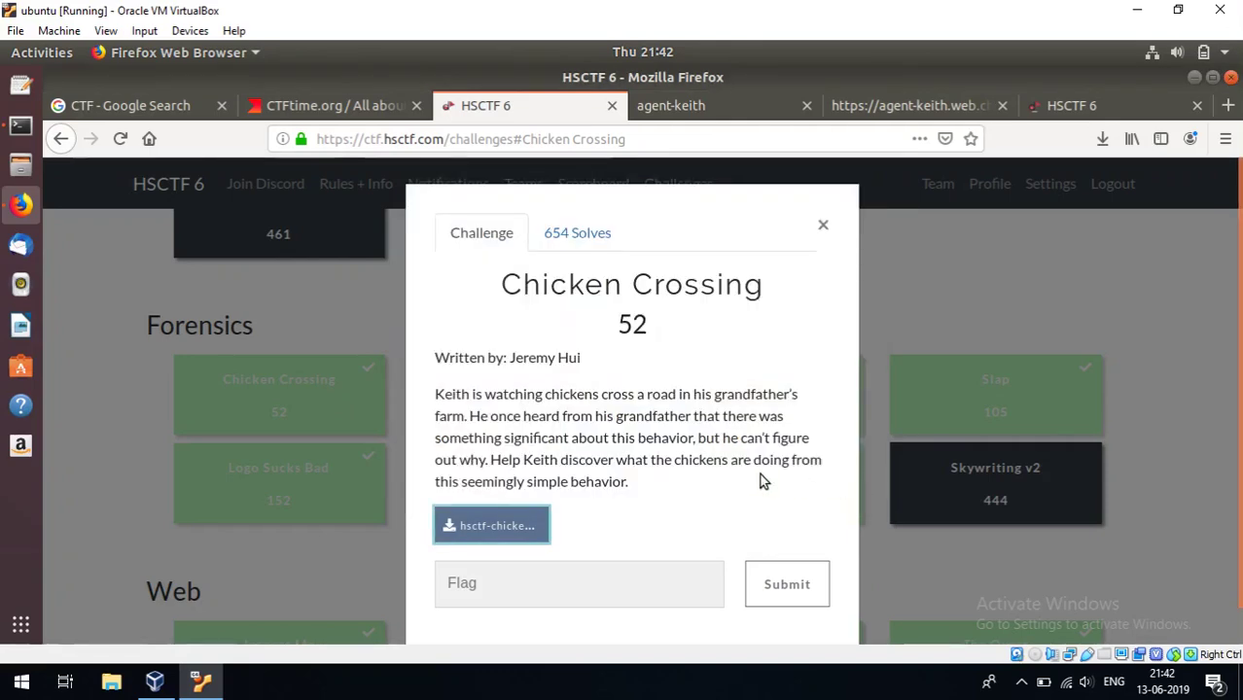
Step: Copy ~/Downloads/hsctf-chicken_crossing.jpg into the current folder and list it with ls
key("ctrl+alt+Up")
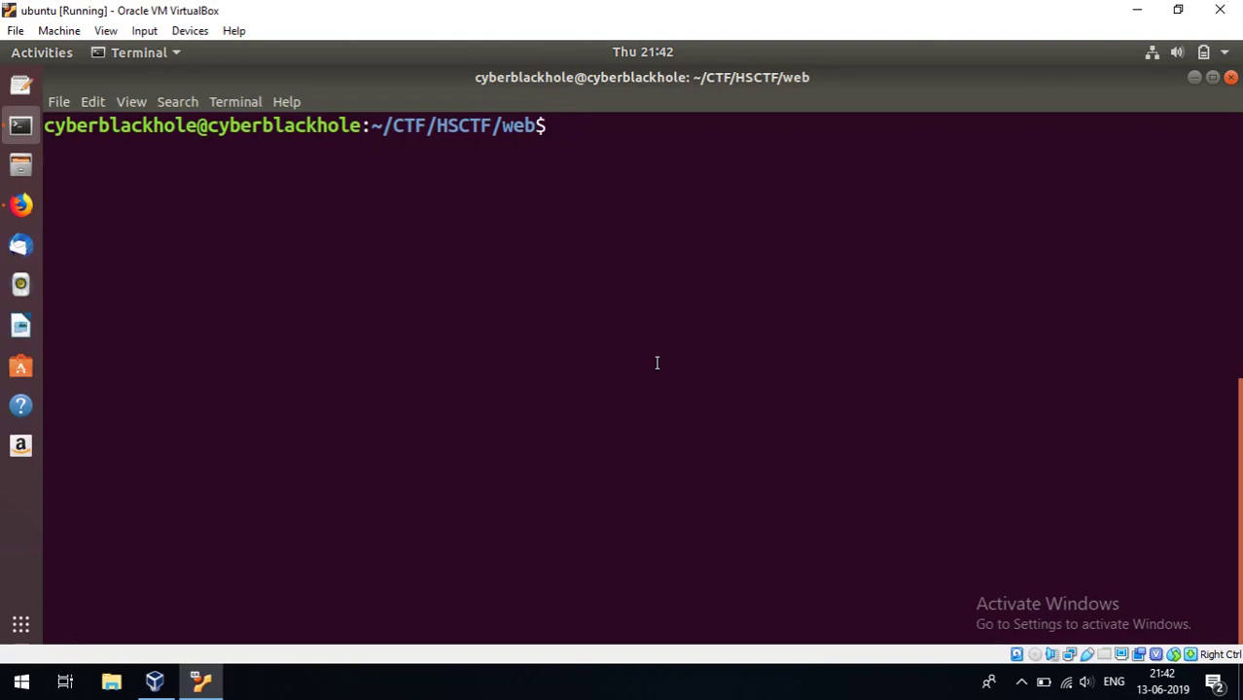
type("cp ~/Dow")
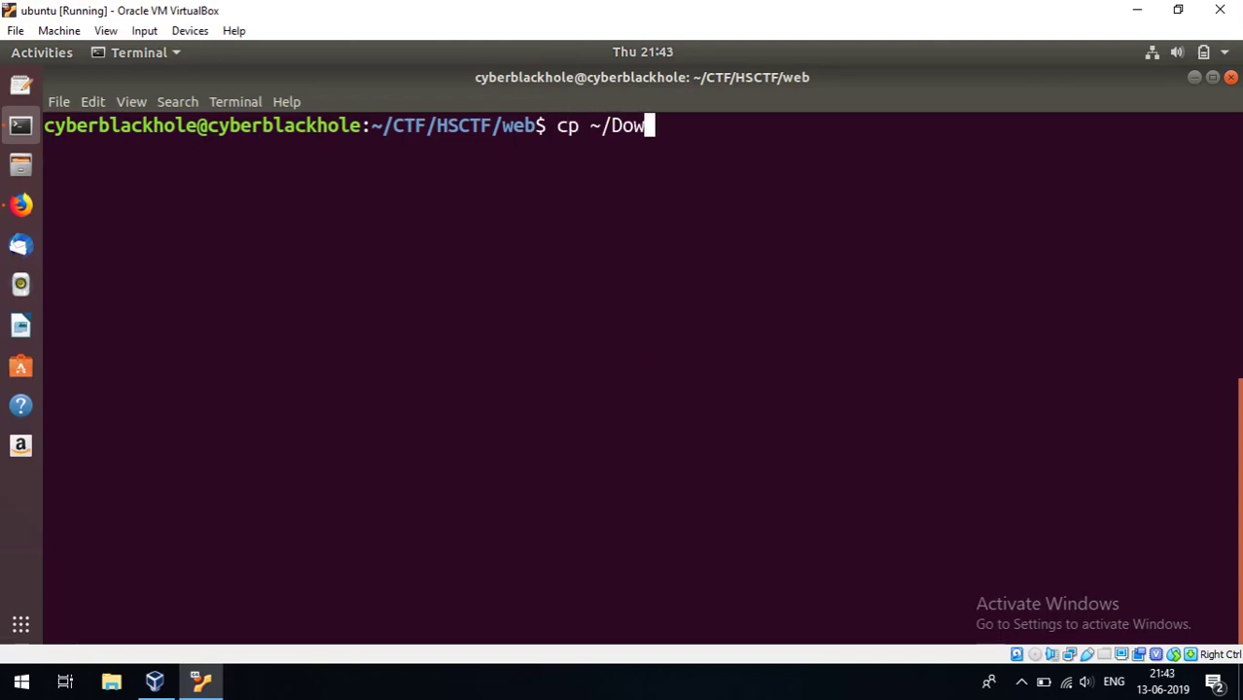
key("Tab")
key("Tab")
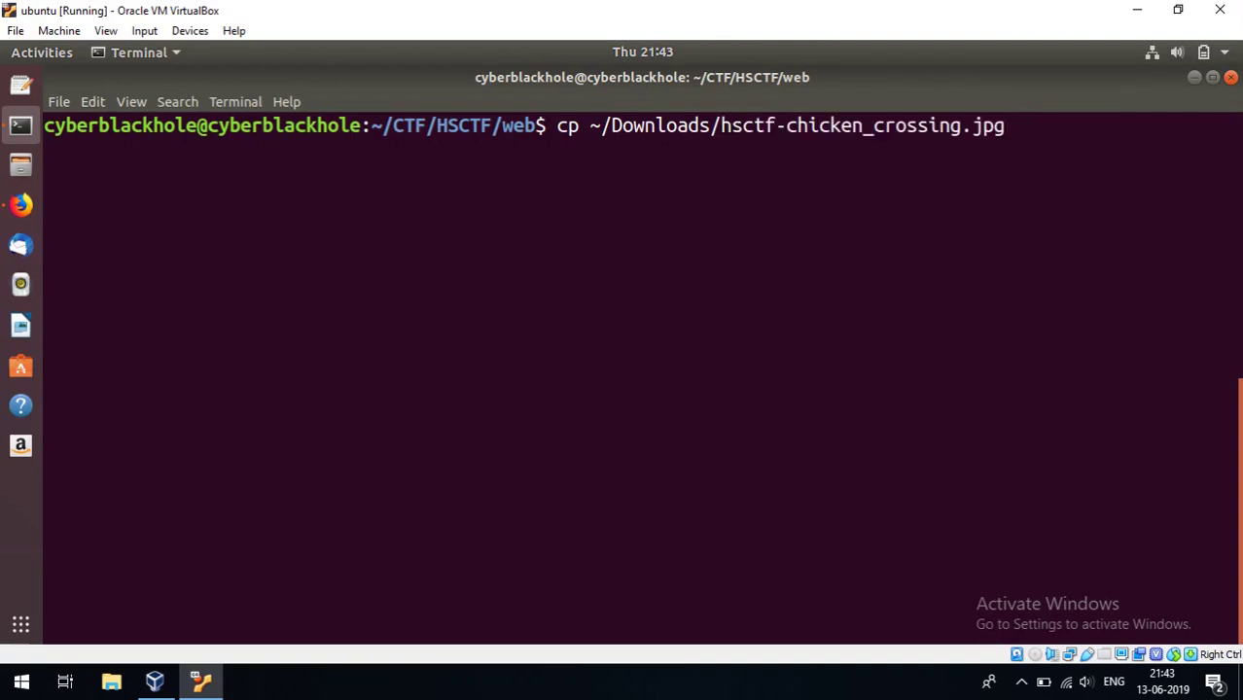
type(" .")
key("Return")
type("l")
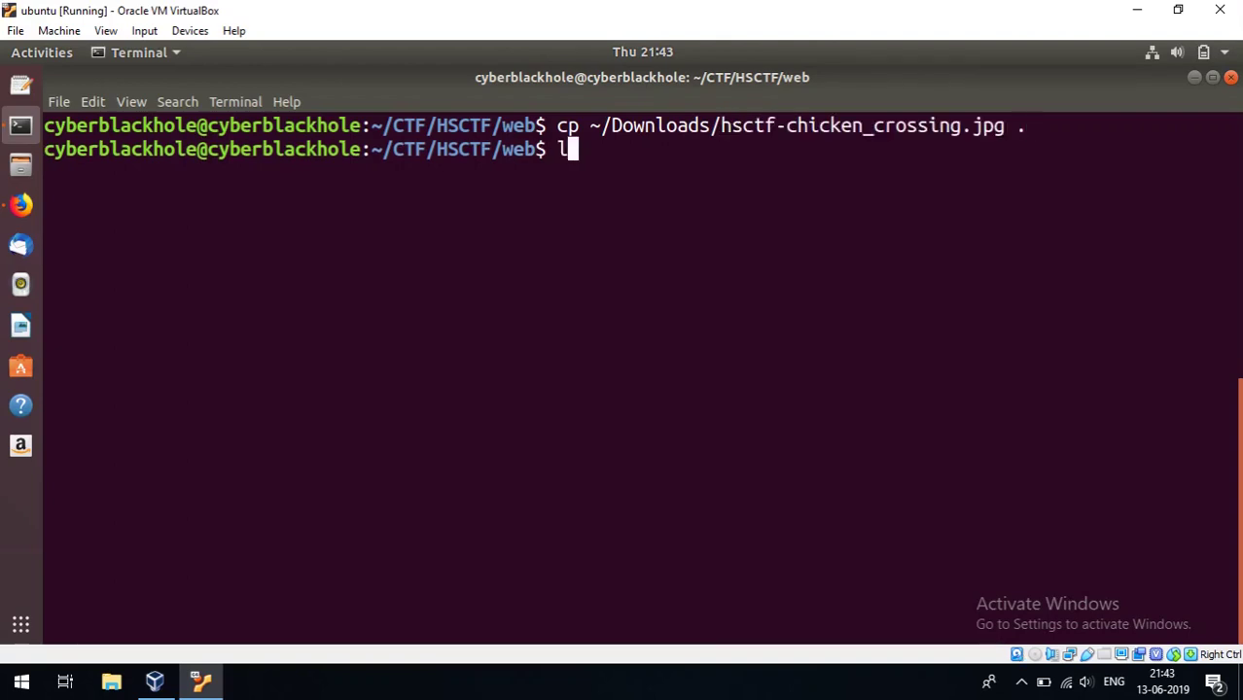
type("s")
key("Return")
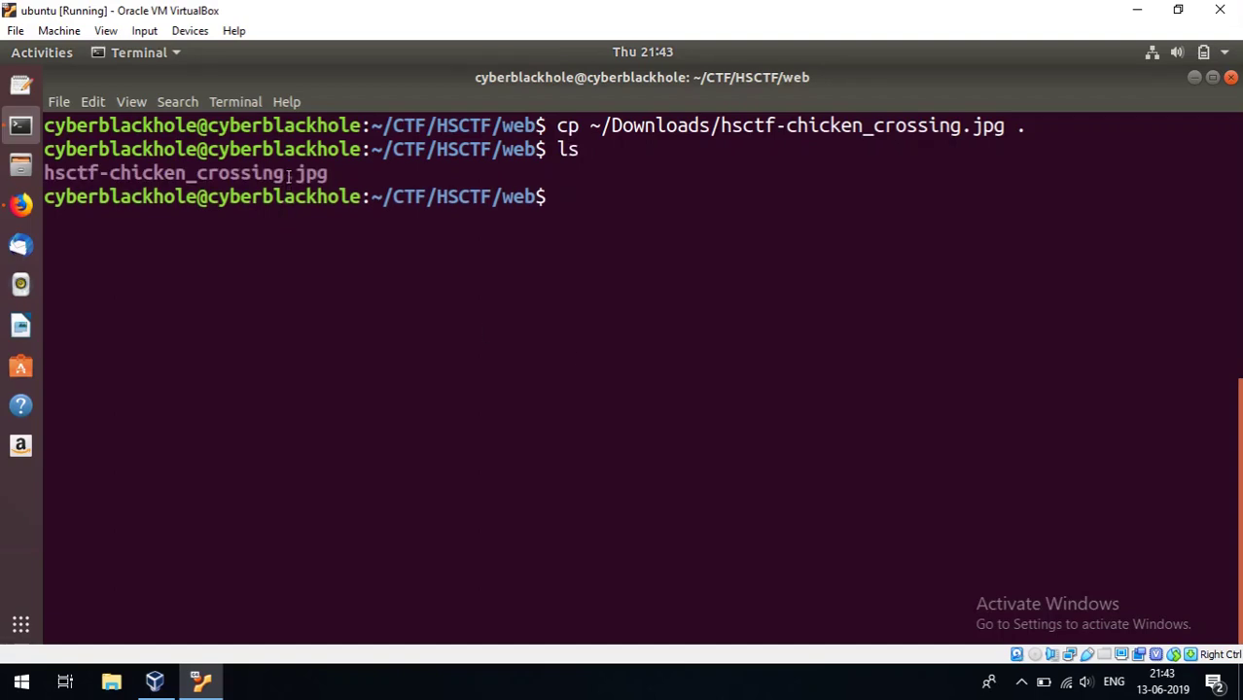
double_click(290, 177)
left_click(598, 226)
Step: View hsctf-chicken_crossing.jpg in eog, then close the viewer
type("e")
type("og")
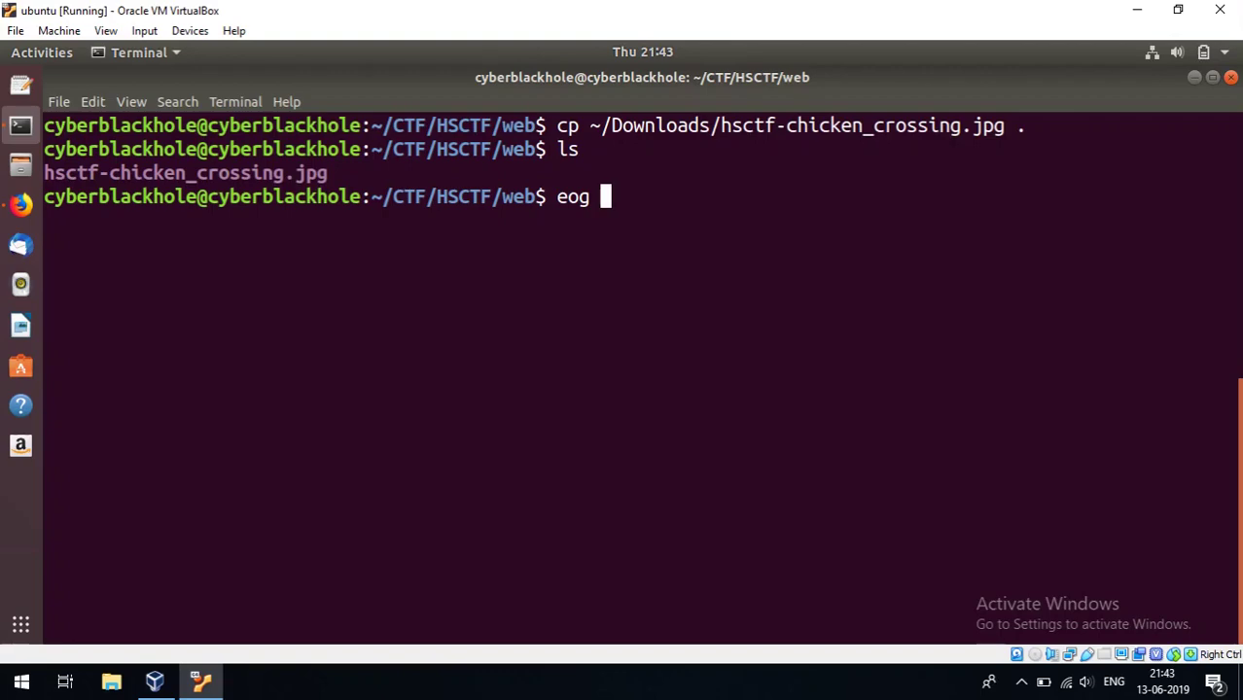
type(" hs")
key("Tab")
key("Return")
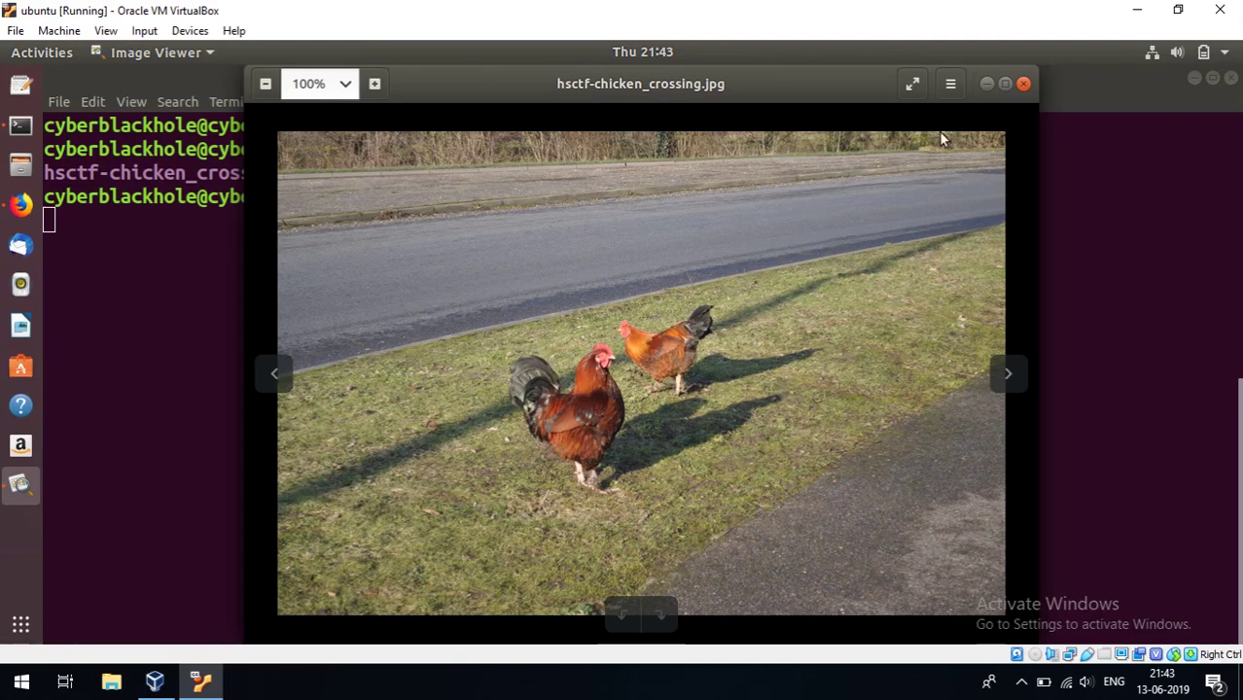
left_click(1024, 85)
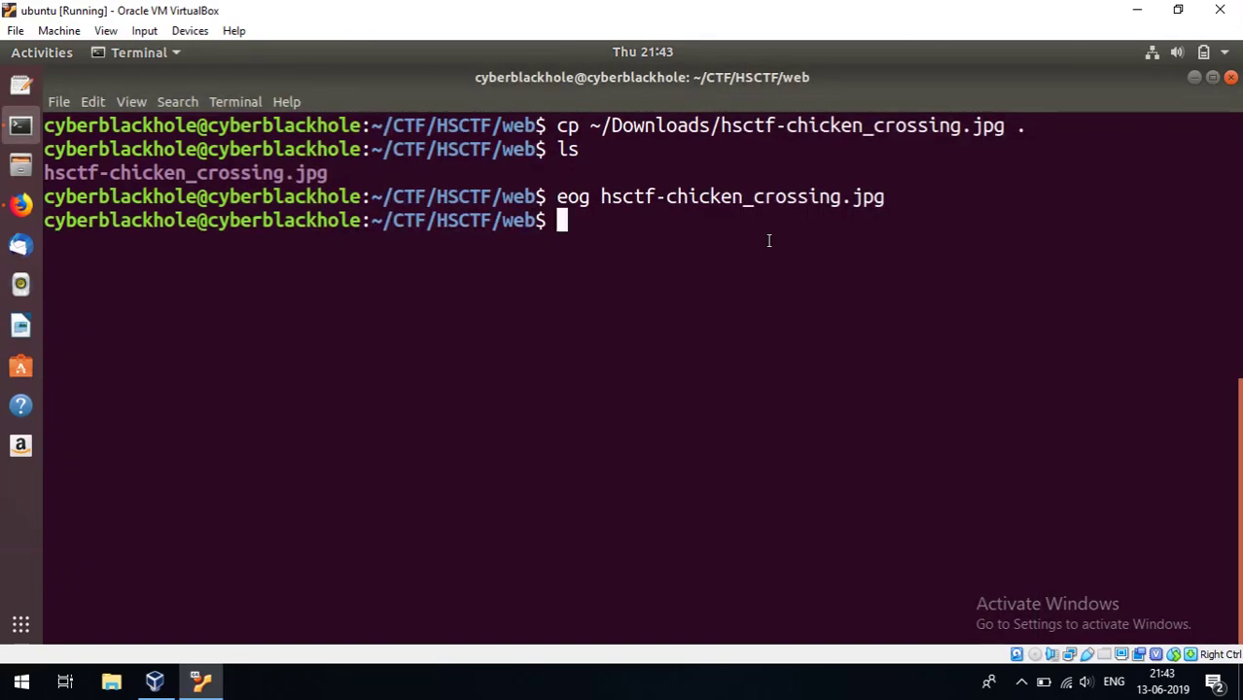
Step: Run strings on hsctf-chicken_crossing.jpg, highlight the hsctf flag at the end, and switch to Firefox
type("strings ")
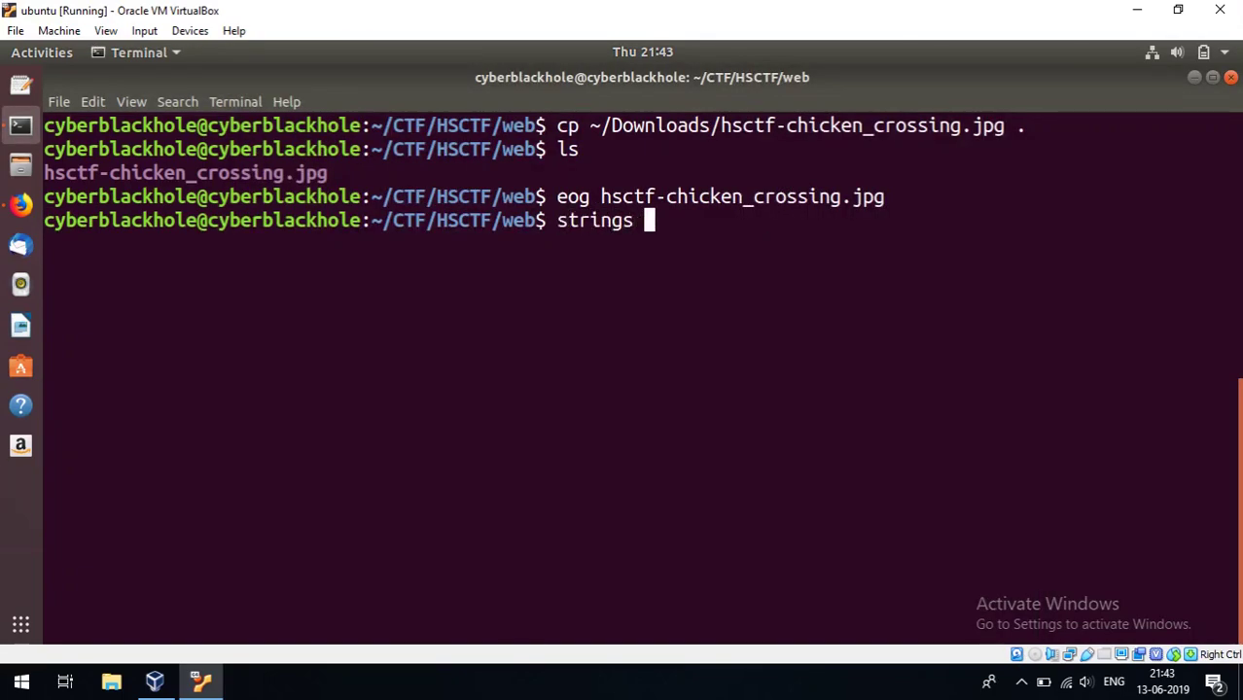
type("hs")
key("Tab")
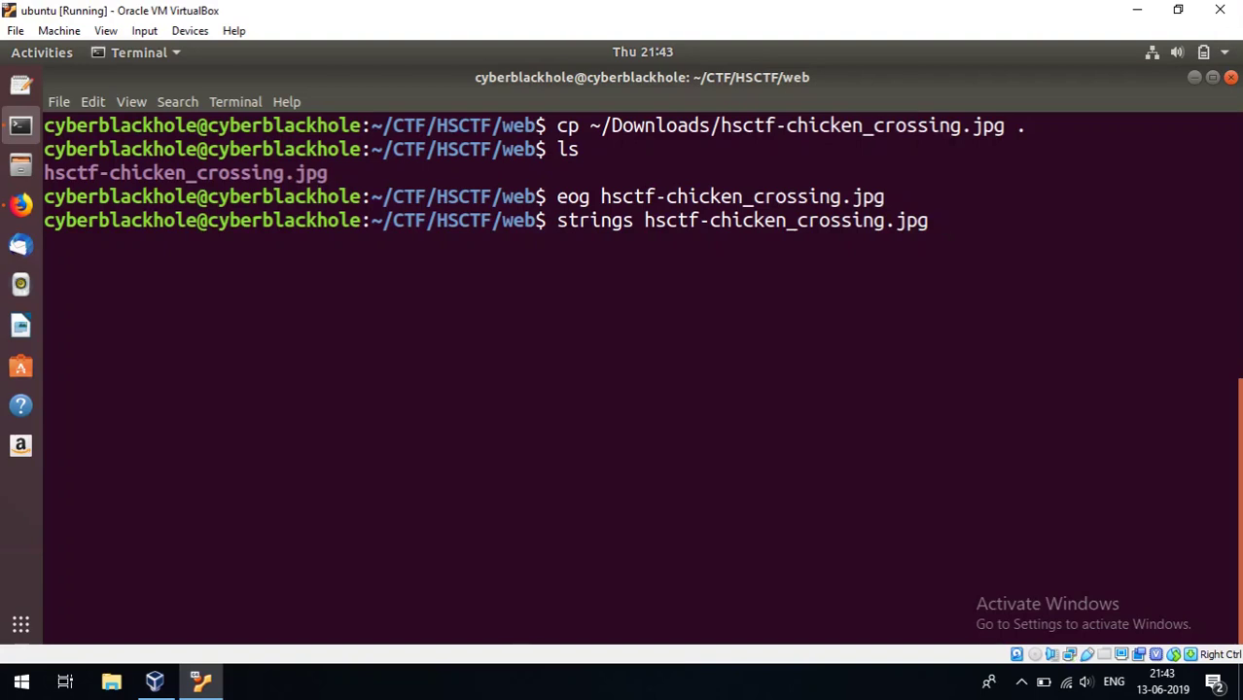
key("Return")
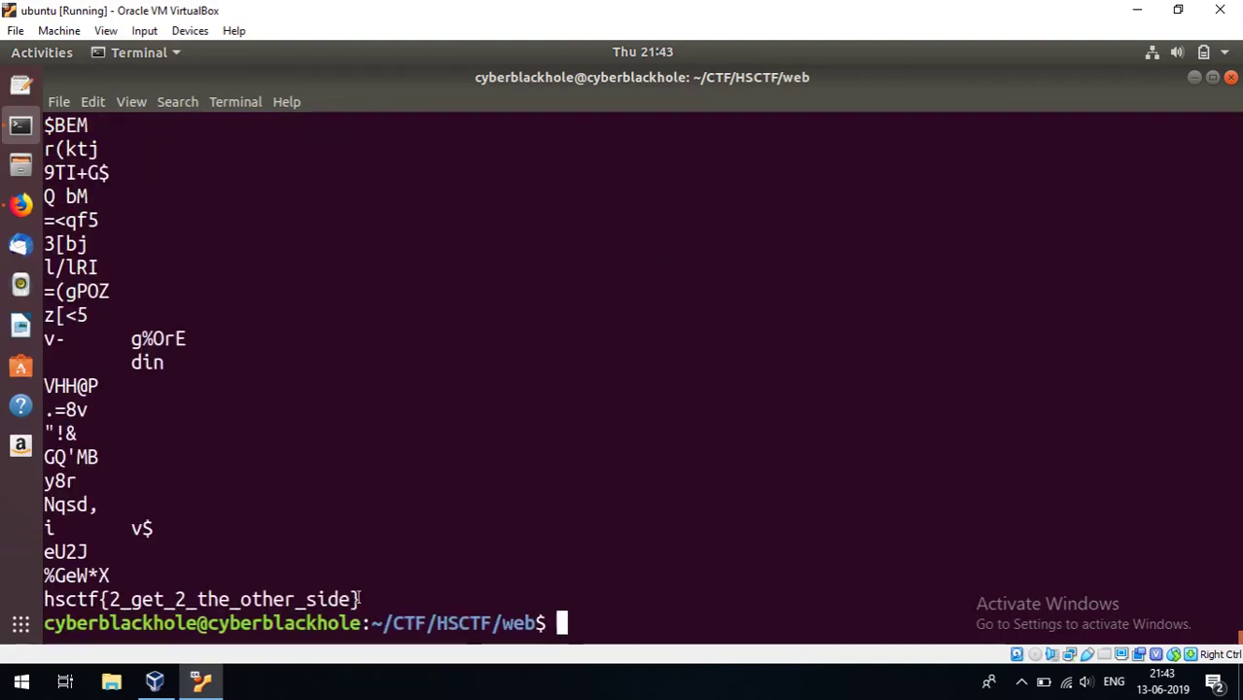
mouse_move(361, 600)
left_mouse_down()
mouse_move(44, 600)
mouse_move(354, 600)
left_mouse_up()
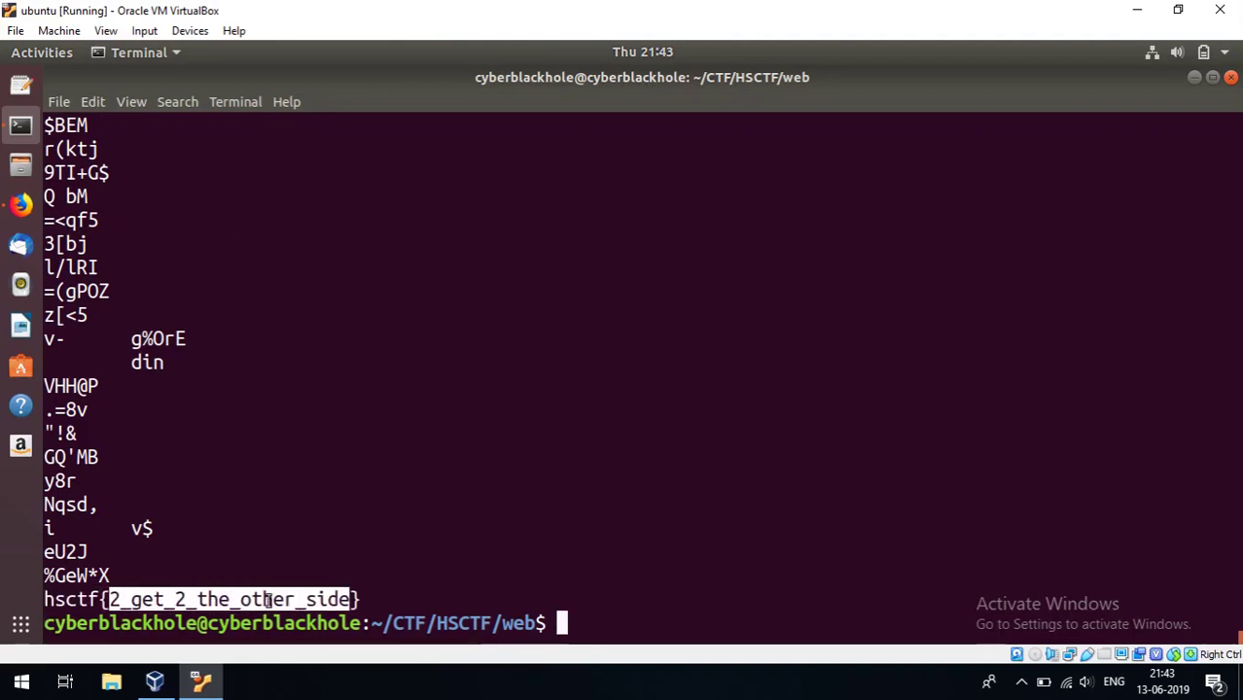
left_click(375, 603)
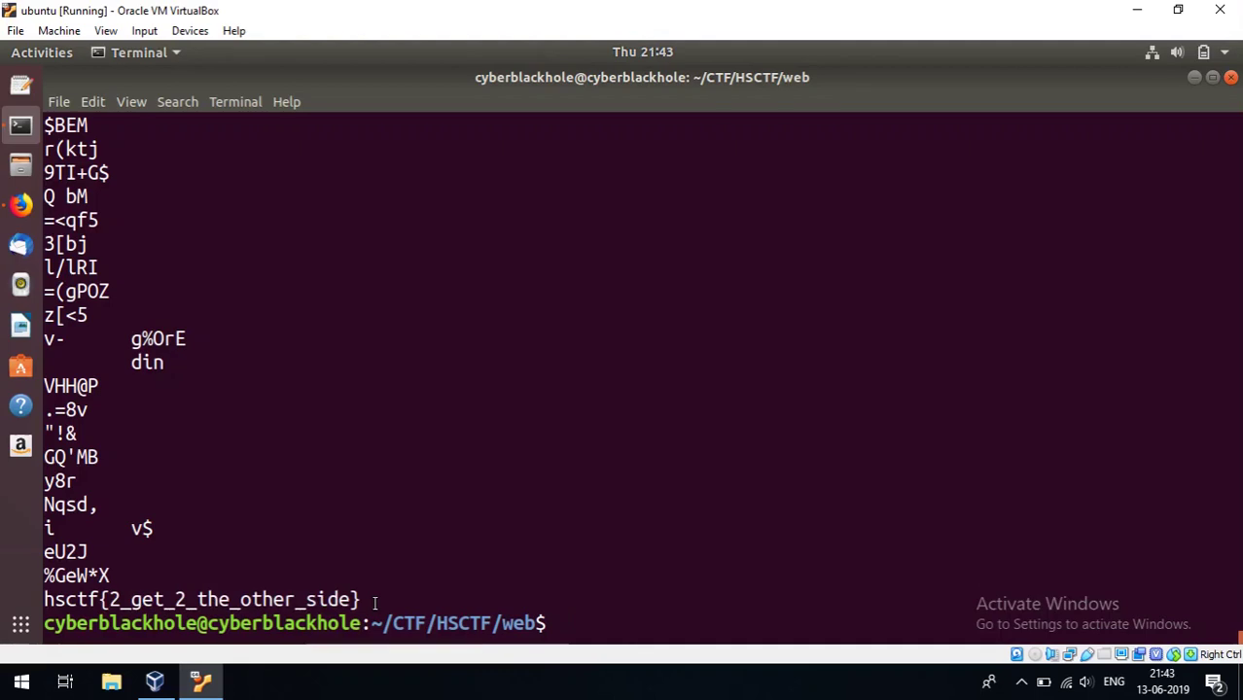
key("alt+Tab")
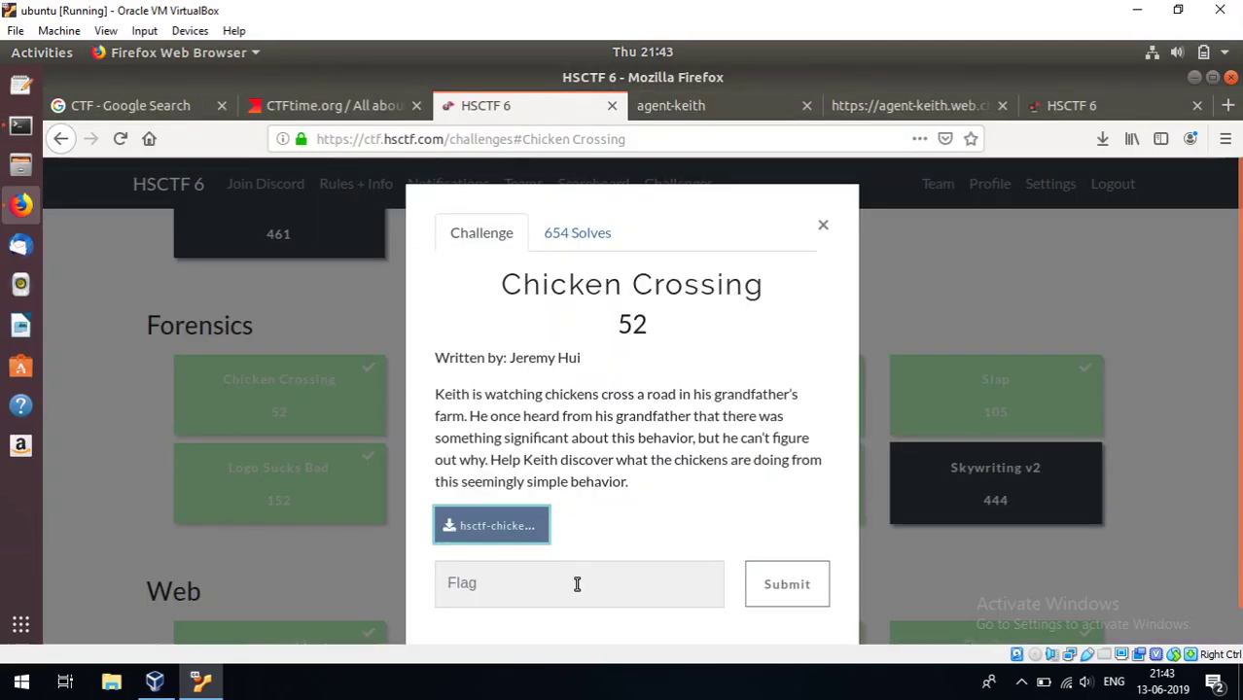
Step: Close the Chicken Crossing challenge window and switch back to the Terminal's flag output
left_click(577, 584)
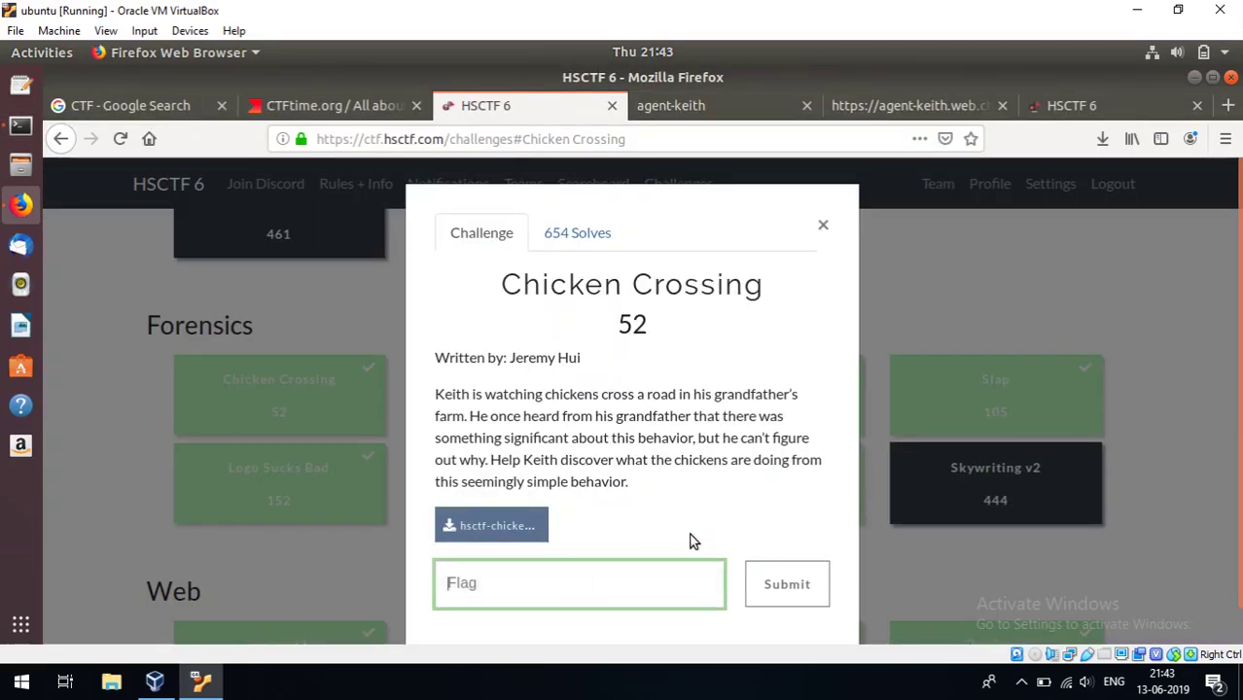
left_click(823, 224)
key("alt+Tab")
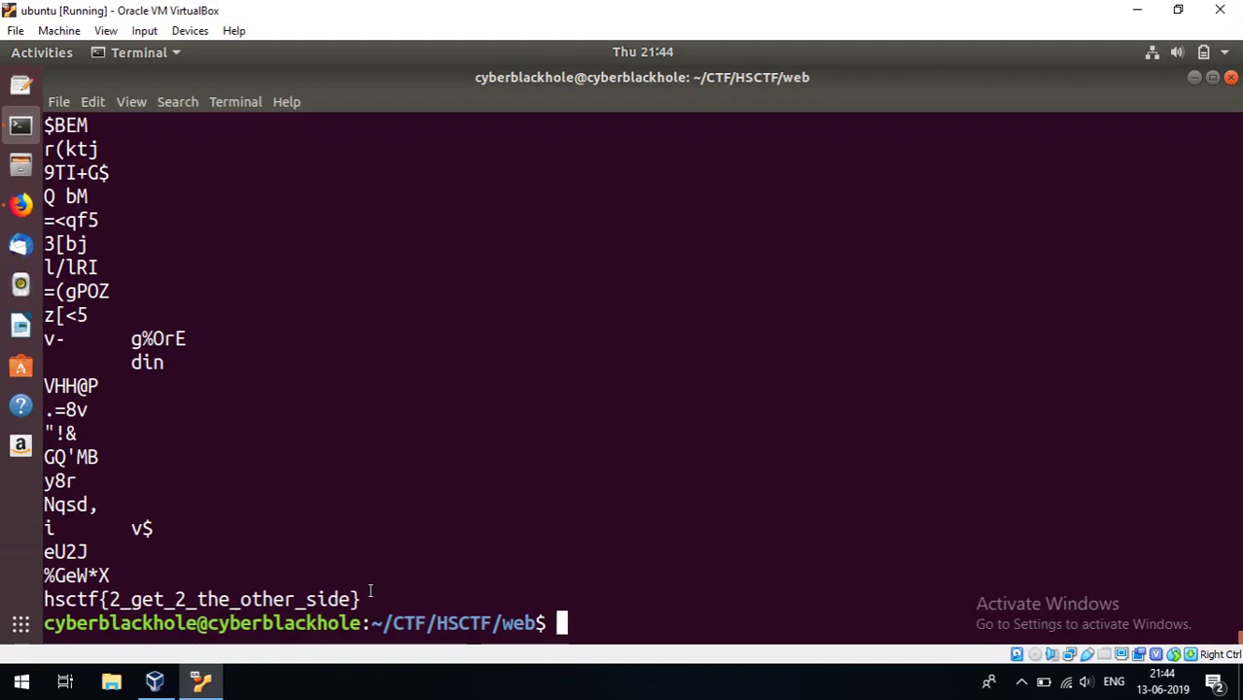
Step: Highlight the hsctf flag line, erase the retyped strings command, and return to Firefox
type("strings hsctf-chicken_crossing.jpg")
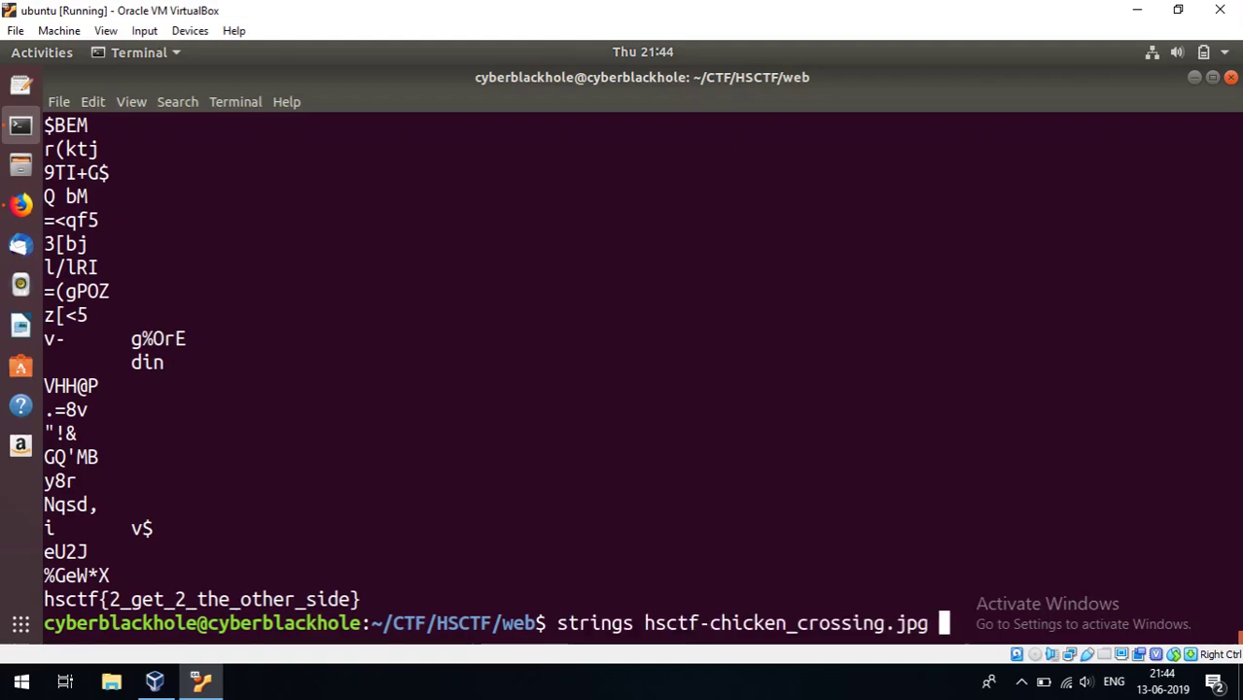
double_click(716, 628)
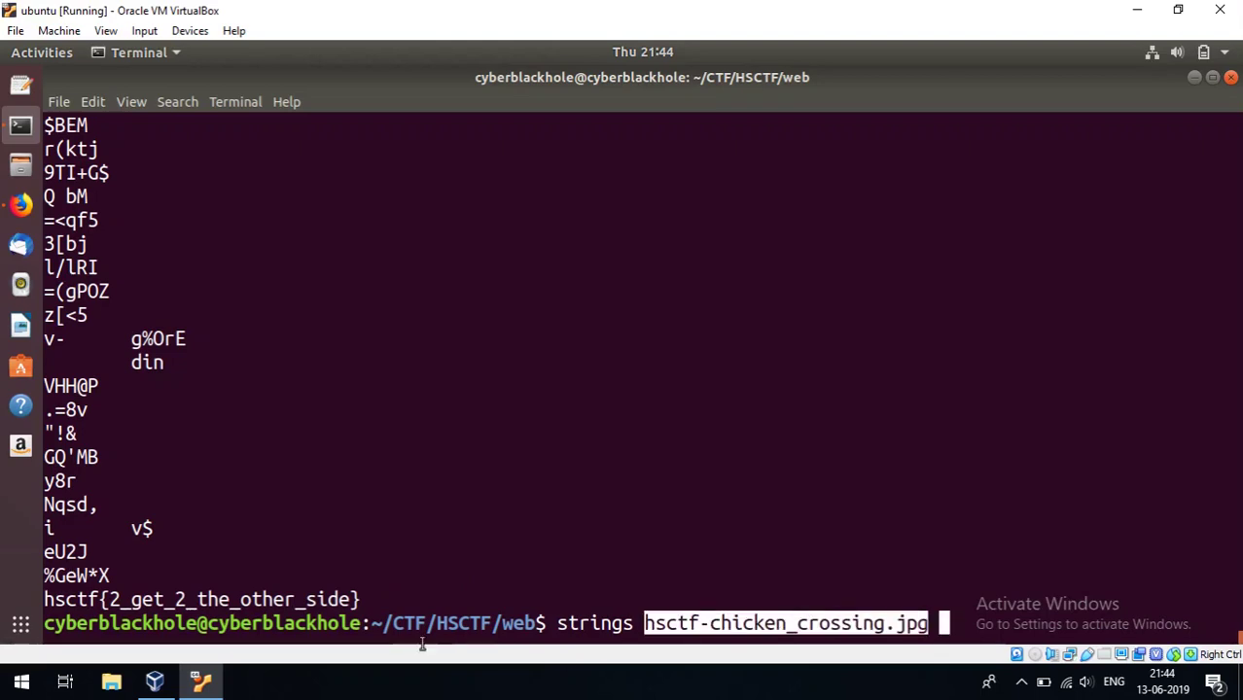
left_click_drag(367, 600, 45, 600)
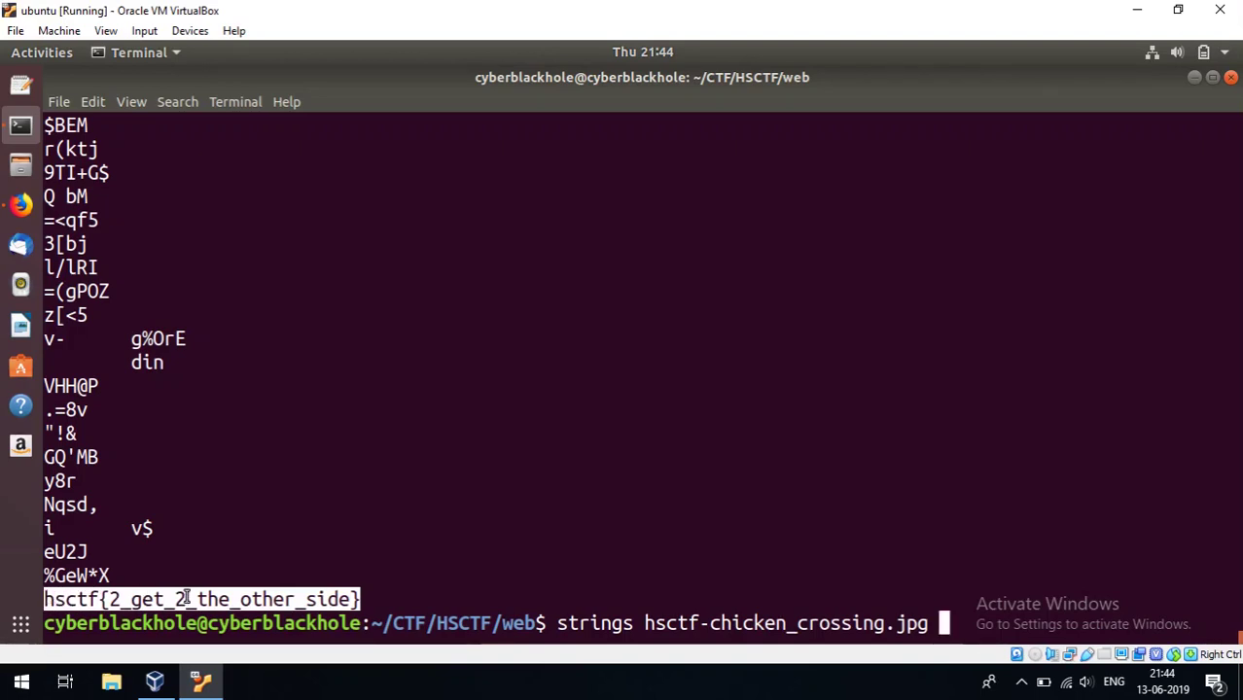
left_click(604, 577)
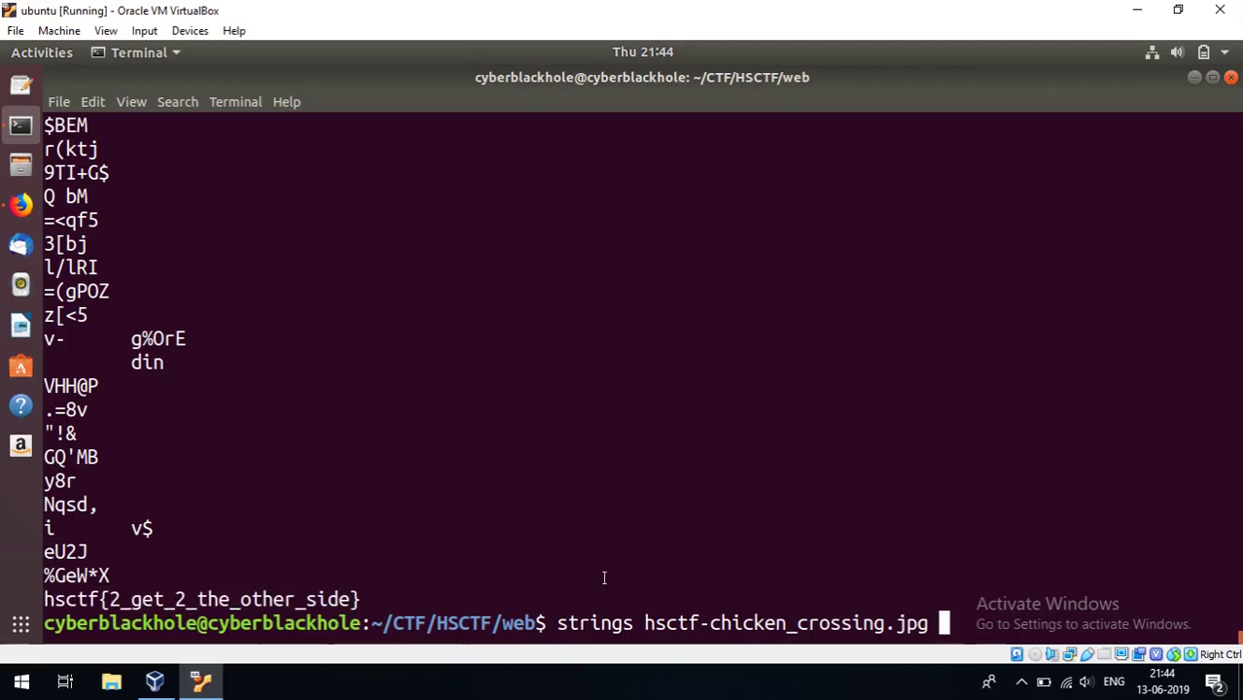
key("BackSpace")
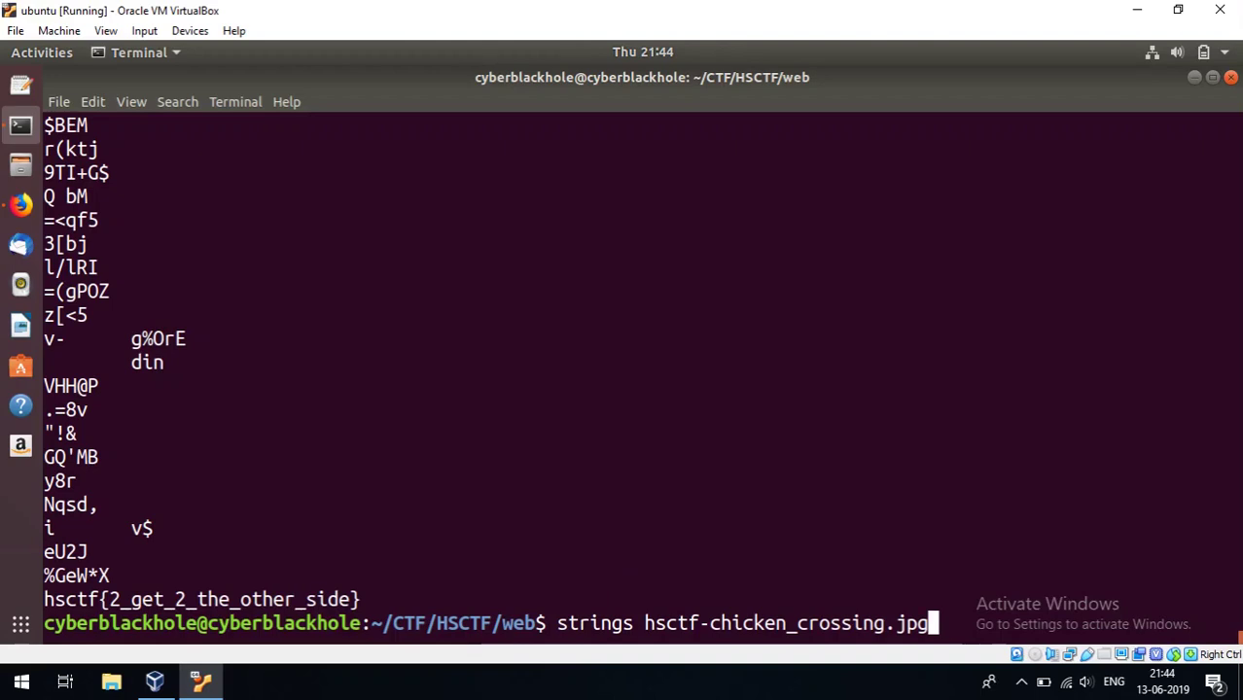
key("BackSpace")
key("BackSpace")
key("BackSpace")
key("BackSpace")
key("BackSpace")
key("BackSpace")
key("BackSpace")
key("BackSpace")
key("BackSpace")
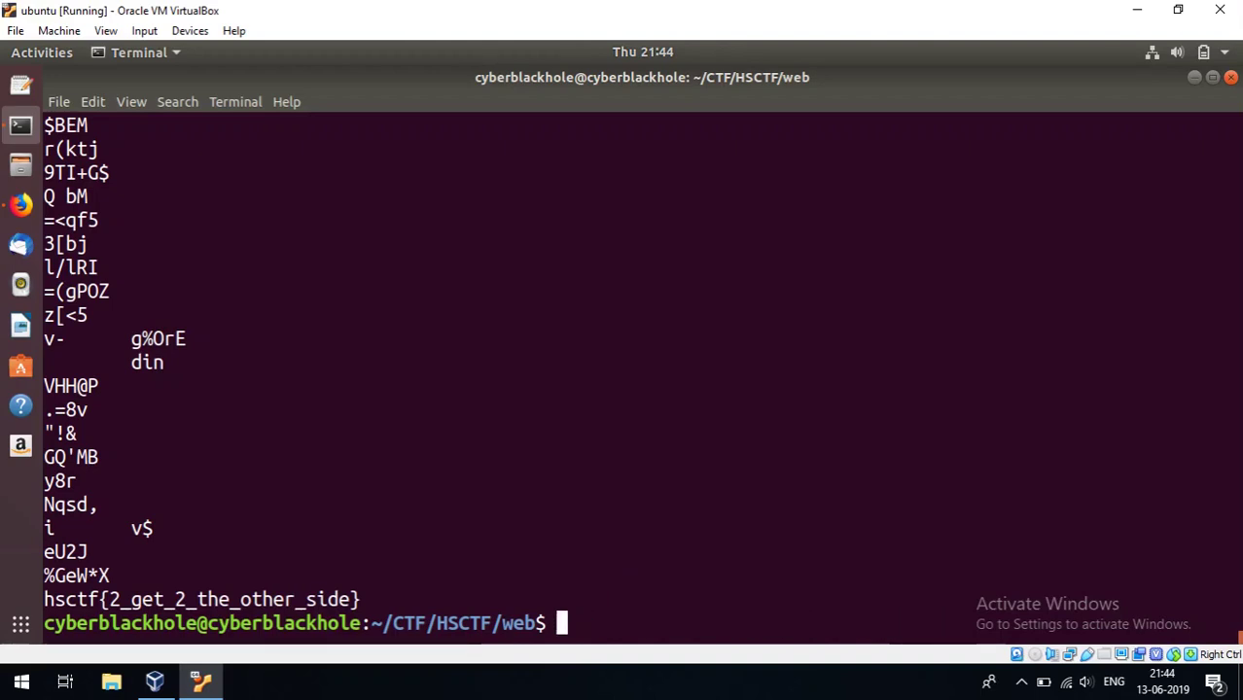
key("alt+Tab")
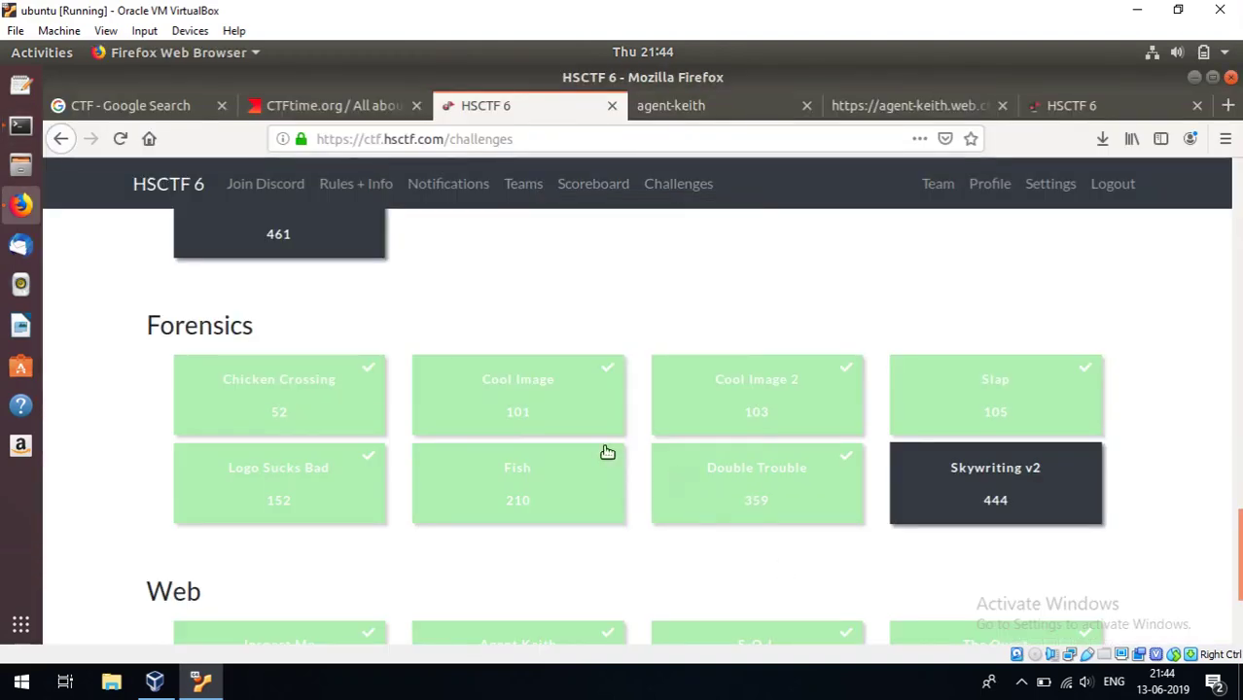
Step: Open the Cool Image (101) challenge and save cool.pdf (59.1 KB) to disk
left_click(544, 402)
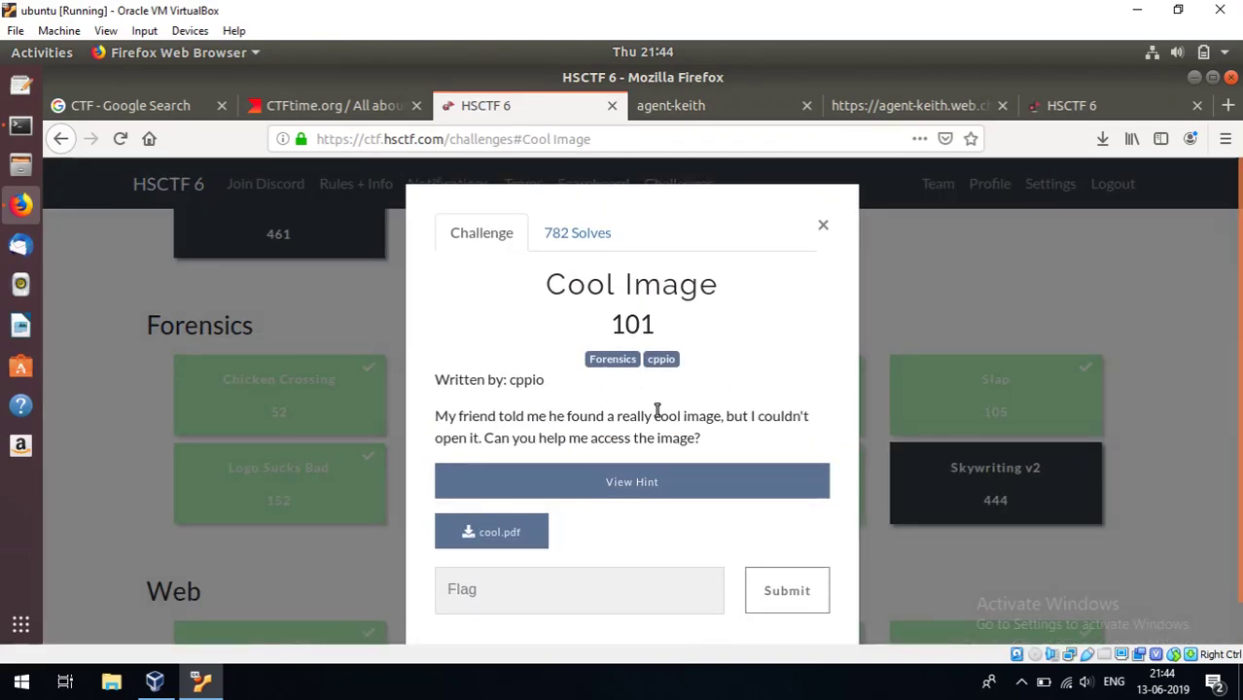
left_click(507, 543)
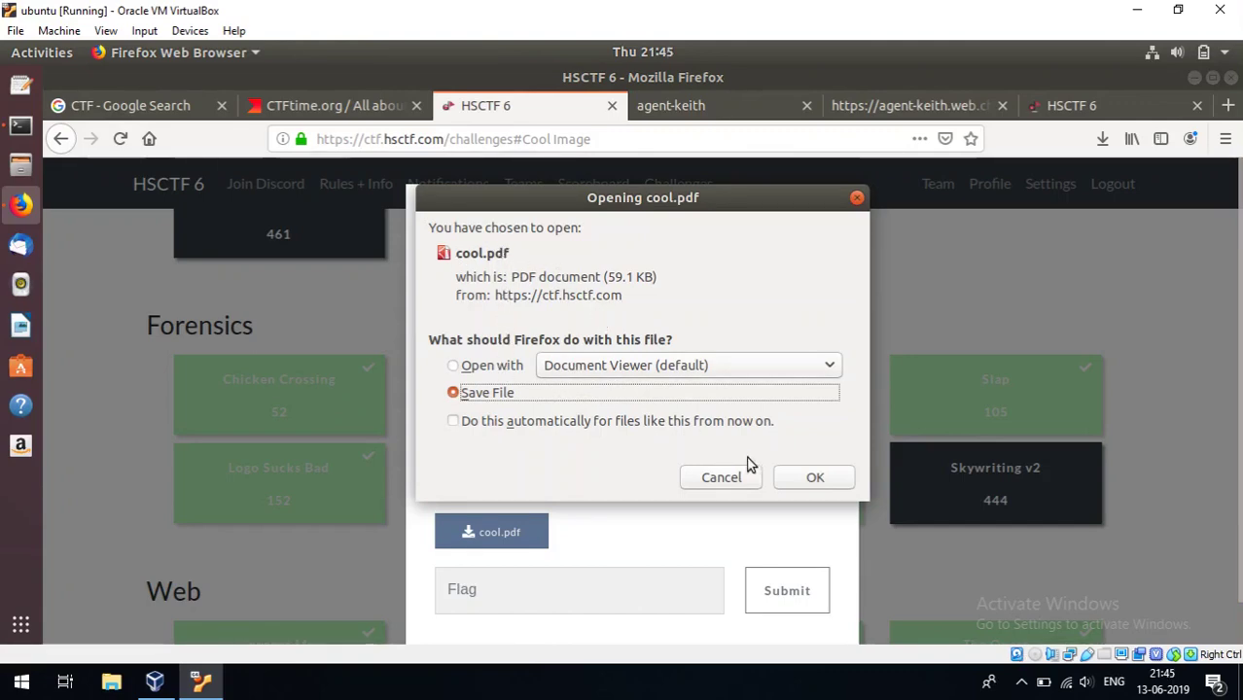
left_click(803, 478)
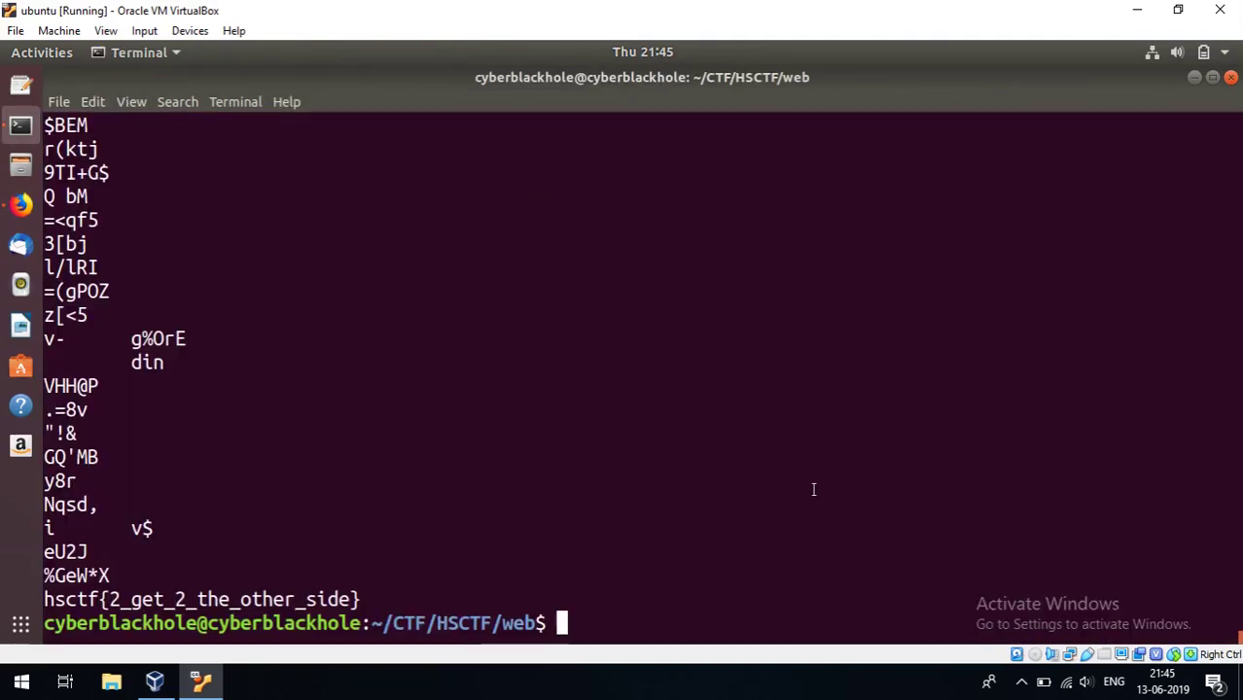
Step: Move cool.pdf from ~/Downloads into the current web folder and list it
type("mv ~/F")
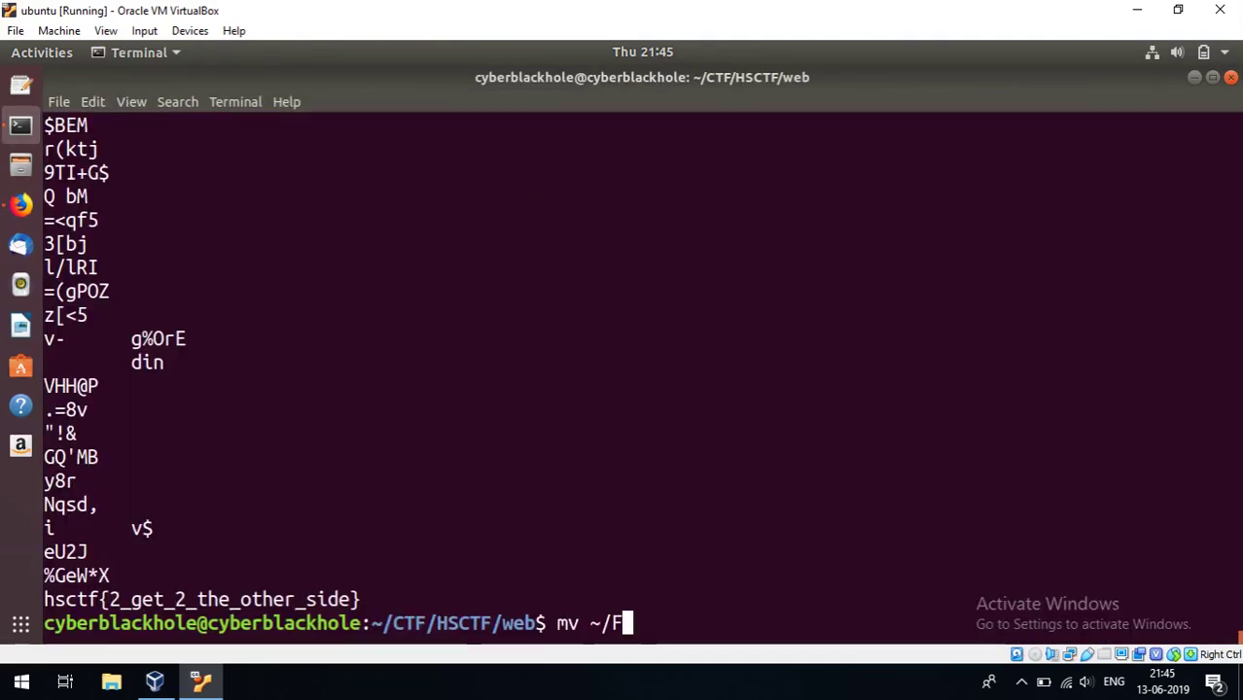
key("BackSpace")
type("Dow")
key("Tab")
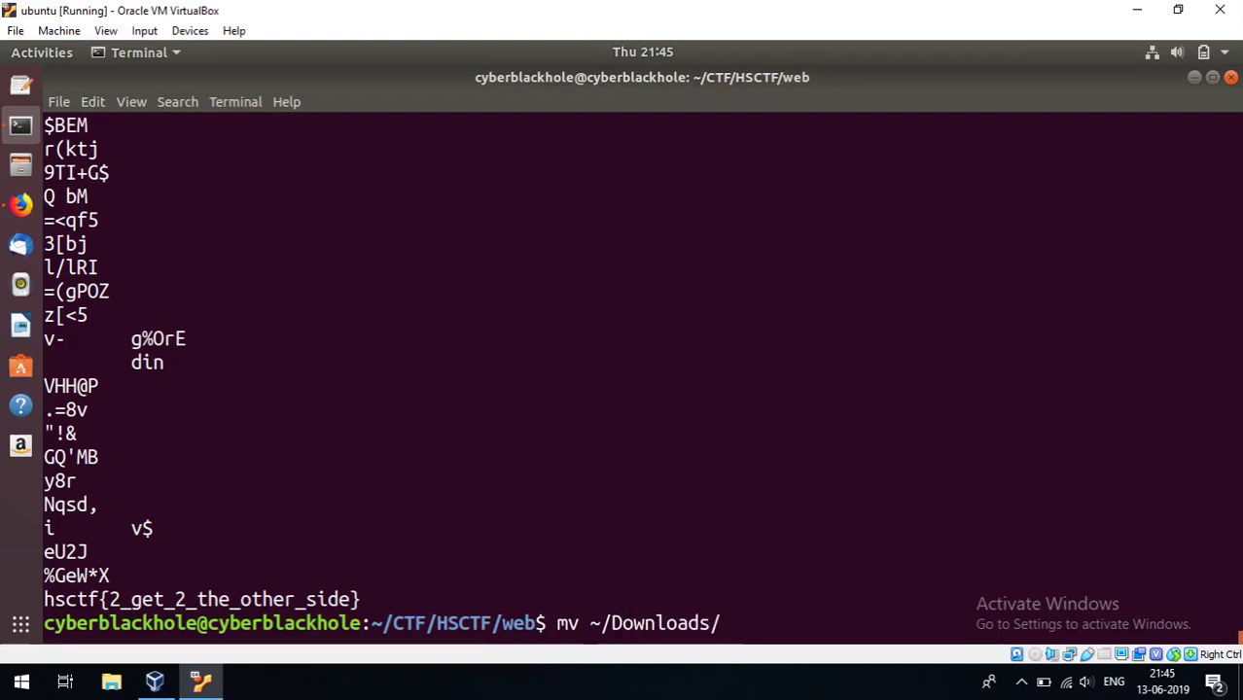
key("Tab")
key("Tab")
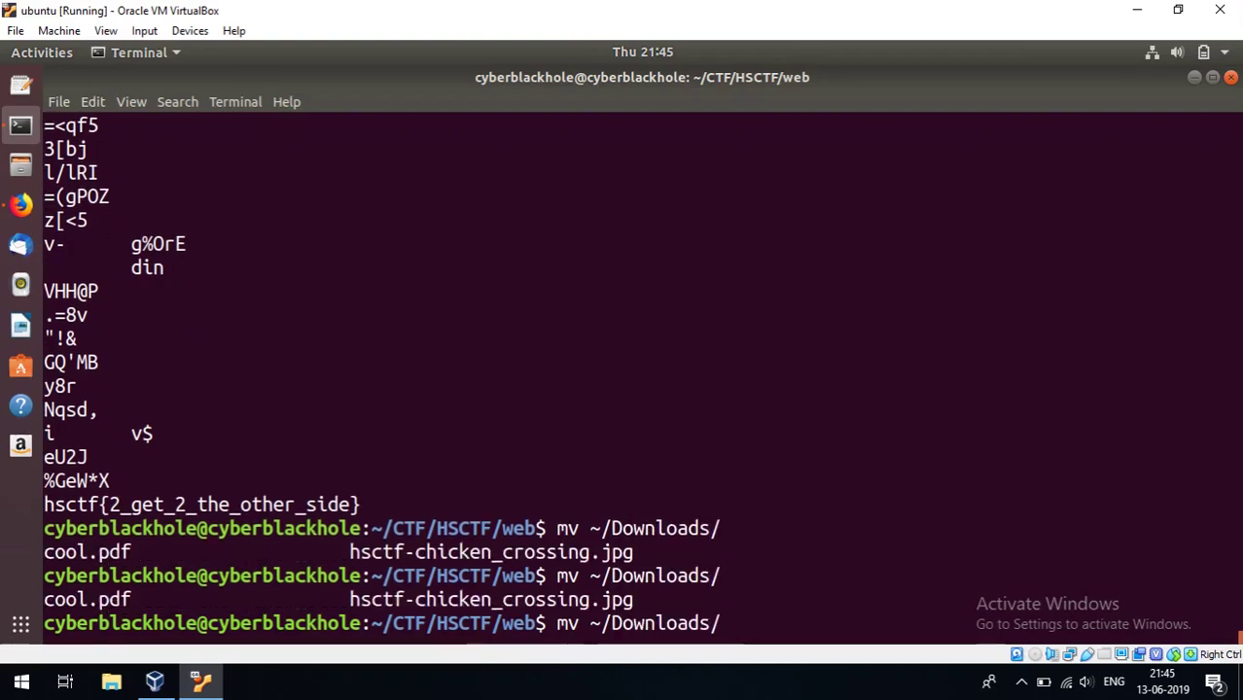
type("co")
key("Tab")
type(".")
key("Return")
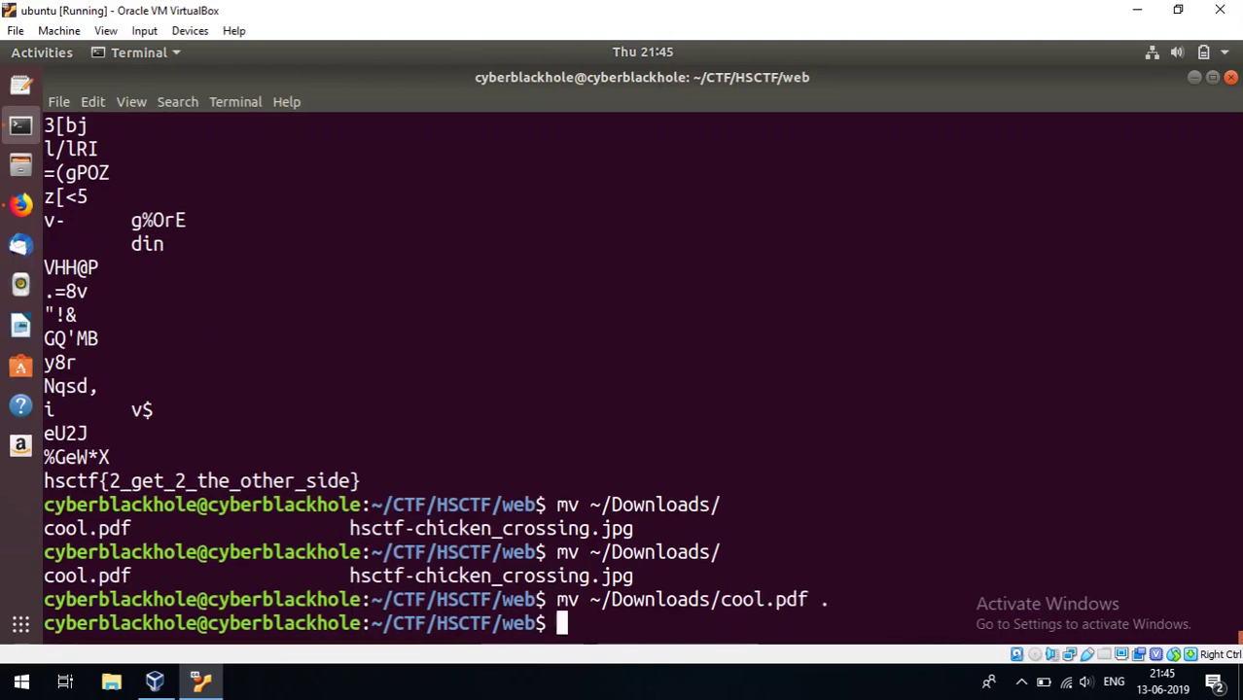
type("ls")
key("Return")
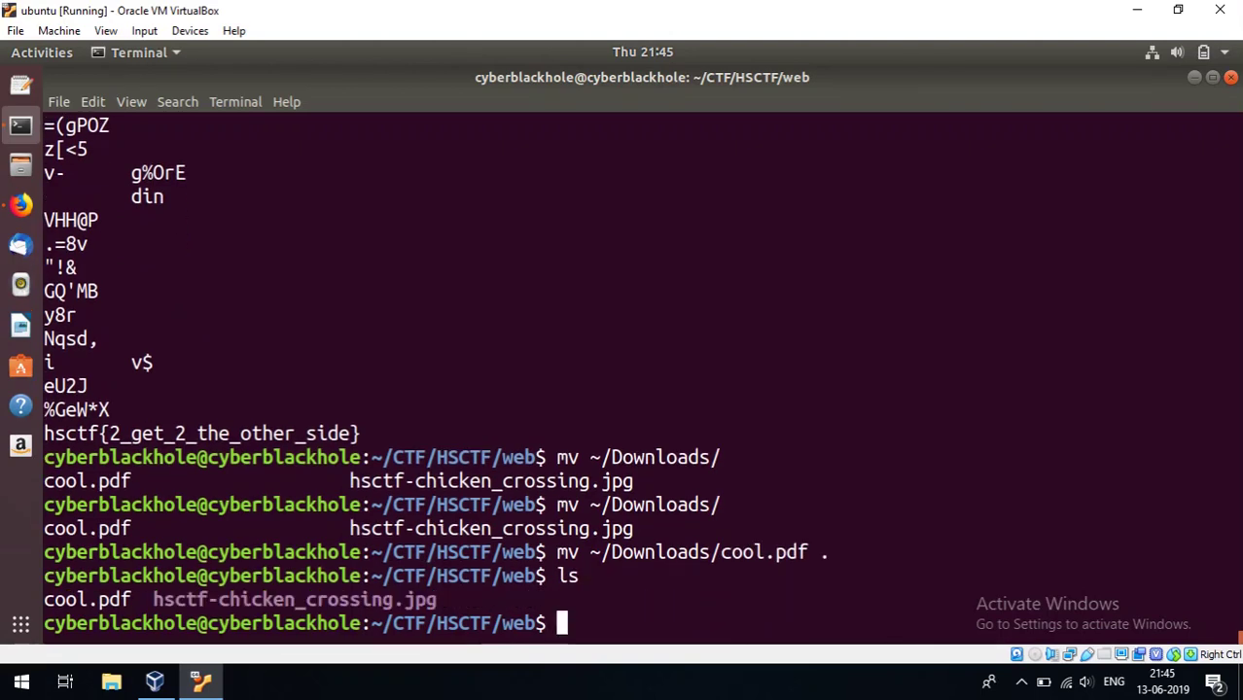
Step: Check cool.pdf's real type with file, revealing PNG image data
type("file ")
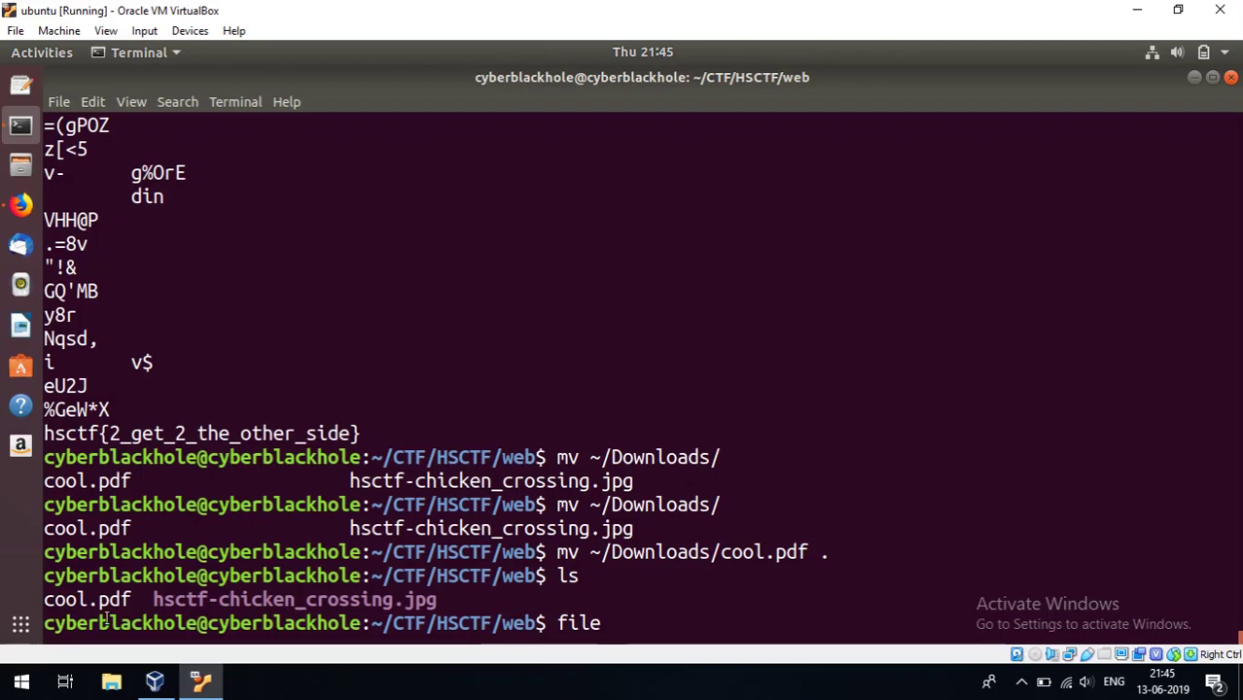
type("c")
key("Tab")
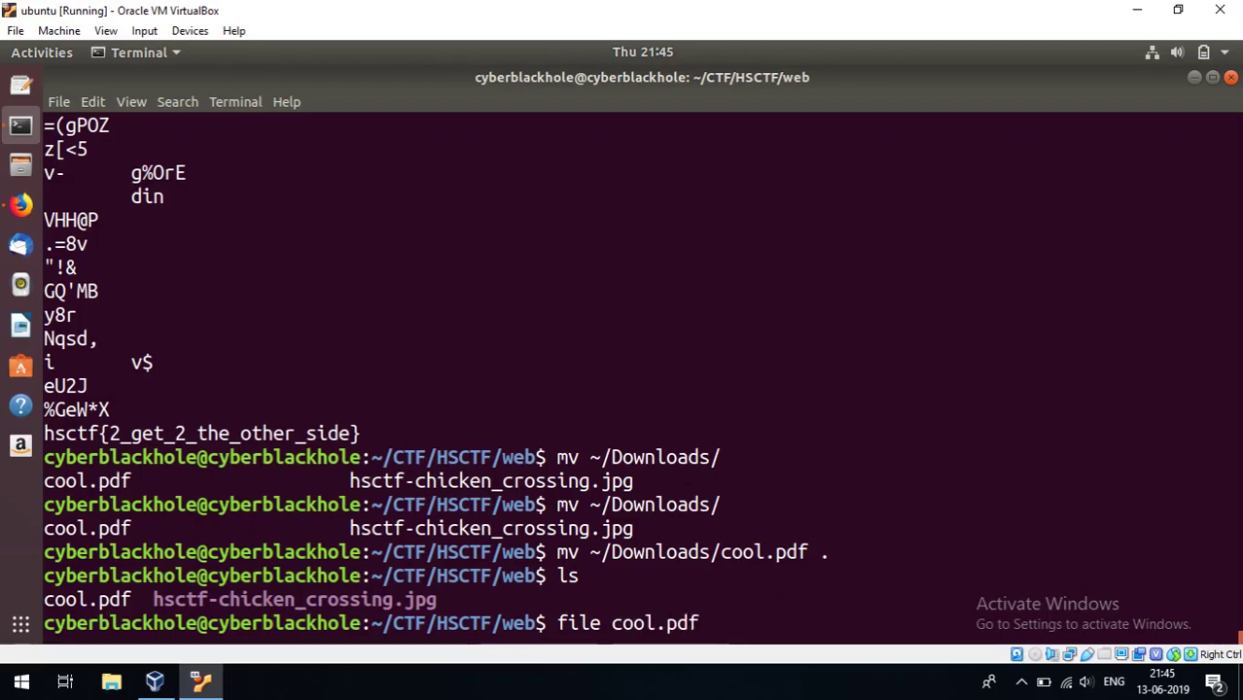
key("Return")
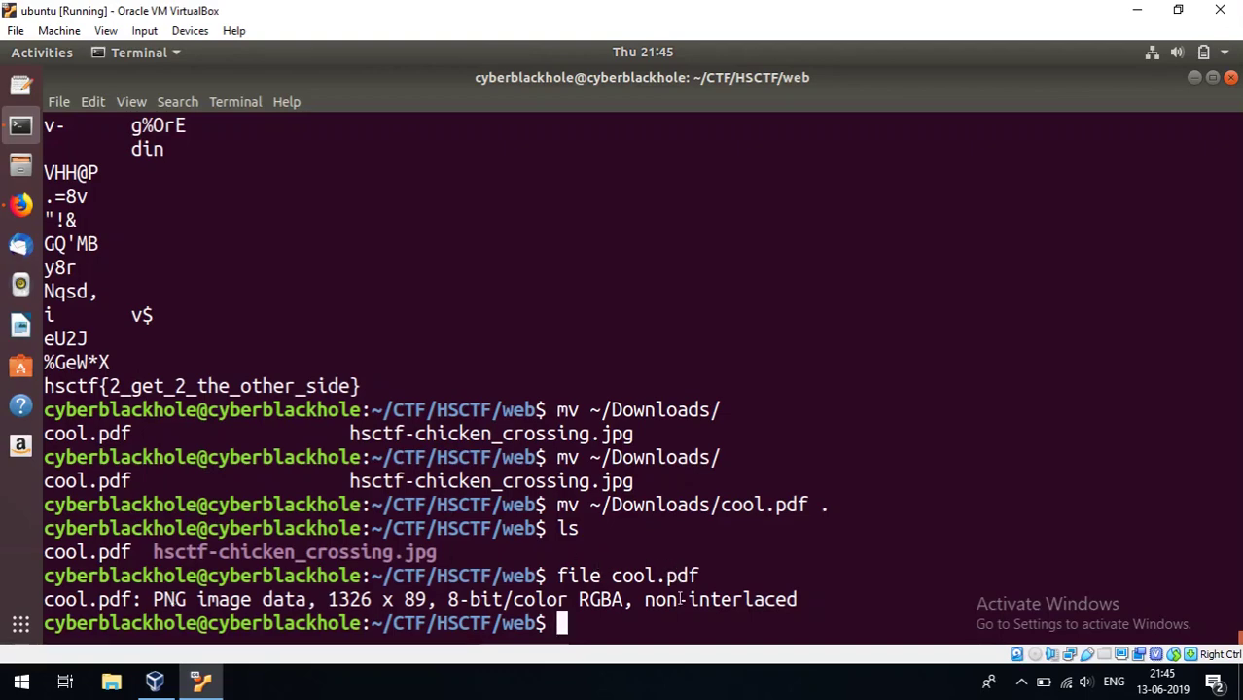
Step: Rename cool.pdf to cool.png, then clear the screen and relist the folder
type("mv c")
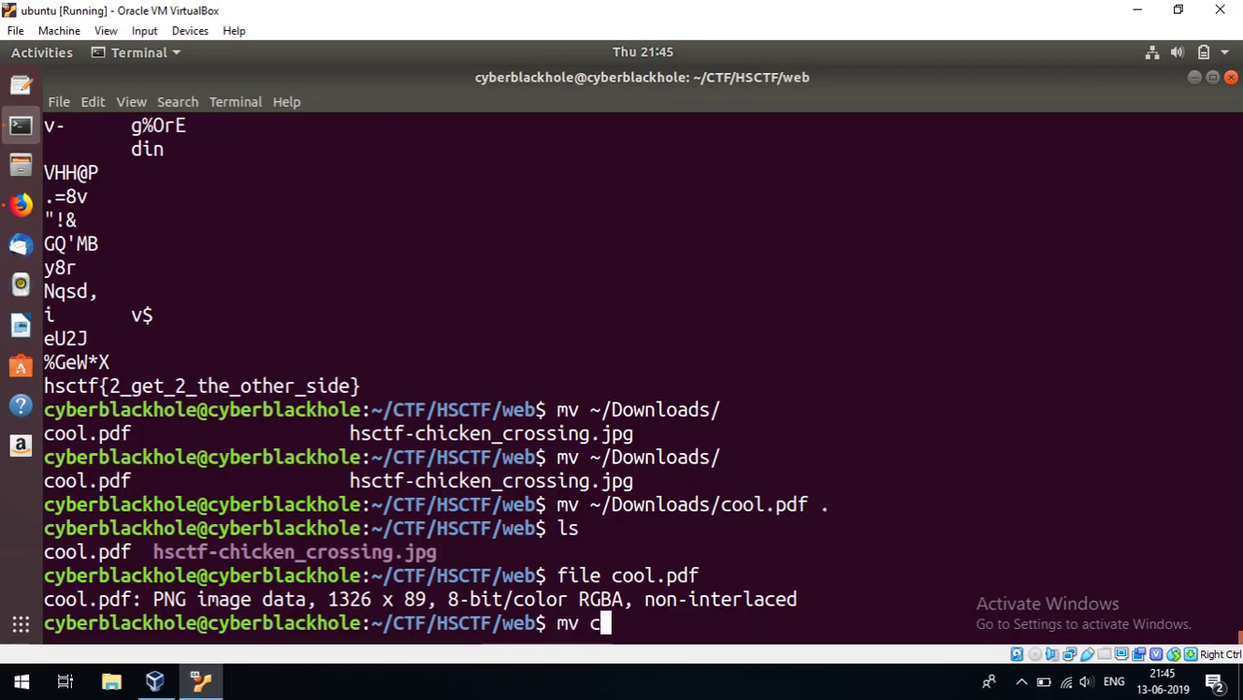
key("Tab")
type("c")
key("Tab")
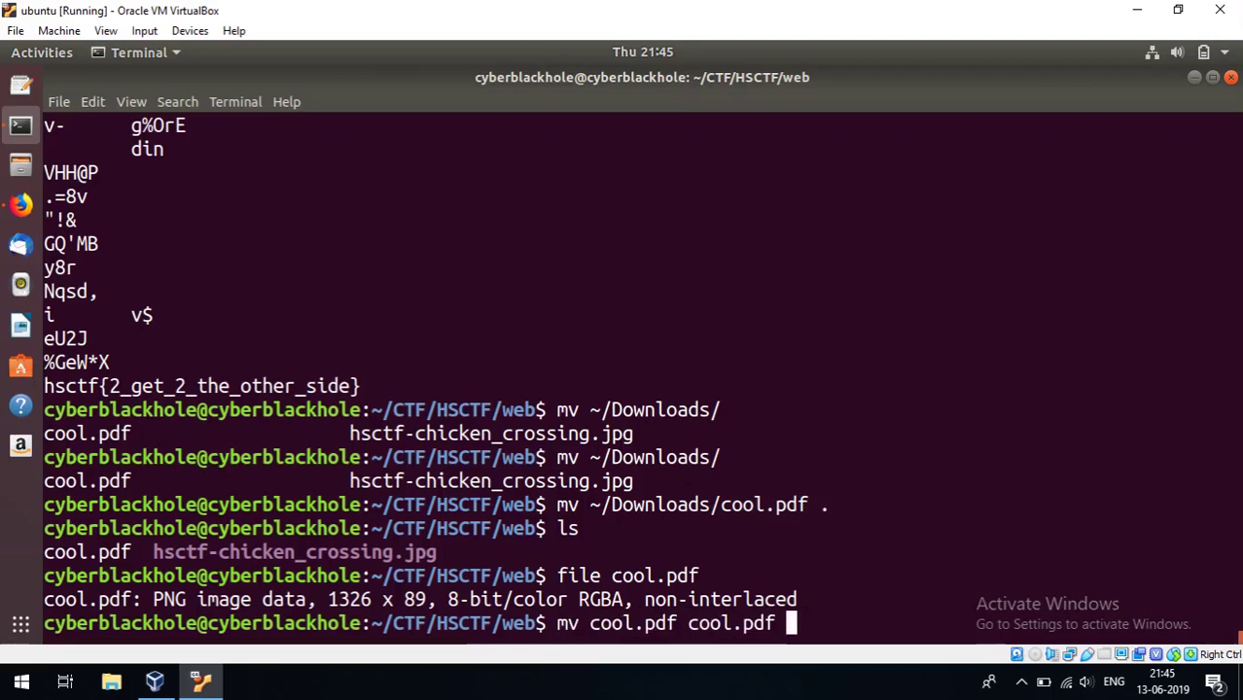
key("BackSpace")
key("BackSpace")
key("BackSpace")
key("BackSpace")
type("png")
key("Return")
key("Return")
key("Return")
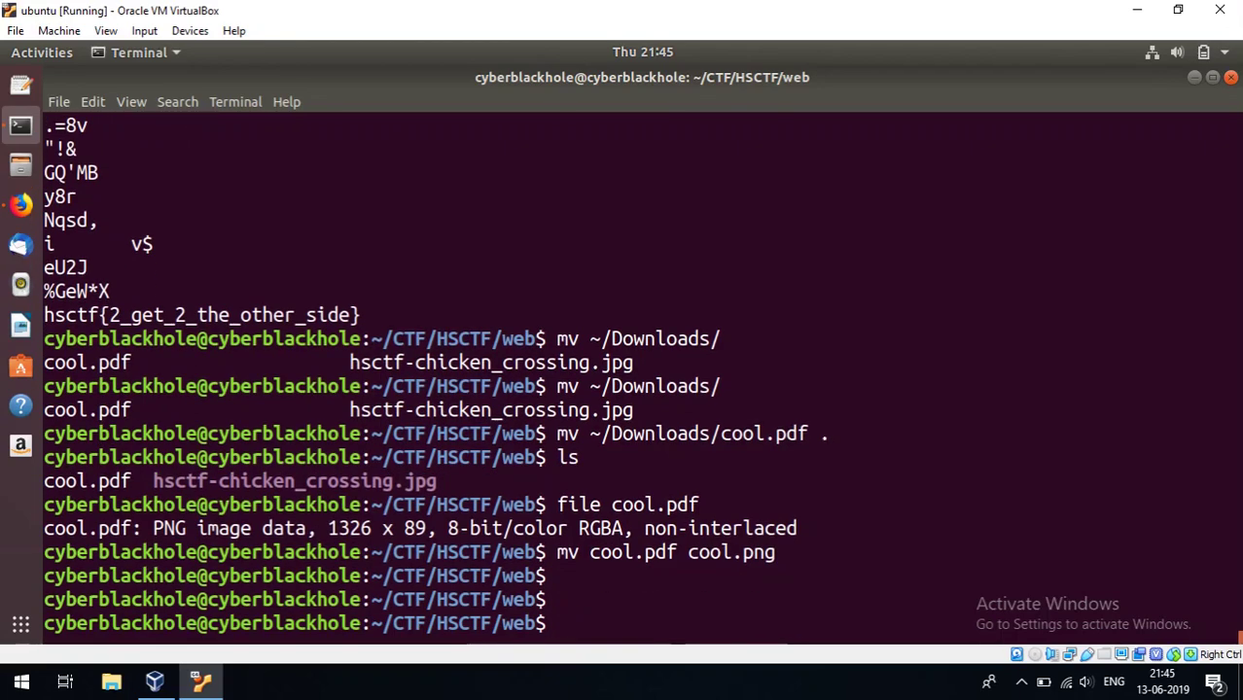
type("clear")
key("Return")
type("ls")
key("Return")
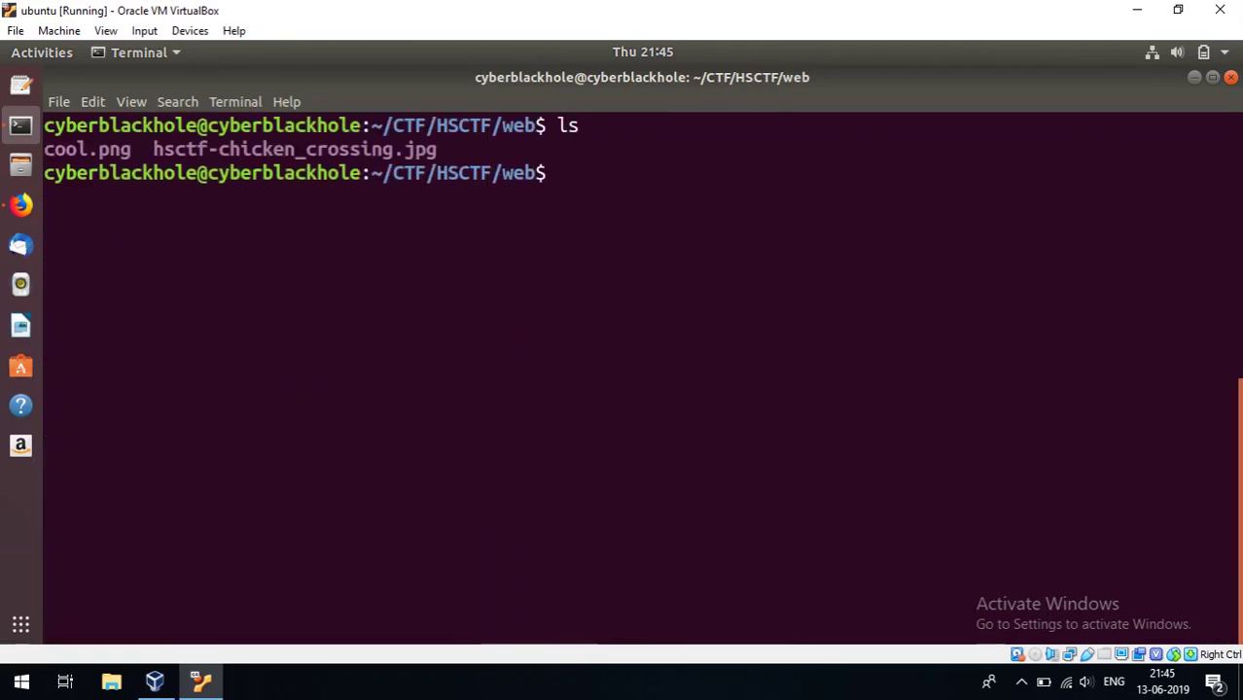
Step: View cool.png in eog to read the flag, then close the viewer
type("eog coo")
key("Tab")
key("Return")
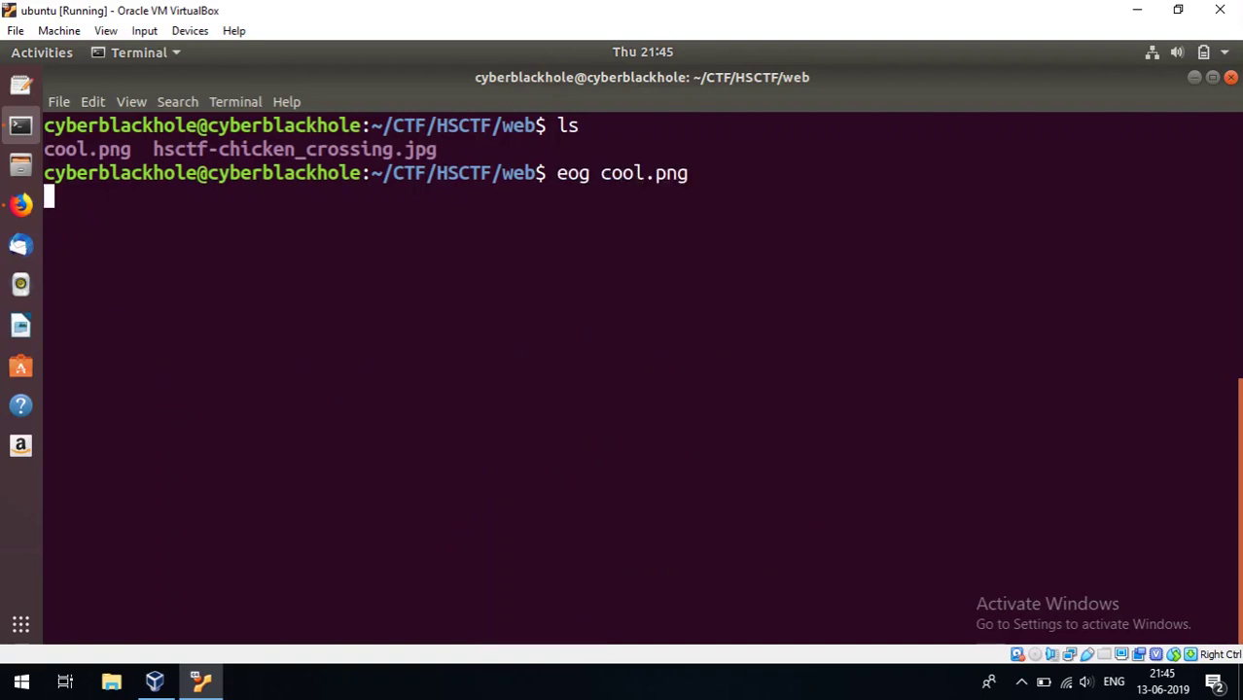
mouse_move(561, 440)
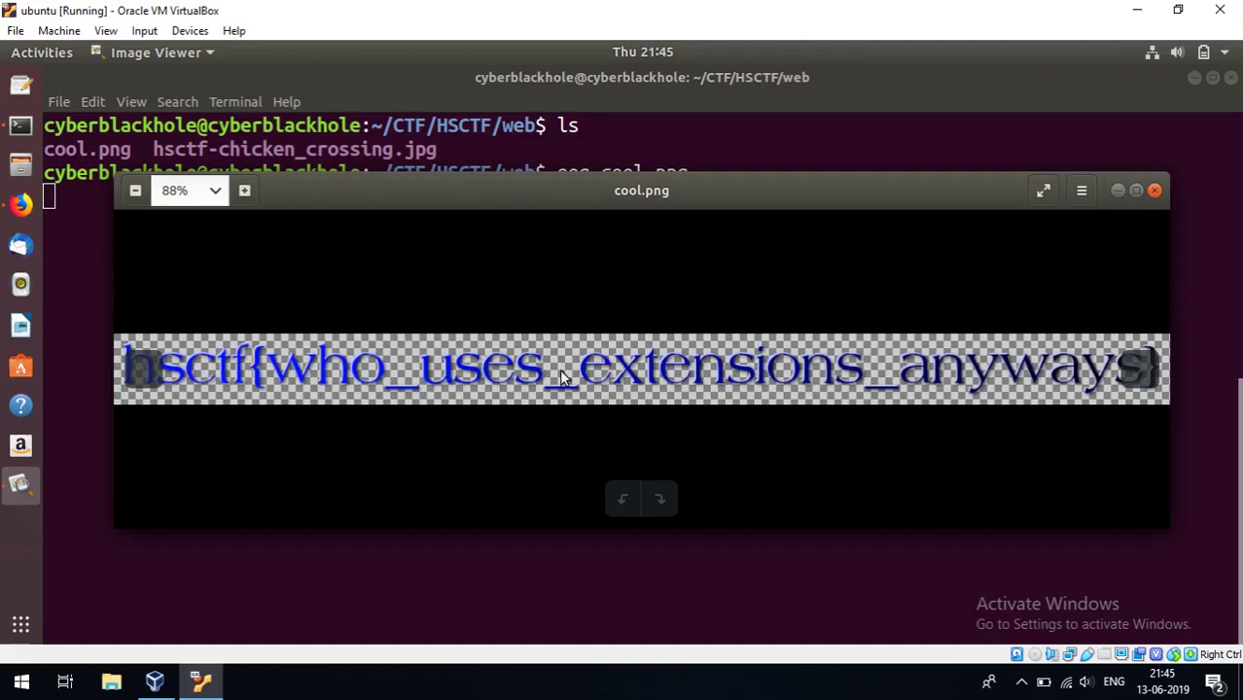
left_click(1156, 191)
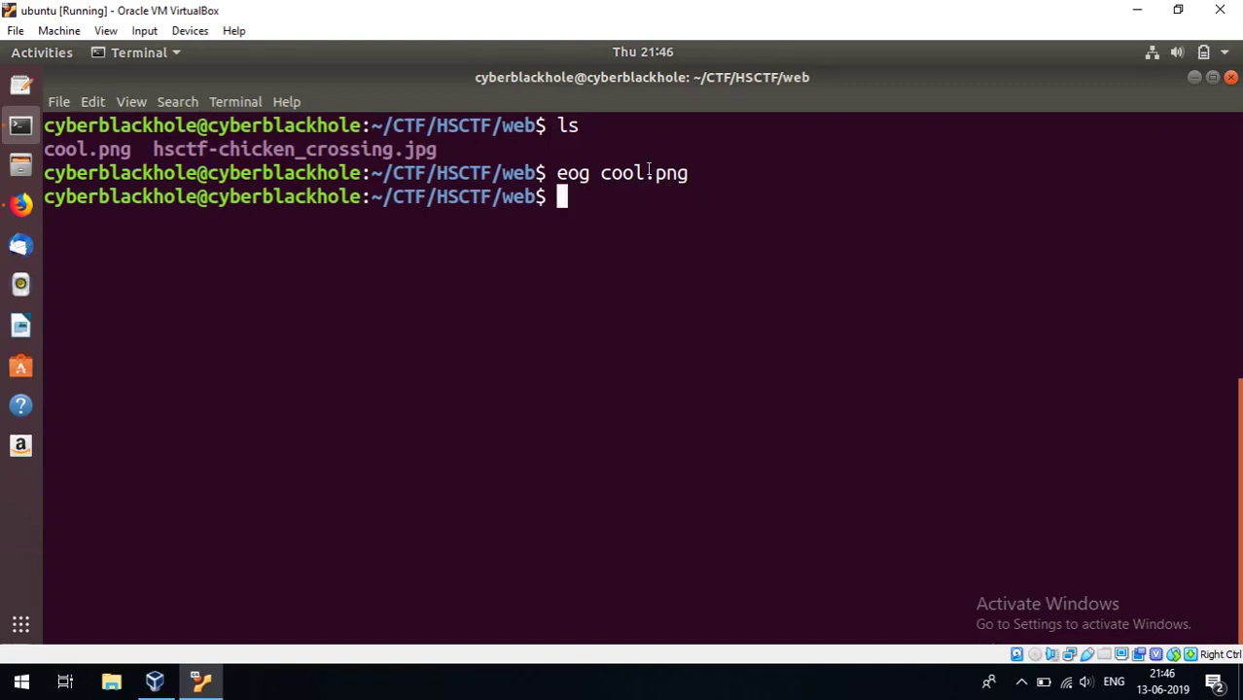
Step: Run file cool.png to confirm it is 1326 x 89 PNG data
left_click_drag(646, 174, 687, 174)
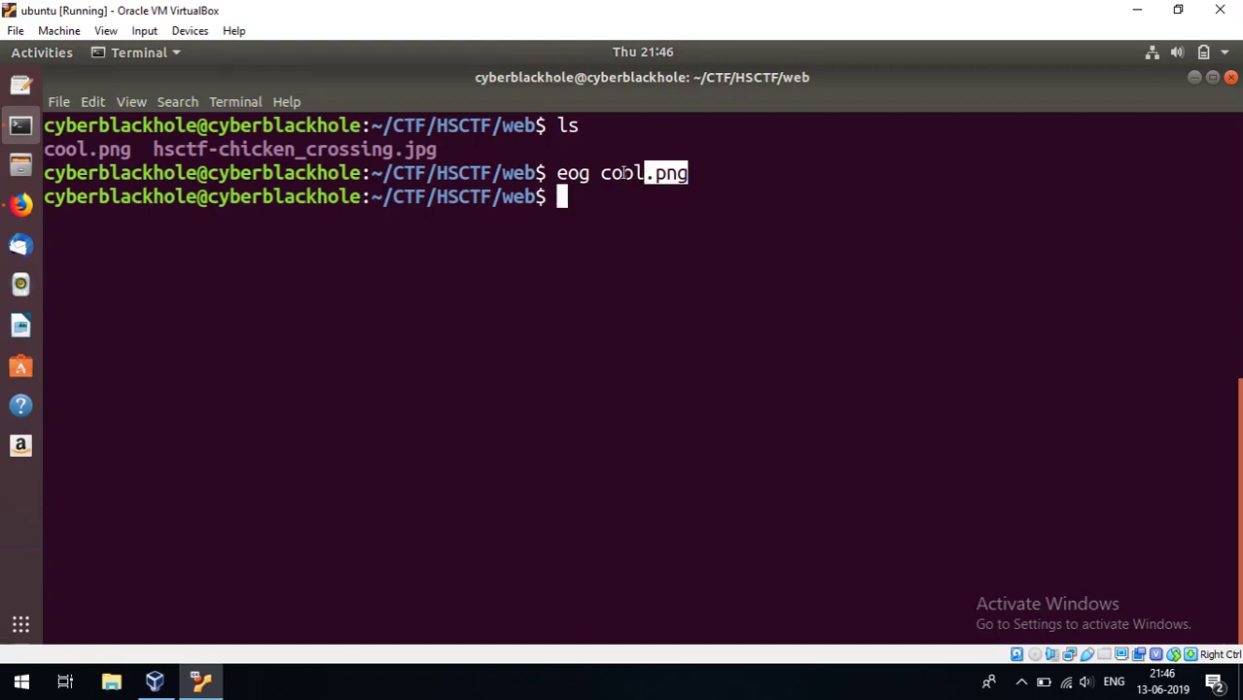
double_click(647, 176)
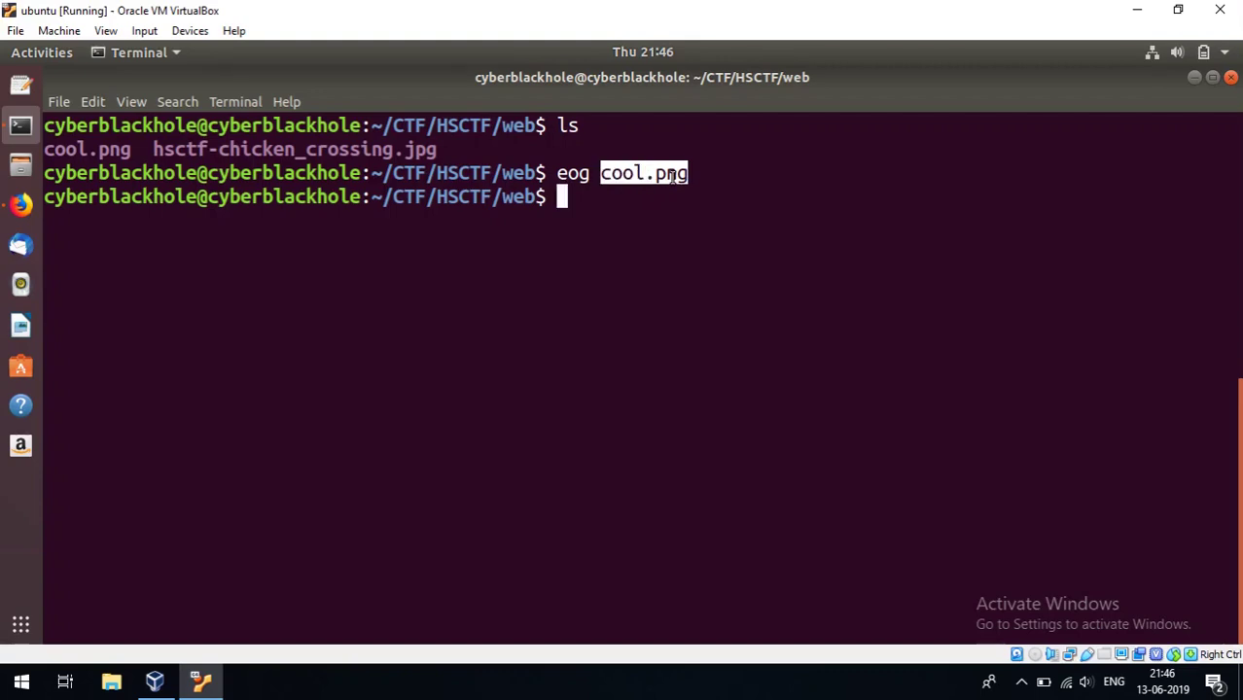
left_click(669, 177)
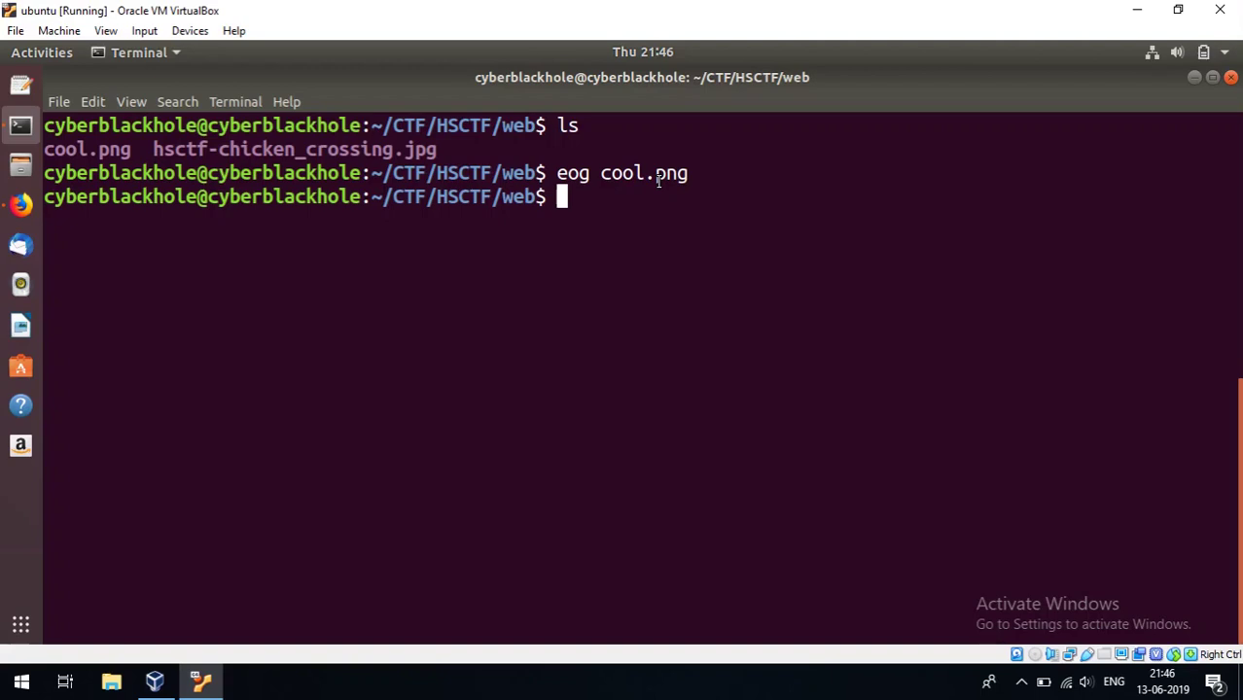
type("file co")
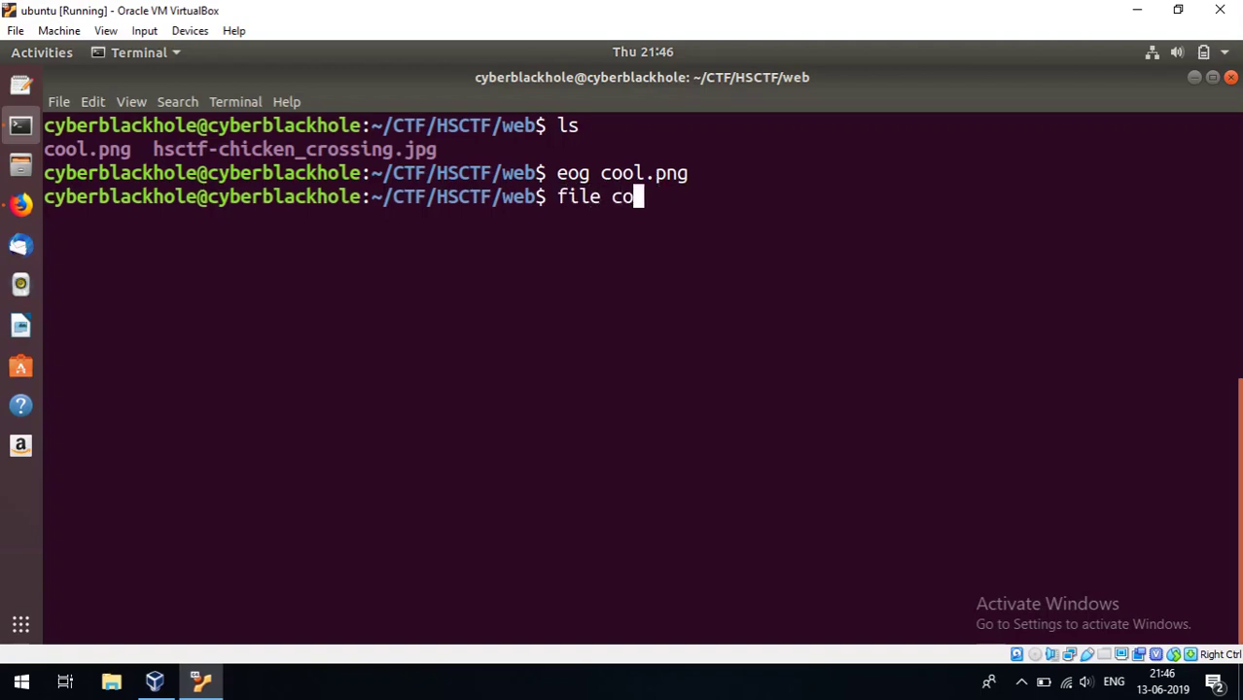
type("ol")
key("Tab")
key("Return")
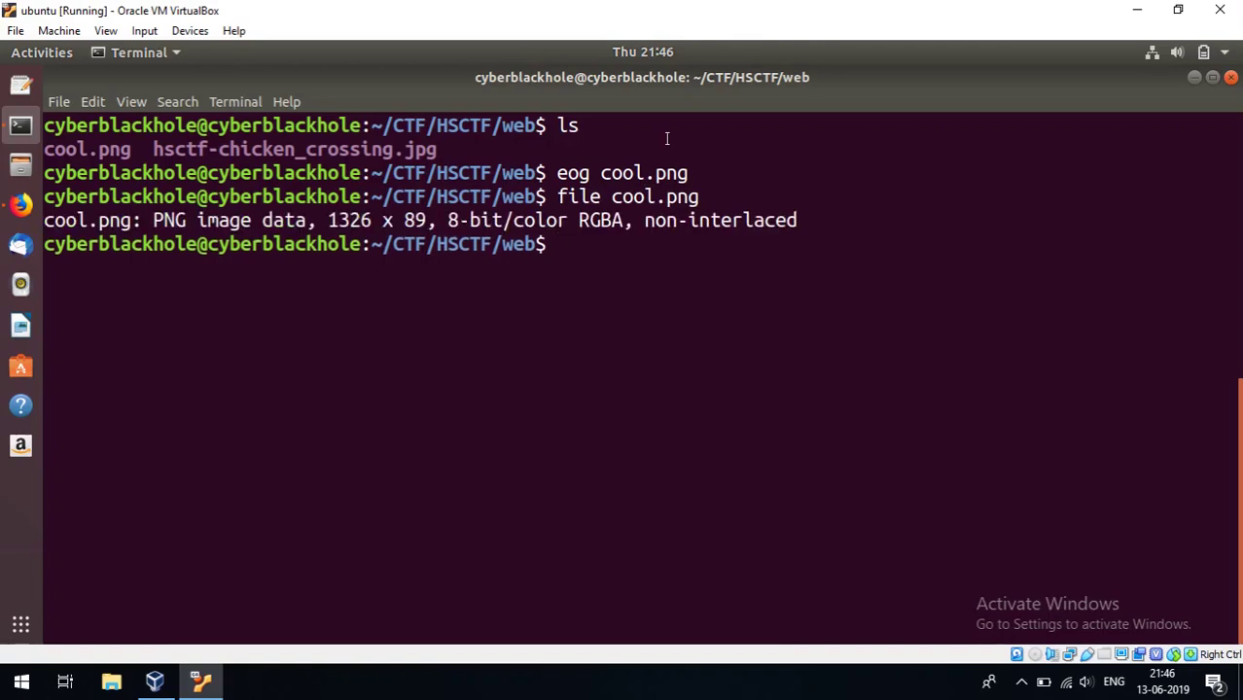
Step: Highlight the file name and PNG image data description, then return to Firefox
double_click(593, 196)
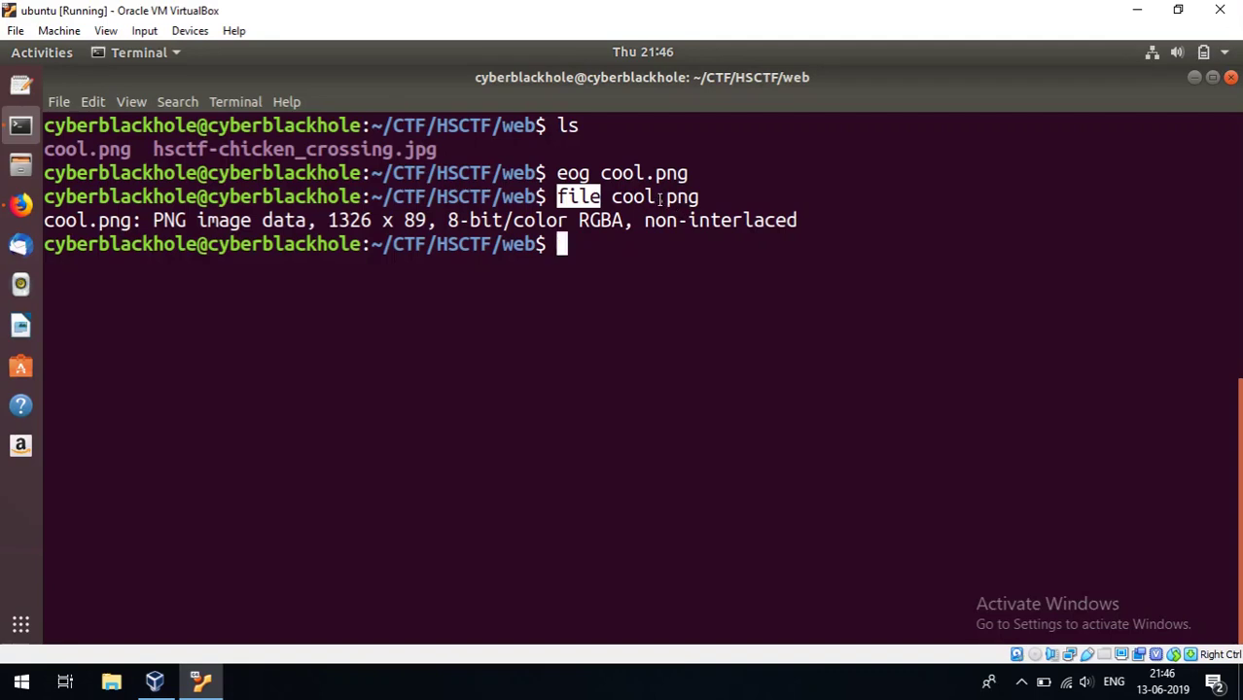
left_click(660, 198)
left_click_drag(670, 199, 698, 196)
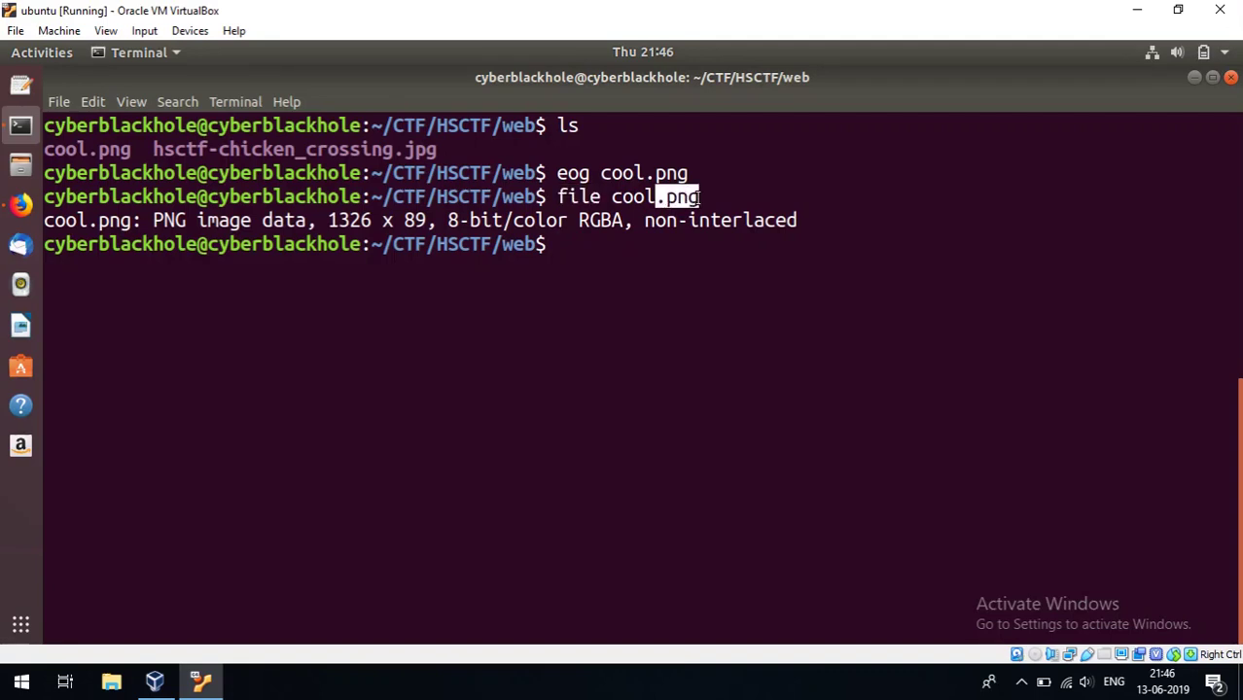
left_click(616, 201)
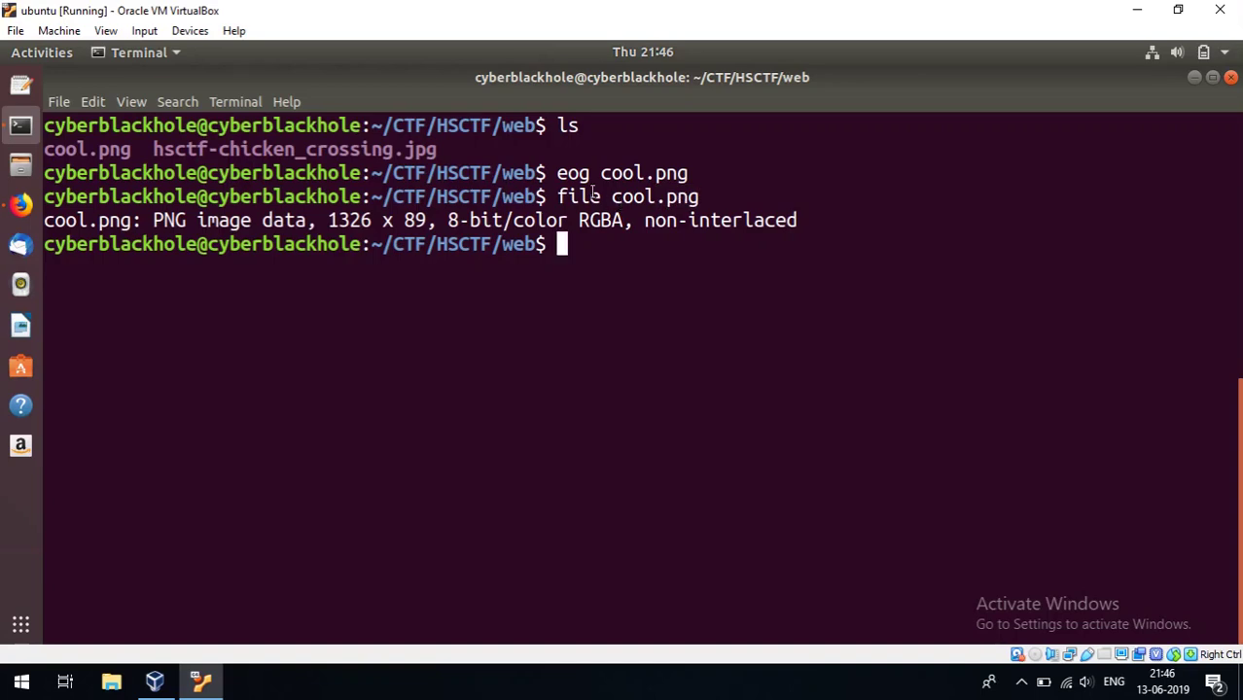
double_click(584, 194)
left_click(593, 251)
double_click(672, 198)
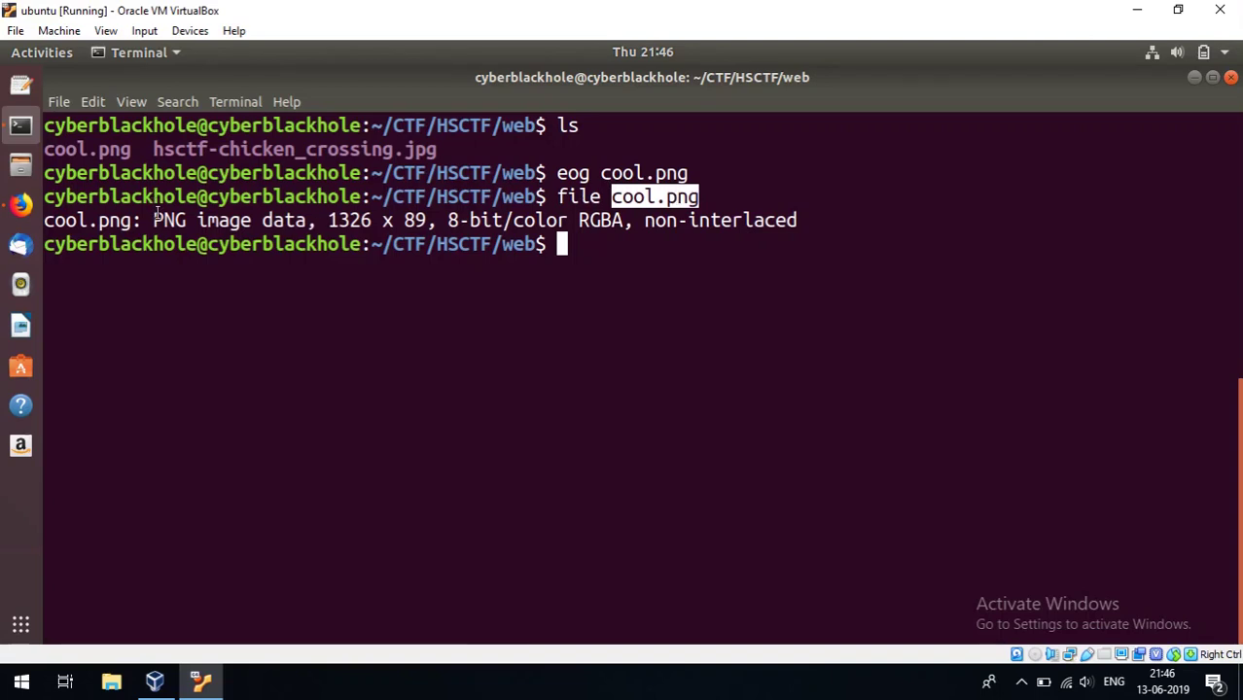
left_click_drag(153, 219, 314, 222)
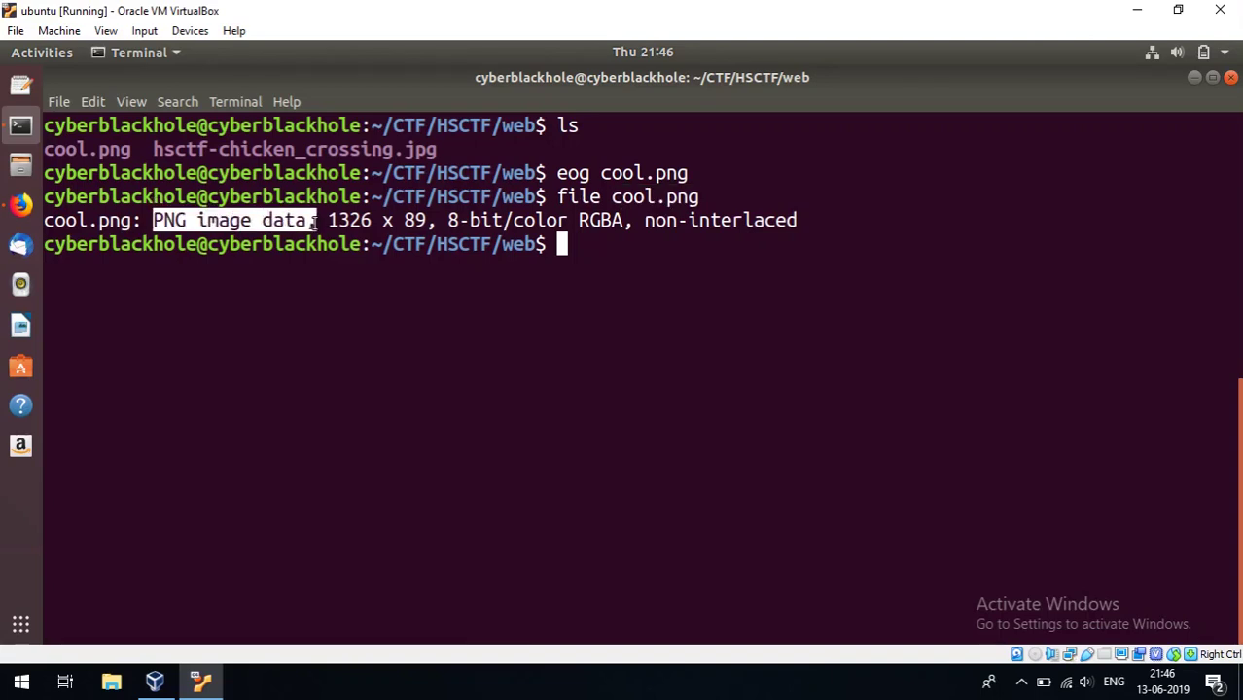
left_click(606, 245)
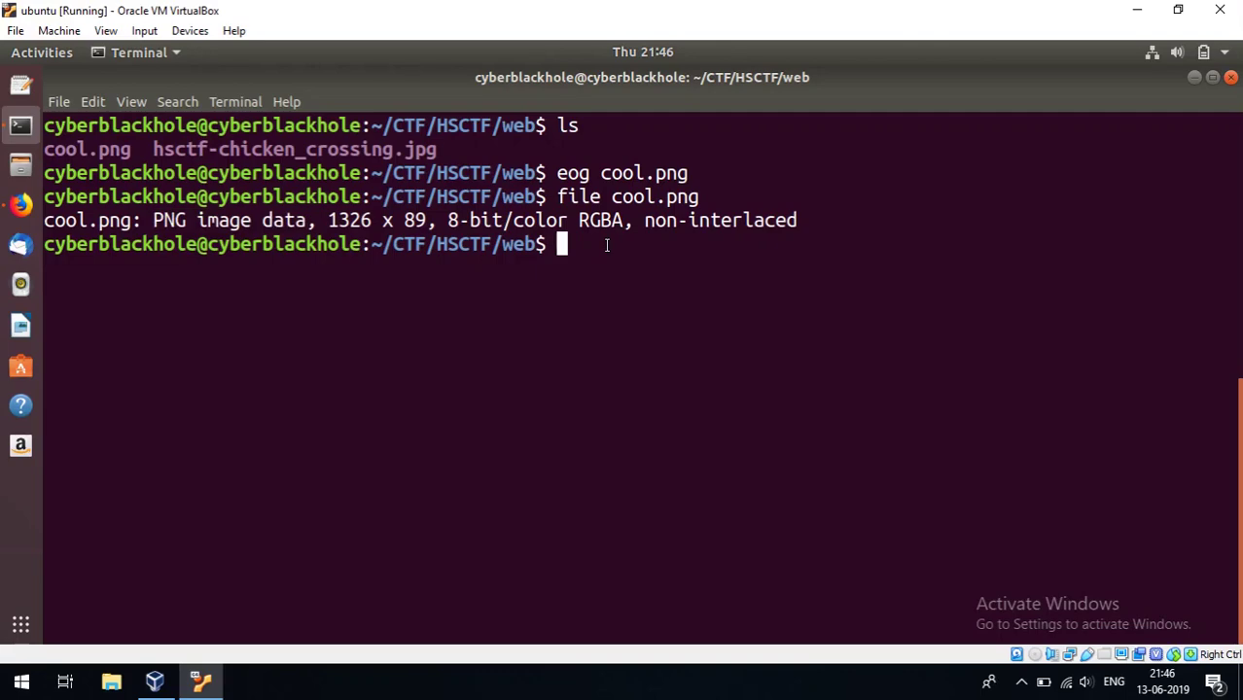
key("alt+Tab")
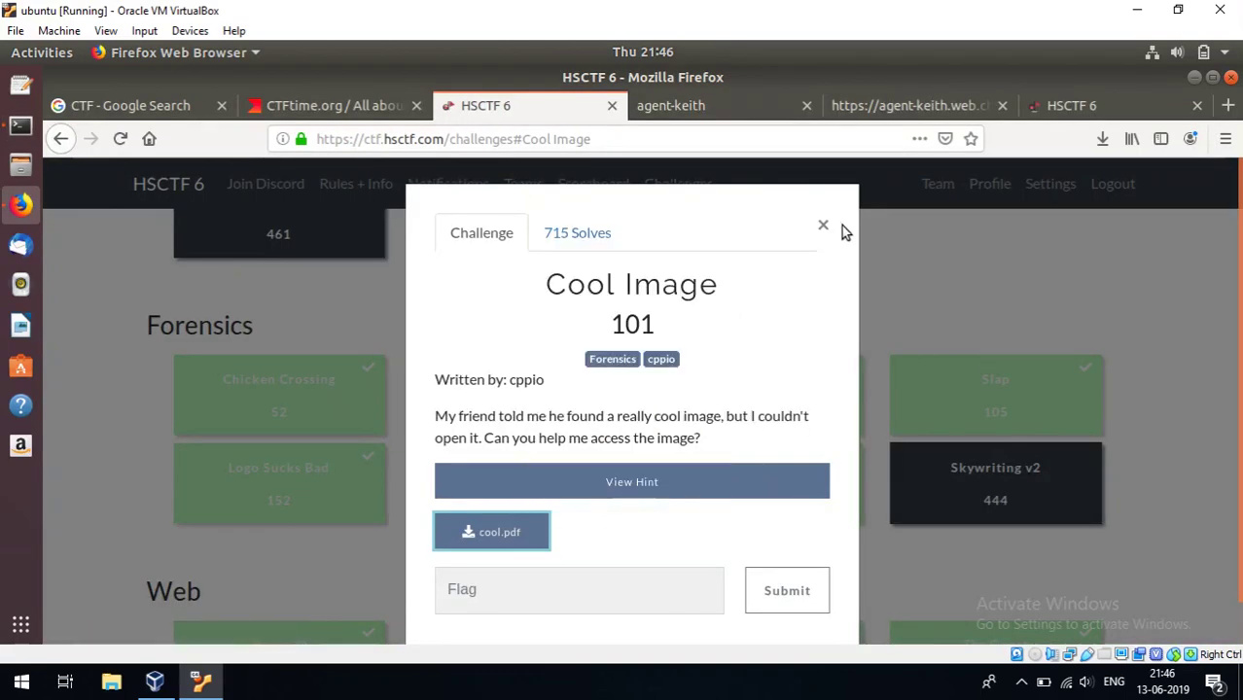
Step: Close the Cool Image challenge and open the Verbose (103) challenge
left_click(824, 227)
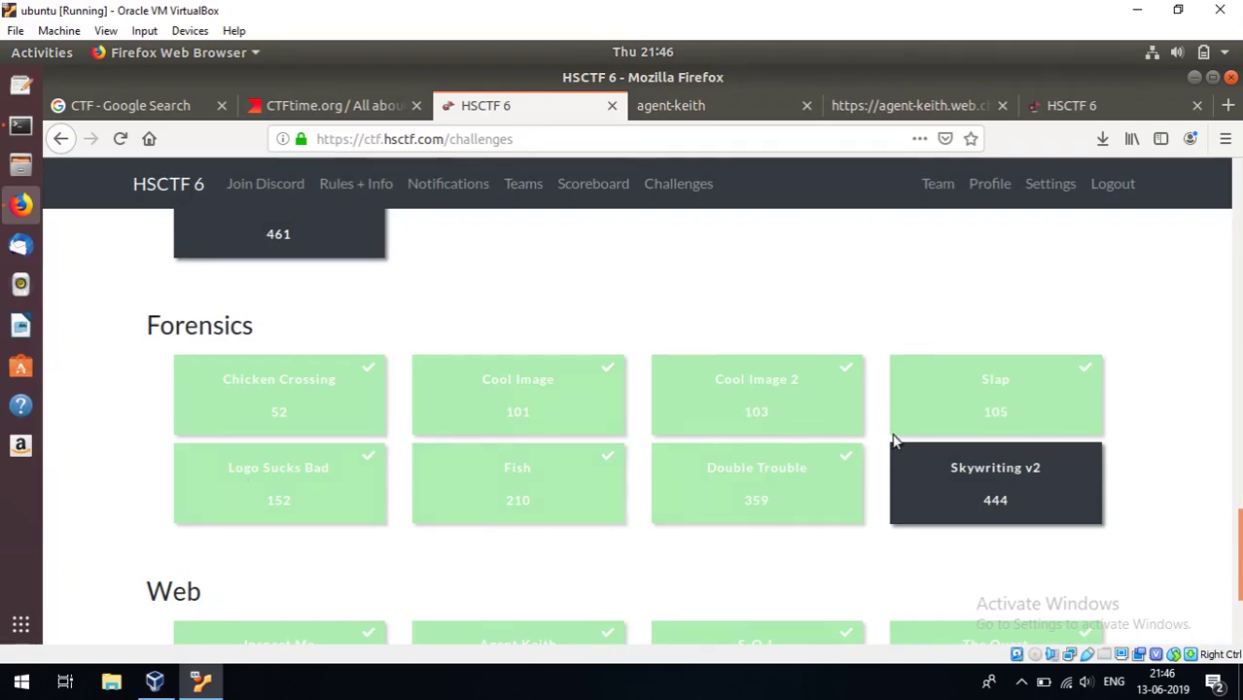
scroll(893, 436, "down", 1)
scroll(893, 436, "up", 5)
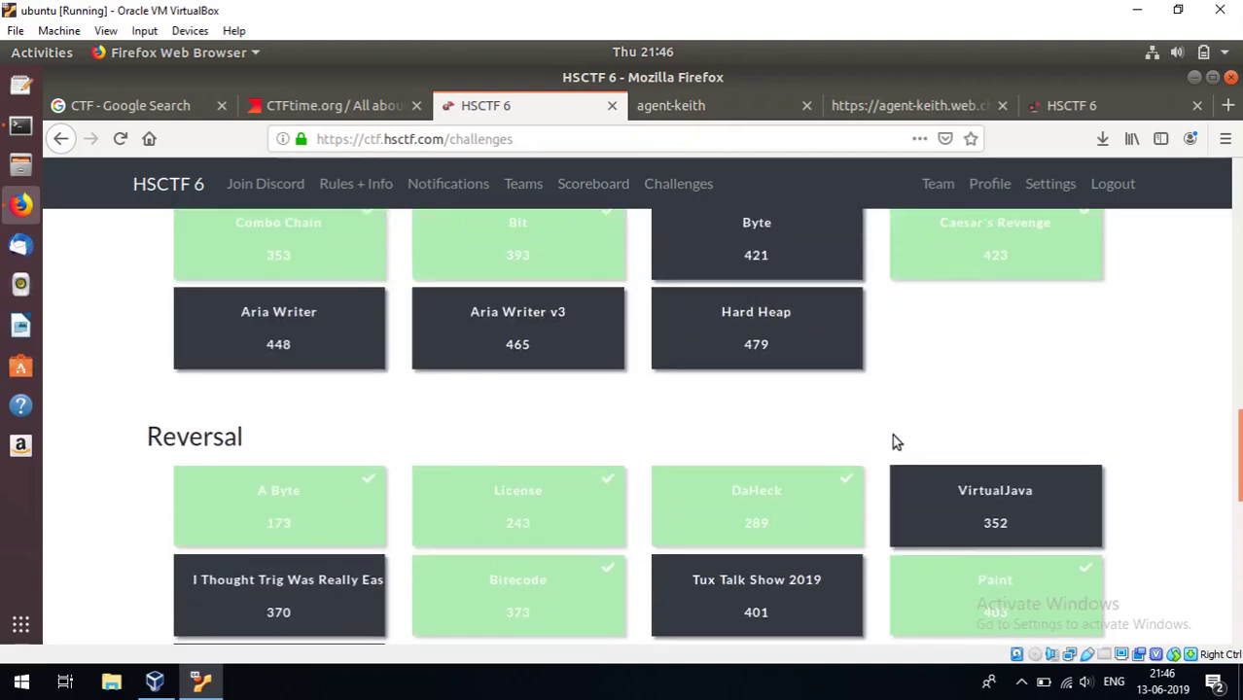
scroll(895, 443, "up", 2)
scroll(895, 443, "up", 2)
scroll(895, 443, "up", 1)
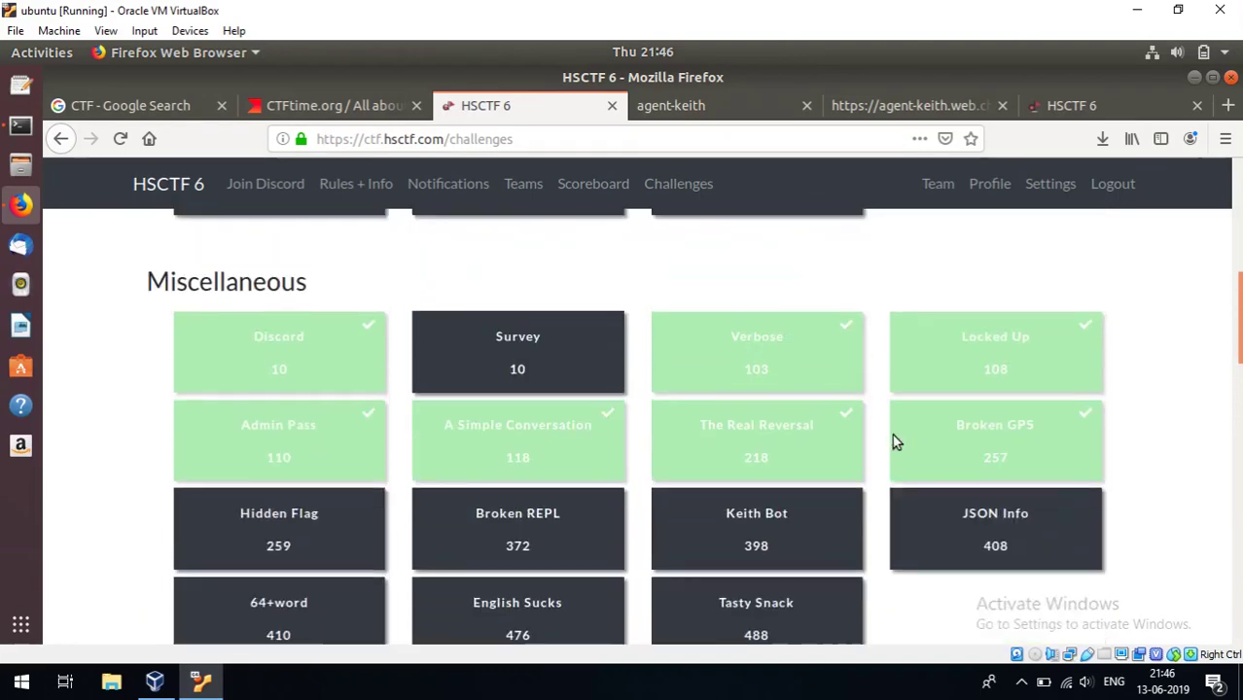
scroll(895, 443, "up", 2)
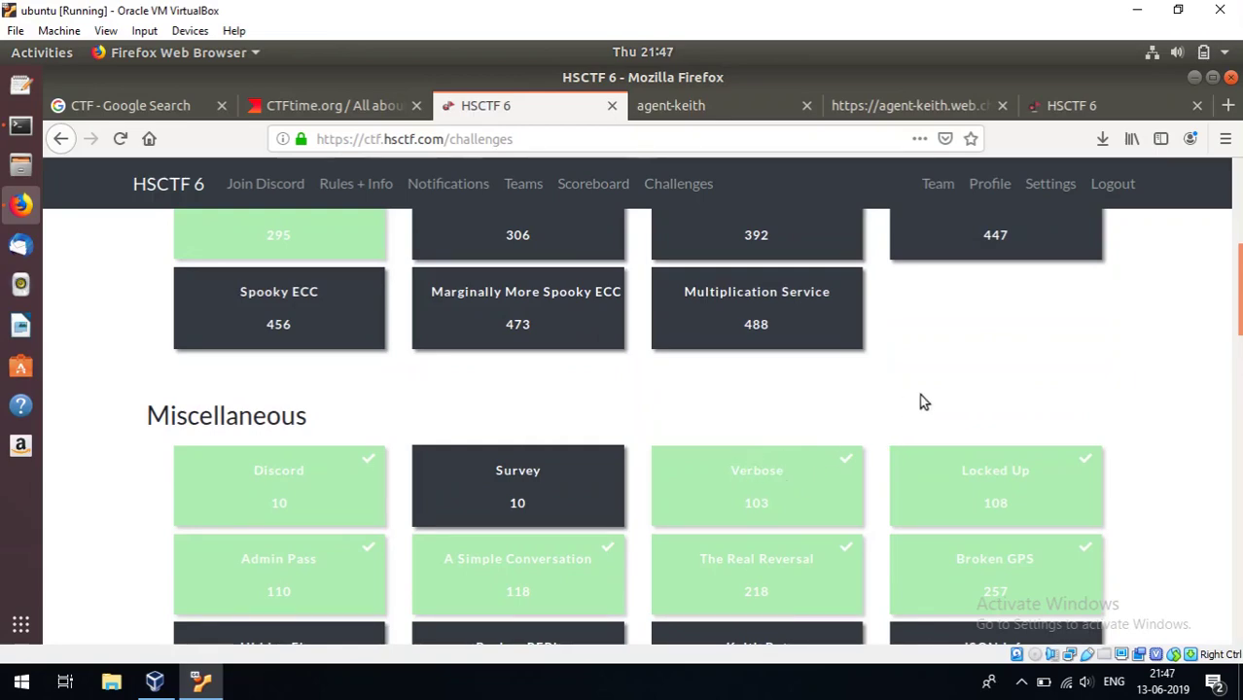
scroll(948, 397, "down", 1)
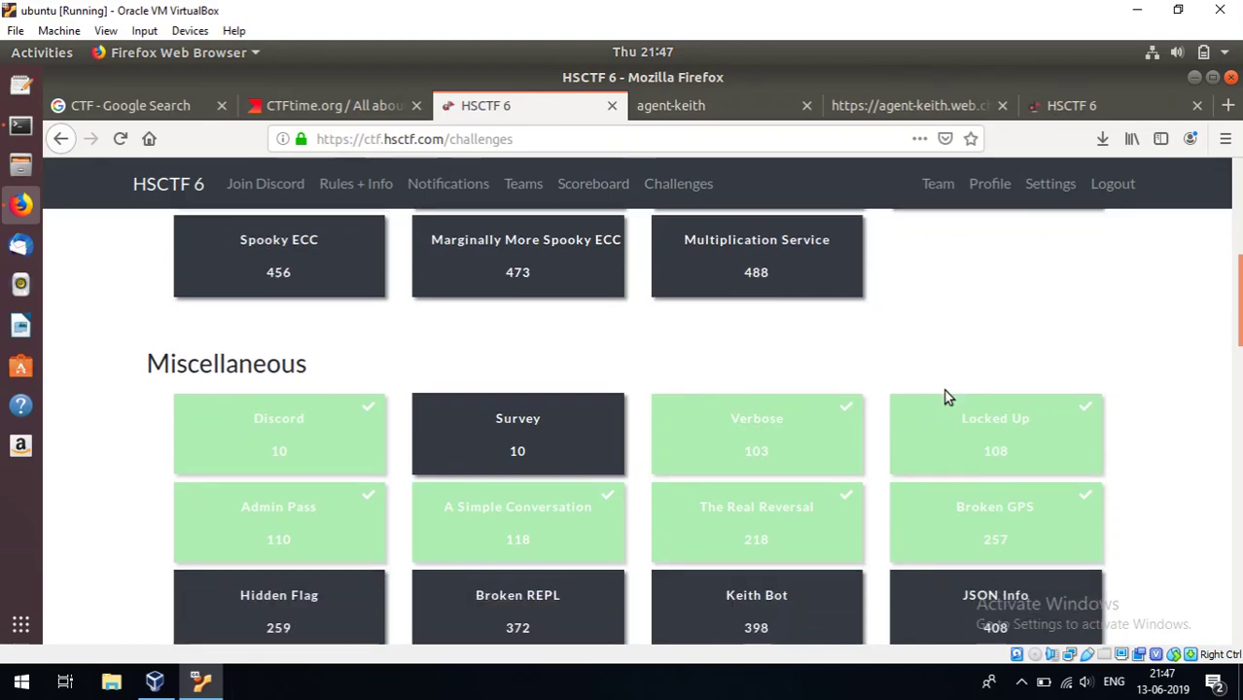
left_click(724, 428)
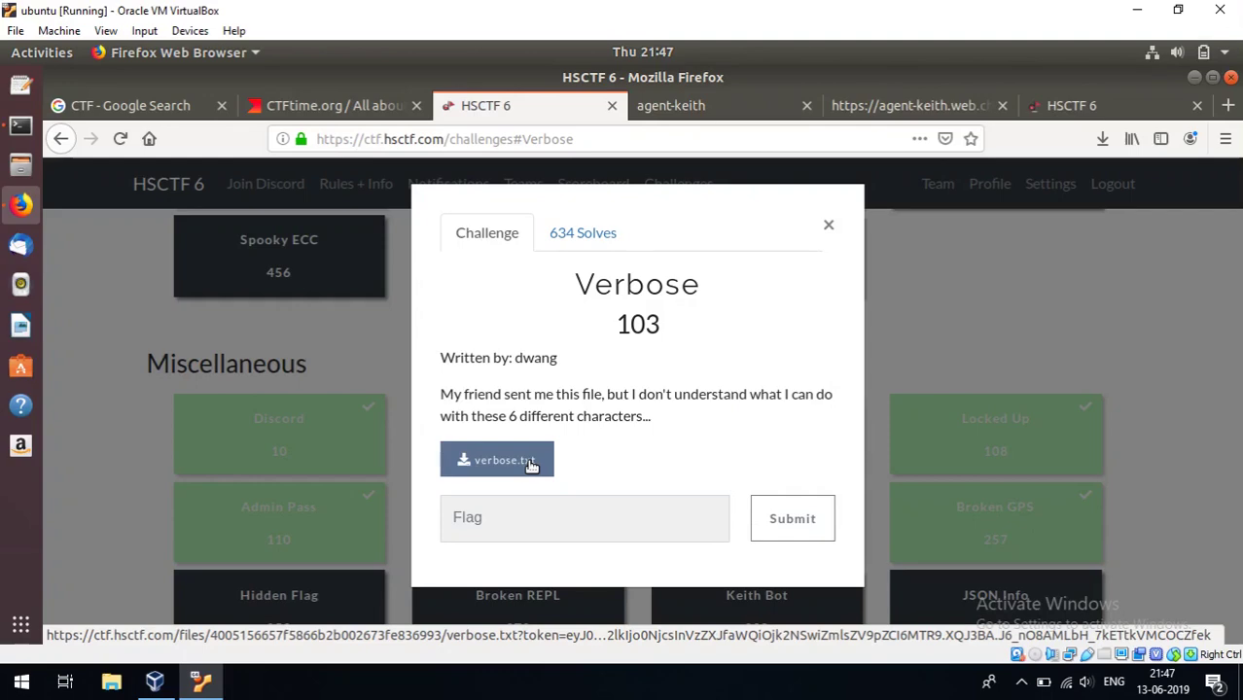
Step: Save verbose.txt to disk and switch back to the Terminal
left_click(508, 465)
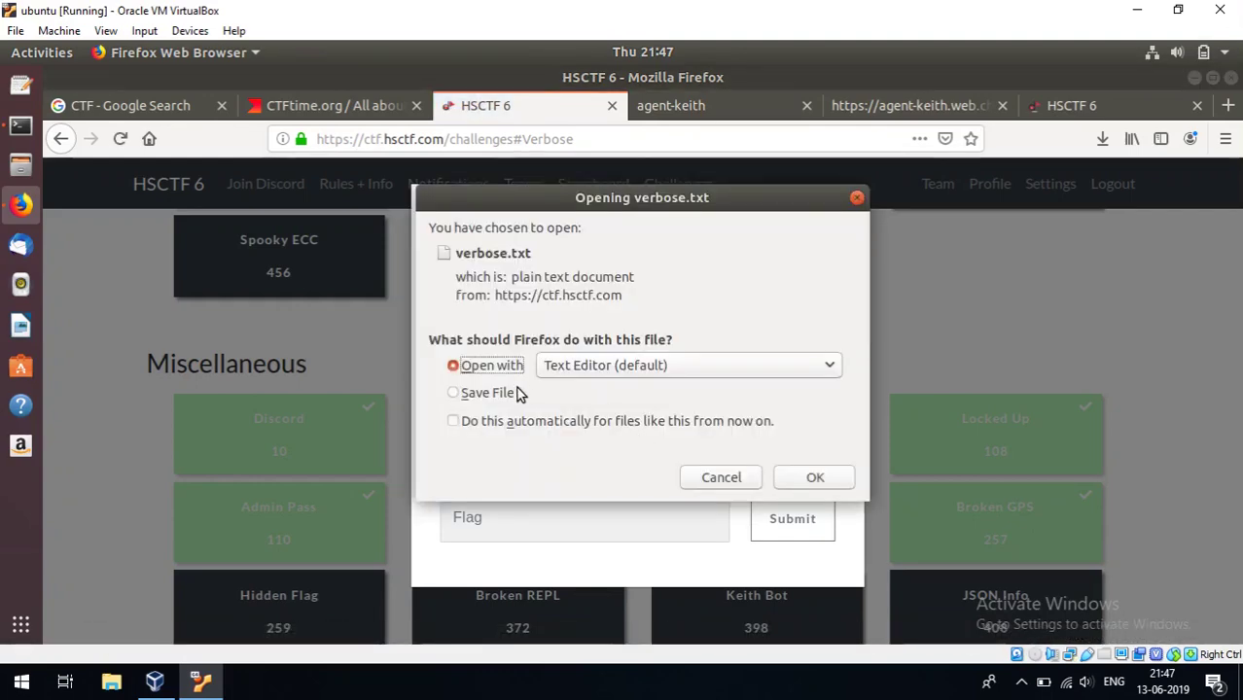
left_click(498, 394)
left_click(813, 477)
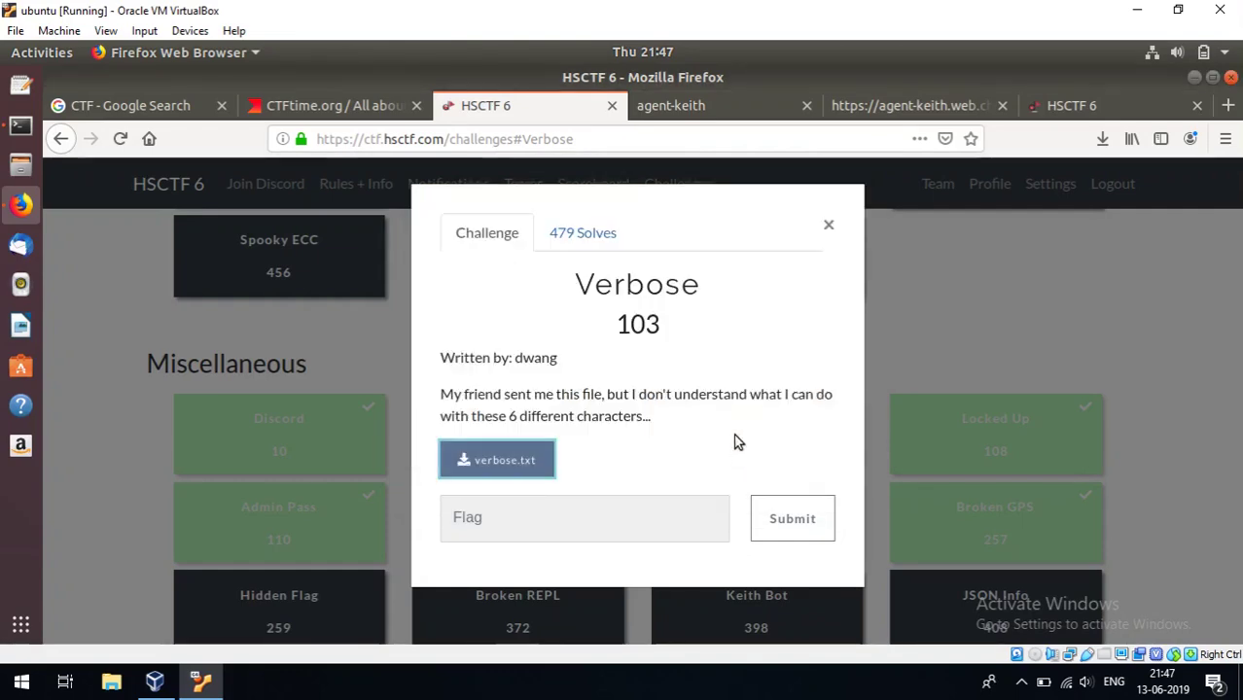
key("alt+Tab")
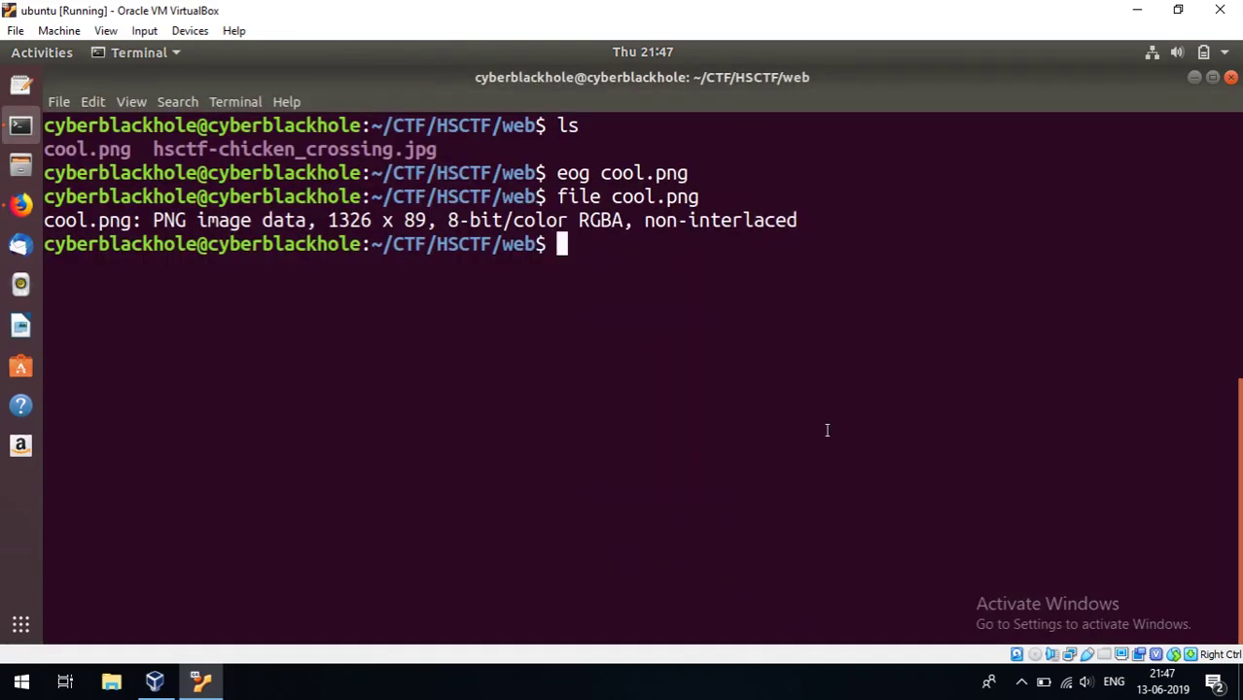
Step: Change into the ../misc folder, list it, and clear the screen
type("cd ../m")
key("Tab")
key("Return")
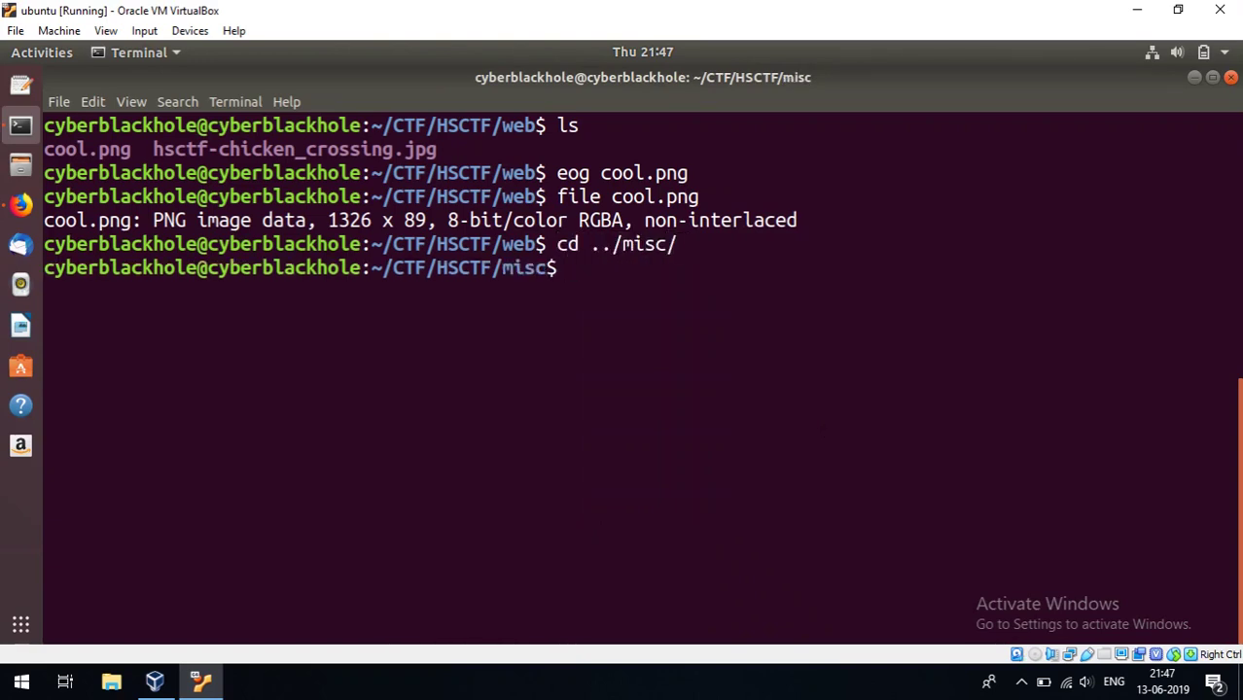
type("ls")
key("Return")
type("clear")
key("Return")
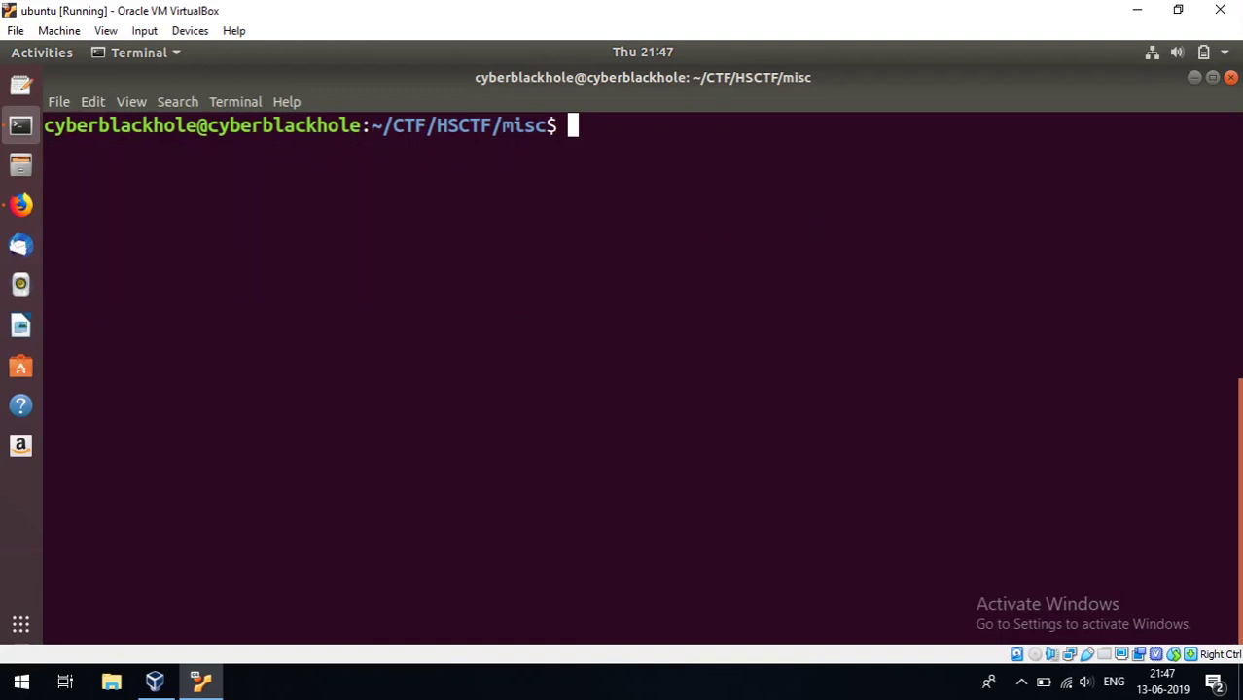
Step: Move verbose.txt from ~/Downloads into misc and list the folder
type("mv ~/Dow")
key("Tab")
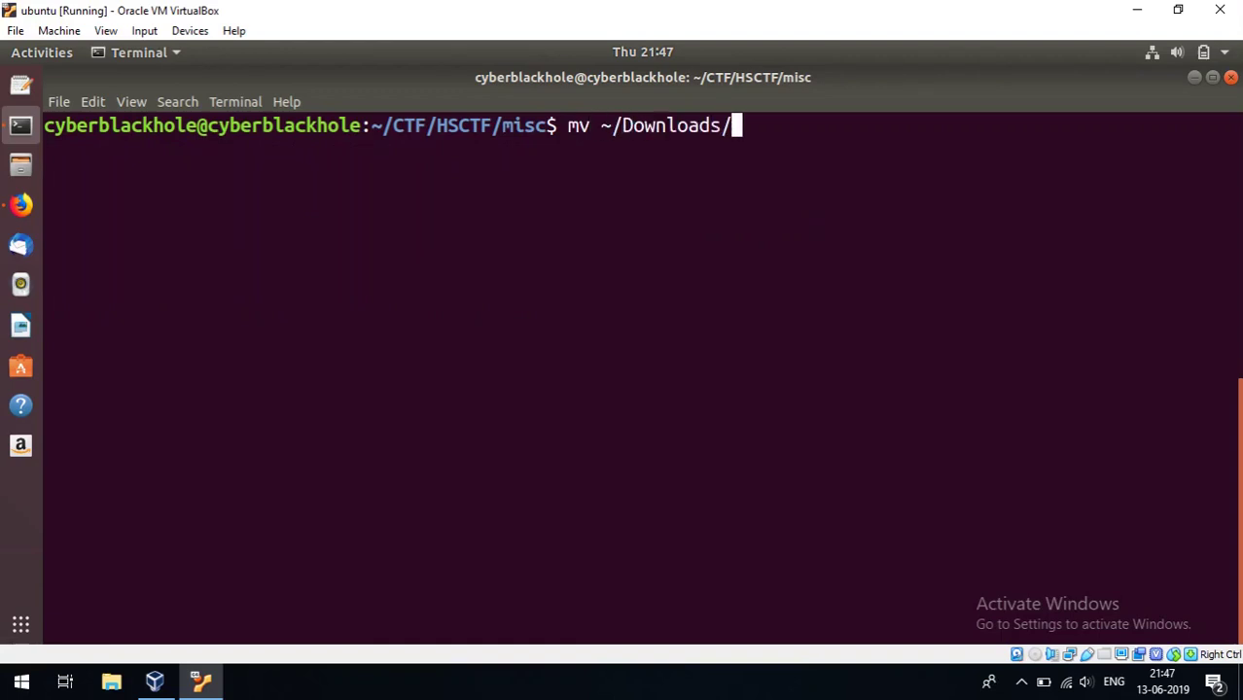
type("verb")
key("Tab")
type(".")
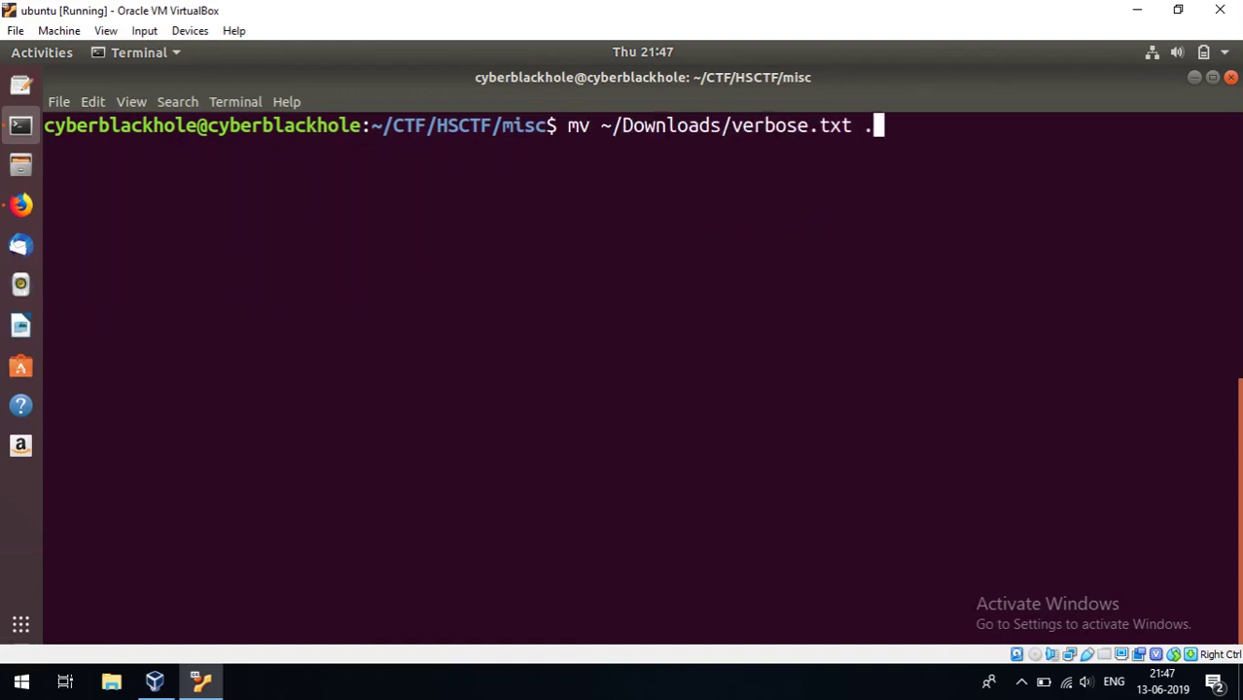
key("Return")
type("ls")
key("Return")
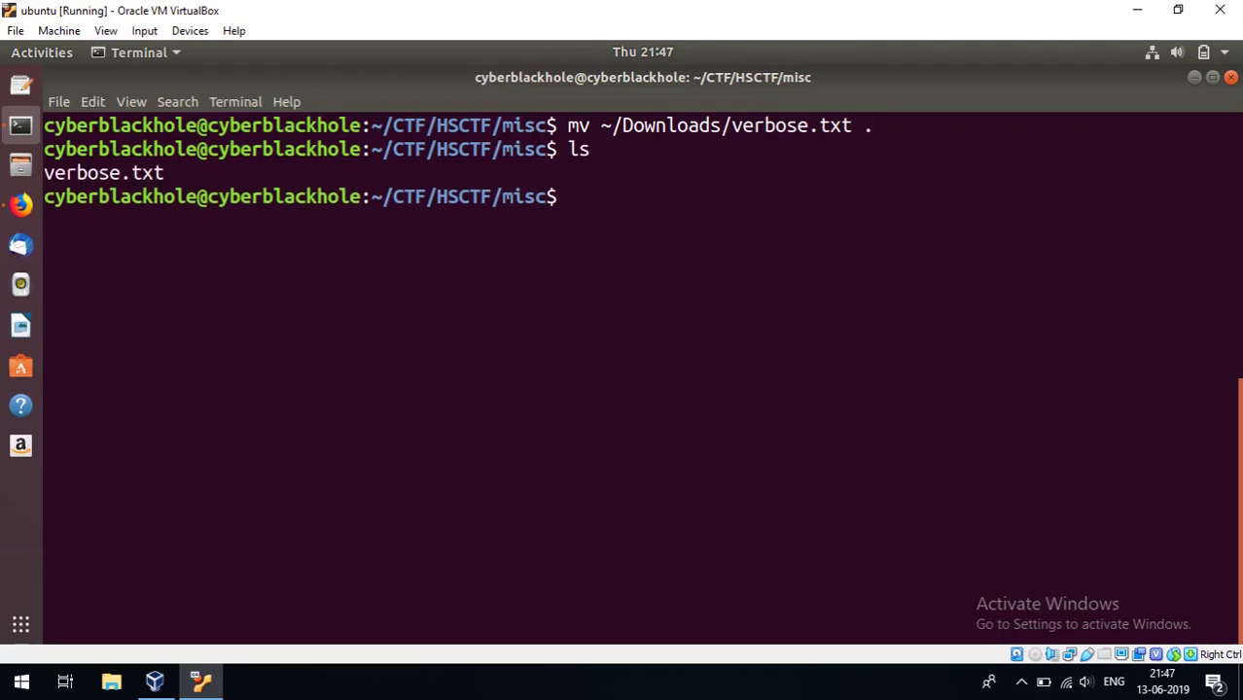
Step: Run file on verbose.txt, confirming it is ASCII text
type("file ver")
key("Tab")
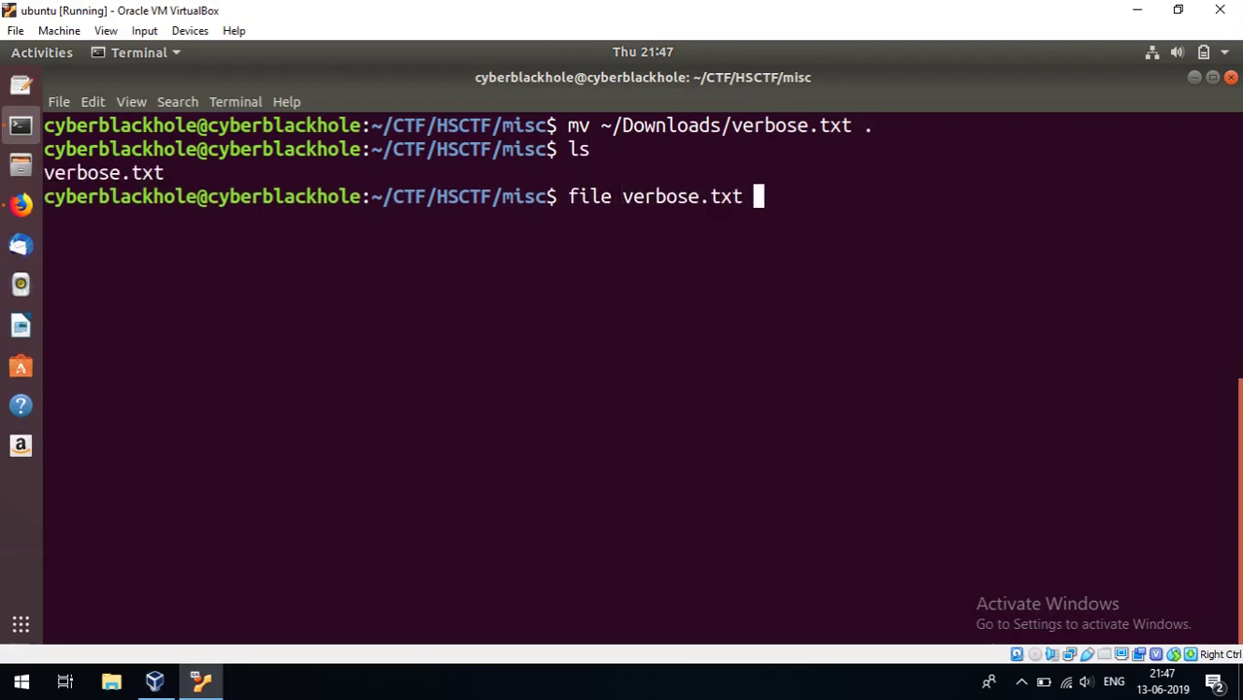
key("Return")
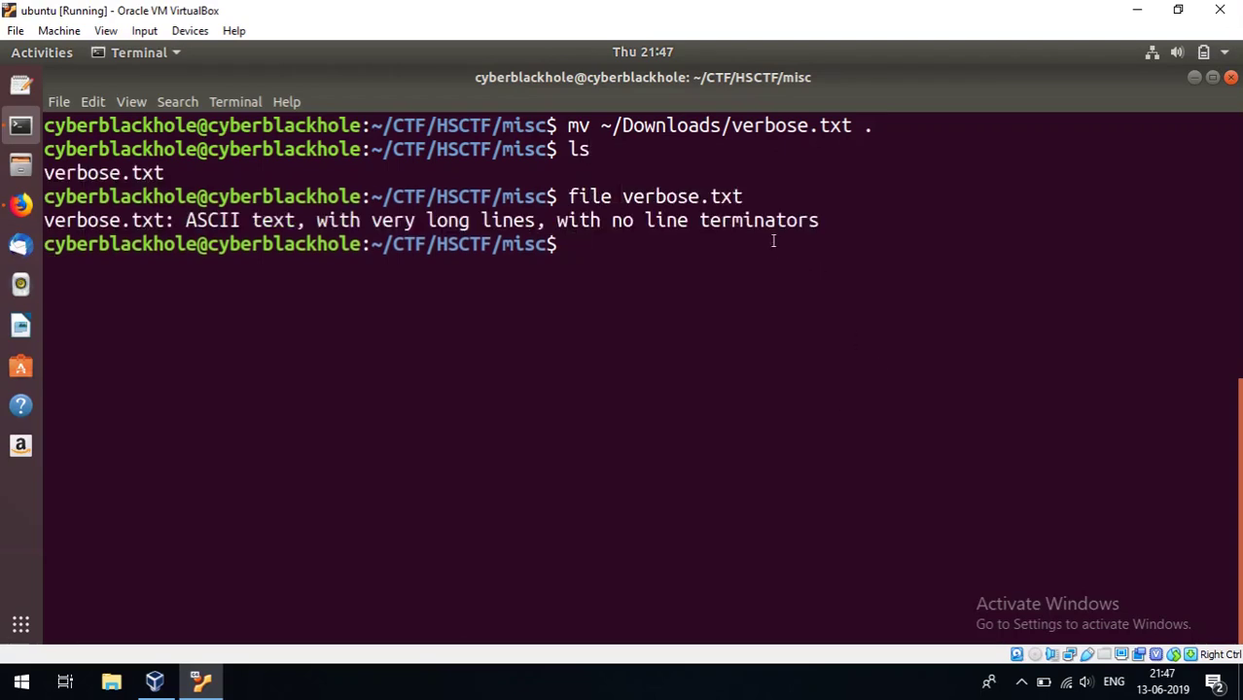
double_click(229, 220)
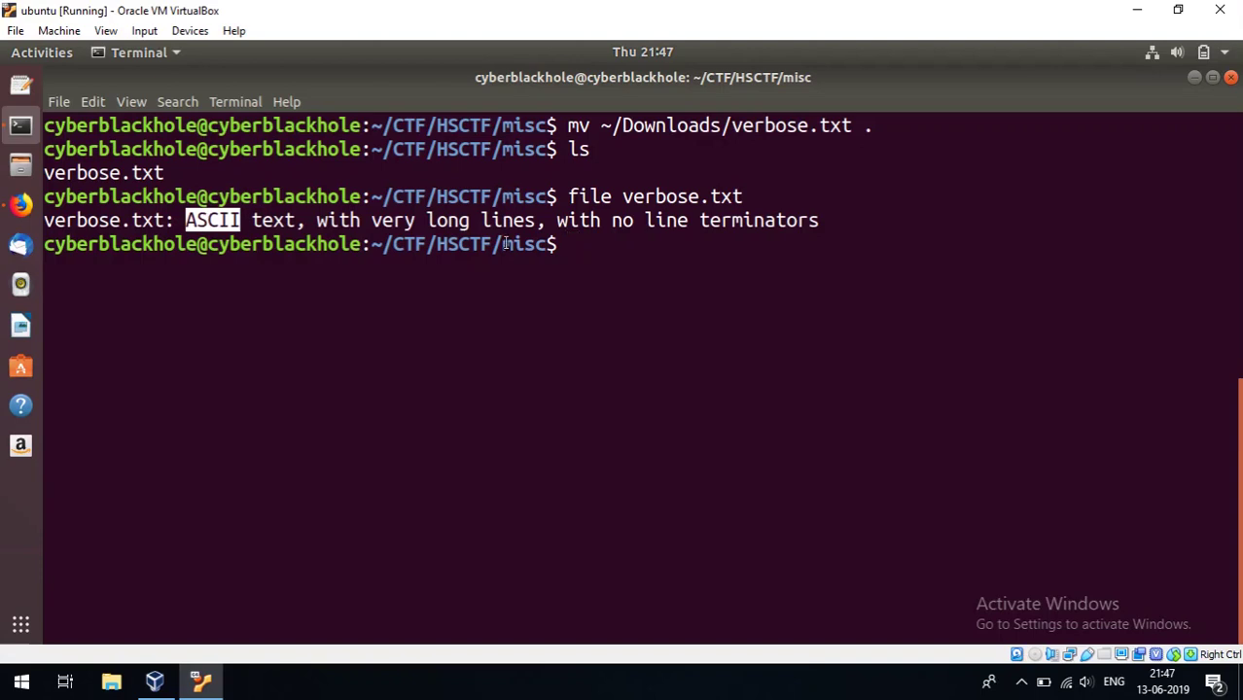
left_click(627, 245)
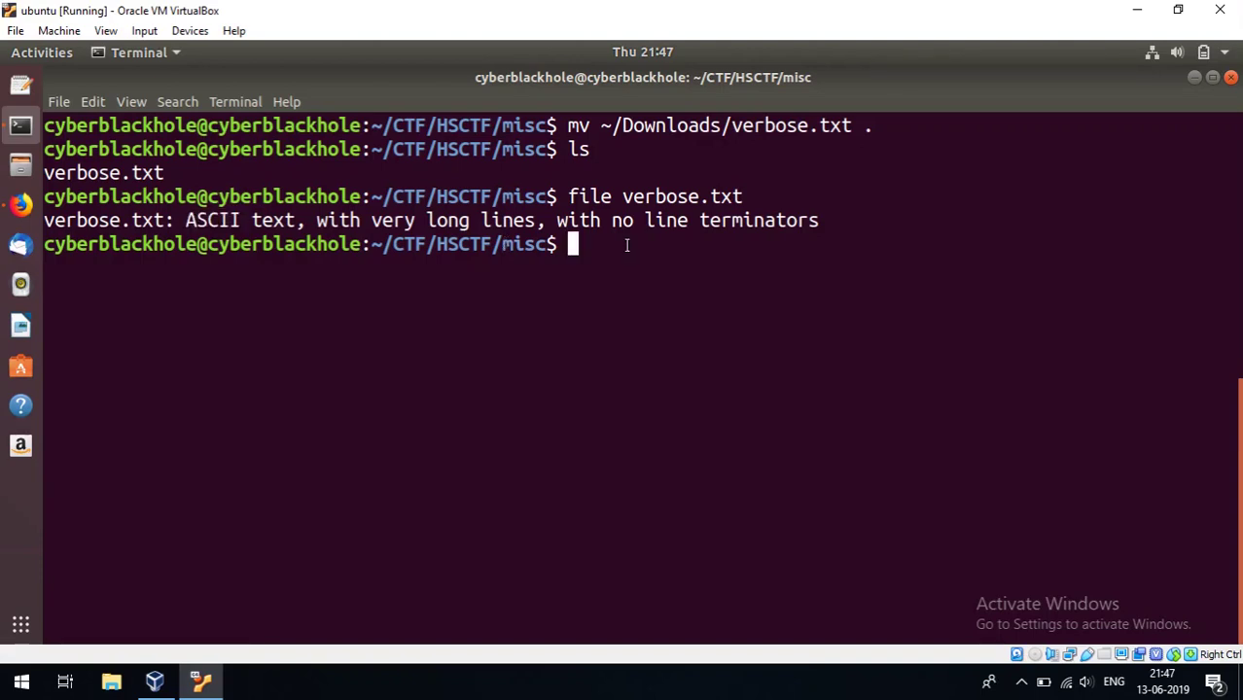
Step: Open verbose.txt in vi to view its bracket-only code, then quit with :q
type("vim")
type(" verbose.txt")
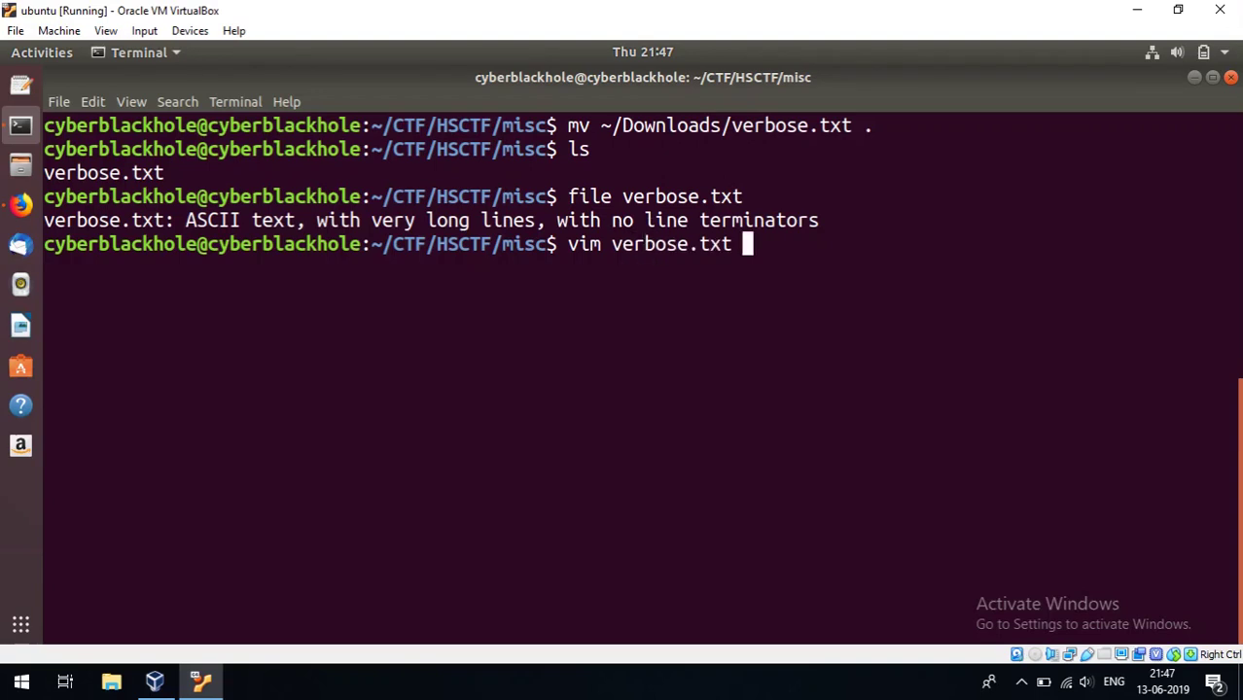
key("Return")
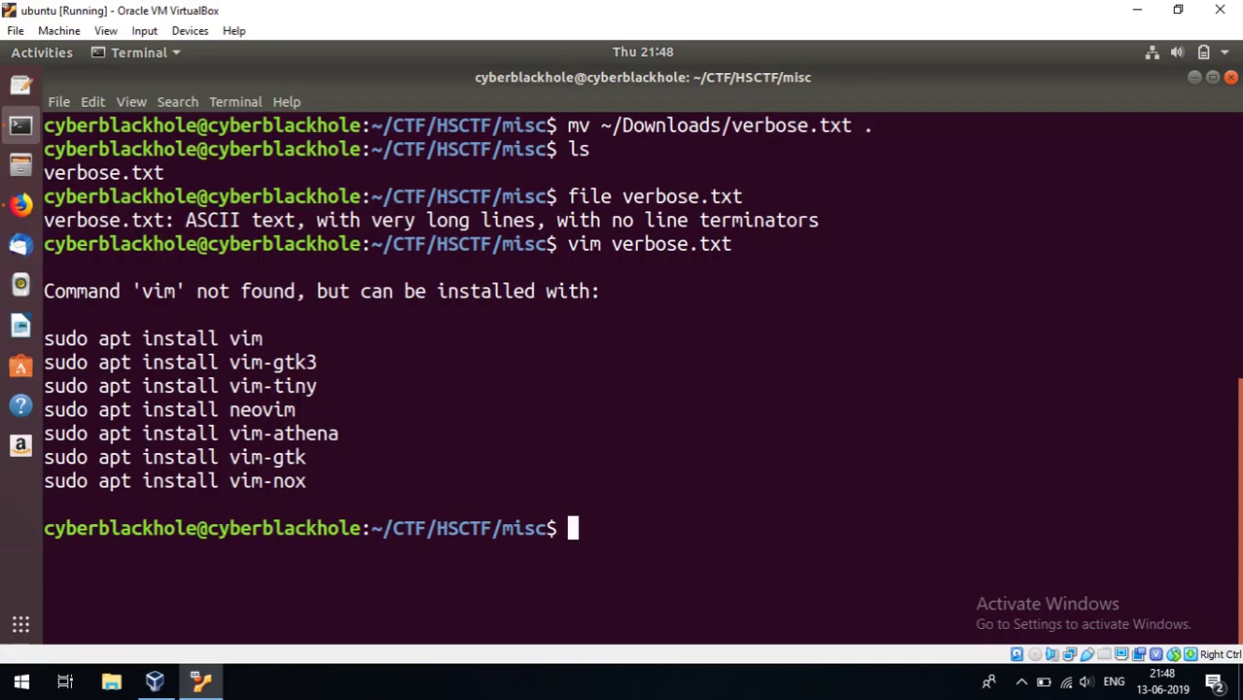
type("vi ")
type("ver")
key("Tab")
key("Return")
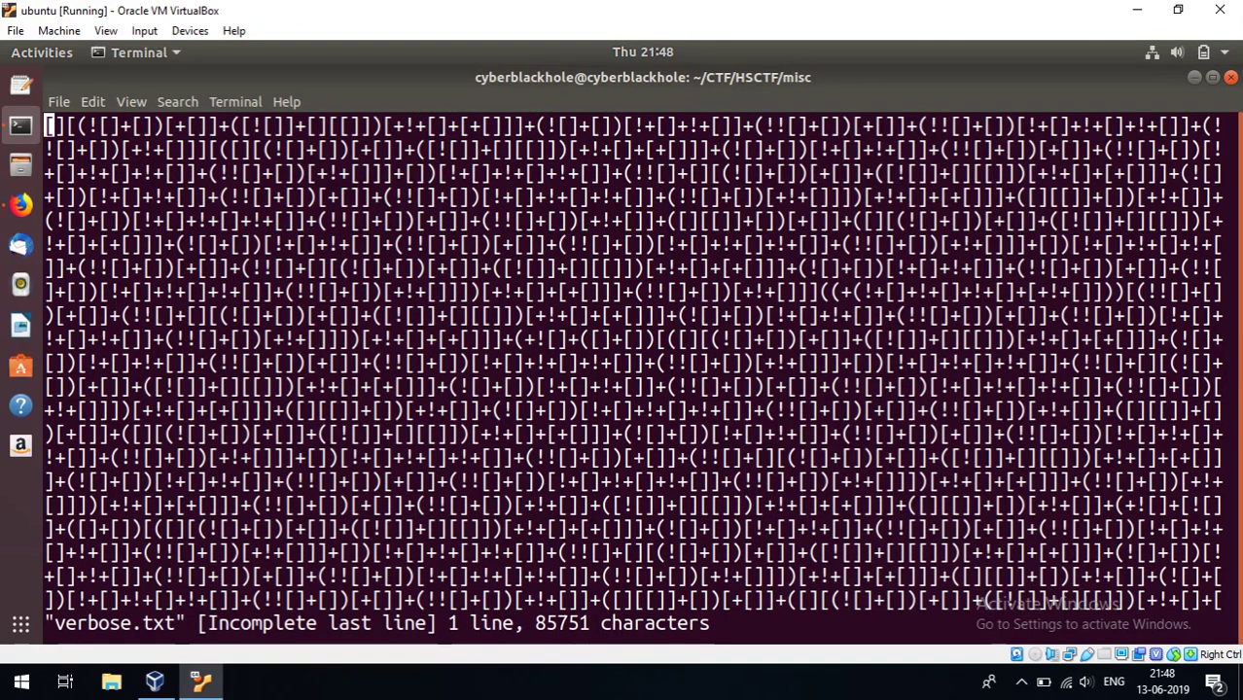
key("l")
key("l")
key("l")
key("l")
key("l")
key("l")
key("l")
key("l")
key("l")
key("l")
key("l")
key("l")
key("l")
key("l")
key("l")
key("l")
key("l")
key("l")
key("l")
key("l")
type(":")
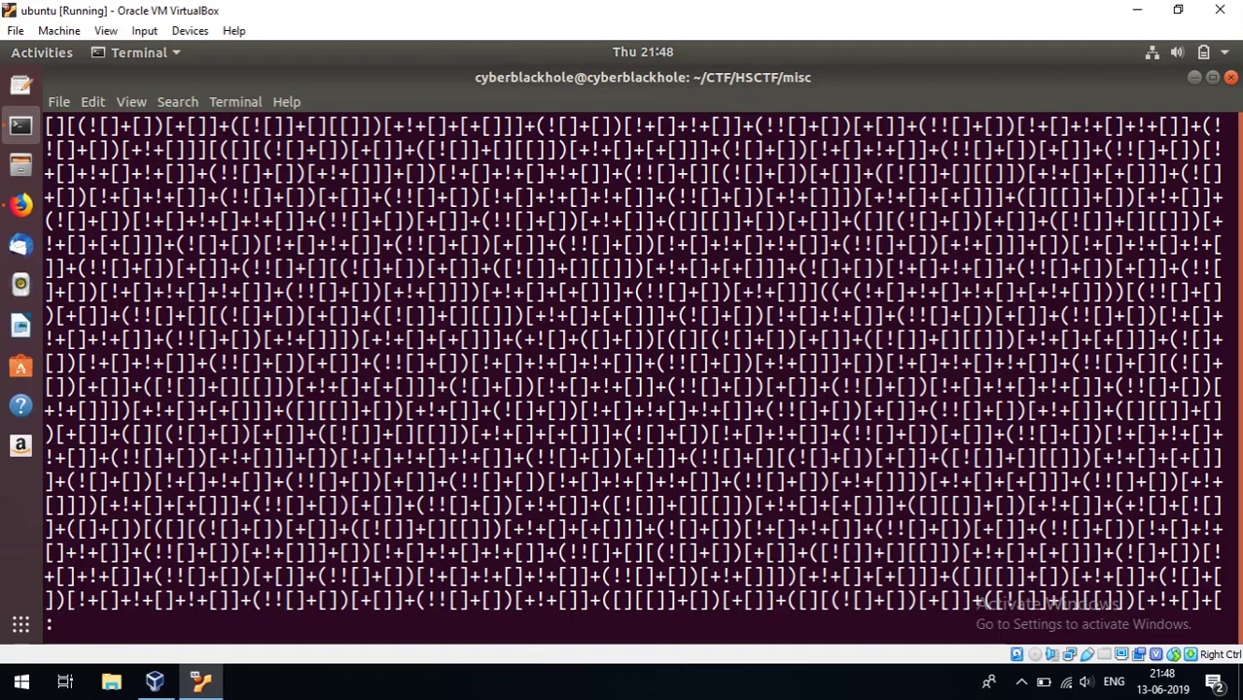
type("q")
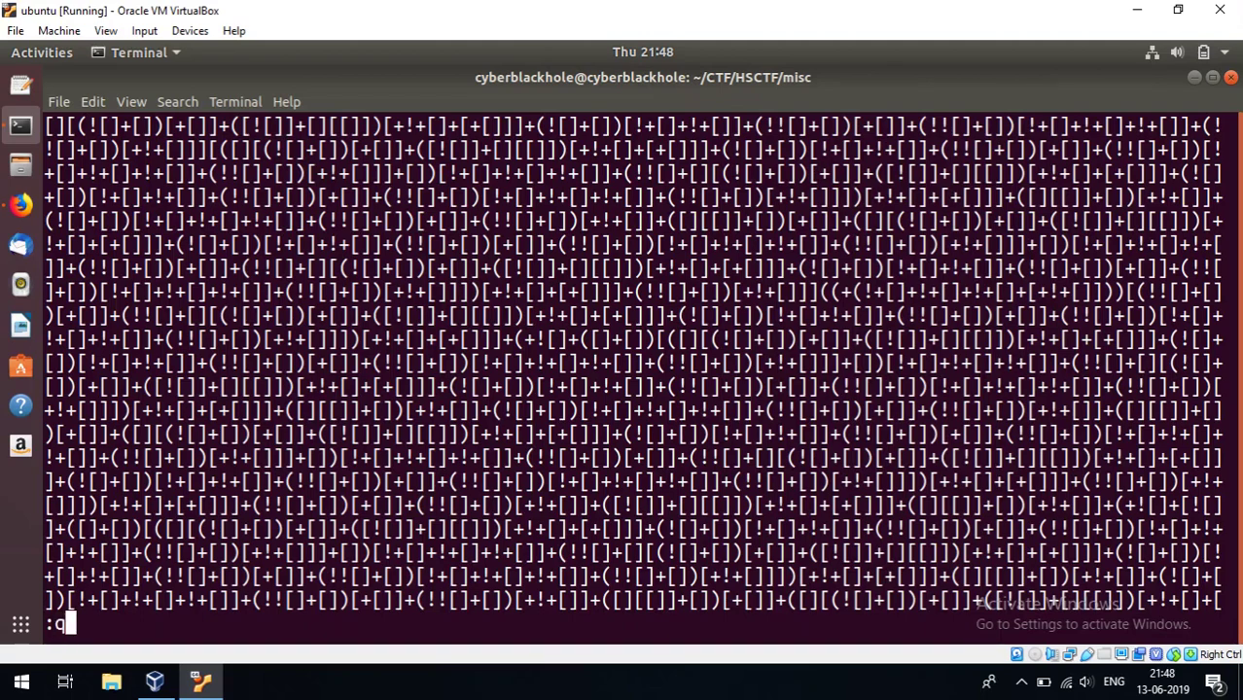
key("Return")
Step: Search Google for jsfuck in a new Firefox tab
key("alt+Tab")
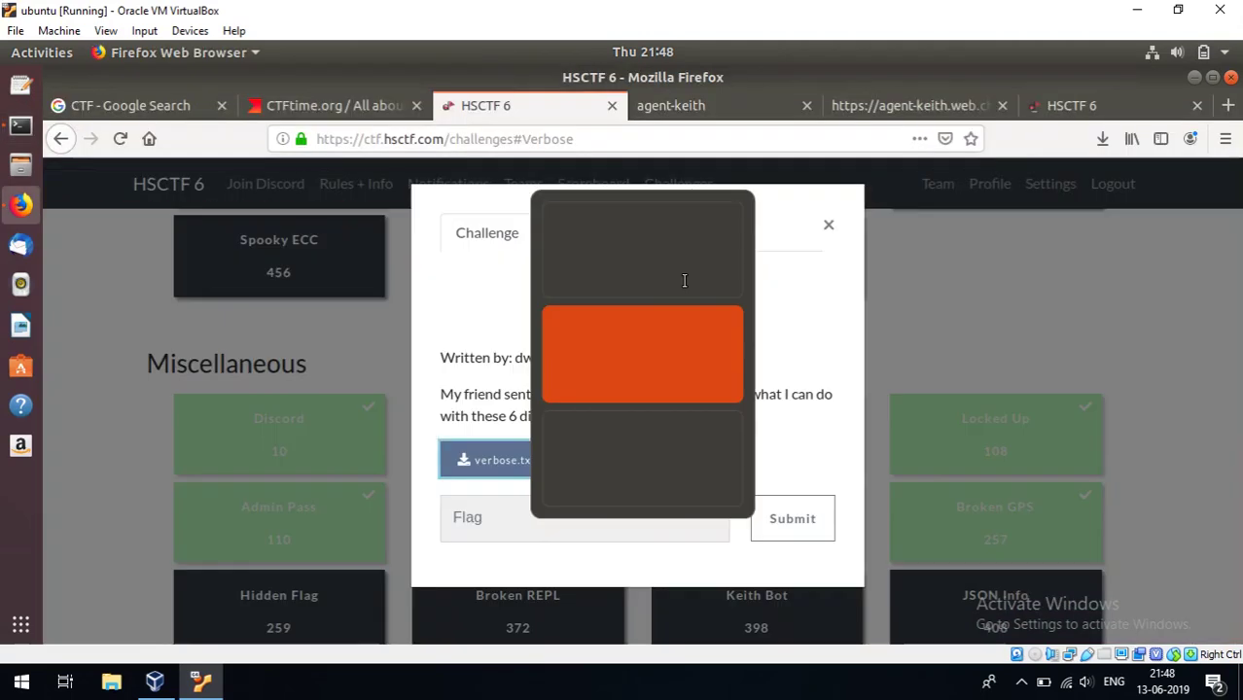
left_click(1227, 105)
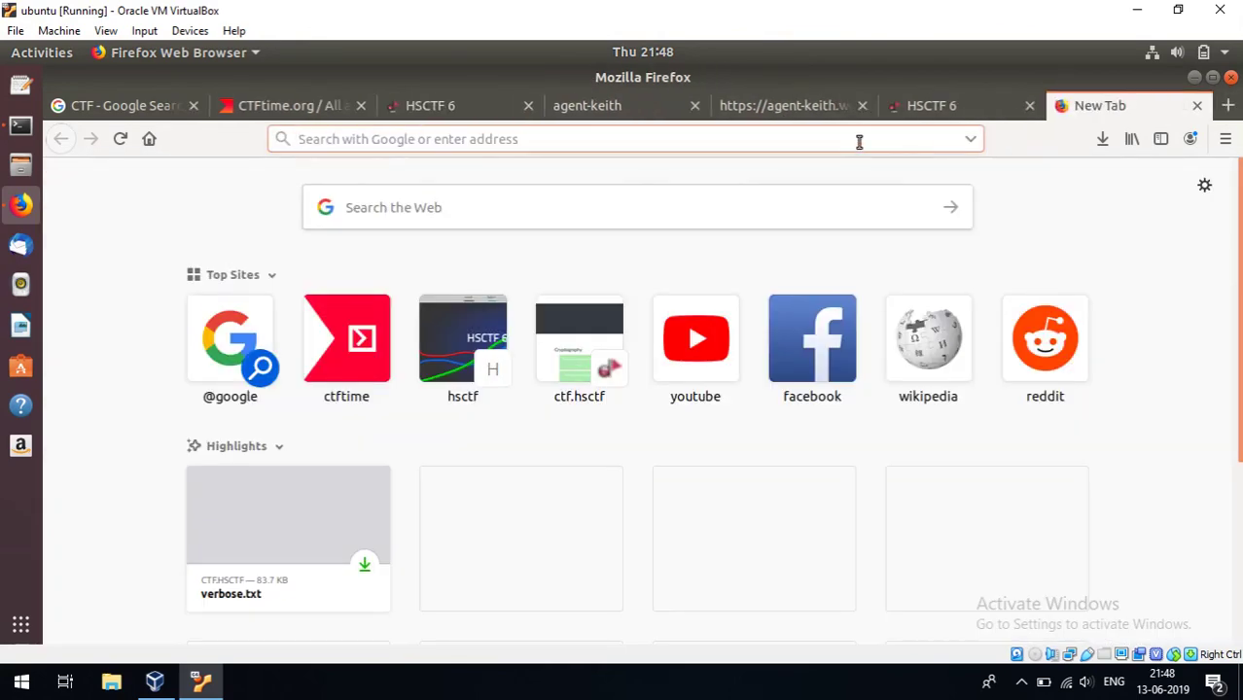
type("ja")
key("BackSpace")
key("BackSpace")
type("jsfuck")
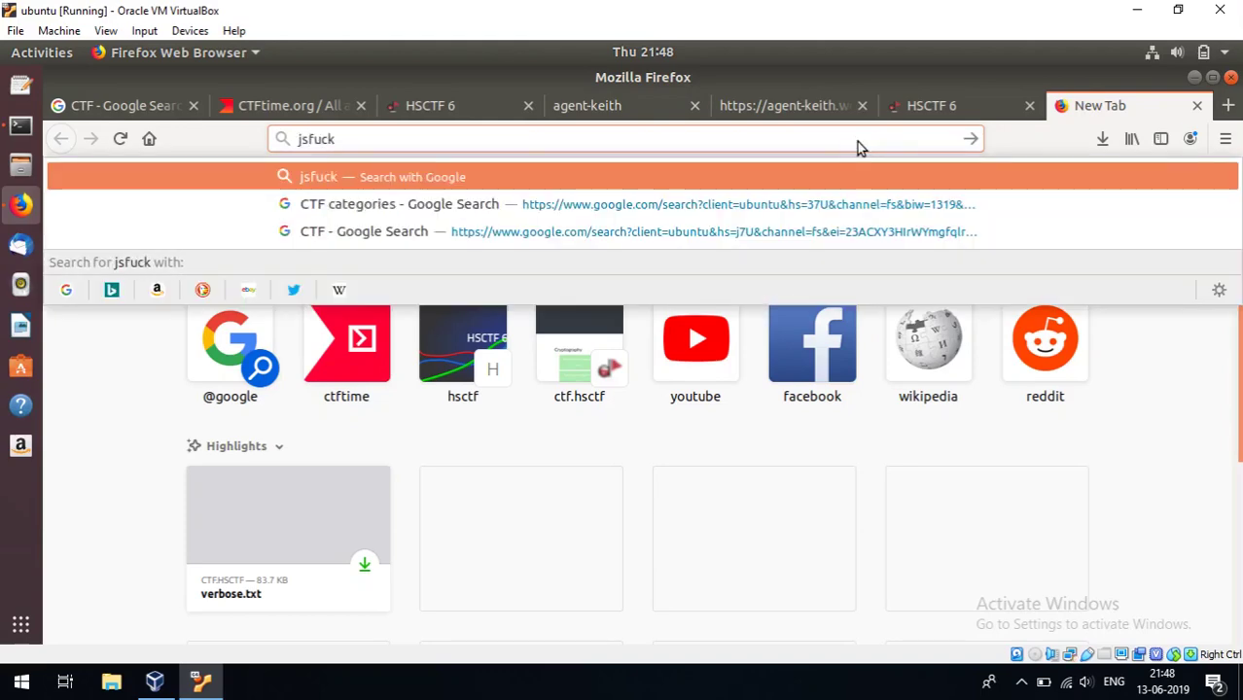
key("Return")
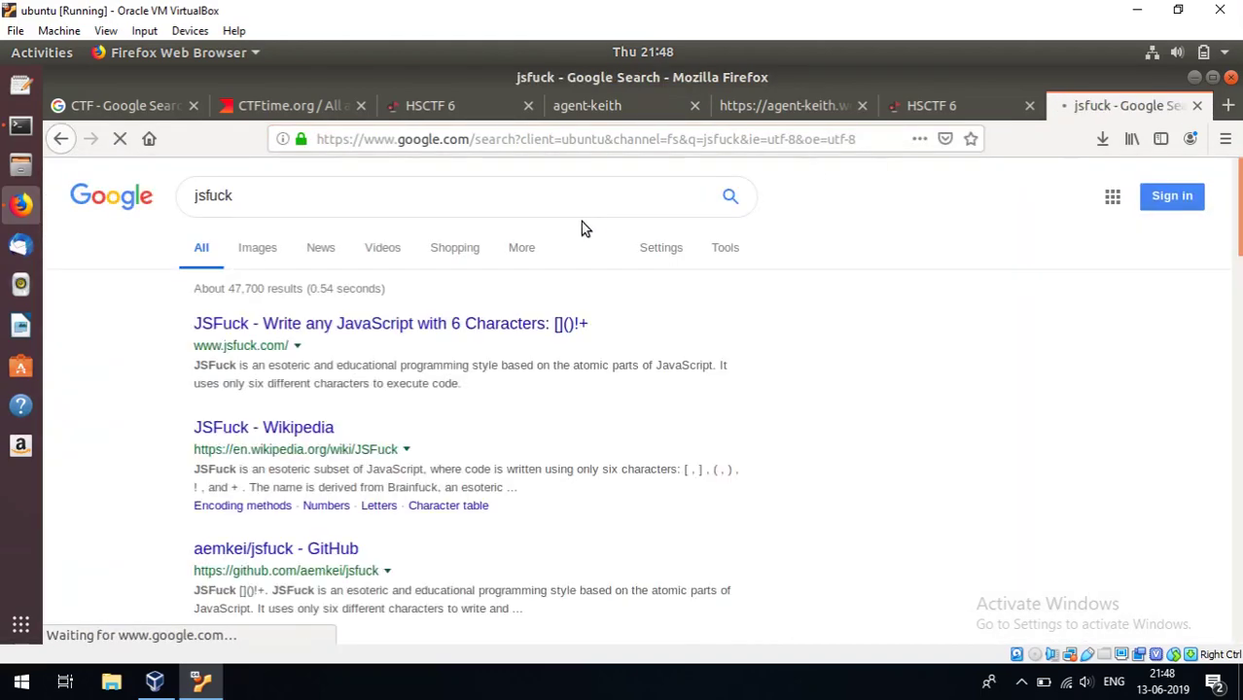
Step: Open jsfuck.com, dismiss the Content Blocking notice, and scroll to the code box
left_click(396, 331)
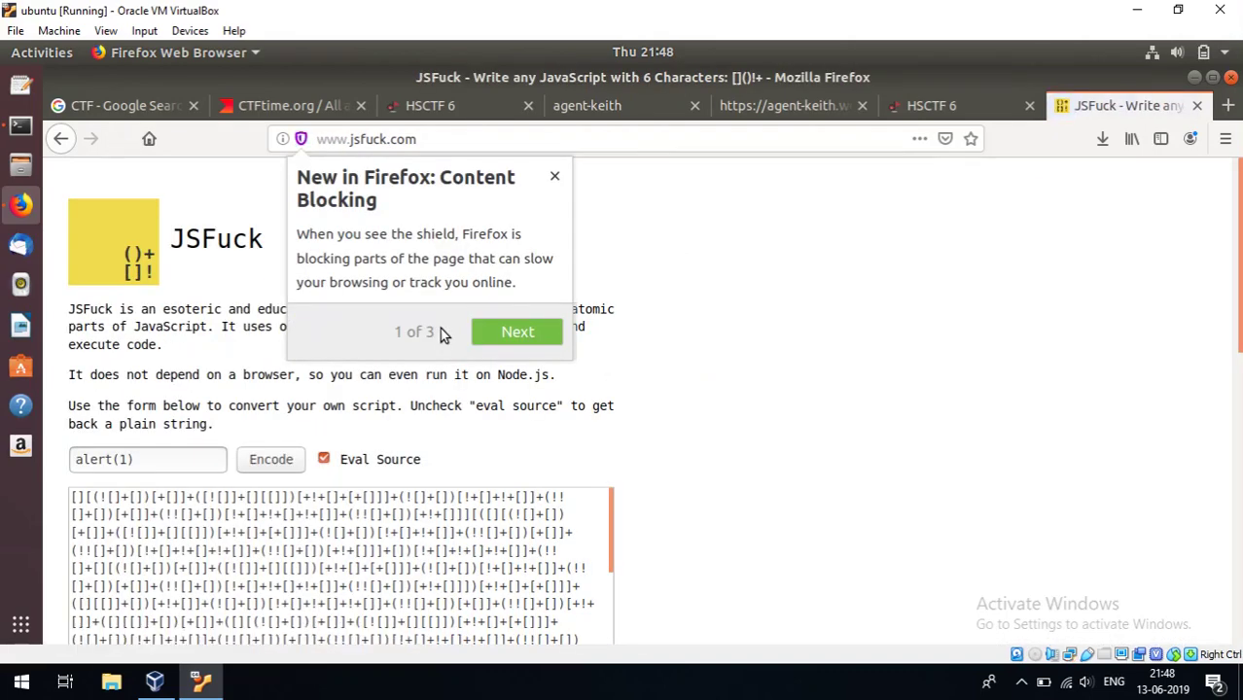
left_click(554, 176)
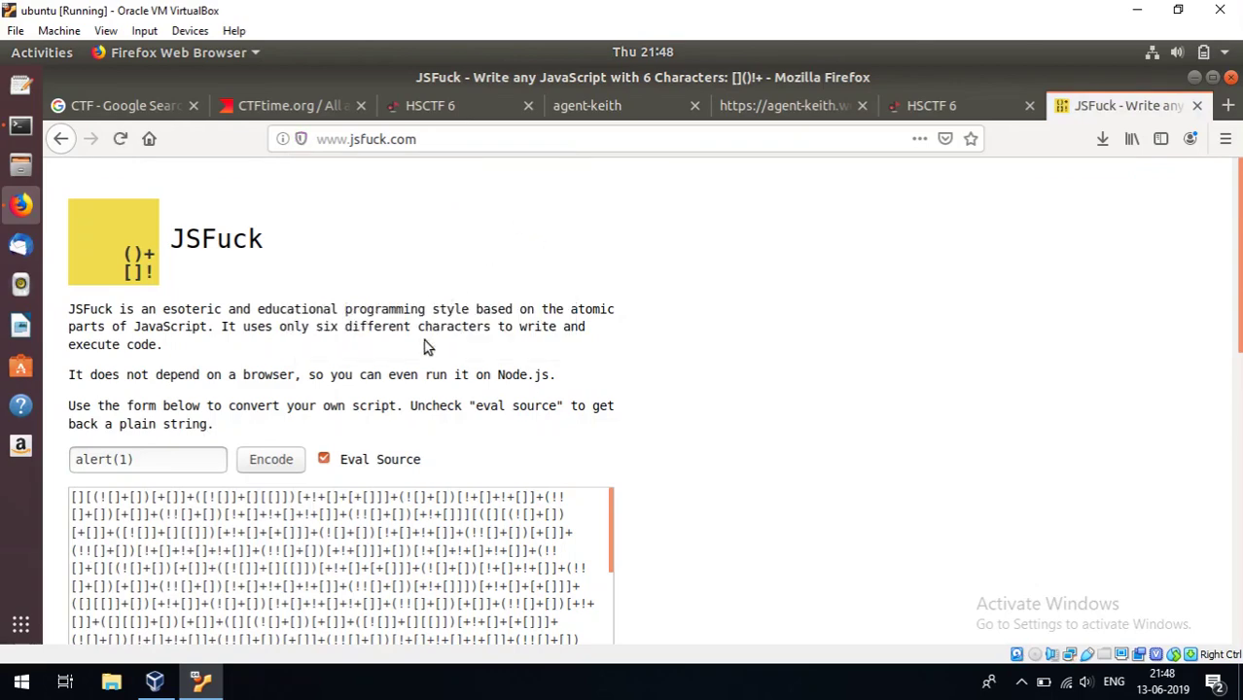
scroll(428, 346, "down", 3)
scroll(425, 347, "down", 1)
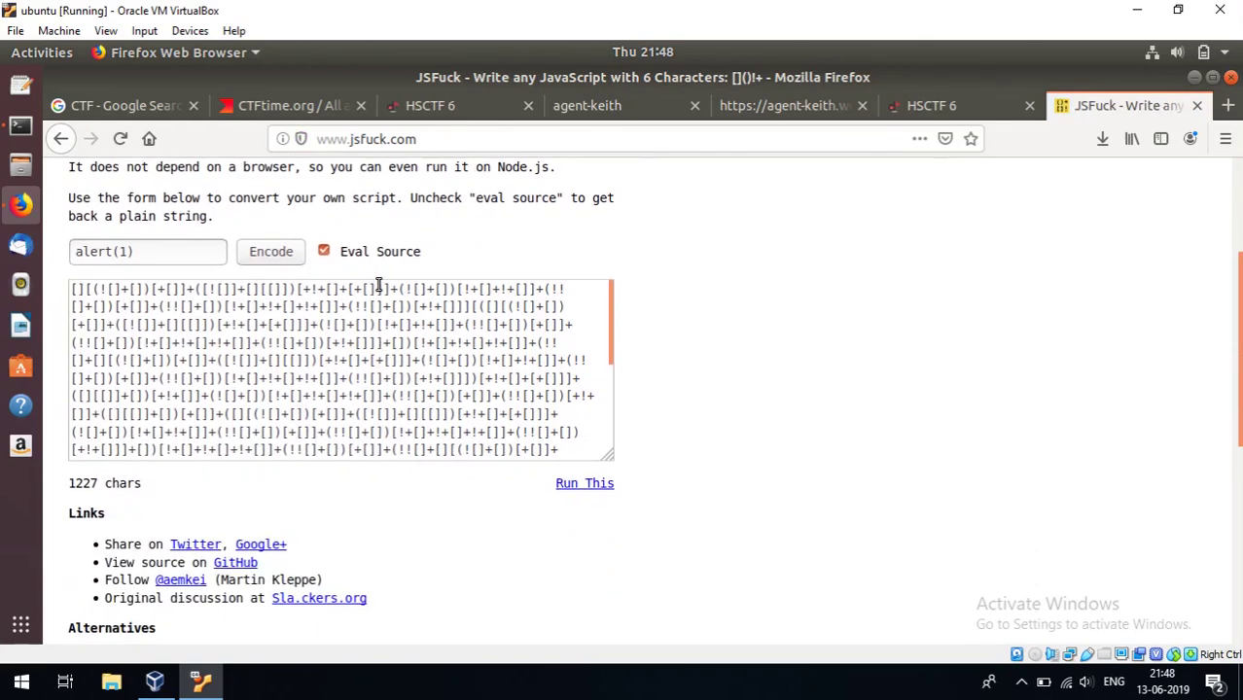
left_click_drag(377, 290, 354, 290)
Step: Open verbose.txt in gedit from the Terminal
key("alt+Tab")
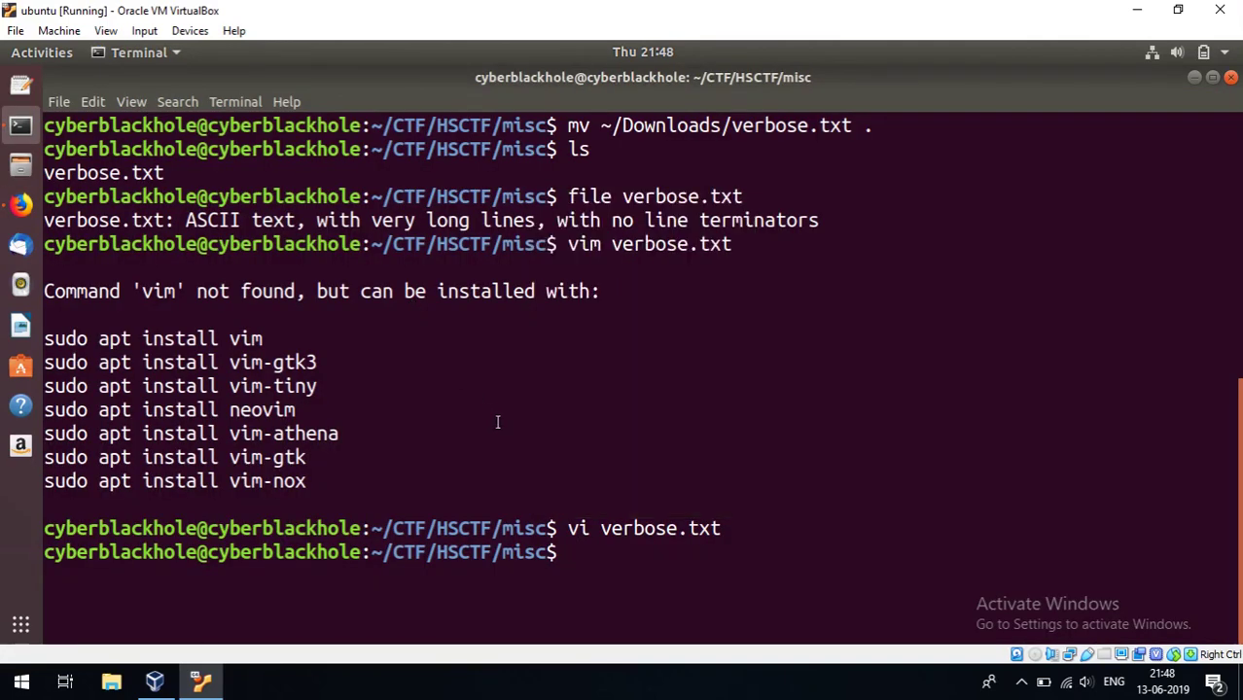
type("ge")
type("dit")
key("BackSpace")
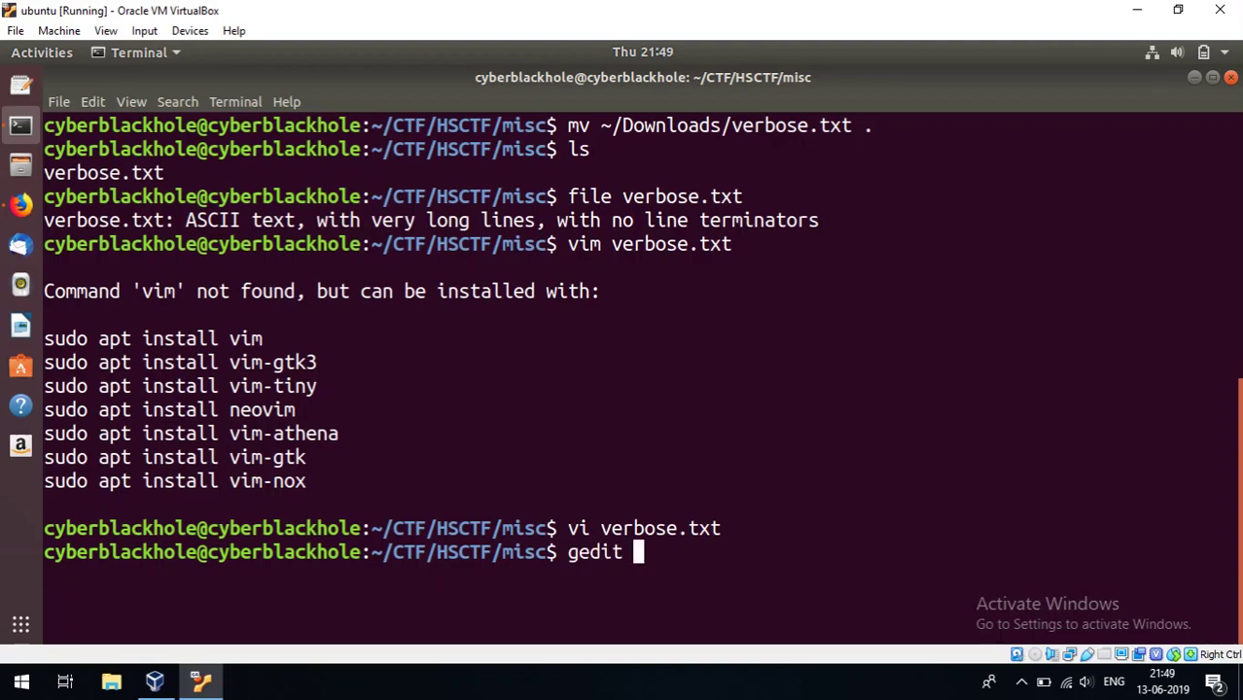
type("ver")
key("Tab")
key("Return")
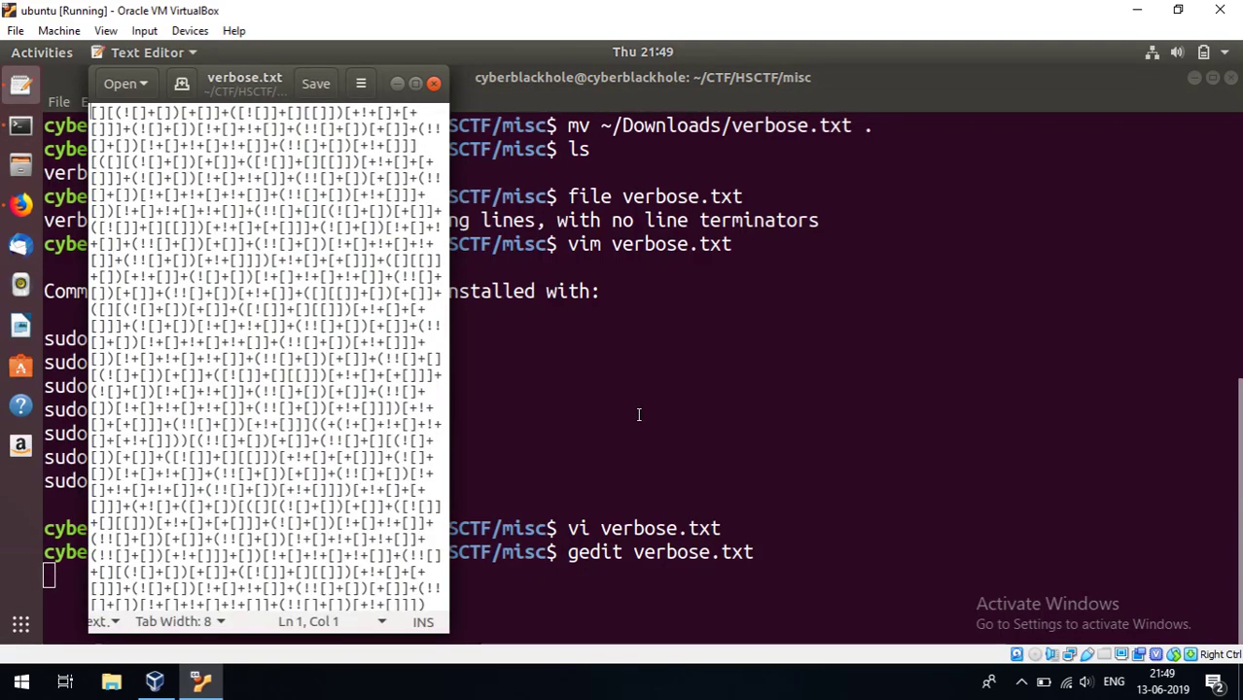
Step: Widen the gedit window, select all the JSFuck text, and return to Firefox
left_click(336, 372)
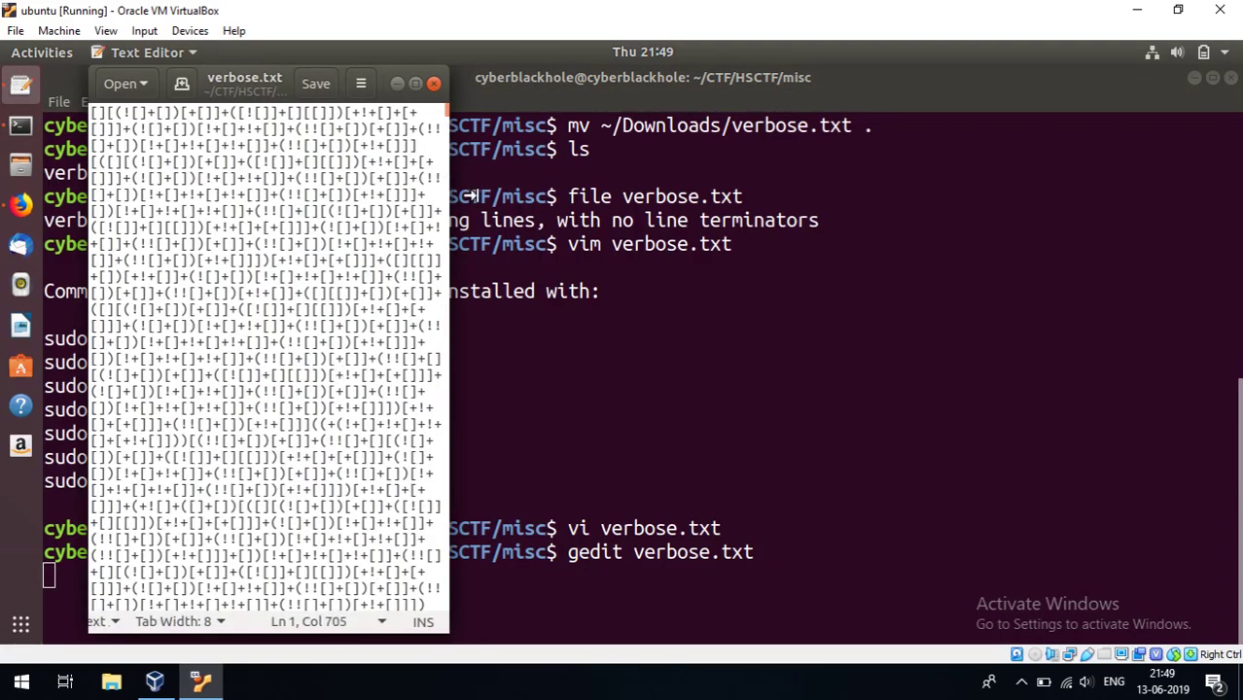
left_click_drag(443, 183, 615, 208)
key("ctrl+a")
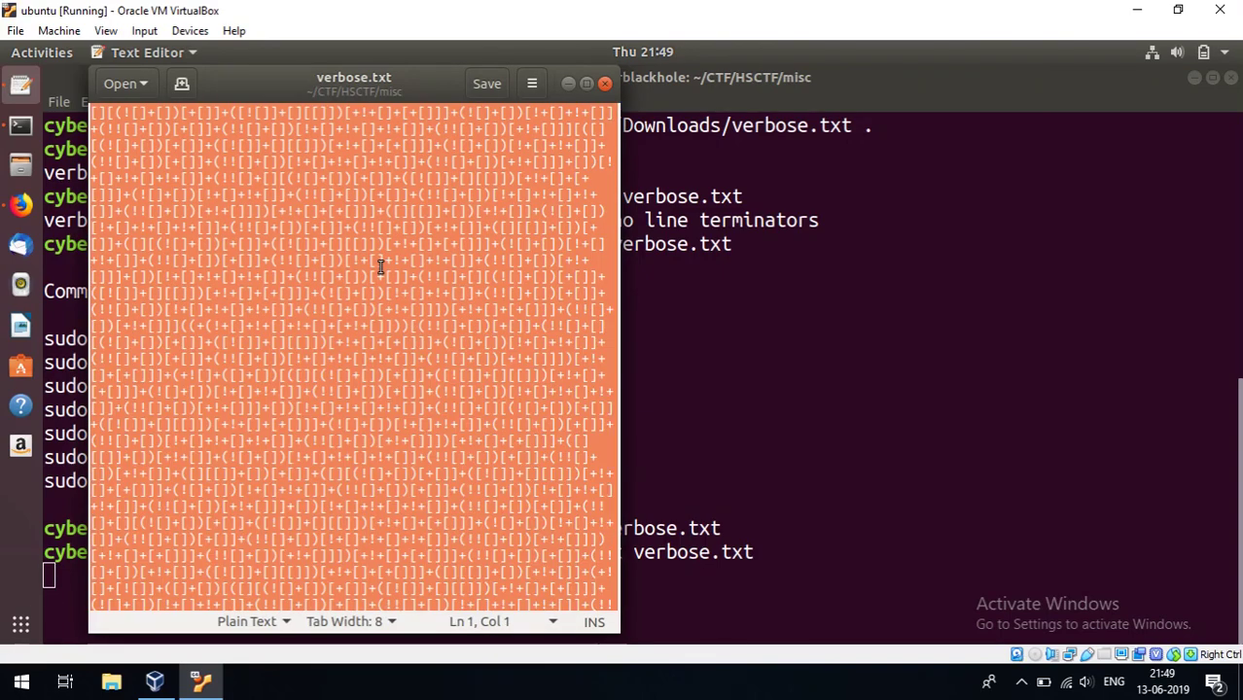
key("alt+Tab")
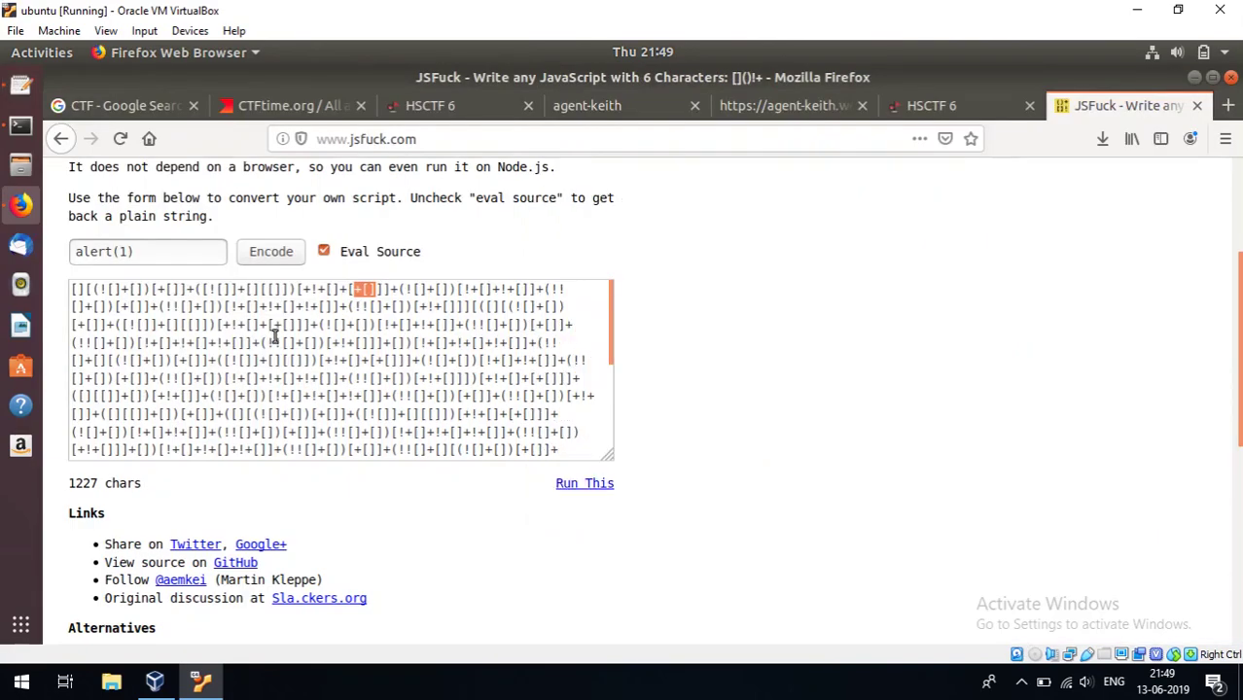
scroll(406, 324, "down", 3)
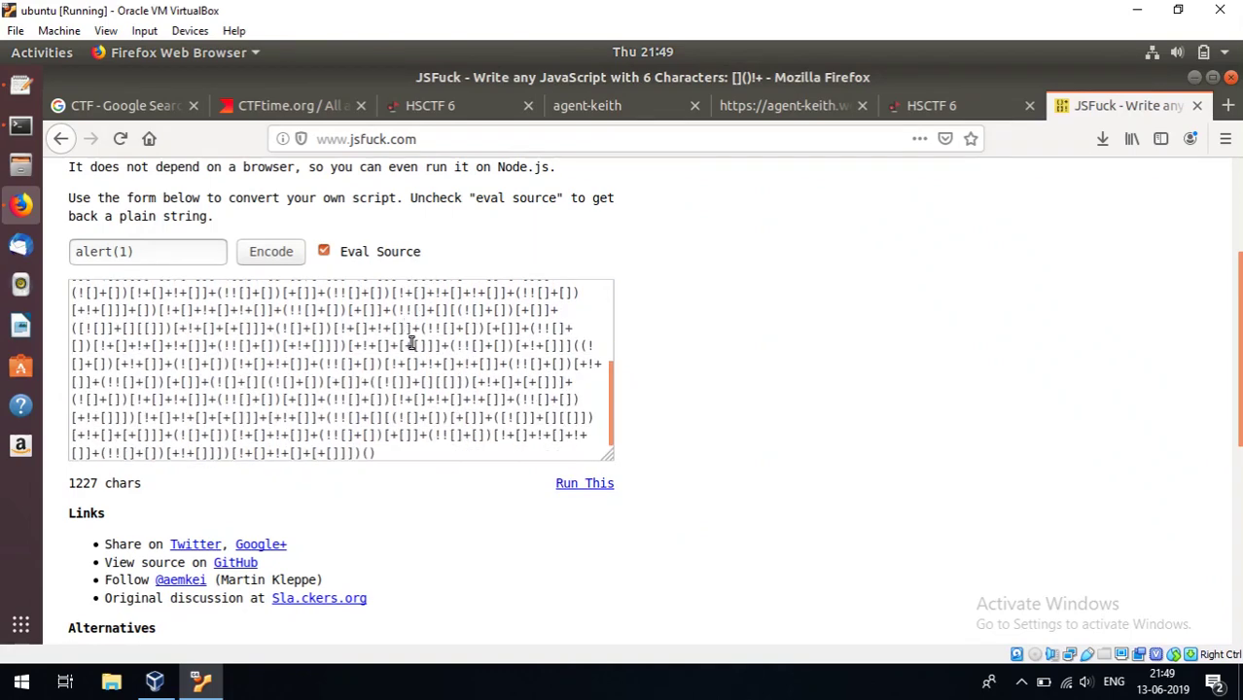
triple_click(413, 348)
left_click(412, 348)
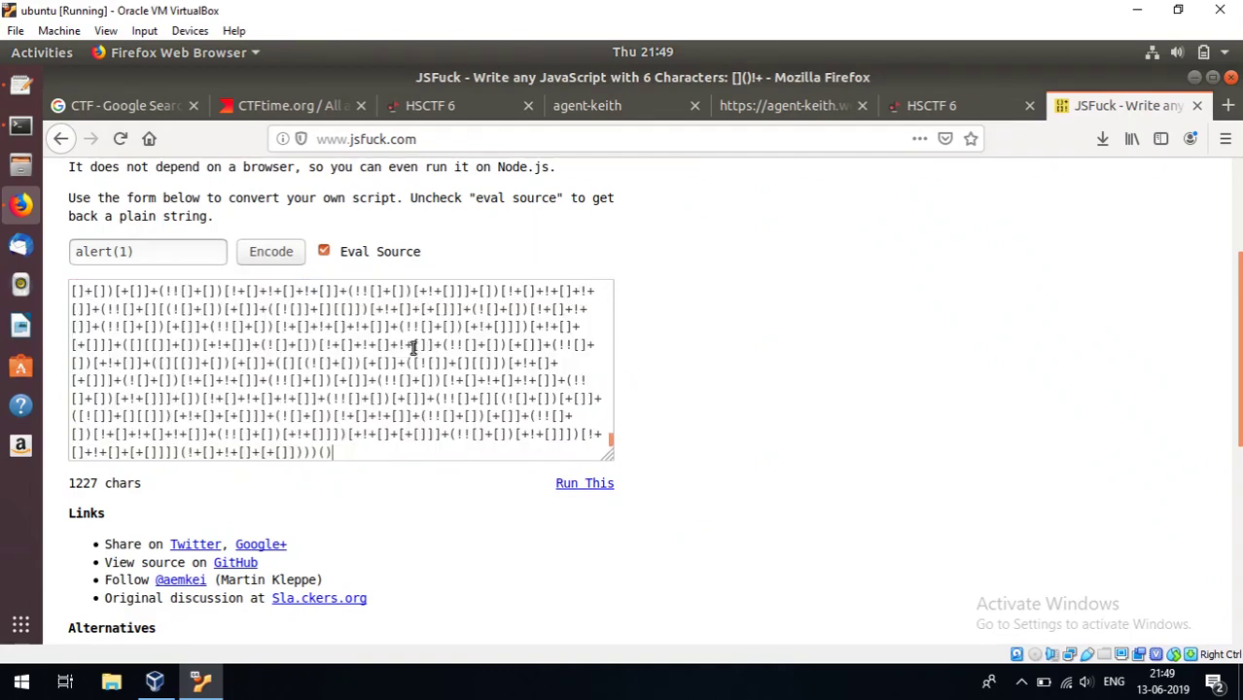
left_click(576, 486)
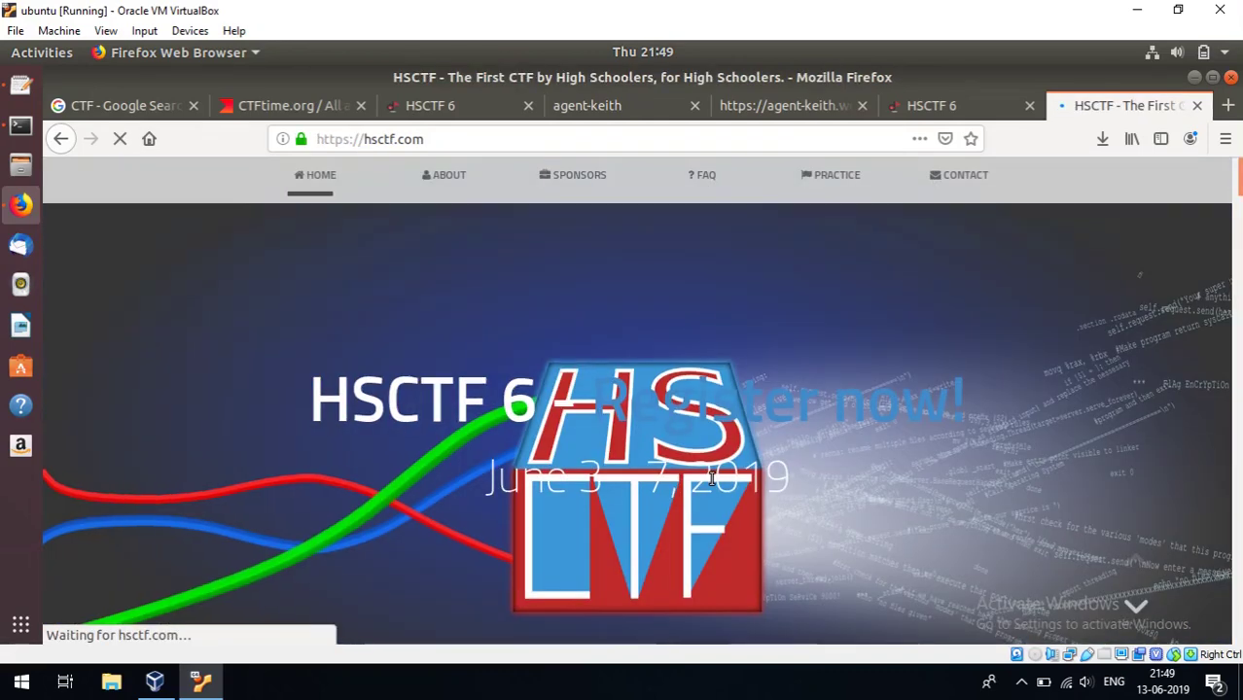
scroll(711, 477, "down", 5)
scroll(711, 477, "down", 4)
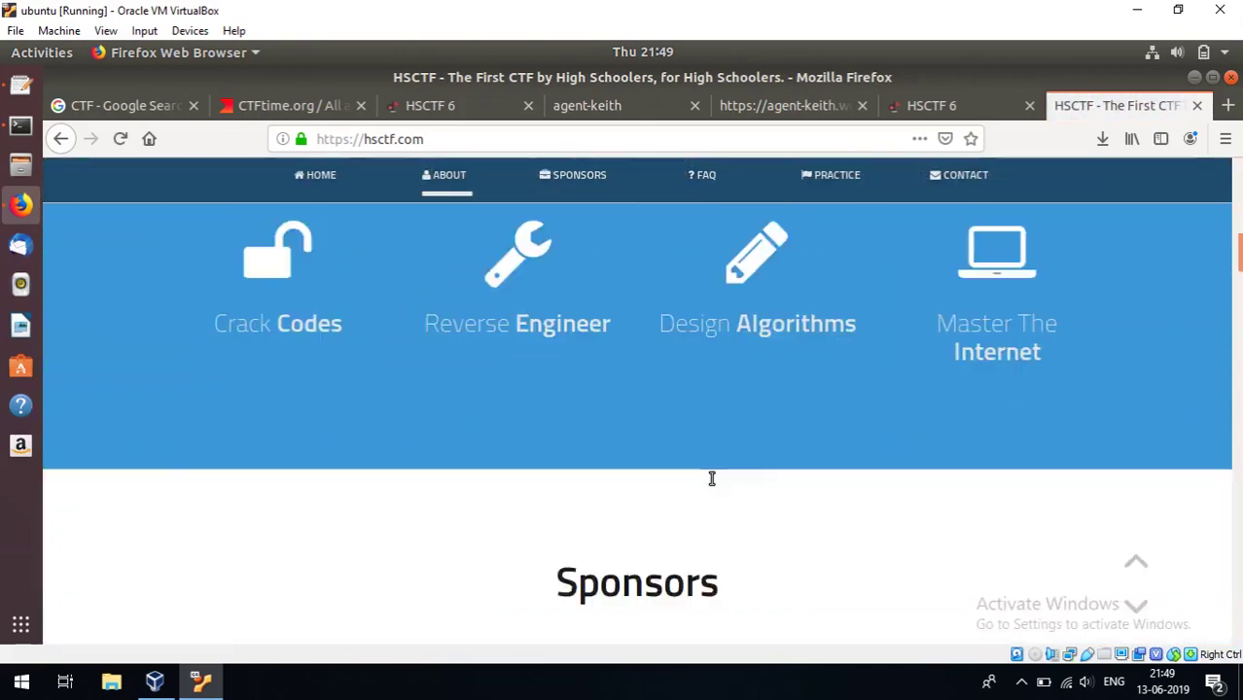
scroll(711, 477, "down", 2)
scroll(711, 477, "down", 1)
scroll(711, 477, "down", 3)
scroll(711, 476, "up", 2)
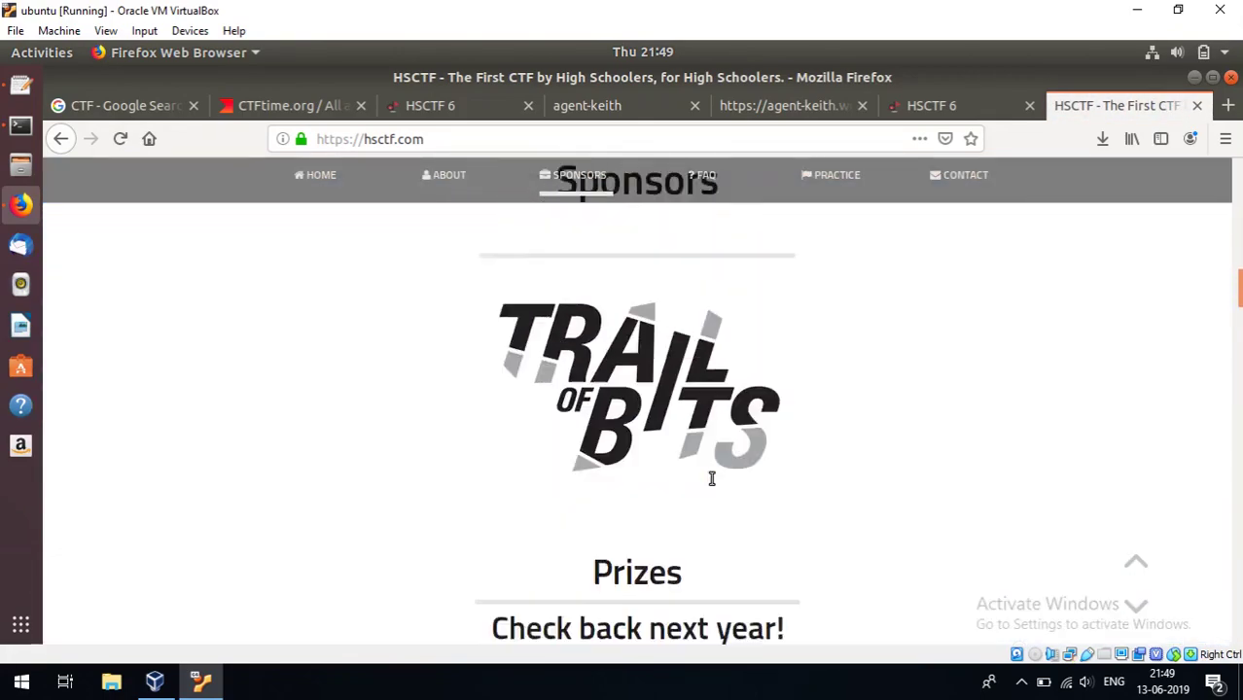
scroll(711, 477, "up", 3)
scroll(711, 476, "up", 10)
scroll(711, 477, "up", 3)
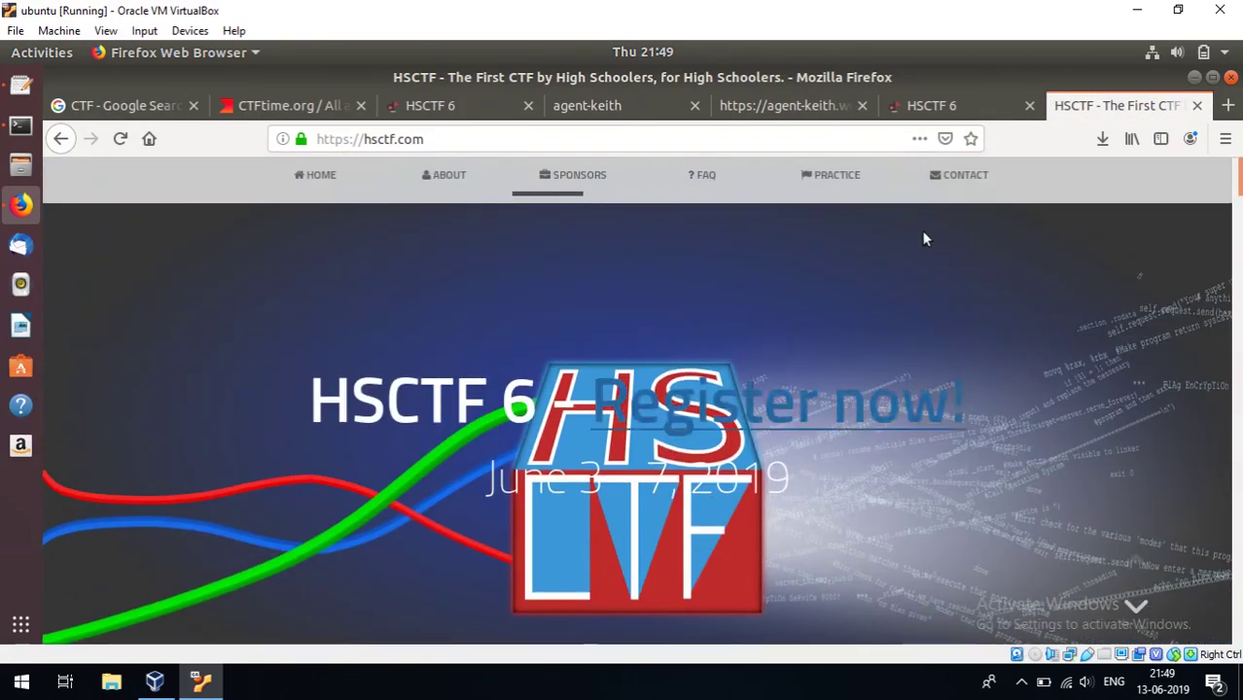
left_click(941, 101)
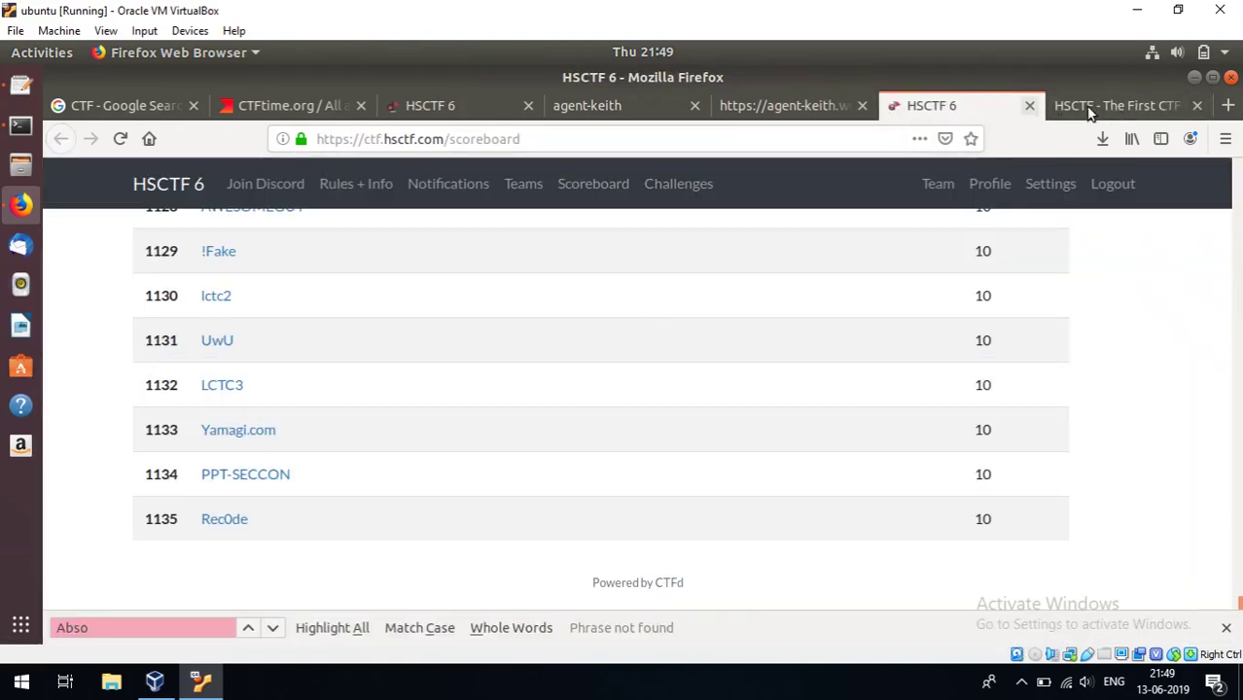
left_click(1118, 105)
left_click(62, 139)
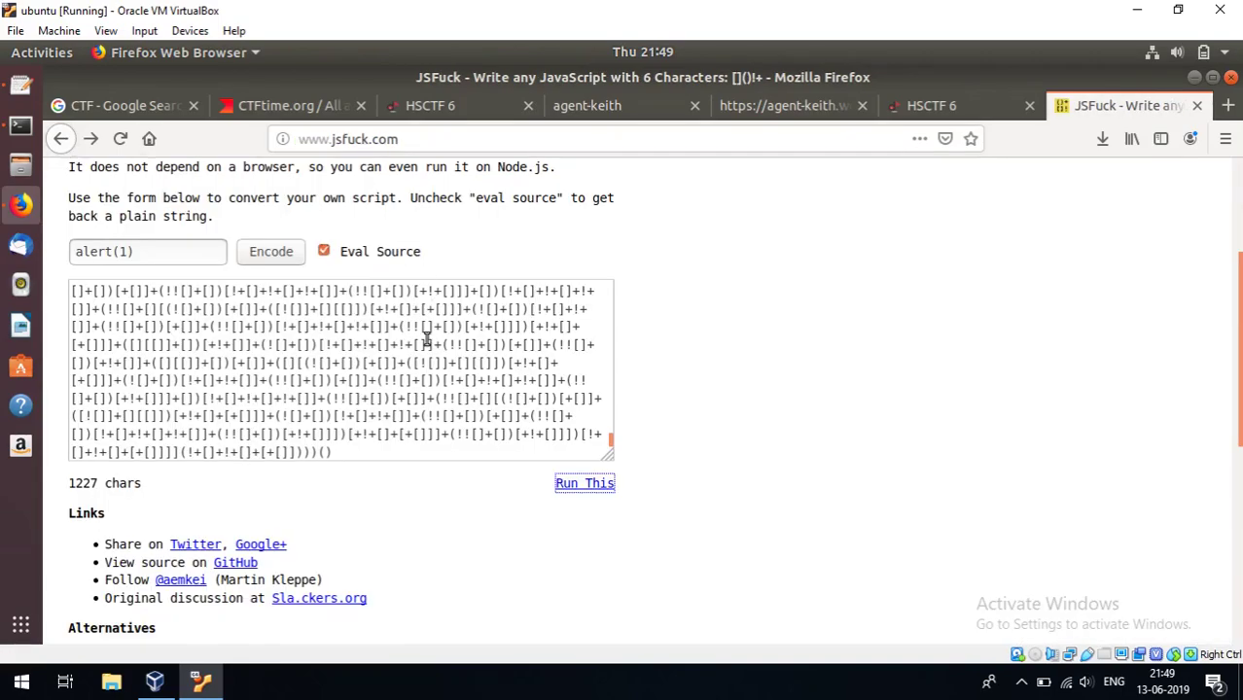
Step: Scroll the jsfuck.com page and place the caret at the end of the encoded code
scroll(531, 368, "down", 4)
scroll(531, 367, "down", 4)
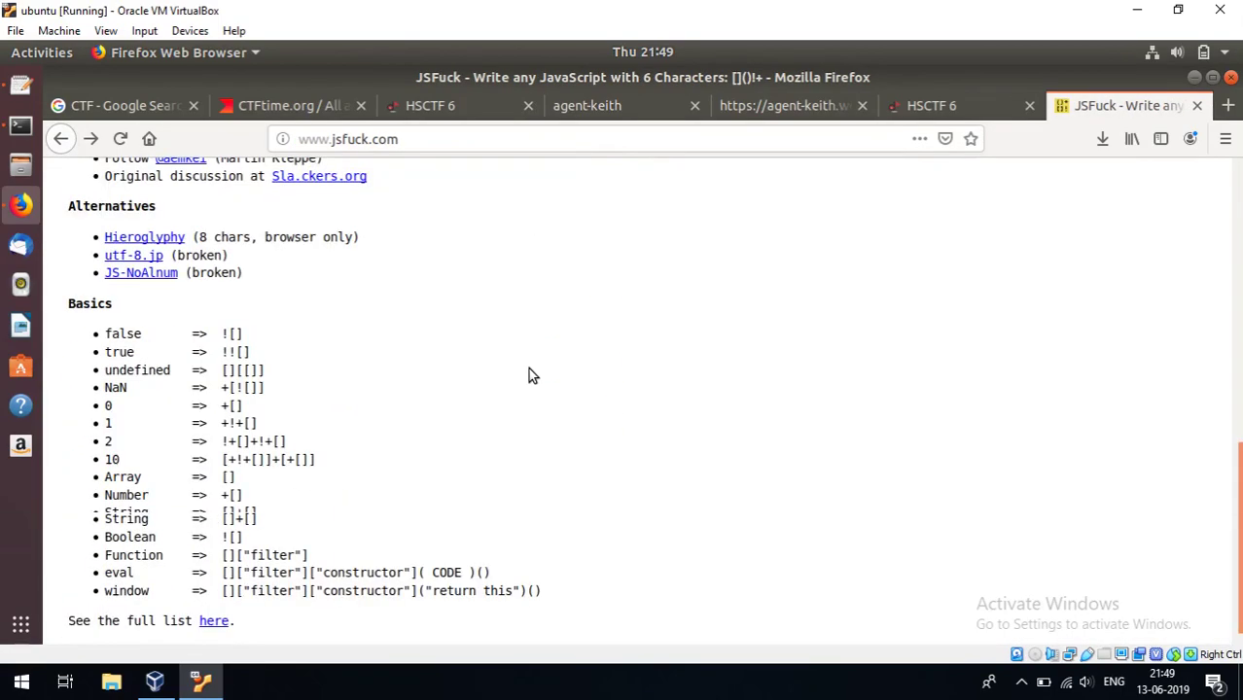
scroll(529, 375, "up", 4)
scroll(528, 374, "up", 1)
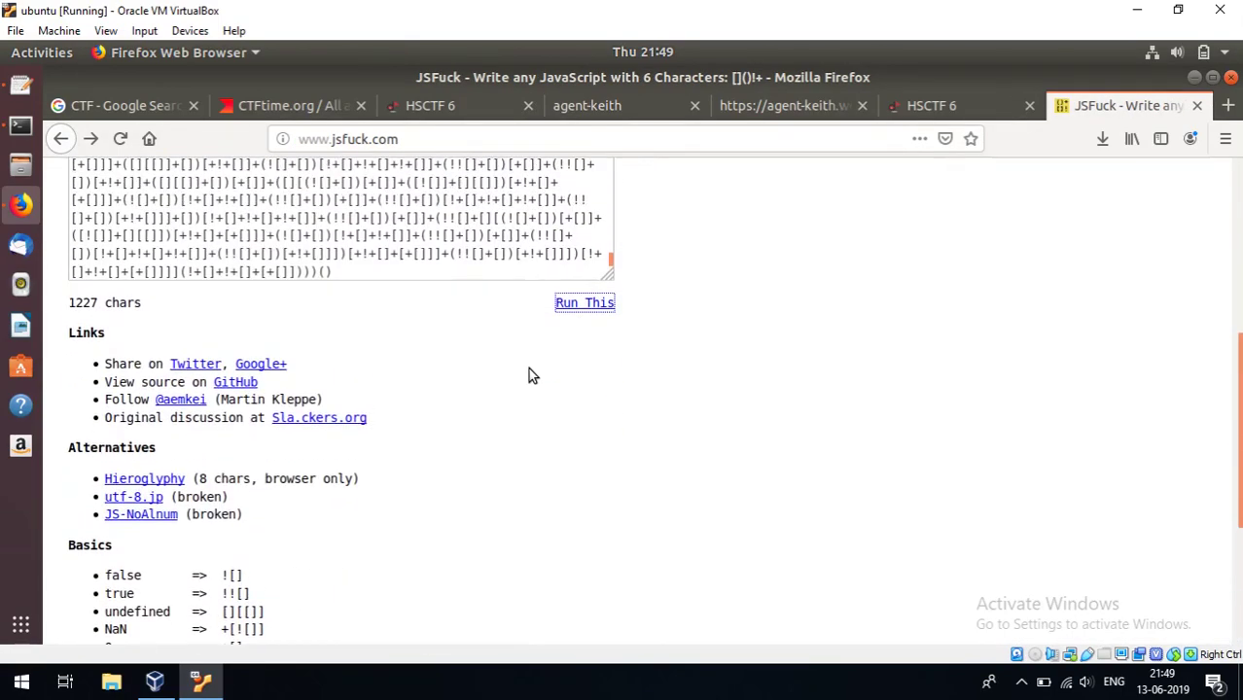
scroll(516, 365, "up", 2)
left_click(493, 340)
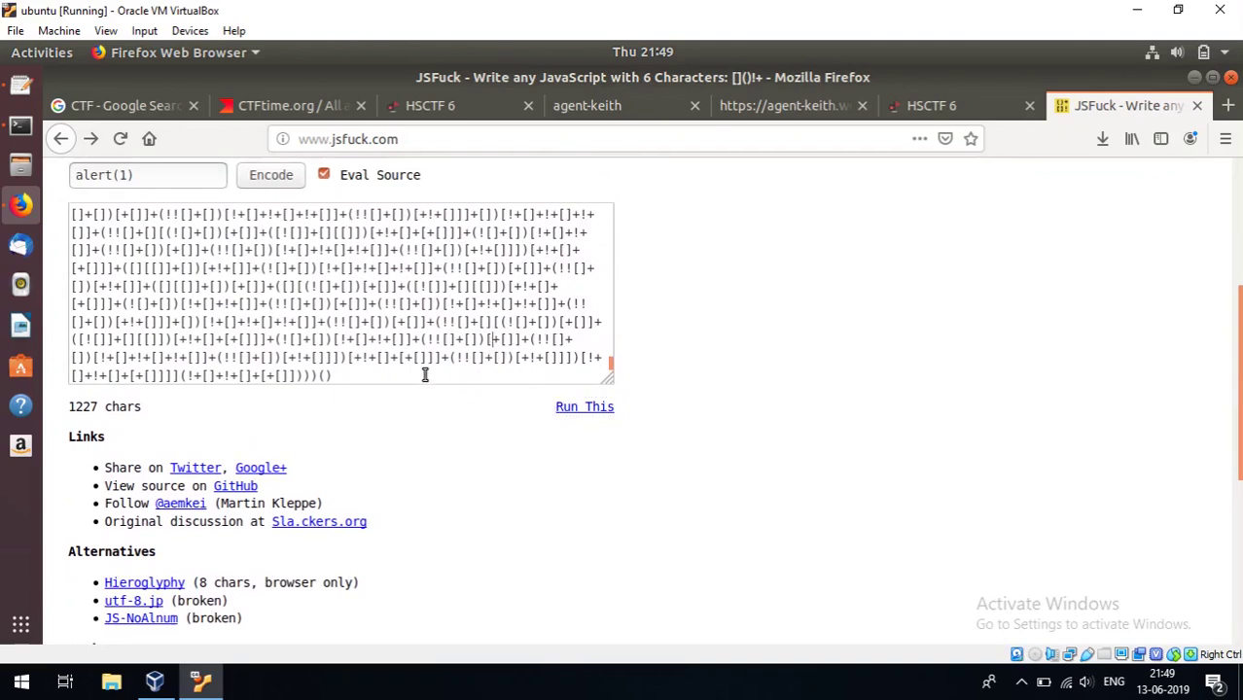
left_click(464, 375)
scroll(790, 340, "up", 3)
scroll(790, 341, "up", 2)
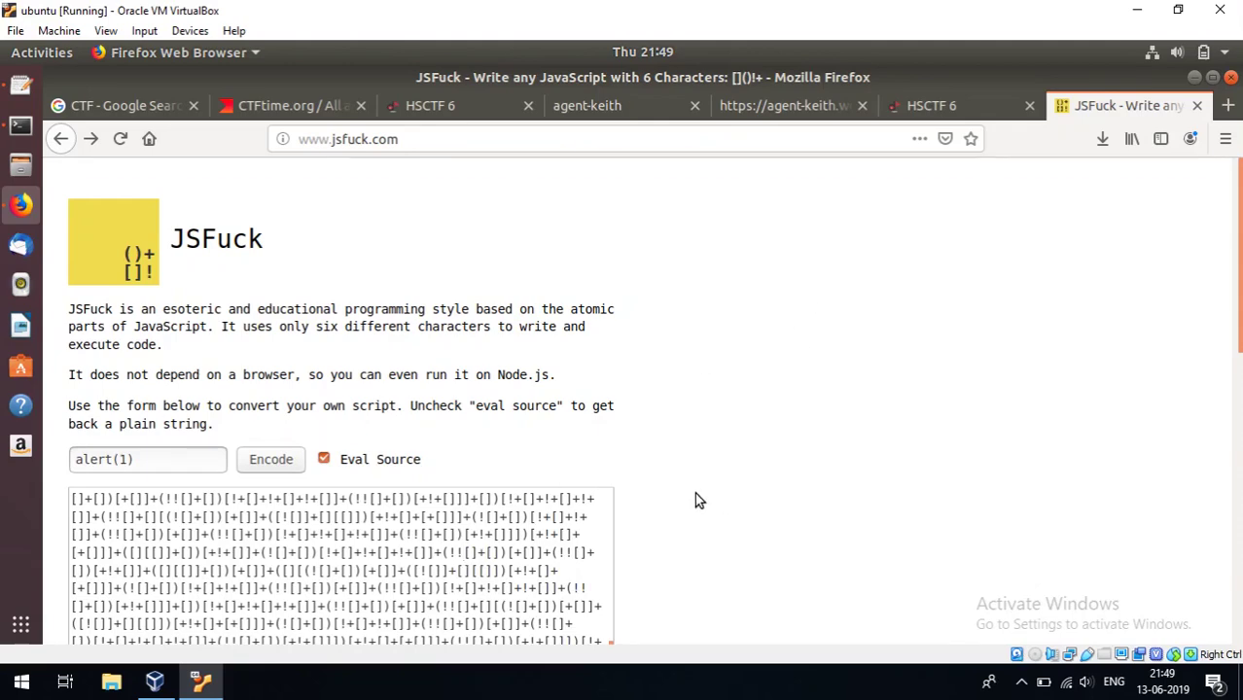
scroll(694, 500, "down", 3)
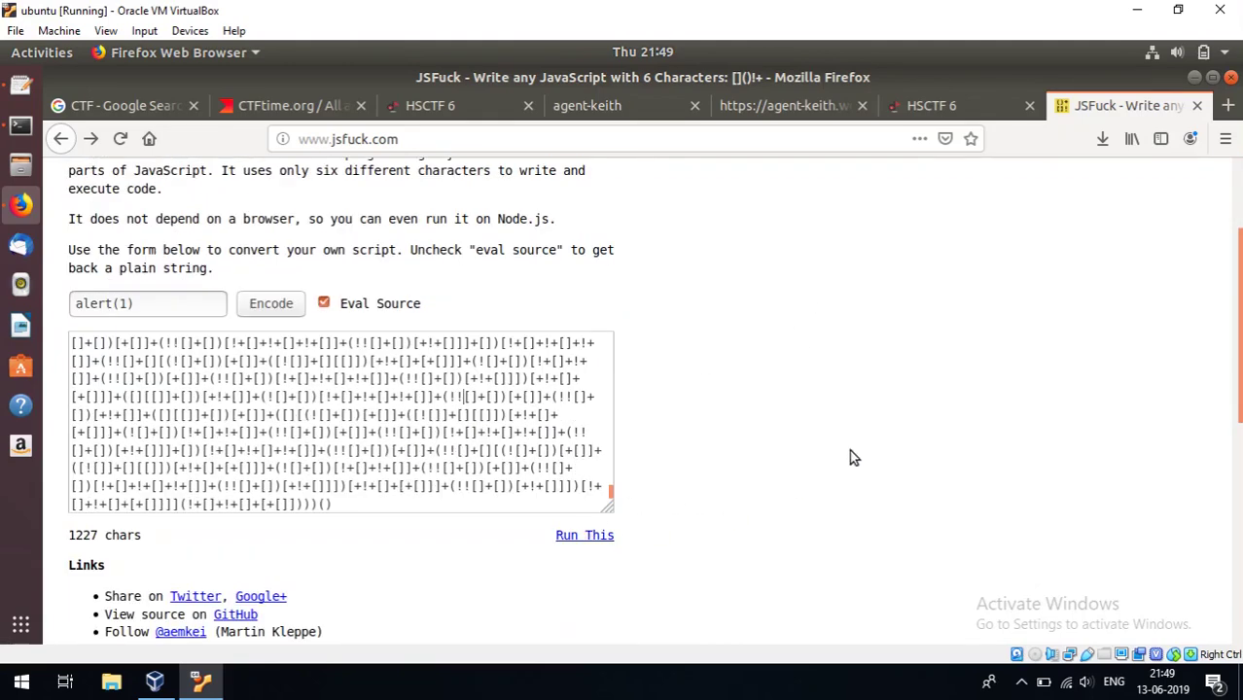
Step: Close the verbose.txt gedit window and return to Firefox
key("alt+Tab")
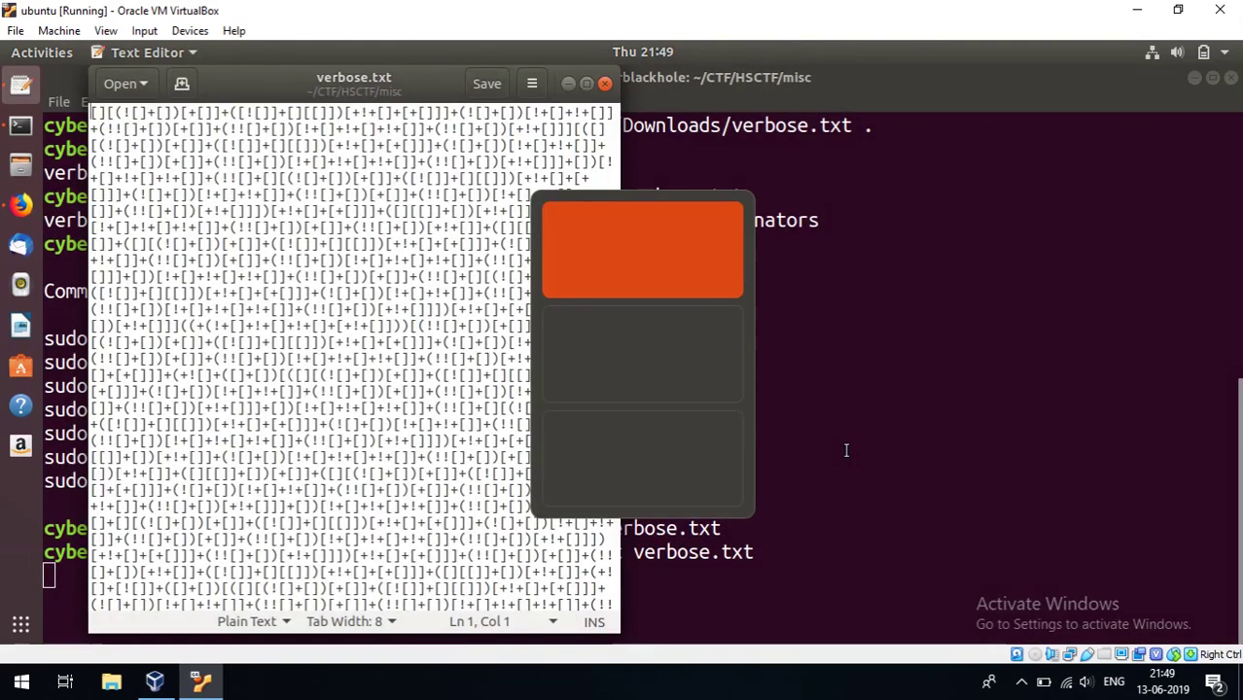
left_click(605, 85)
key("alt+Tab")
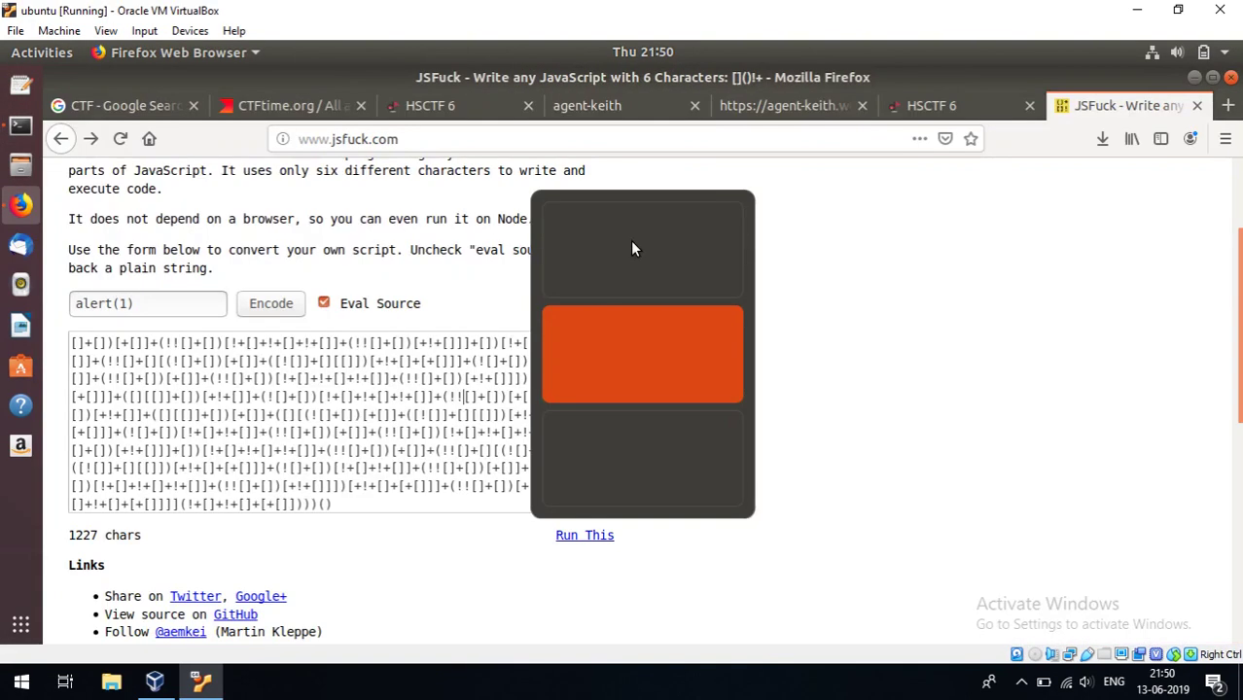
Step: Close the JSFuck tab and go back to the HSCTF 6 challenges tab
left_click(1198, 105)
left_click(914, 107)
left_click(712, 105)
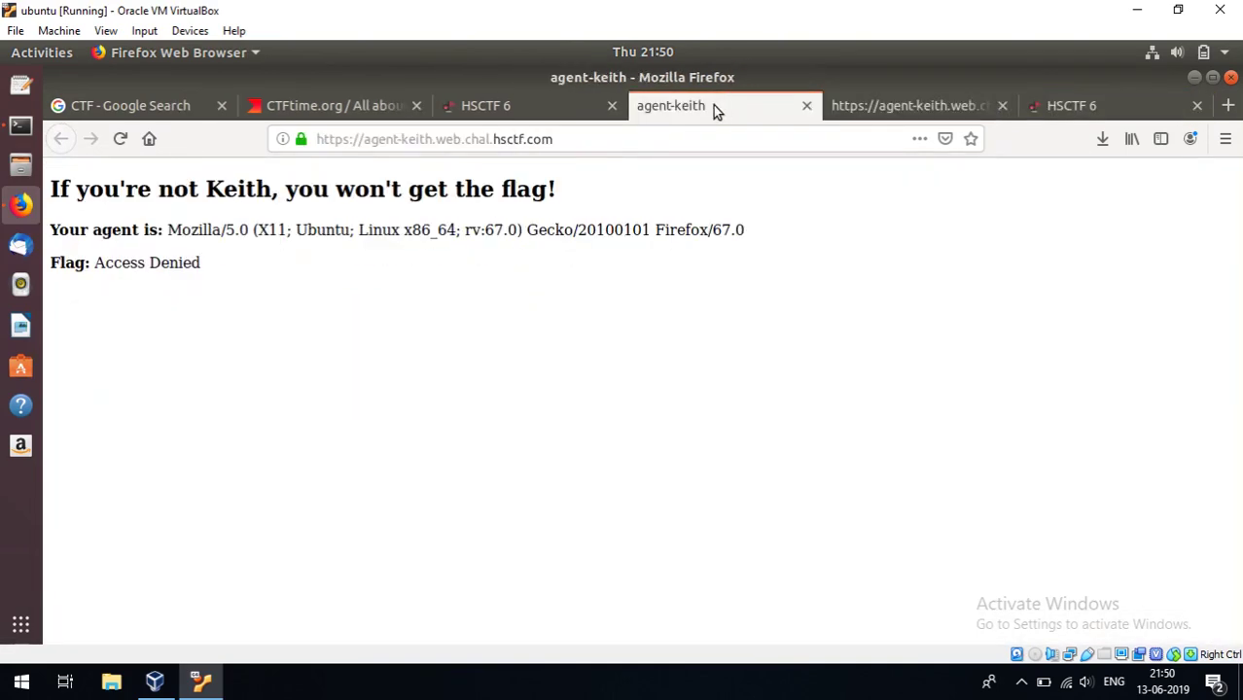
left_click(545, 103)
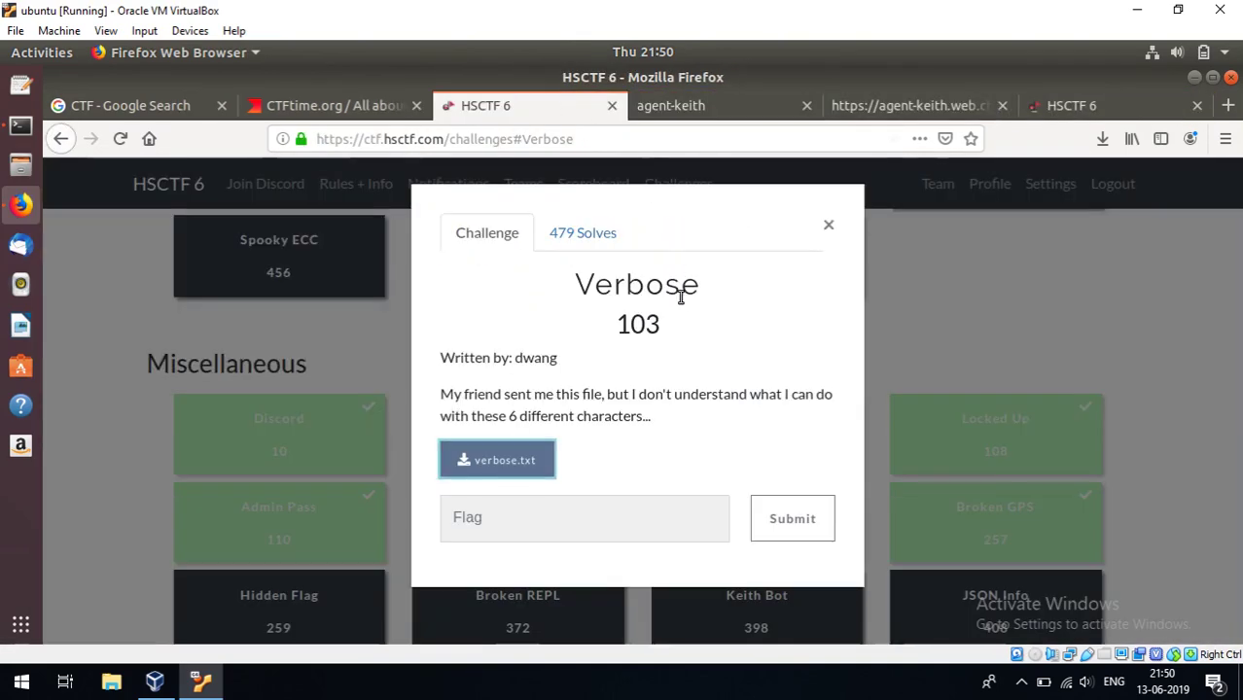
Step: Dismiss the Verbose details and look over the challenges grid, with Verbose now marked solved
left_click(827, 225)
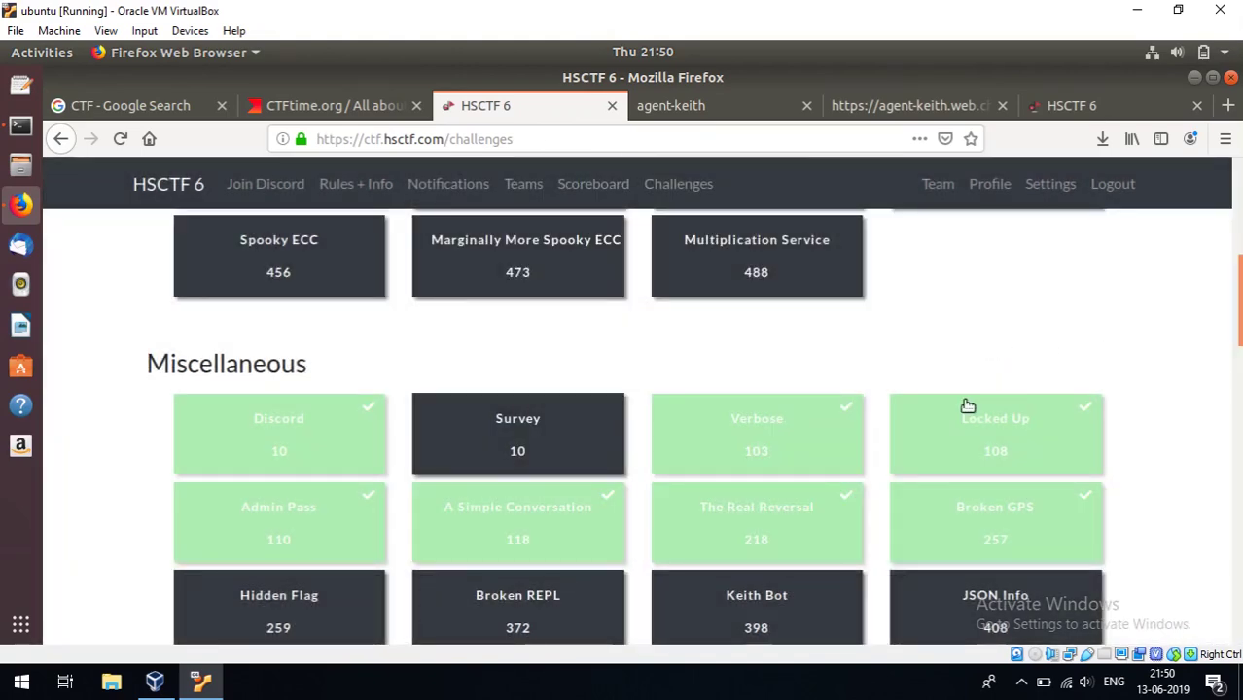
scroll(968, 406, "down", 2)
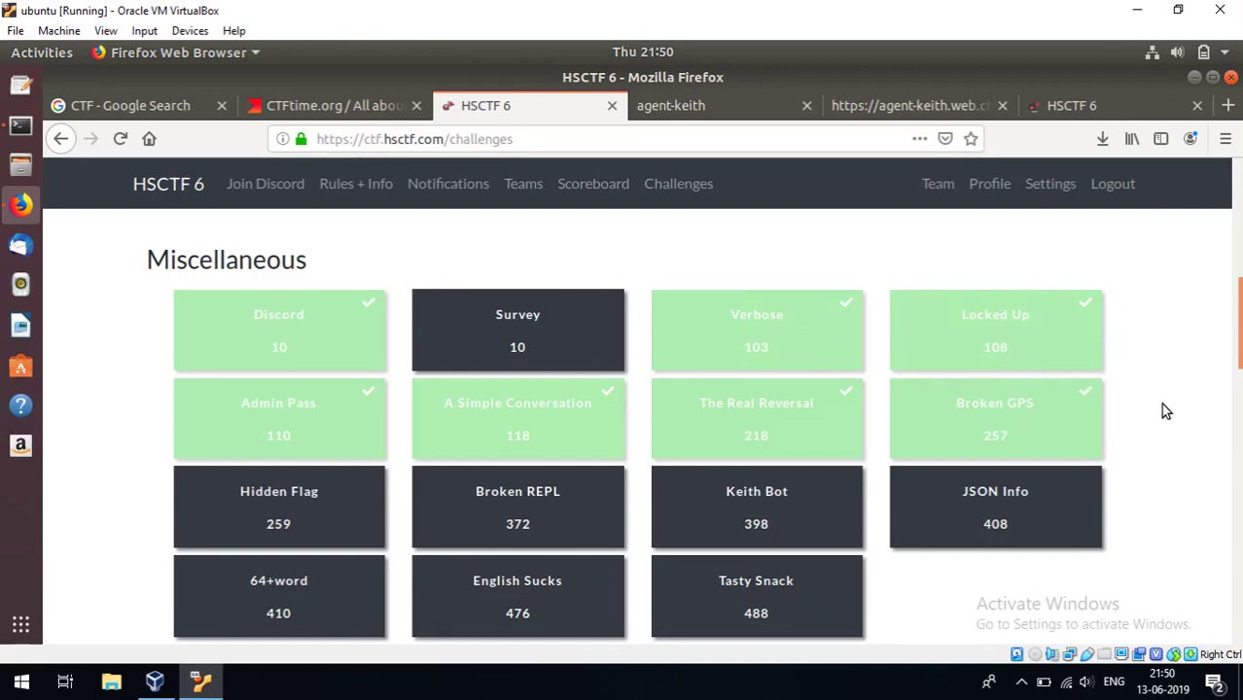
scroll(1163, 405, "up", 3)
scroll(1162, 404, "up", 2)
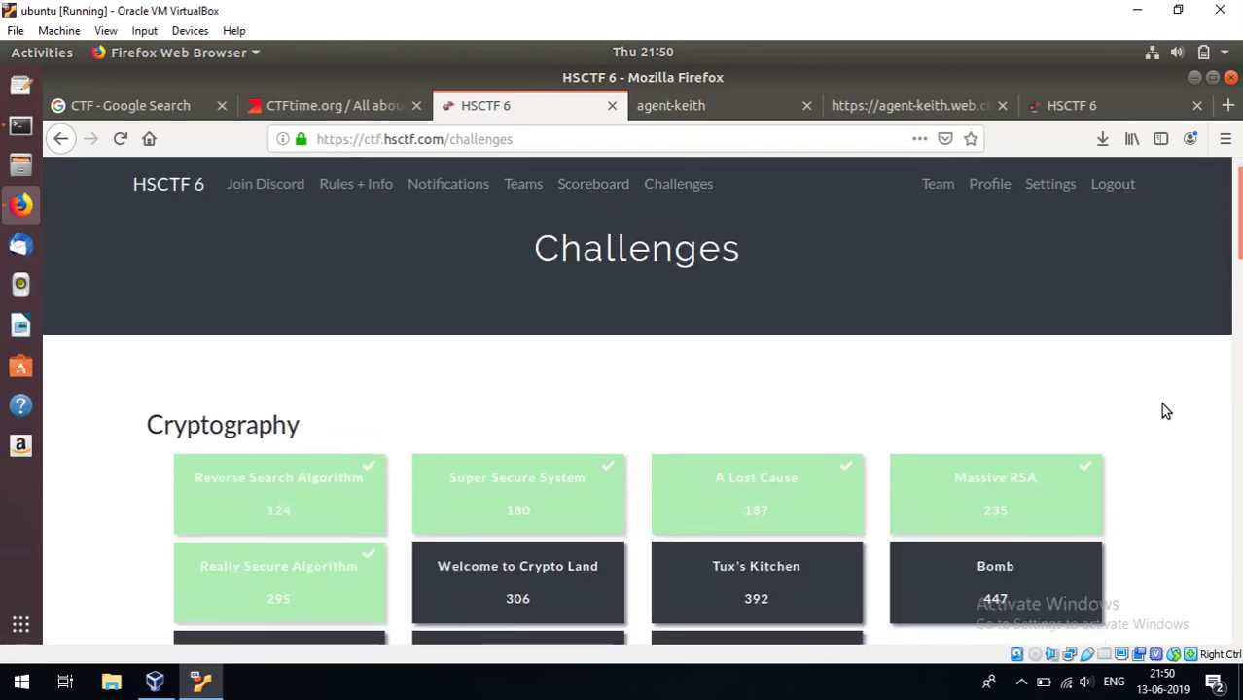
scroll(1162, 404, "down", 3)
scroll(1163, 404, "down", 2)
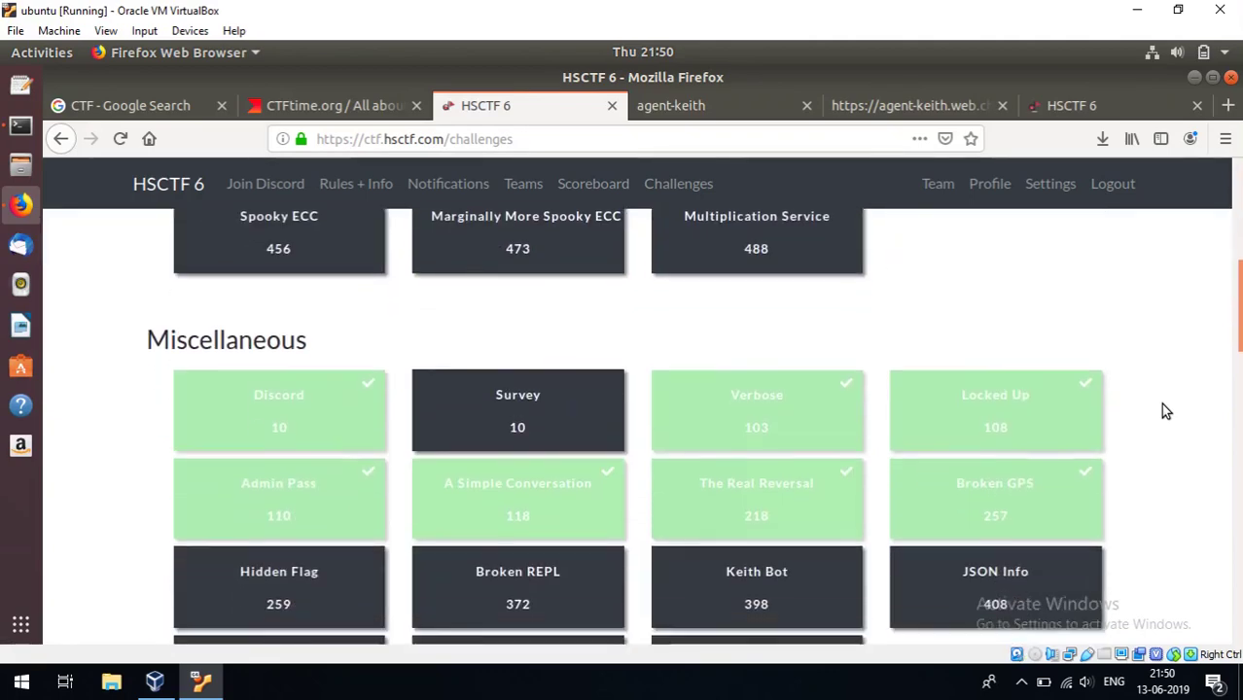
scroll(1165, 410, "down", 2)
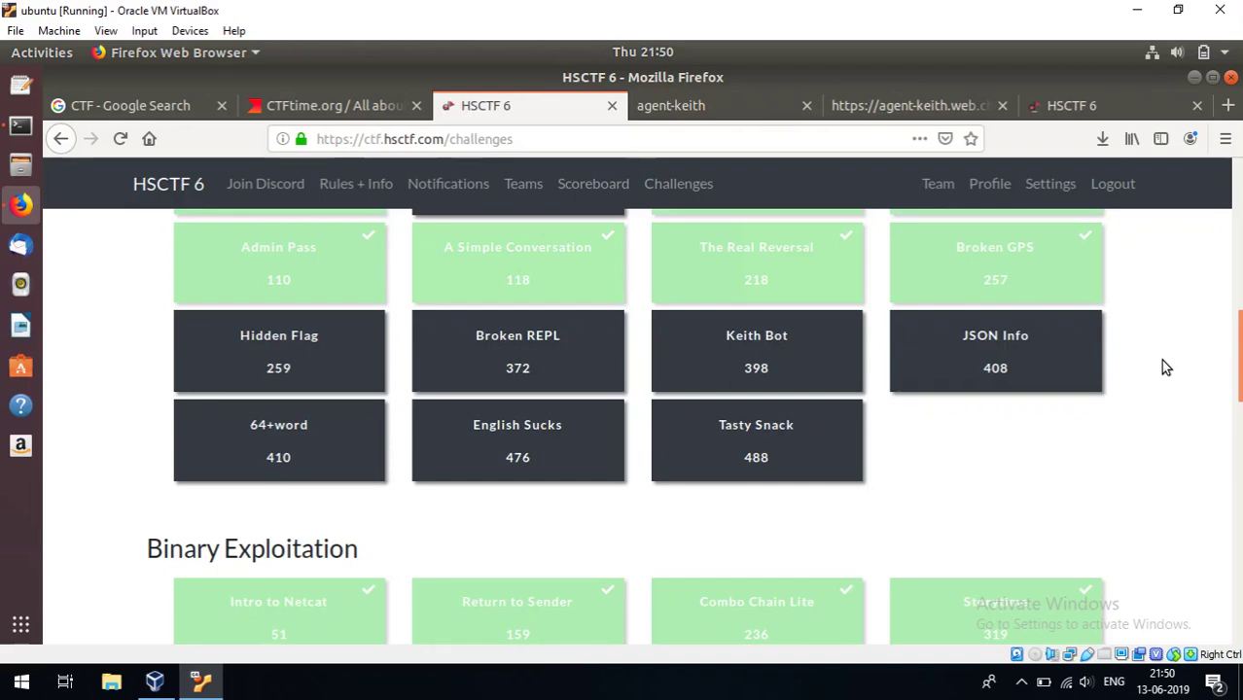
Step: Open CTFtime's Upcoming events list and highlight the Google Capture The Flag 2019 (Quals) entry
left_click(360, 109)
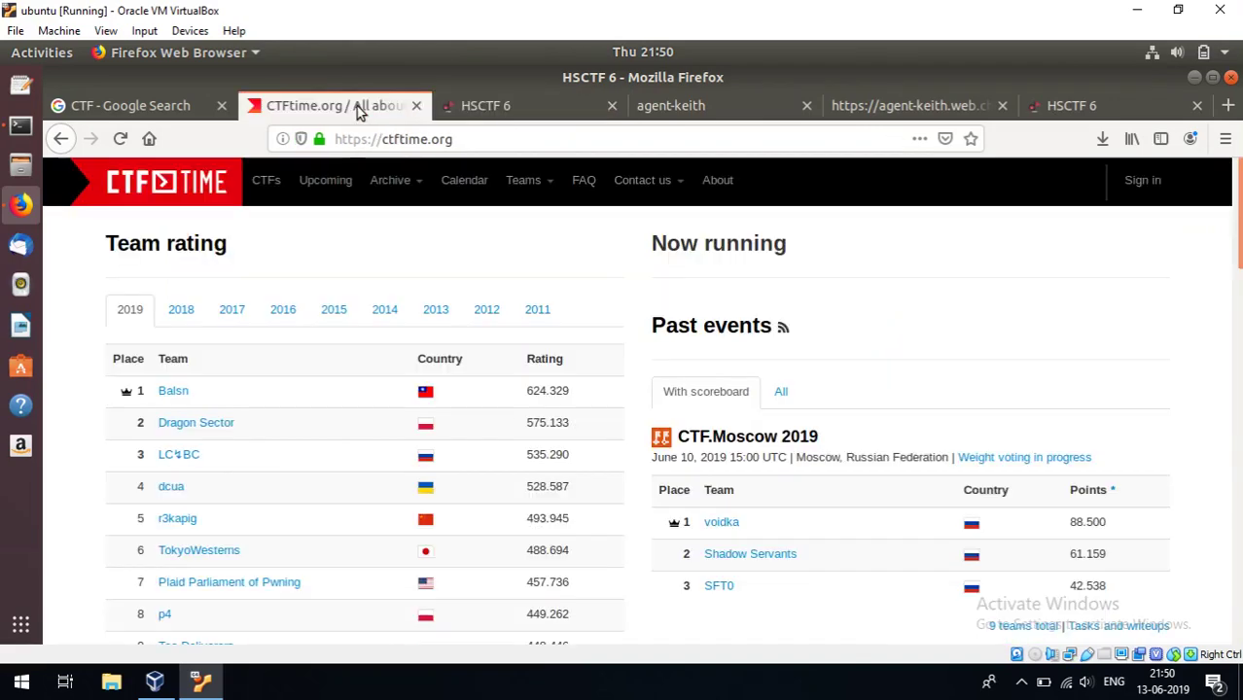
left_click(328, 194)
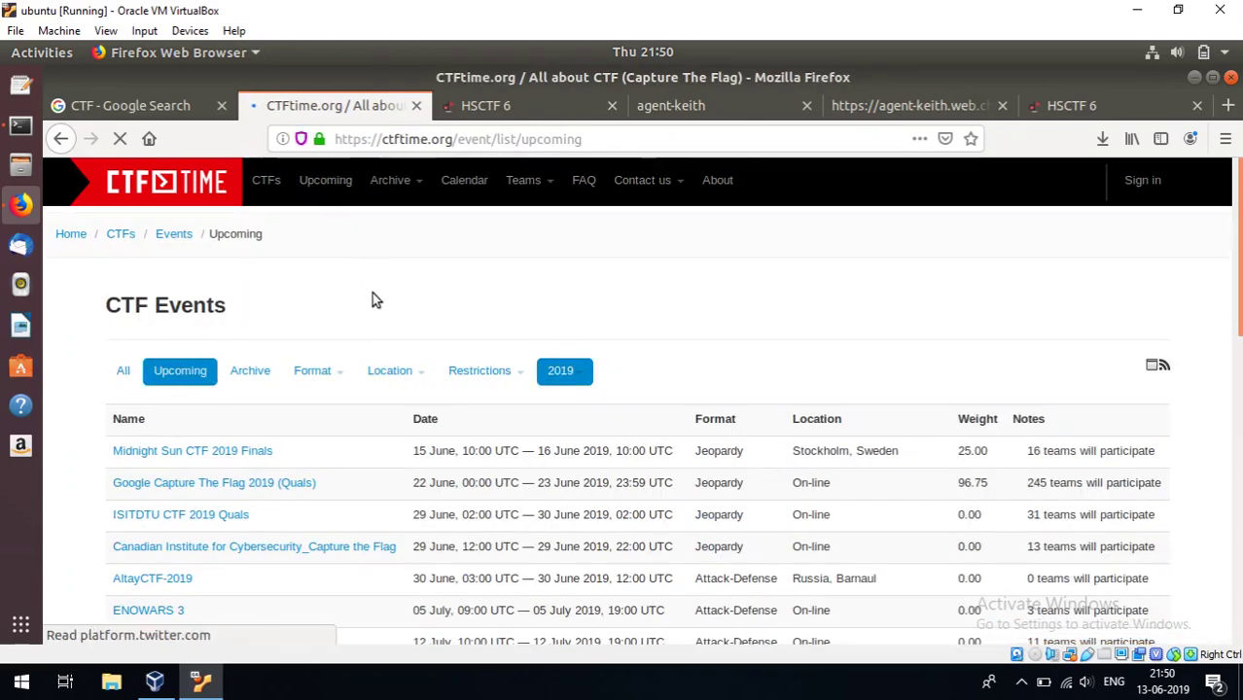
scroll(250, 343, "down", 2)
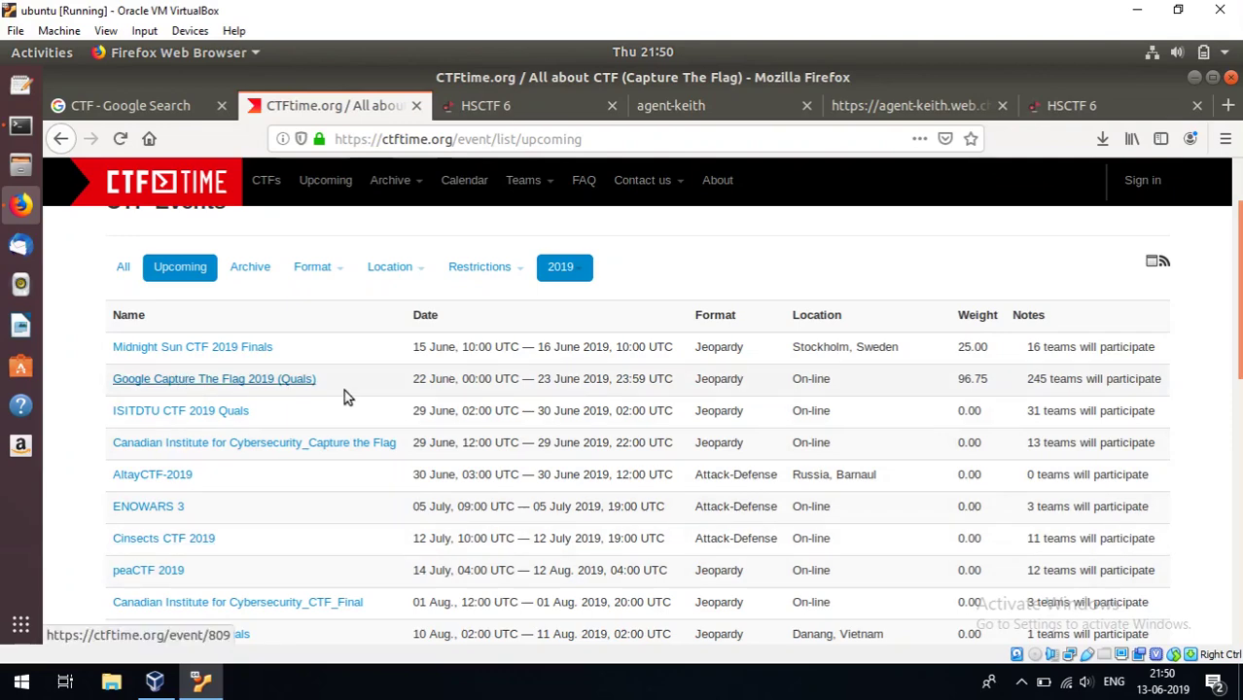
left_click_drag(340, 386, 104, 383)
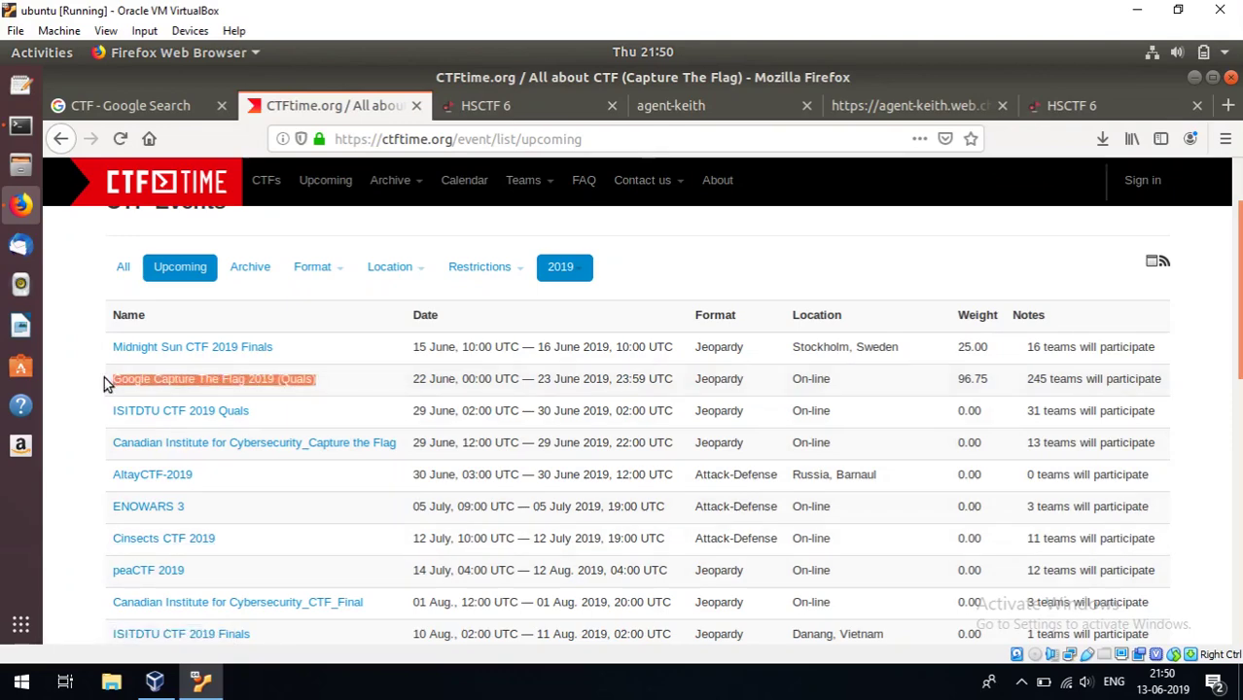
left_click(353, 382)
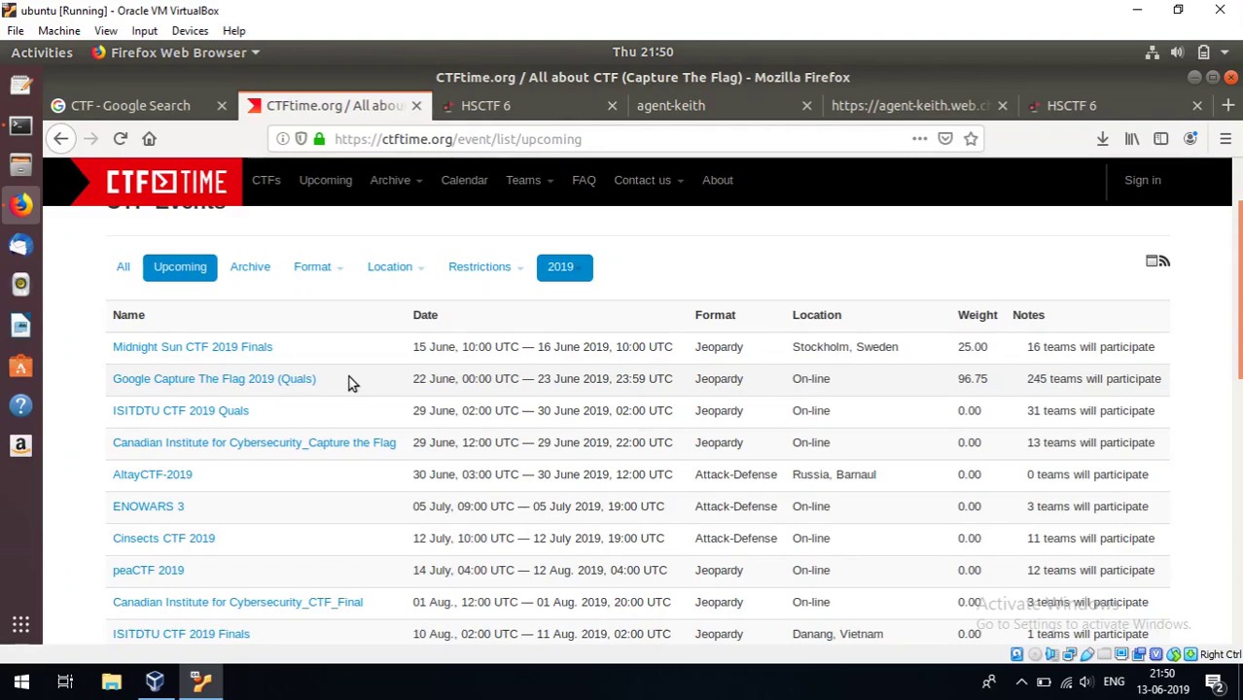
Step: Scroll through the remaining upcoming 2019 CTF events, then switch back to the Terminal
scroll(348, 377, "down", 2)
scroll(348, 376, "down", 2)
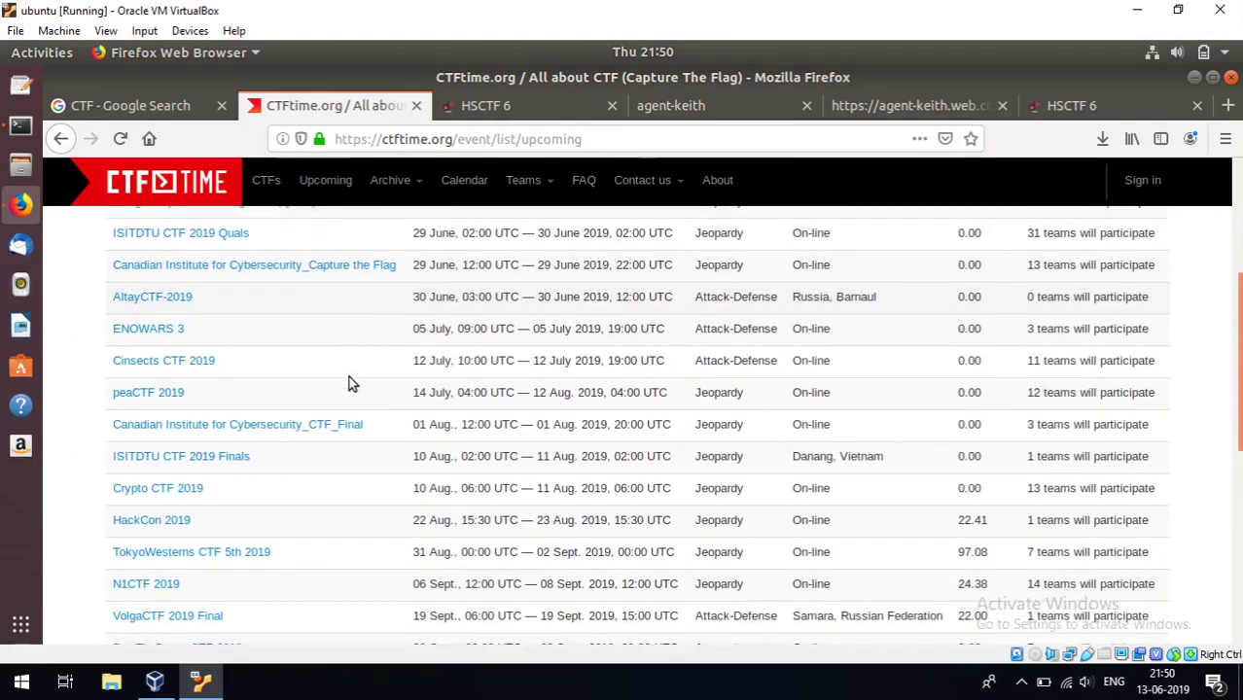
scroll(348, 376, "down", 2)
scroll(348, 376, "up", 5)
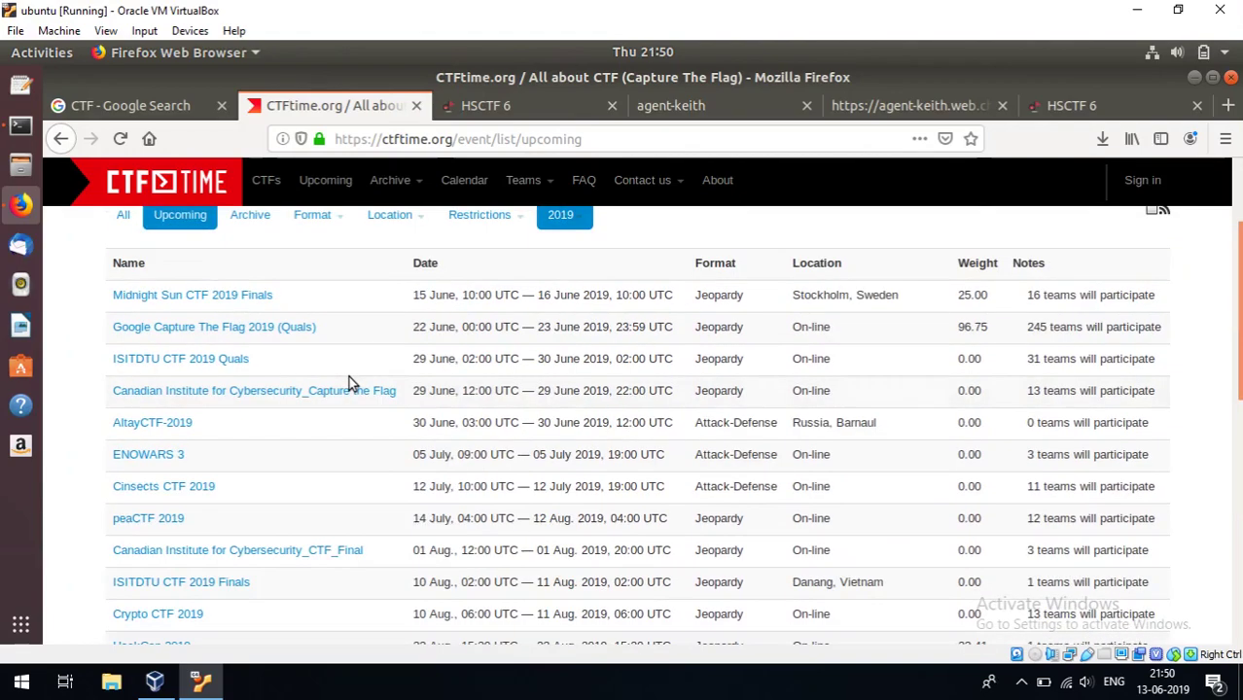
scroll(348, 383, "up", 3)
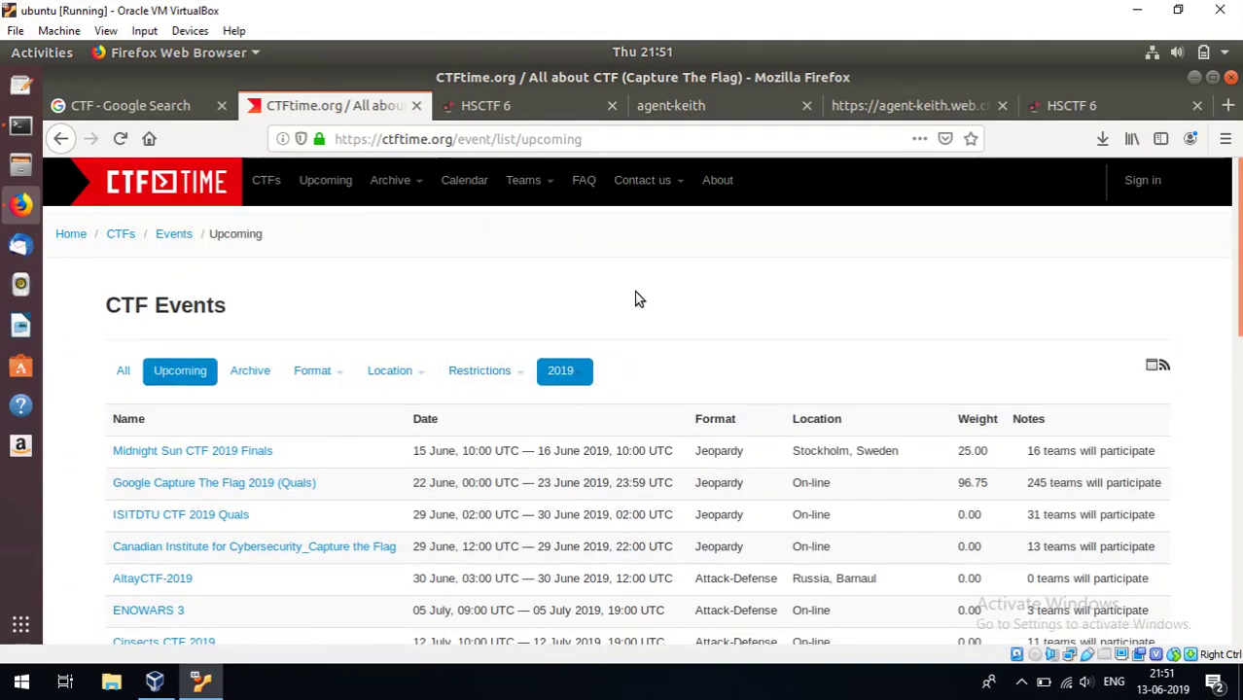
key("alt+Tab")
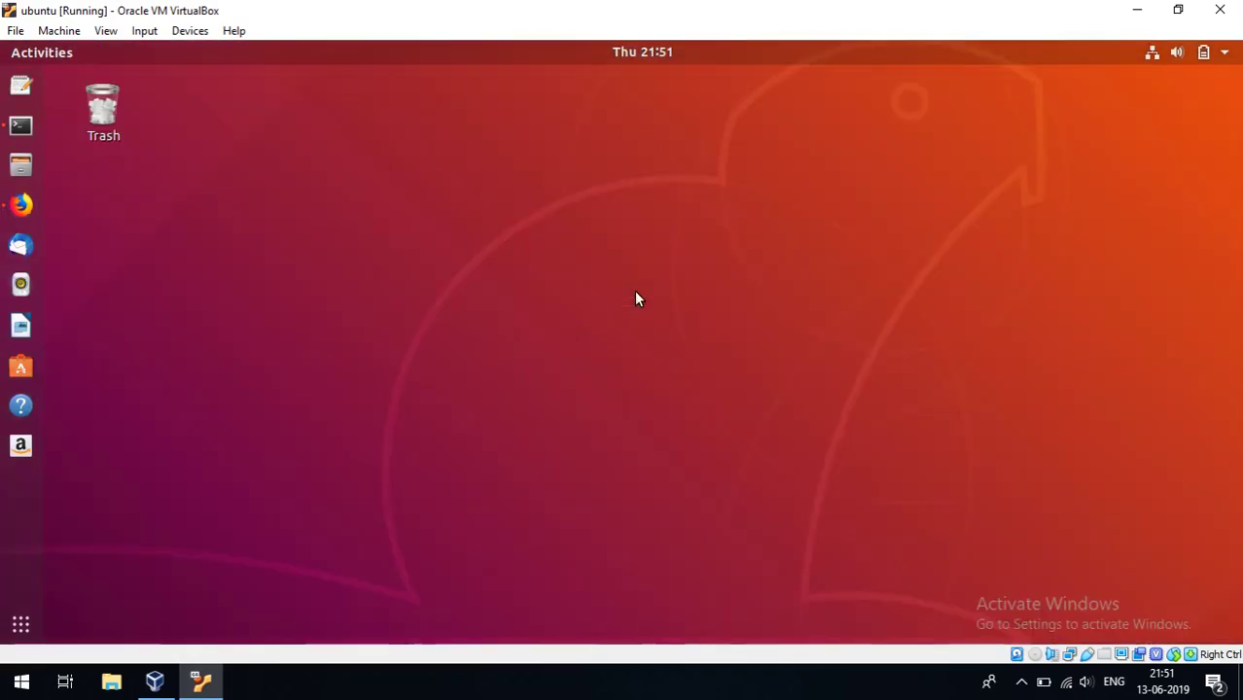
key("alt+Tab")
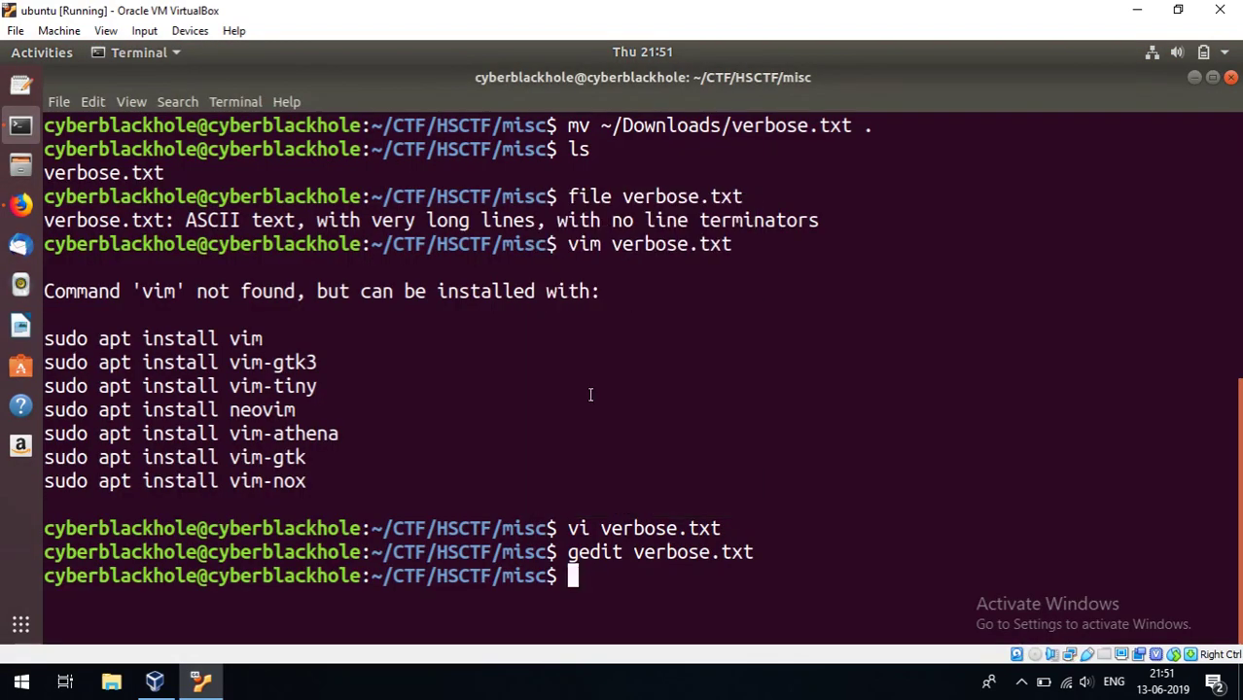